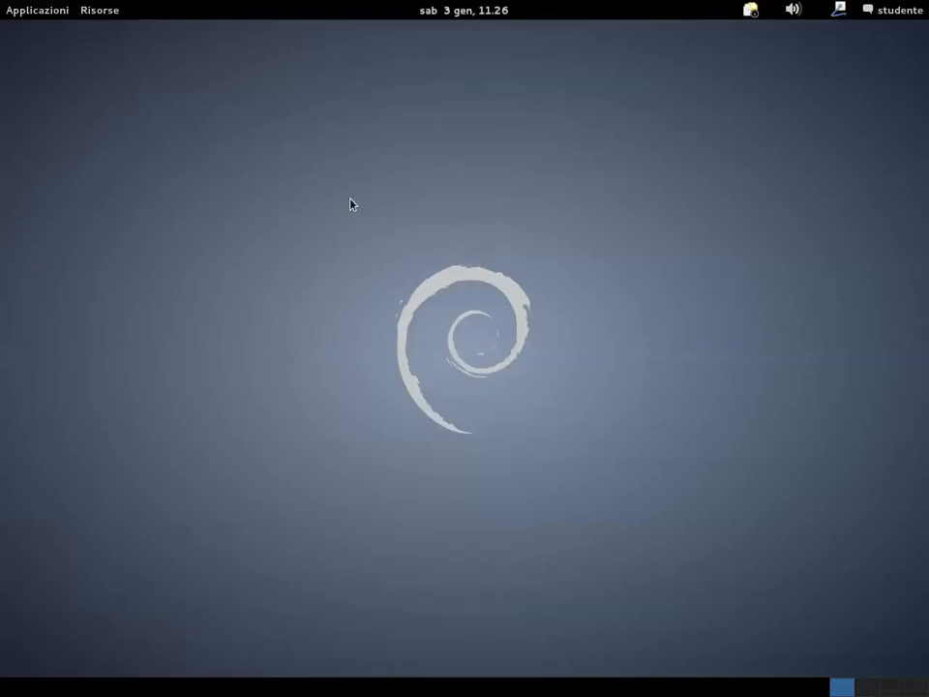
Step: Launch the tkgate Circuit Simulator from the Istruzione (education) applications
{"action": "left_click", "coordinate": [28, 13]}
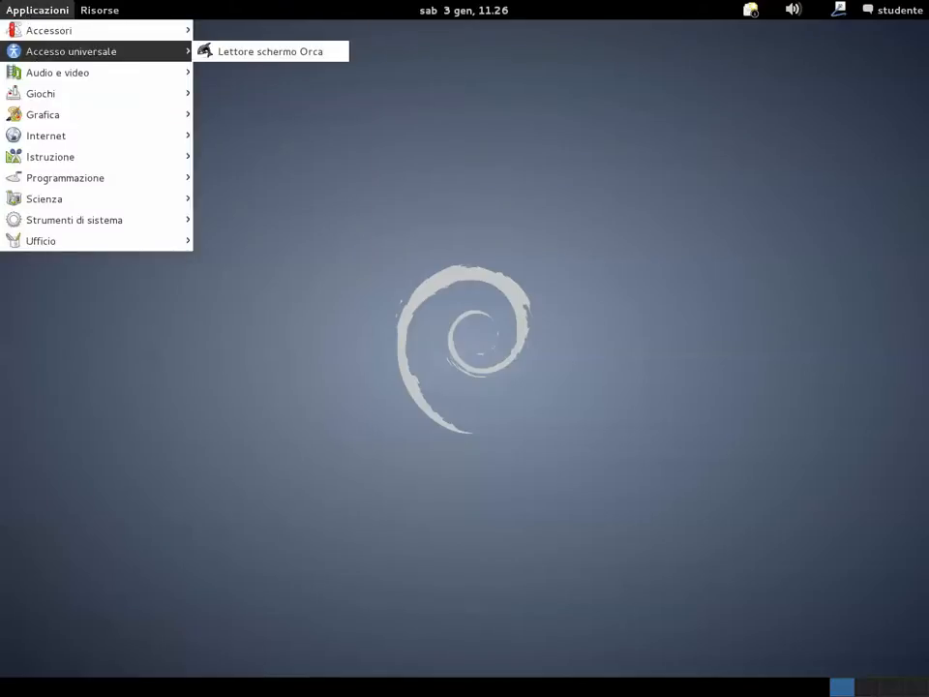
{"action": "mouse_move", "coordinate": [50, 158]}
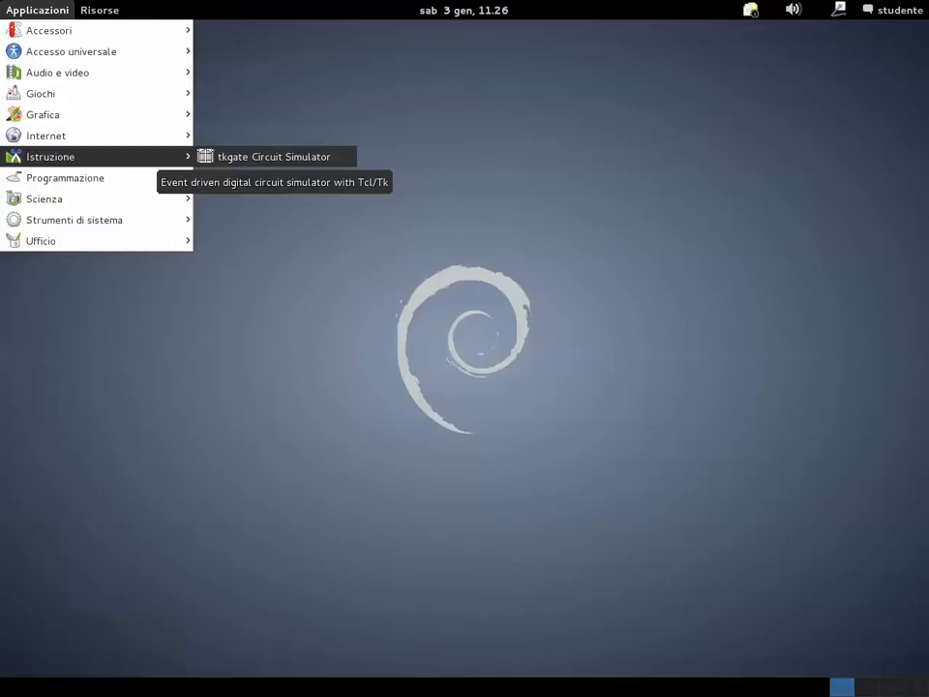
{"action": "left_click", "coordinate": [274, 157]}
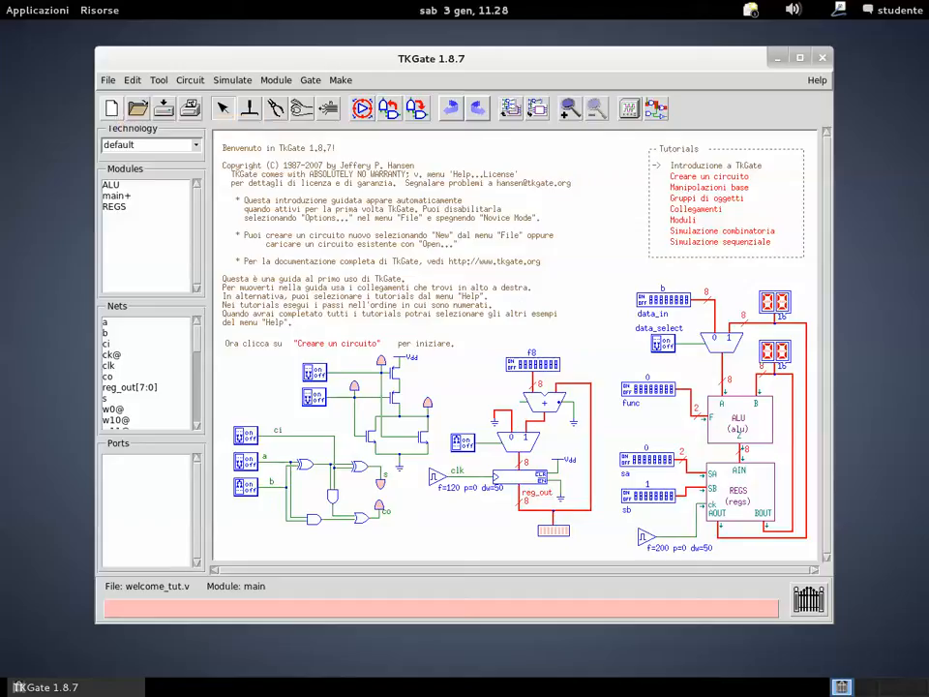
Step: Create a new circuit with the file name exor.v and main as the top module
{"action": "left_click", "coordinate": [112, 110]}
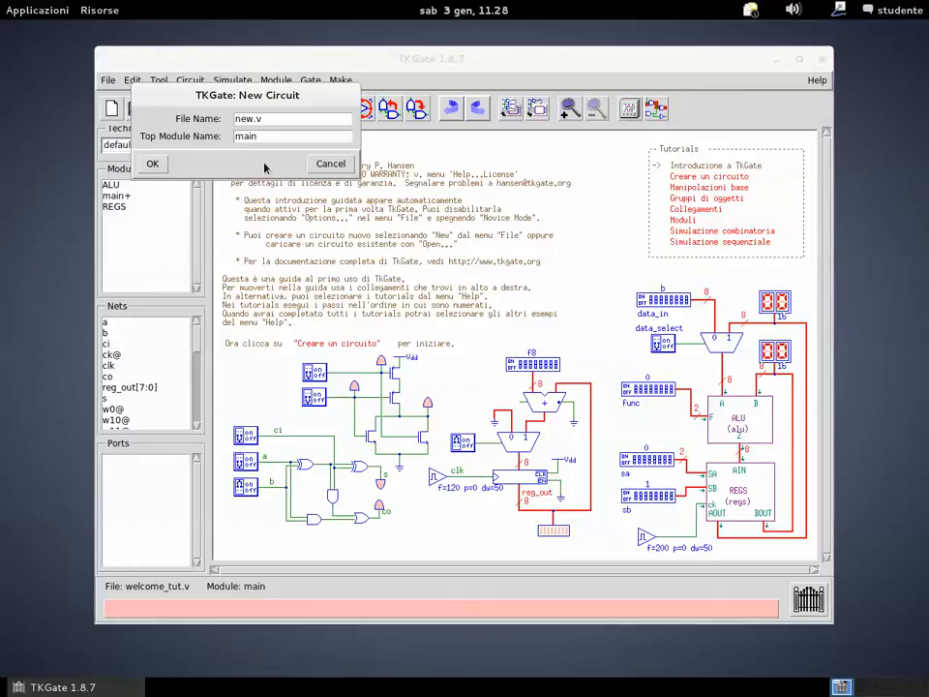
{"action": "left_click", "coordinate": [263, 120]}
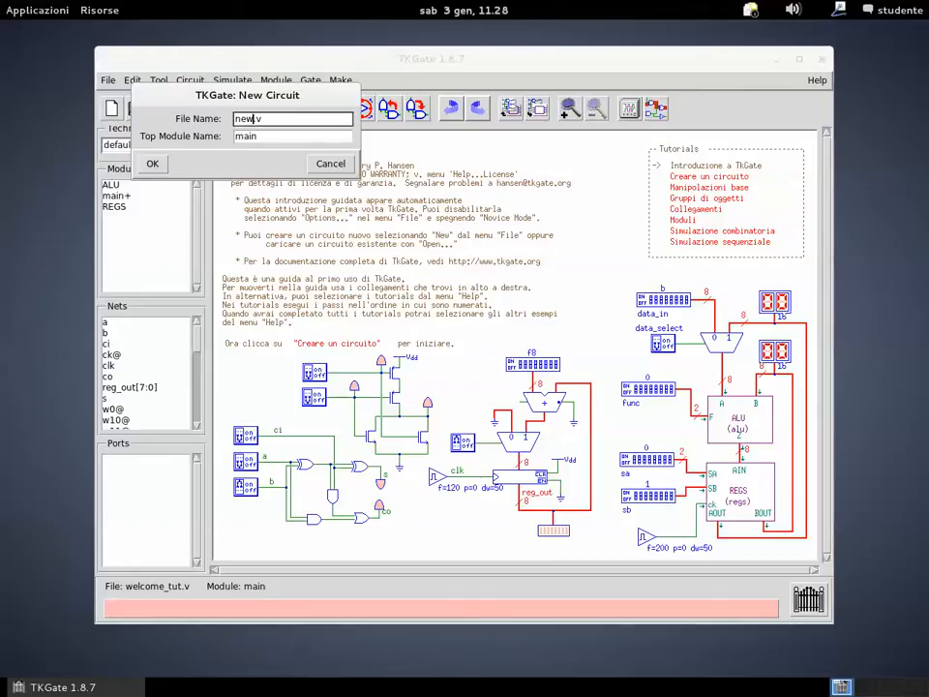
{"action": "key", "text": "Left"}
{"action": "key", "text": "Left"}
{"action": "key", "text": "BackSpace"}
{"action": "key", "text": "BackSpace"}
{"action": "key", "text": "BackSpace"}
{"action": "type", "text": "exor"}
{"action": "left_click", "coordinate": [151, 164]}
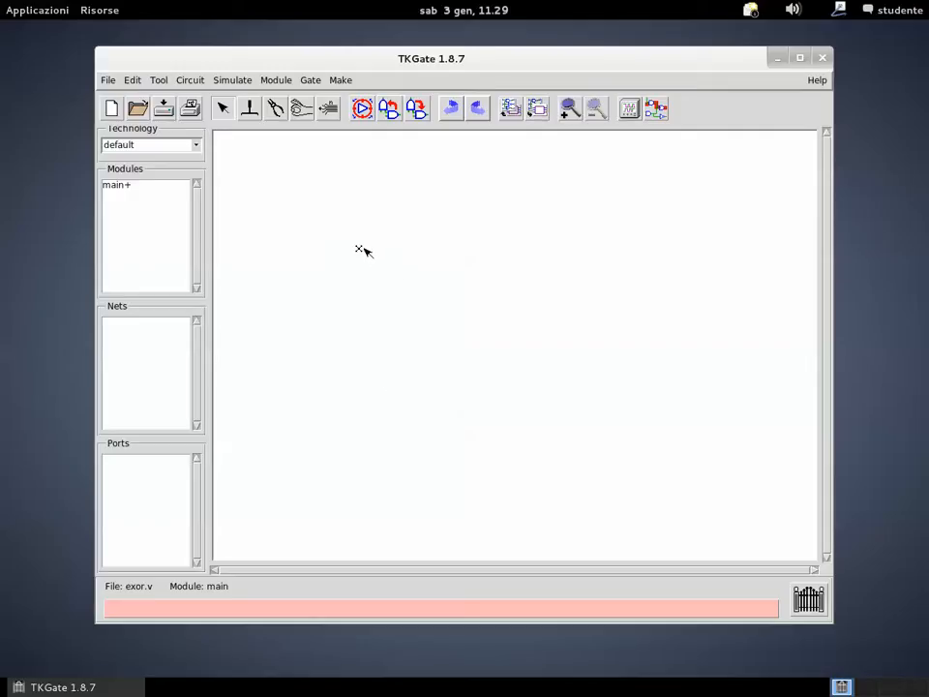
Step: Place an XOR gate in the upper part of the canvas and shift it slightly to the right
{"action": "left_click", "coordinate": [341, 79]}
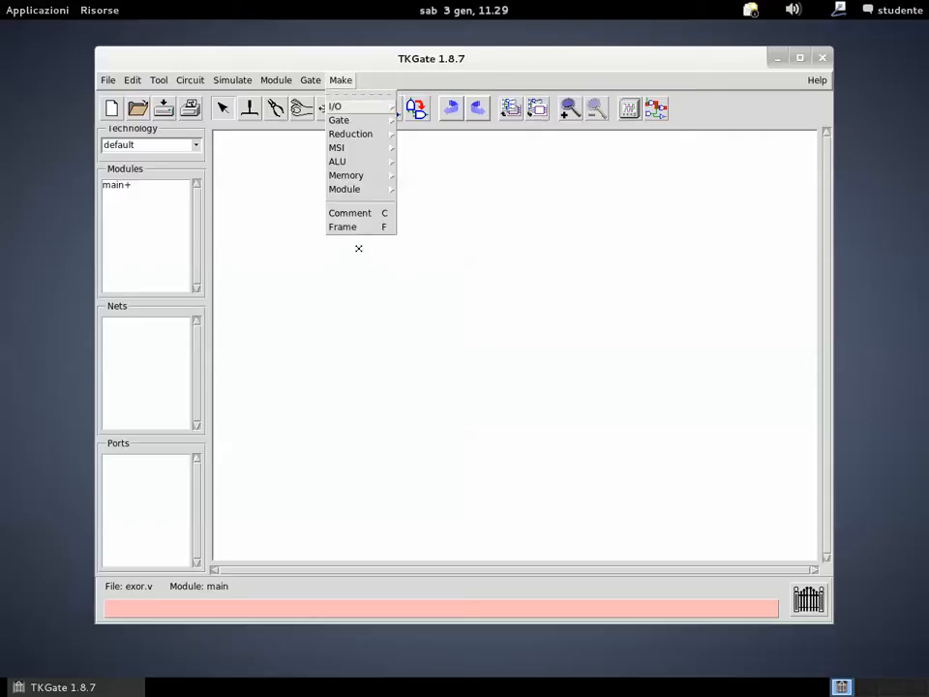
{"action": "mouse_move", "coordinate": [346, 120]}
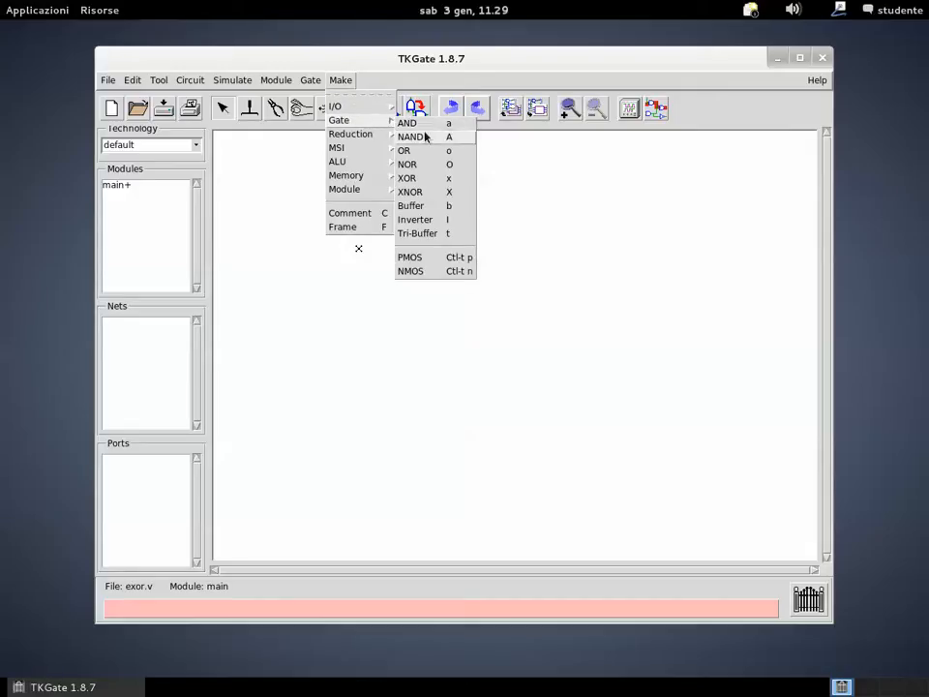
{"action": "left_click", "coordinate": [441, 183]}
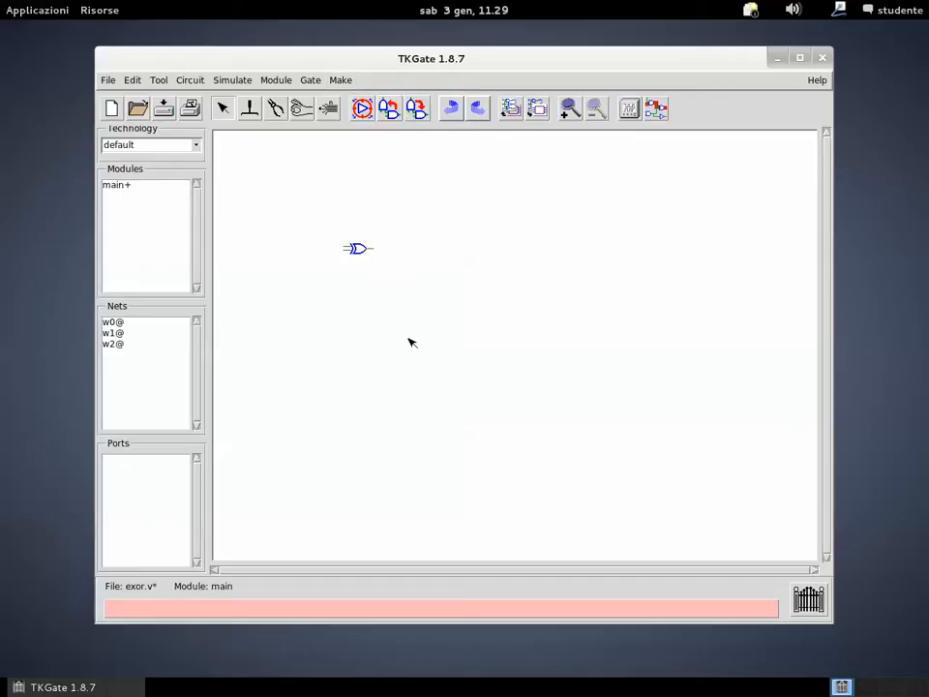
{"action": "left_click_drag", "start_coordinate": [365, 254], "coordinate": [401, 251]}
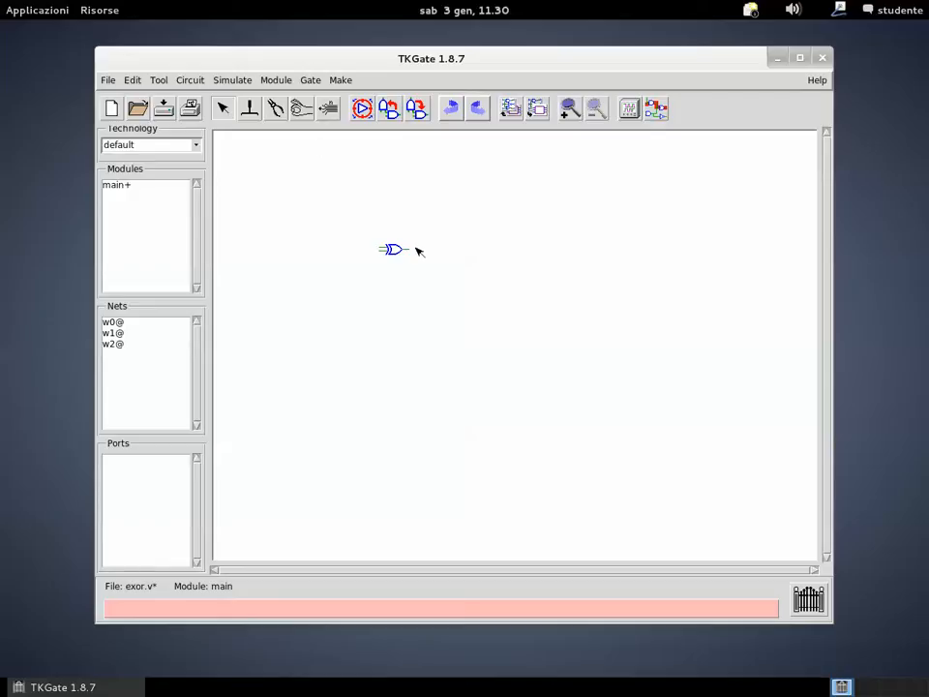
Step: Try to start the simulation with only the XOR gate in place, and dismiss the error list
{"action": "left_click", "coordinate": [233, 81]}
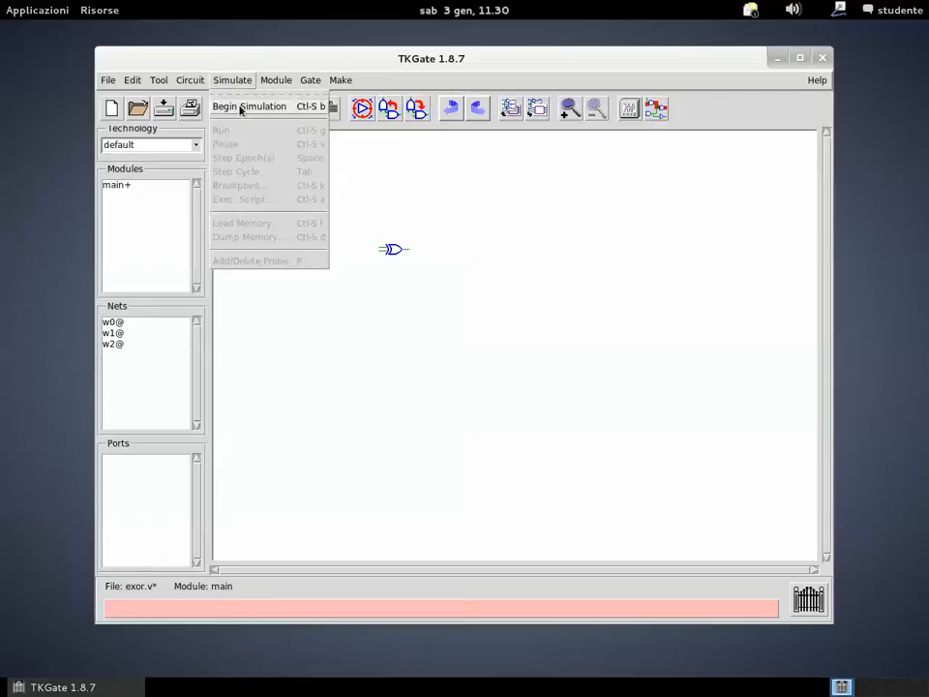
{"action": "left_click", "coordinate": [240, 107]}
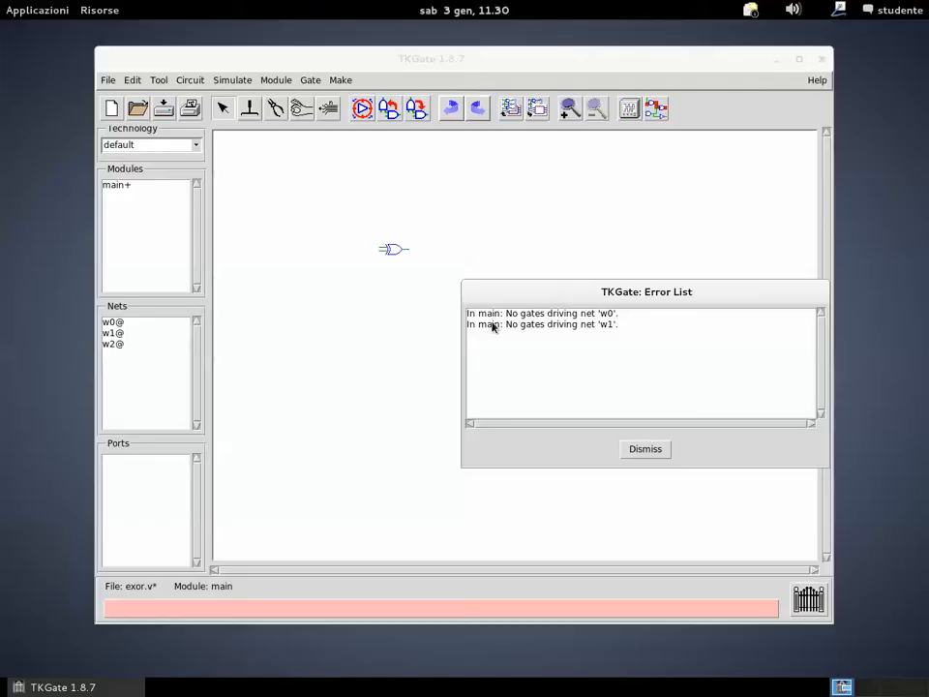
{"action": "left_click", "coordinate": [651, 451]}
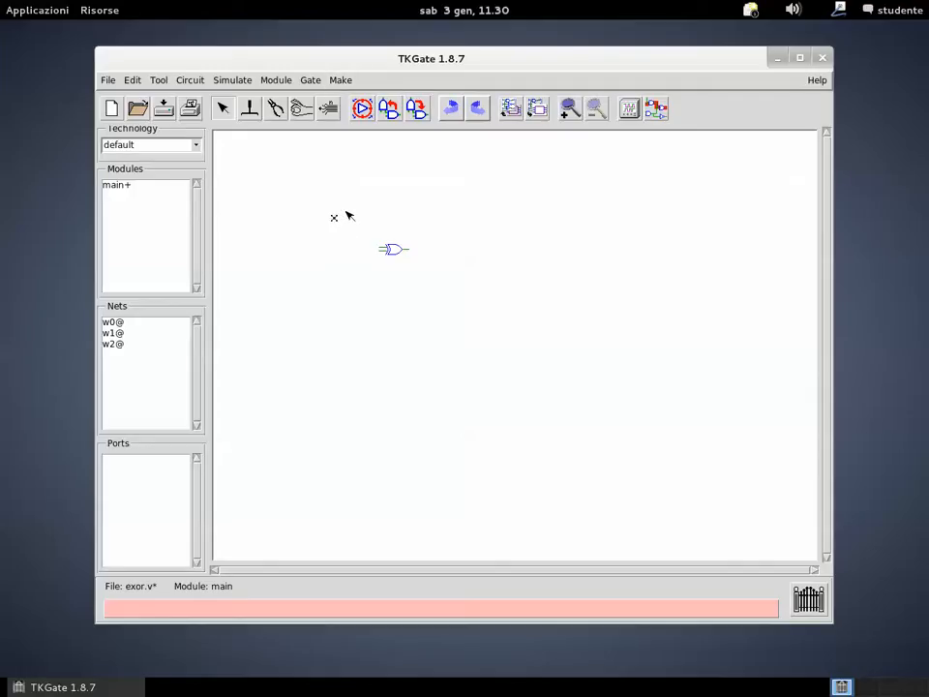
Step: Add two on/off switches to the left of the XOR gate, one above its input level and one below
{"action": "left_click", "coordinate": [340, 83]}
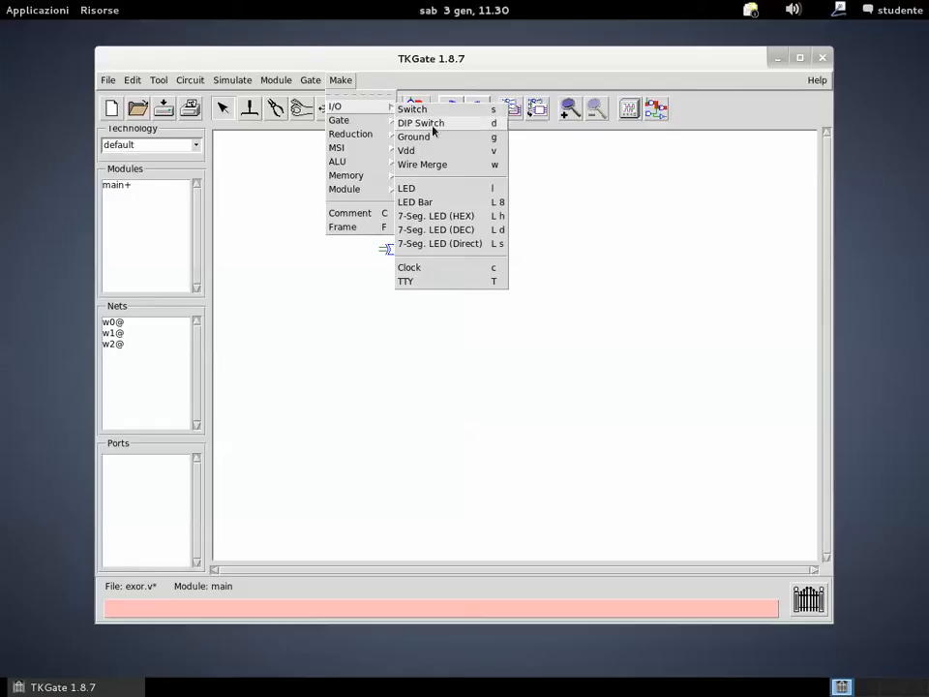
{"action": "left_click", "coordinate": [433, 124]}
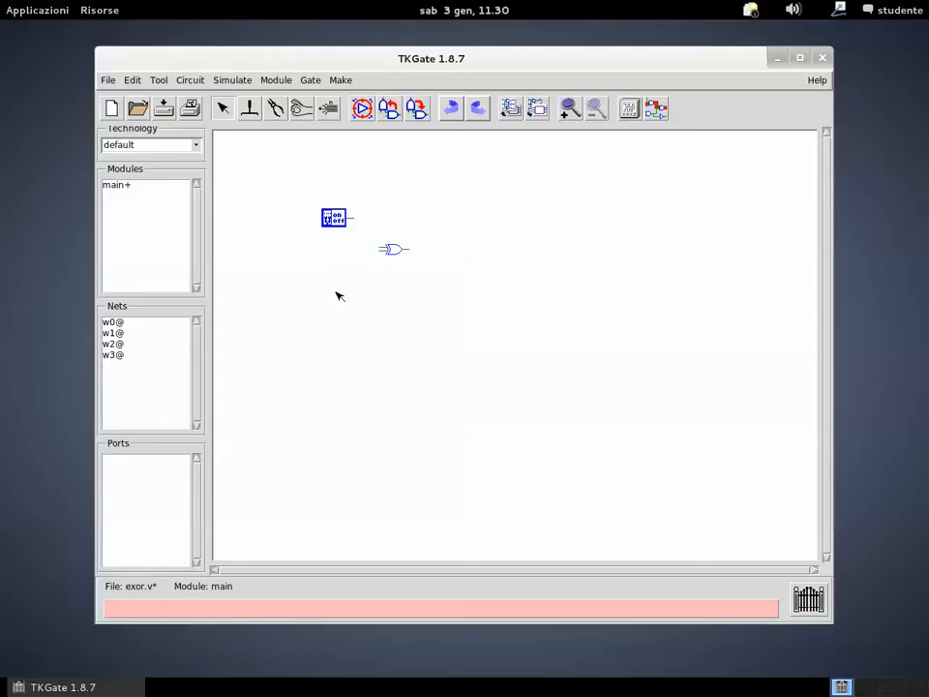
{"action": "right_click", "coordinate": [335, 293]}
{"action": "mouse_move", "coordinate": [341, 299]}
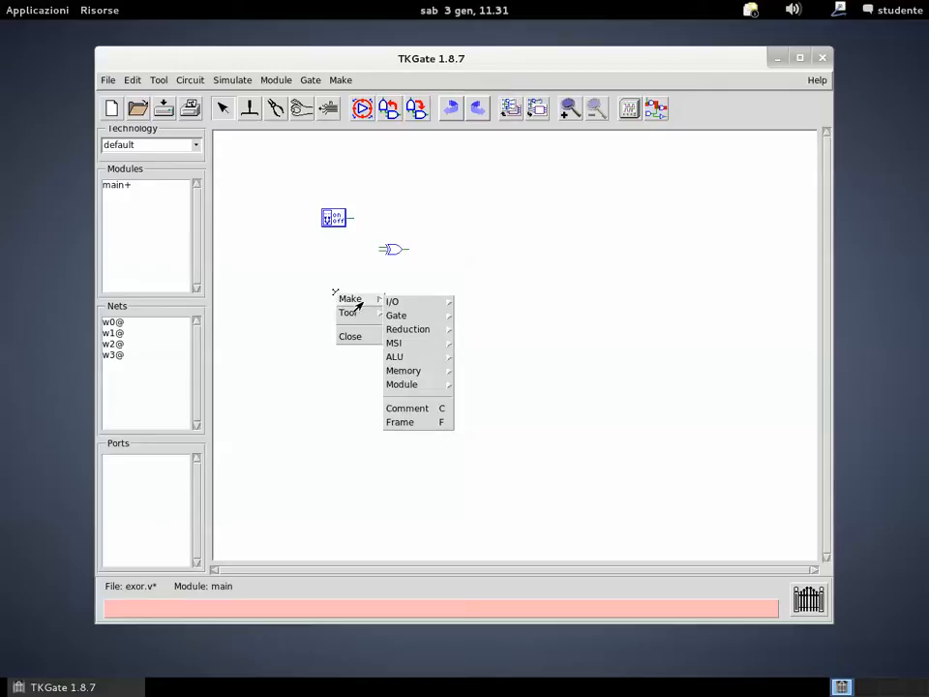
{"action": "mouse_move", "coordinate": [391, 305]}
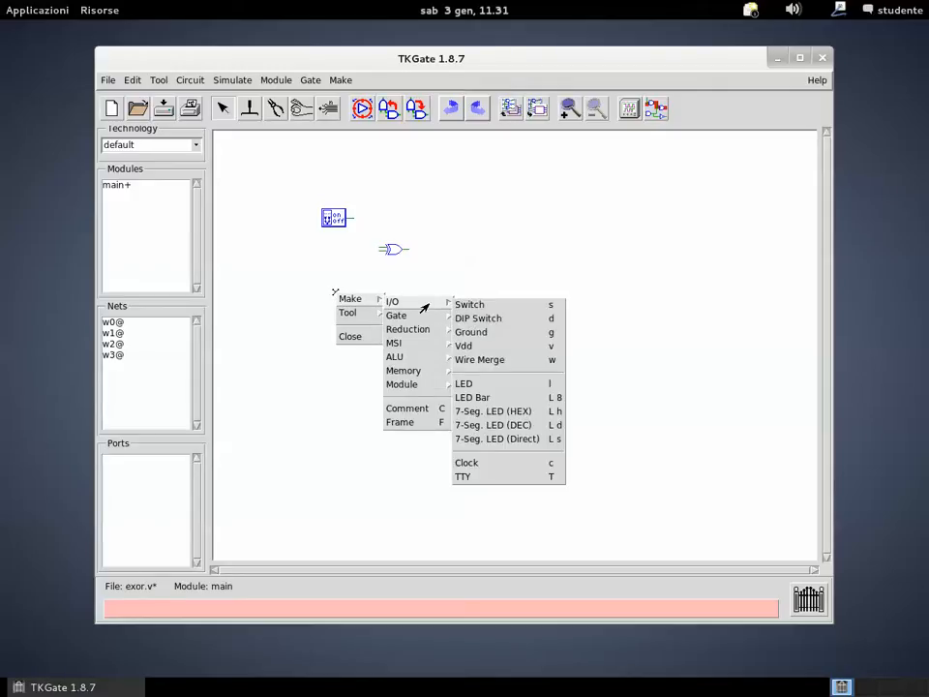
{"action": "left_click", "coordinate": [466, 304]}
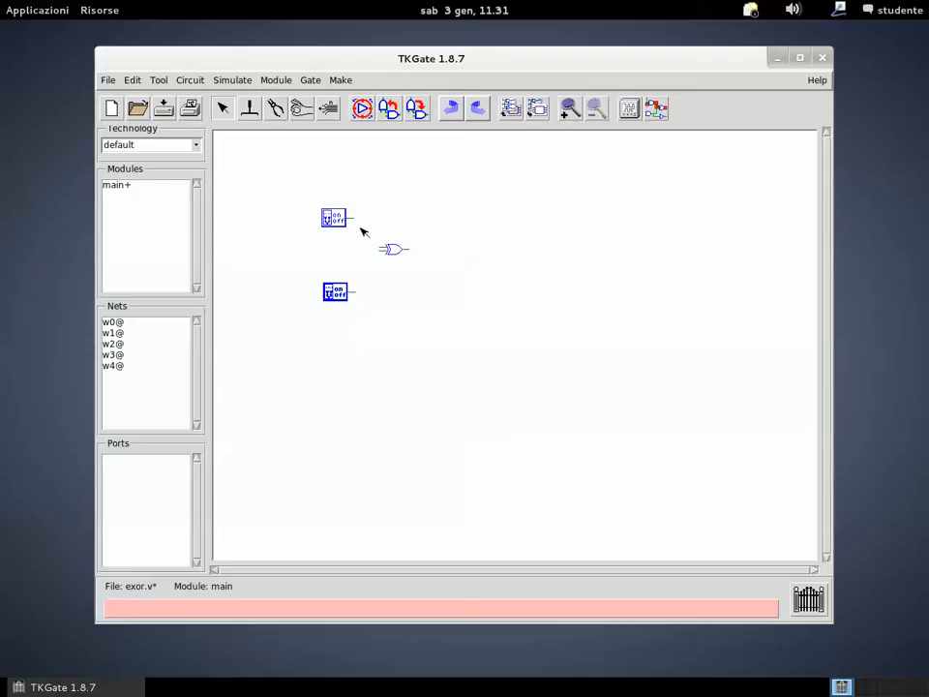
Step: Wire the upper switch to the XOR gate's upper input and the lower switch to its lower input
{"action": "left_click_drag", "start_coordinate": [355, 220], "coordinate": [380, 248]}
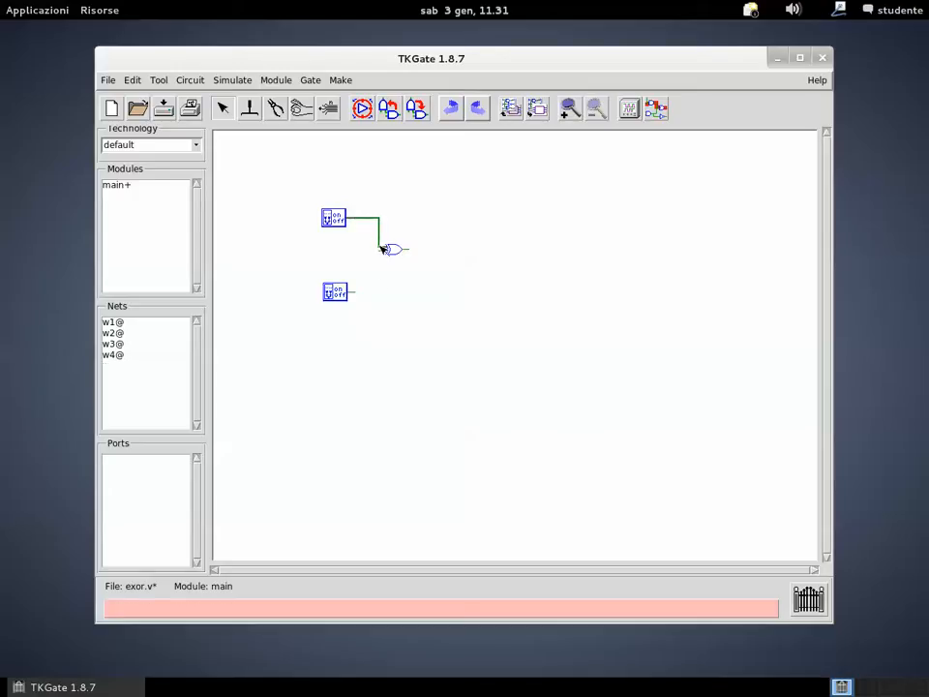
{"action": "left_click", "coordinate": [355, 292]}
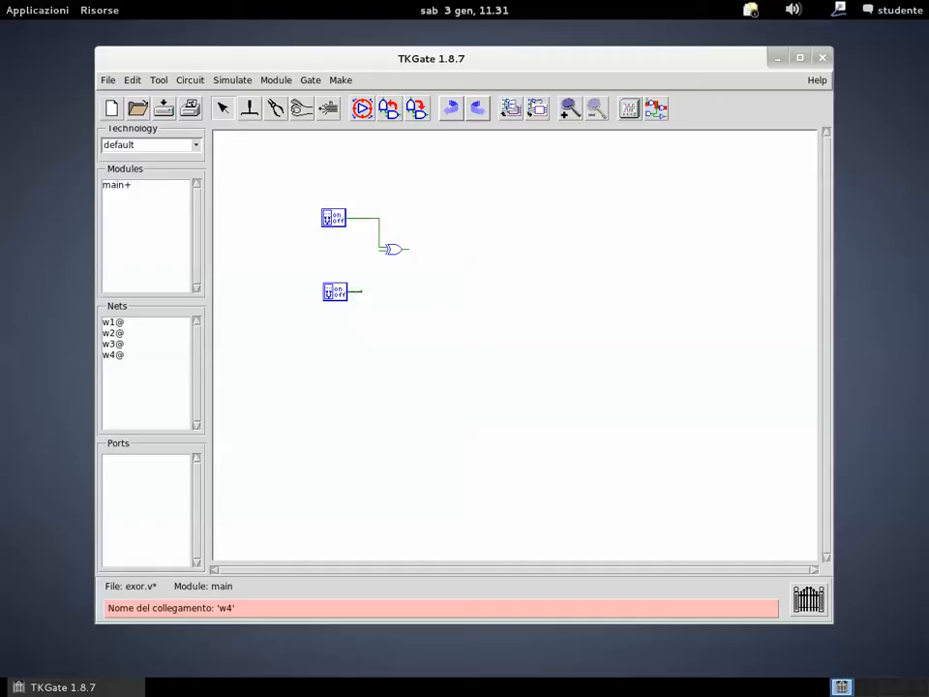
{"action": "left_click_drag", "start_coordinate": [372, 290], "coordinate": [379, 251]}
{"action": "left_click_drag", "start_coordinate": [379, 252], "coordinate": [380, 249]}
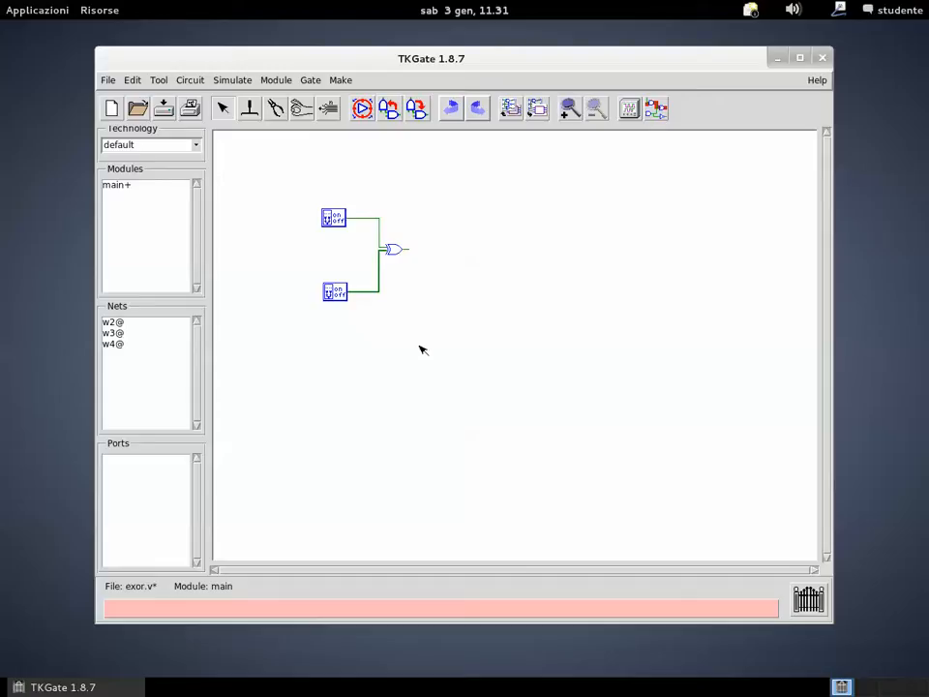
Step: Test the wired circuit in a simulation with the upper switch turned on, and end the simulation
{"action": "left_click", "coordinate": [235, 79]}
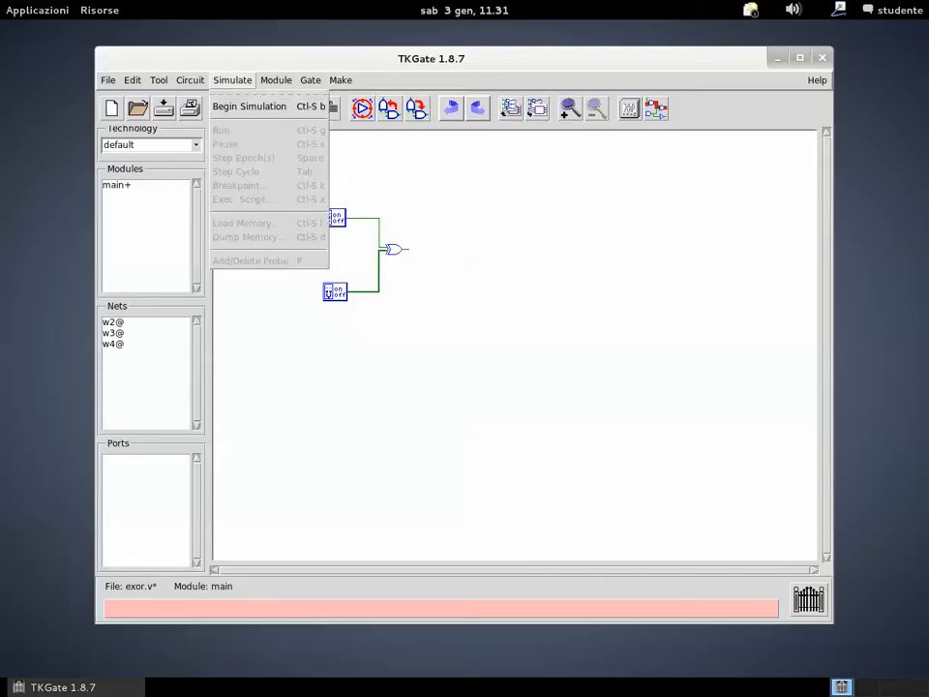
{"action": "left_click", "coordinate": [243, 109]}
{"action": "left_click", "coordinate": [617, 261]}
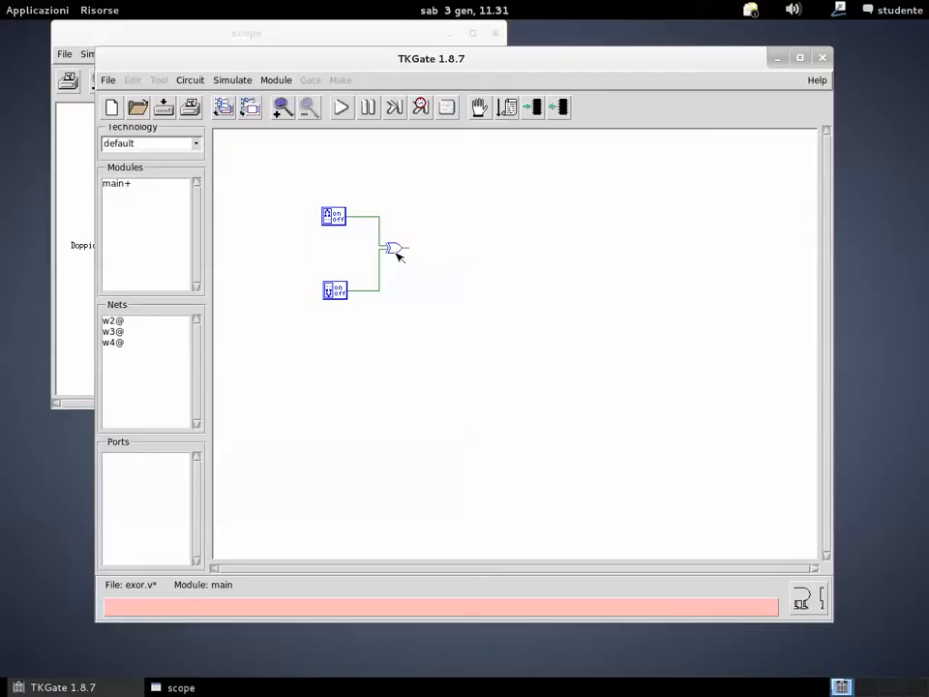
{"action": "left_click", "coordinate": [446, 107]}
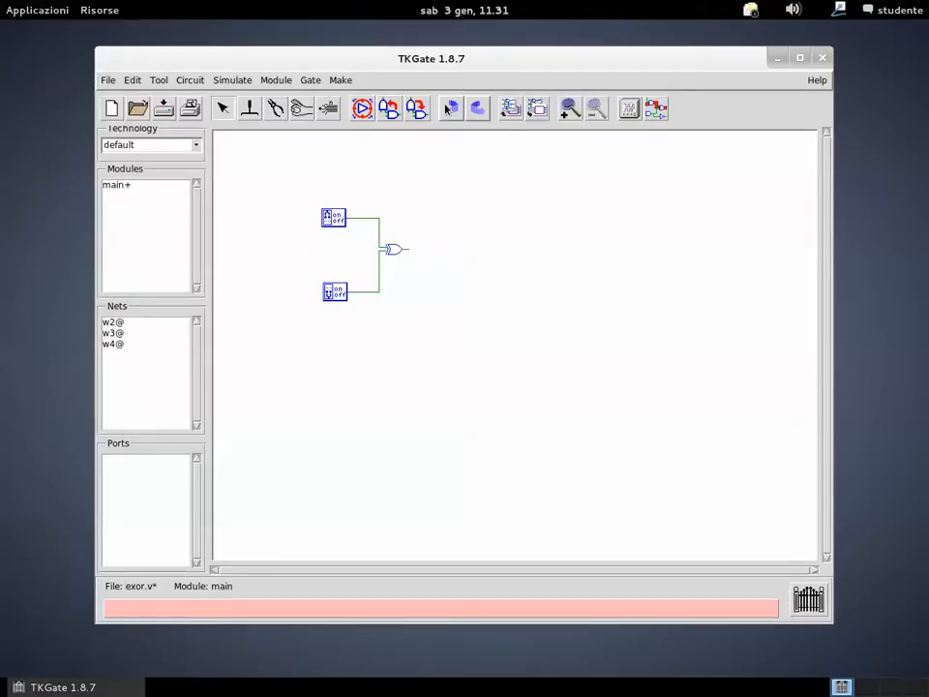
Step: Add an LED to the right of the XOR gate and wire it to the gate's output
{"action": "right_click", "coordinate": [432, 228]}
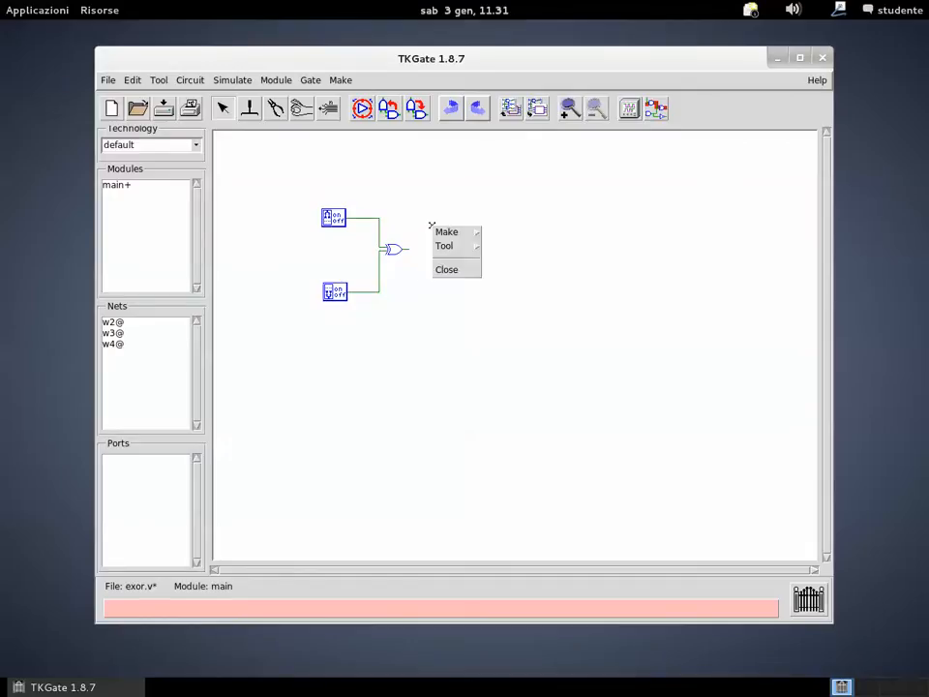
{"action": "mouse_move", "coordinate": [474, 233]}
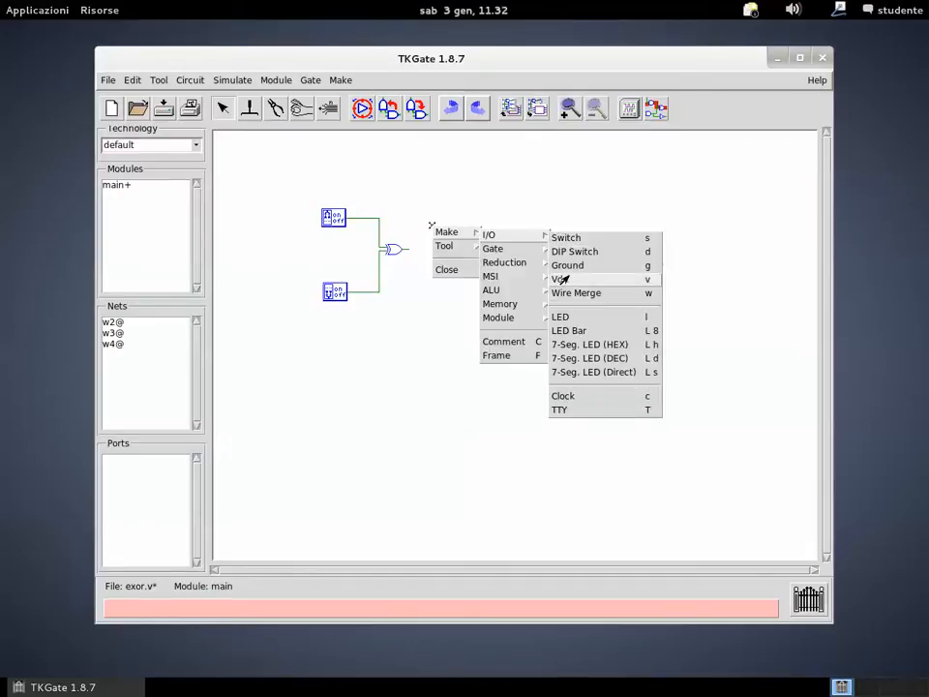
{"action": "left_click", "coordinate": [558, 316]}
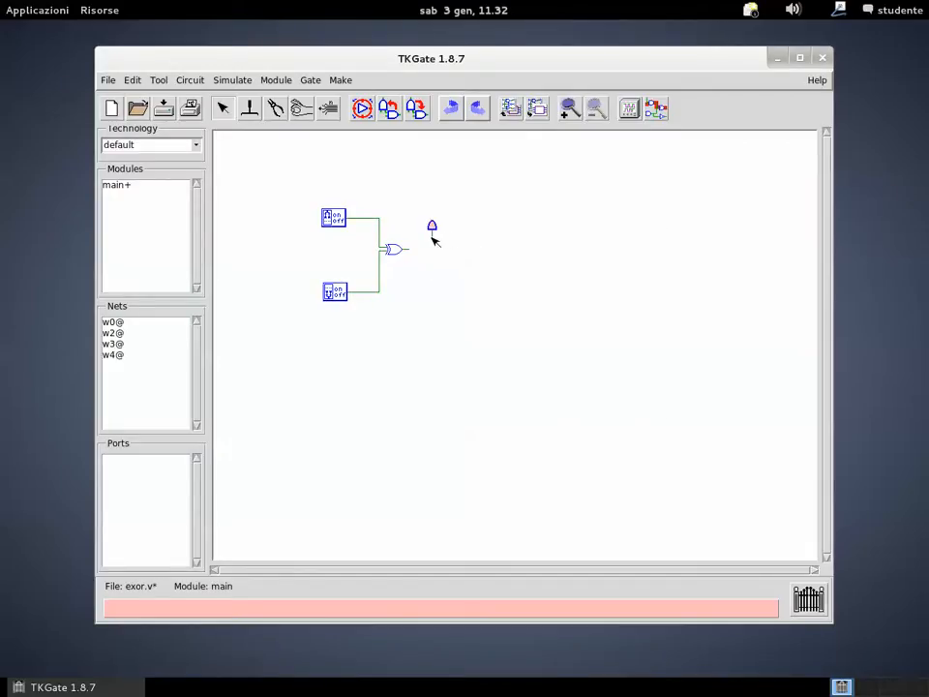
{"action": "left_click", "coordinate": [431, 241]}
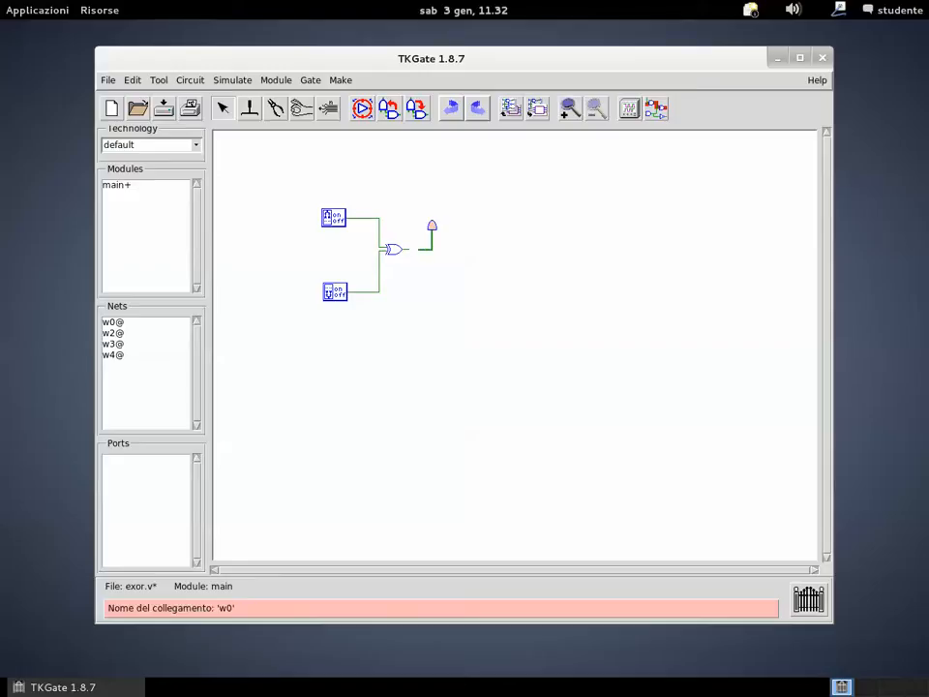
{"action": "left_click_drag", "start_coordinate": [413, 250], "coordinate": [407, 249]}
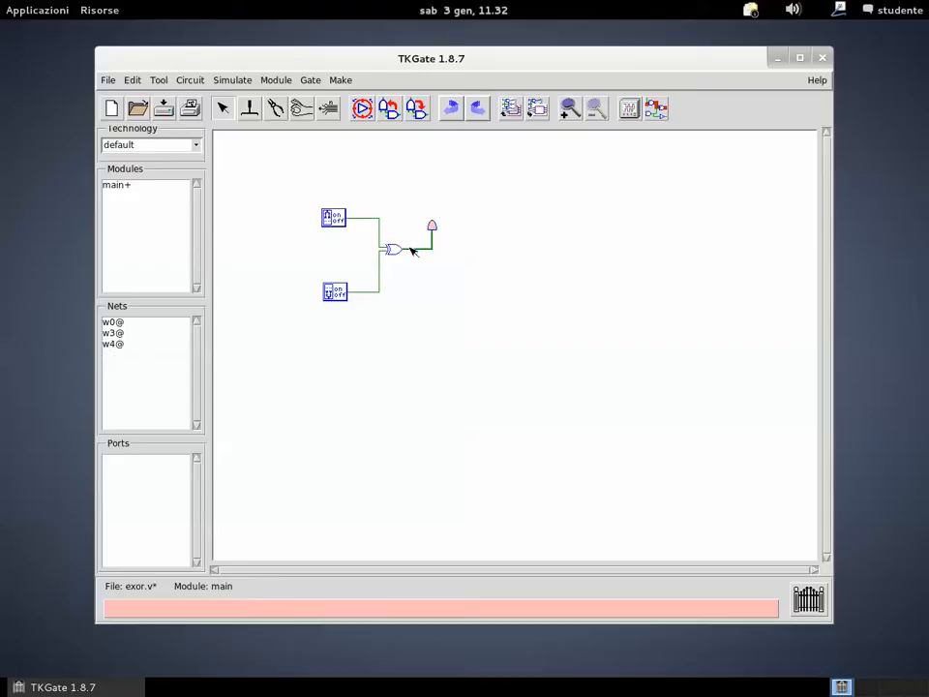
Step: Begin the simulation of the completed circuit and run it with the circuit window in front of the scope
{"action": "left_click", "coordinate": [230, 80]}
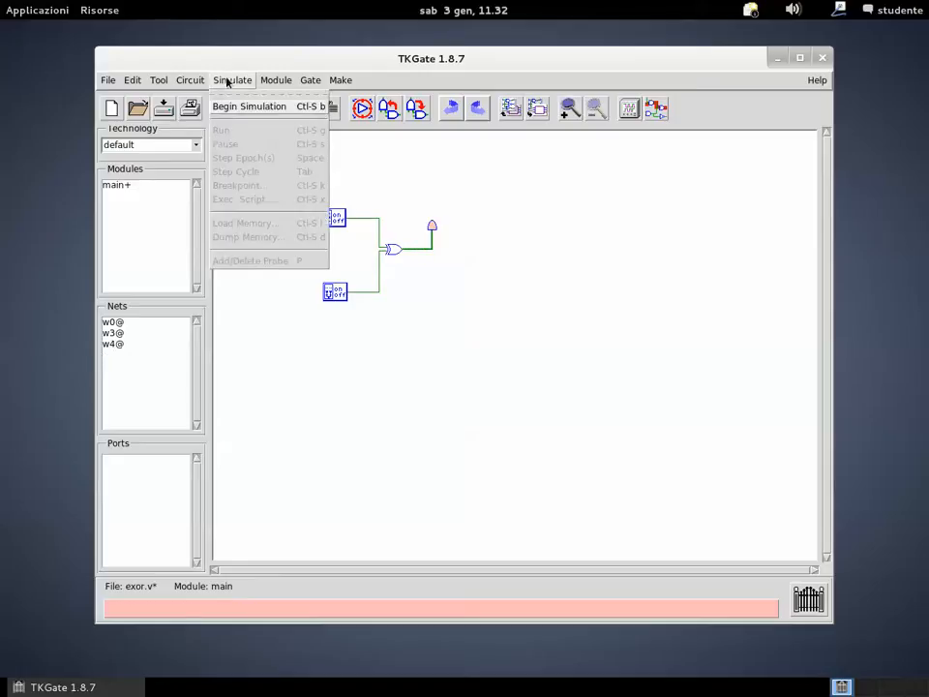
{"action": "left_click", "coordinate": [233, 109]}
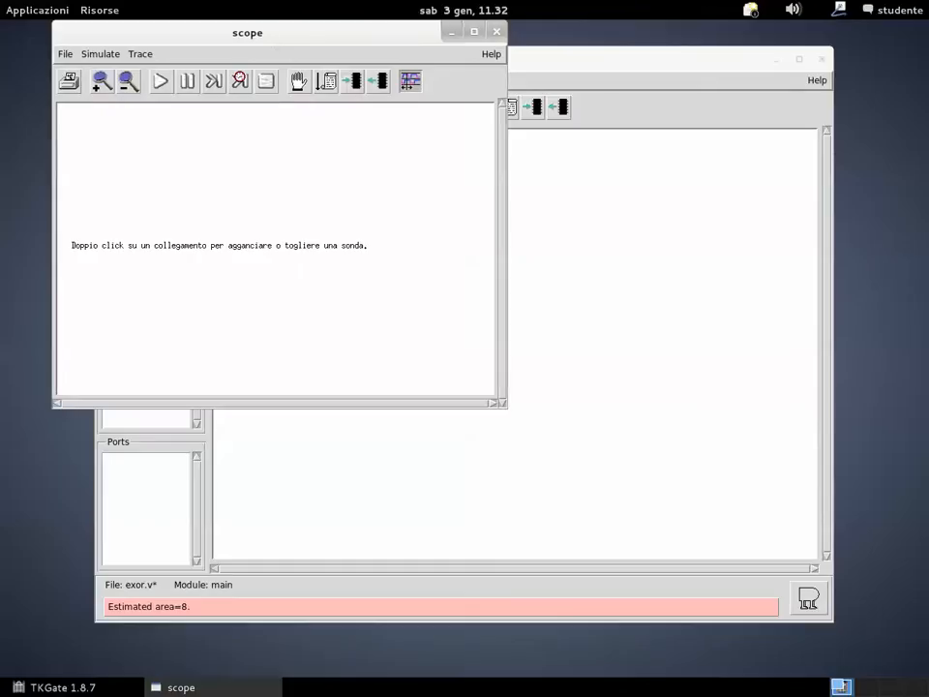
{"action": "left_click_drag", "start_coordinate": [397, 70], "coordinate": [379, 79]}
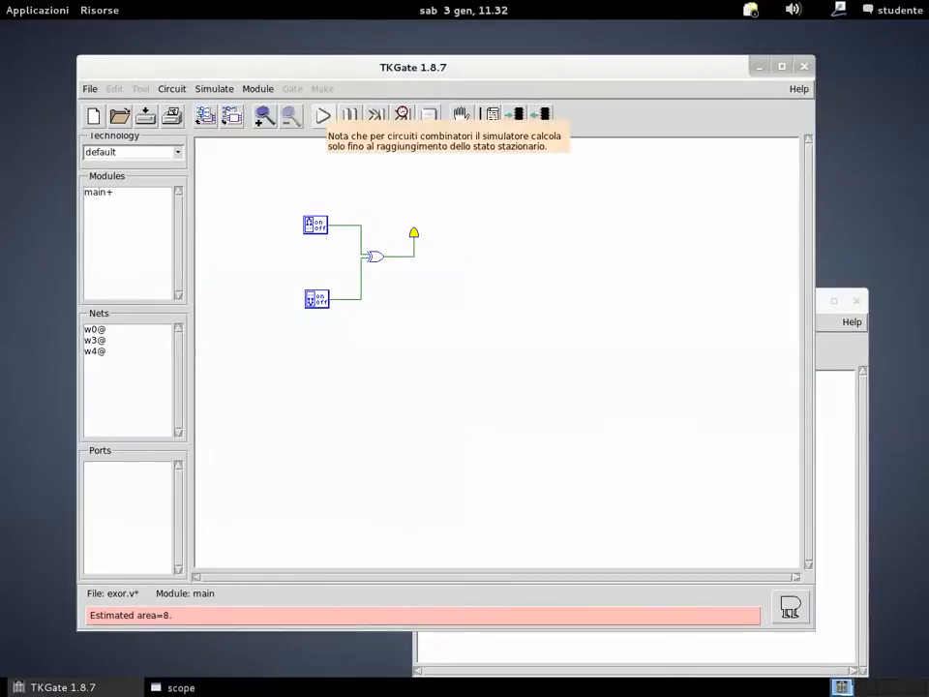
{"action": "left_click", "coordinate": [322, 116]}
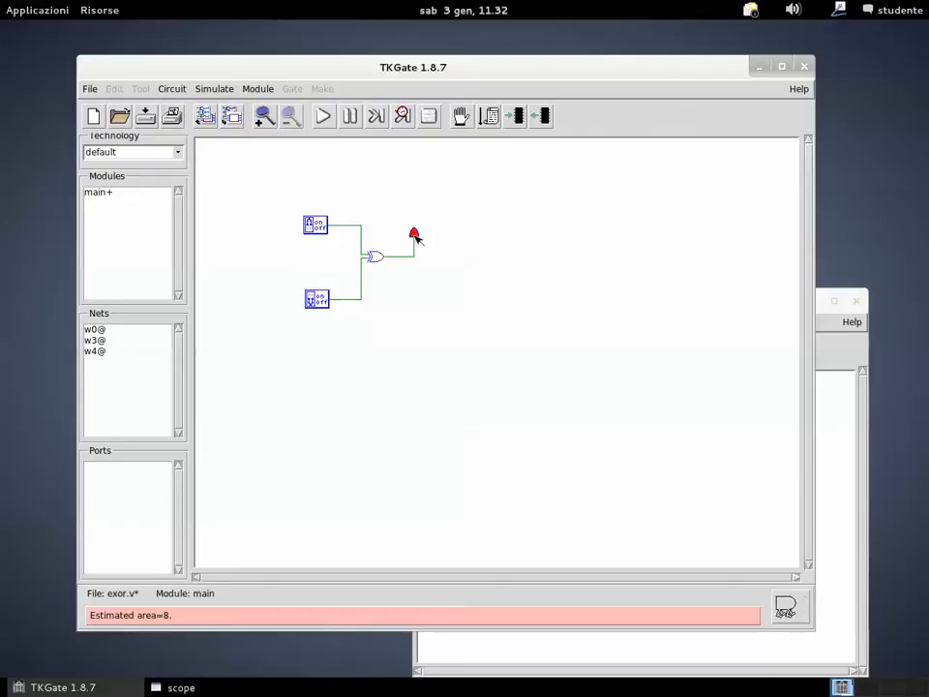
Step: Turn the upper switch off and toggle the lower switch to test the LED's response in the running simulation
{"action": "left_click", "coordinate": [320, 227]}
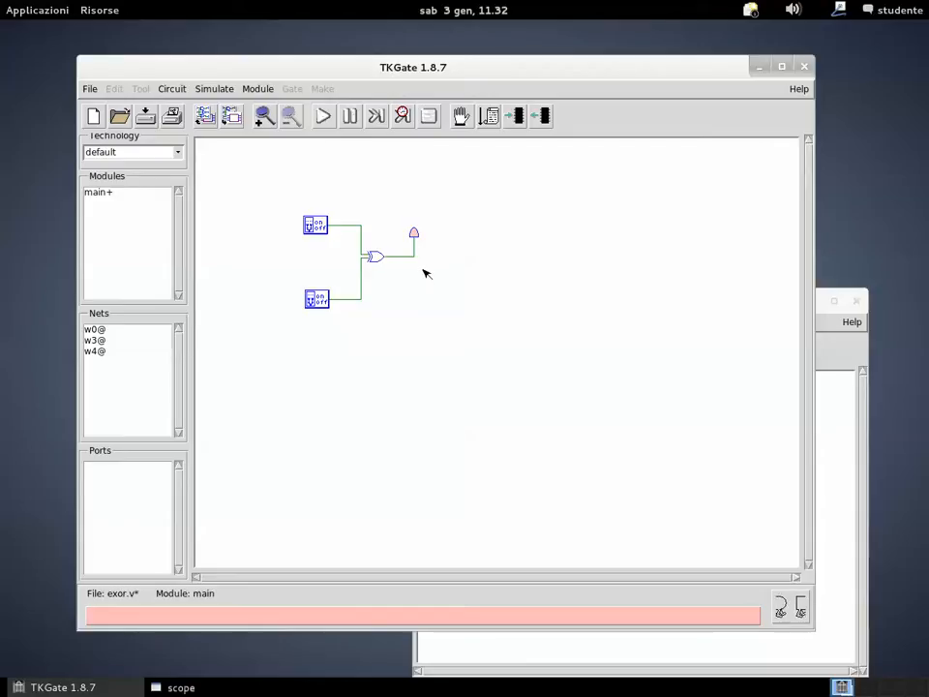
{"action": "left_click", "coordinate": [312, 301]}
{"action": "left_click", "coordinate": [312, 302]}
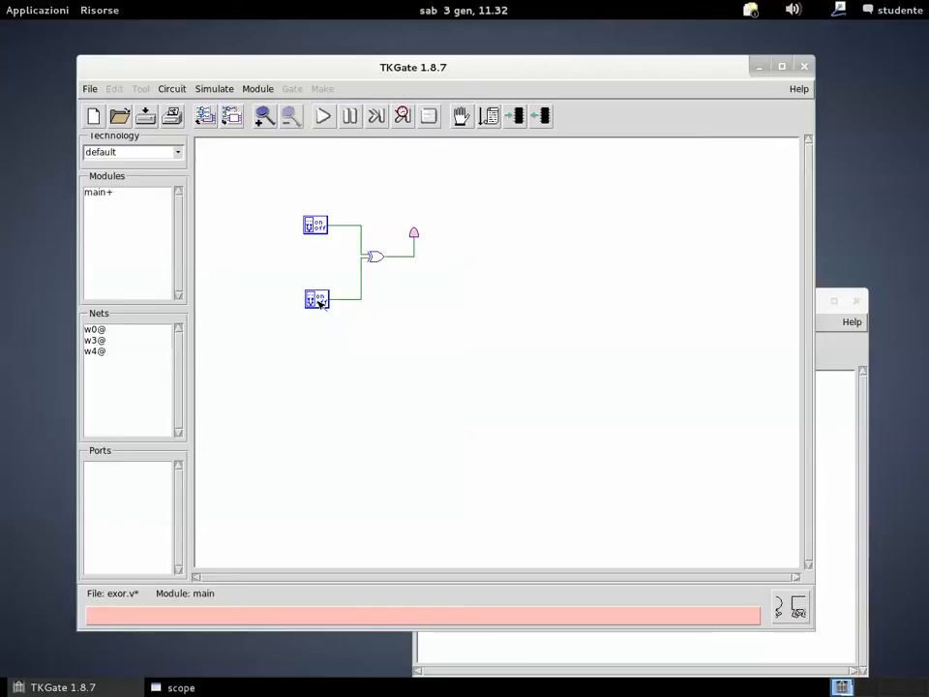
Step: Attach probes to both switch wires and the XOR gate's output wire, and bring the scope to the front
{"action": "left_click", "coordinate": [867, 426]}
{"action": "left_click_drag", "start_coordinate": [678, 301], "coordinate": [696, 273]}
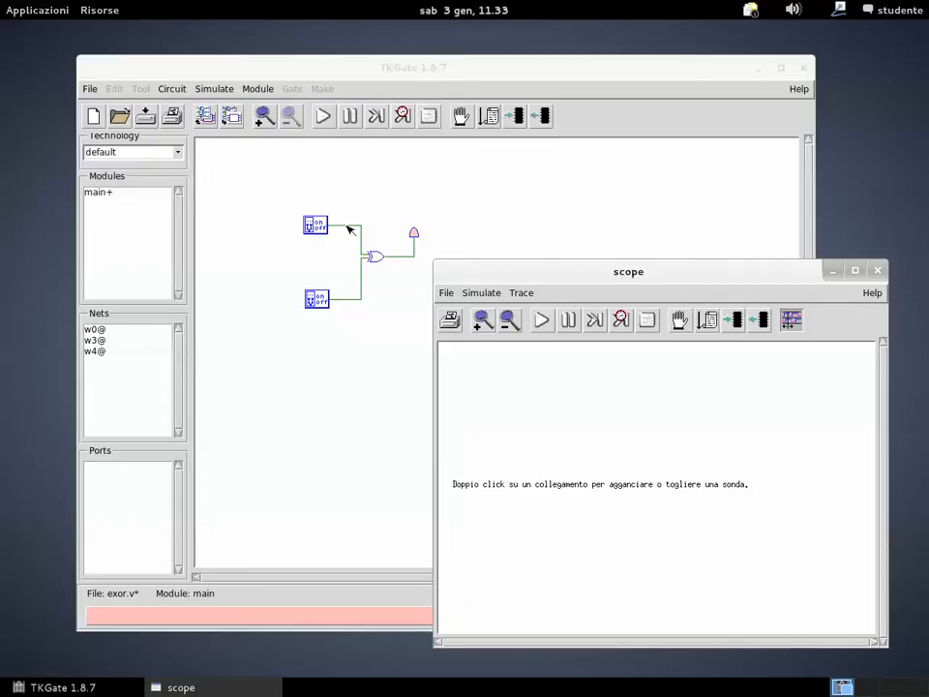
{"action": "double_click", "coordinate": [348, 226]}
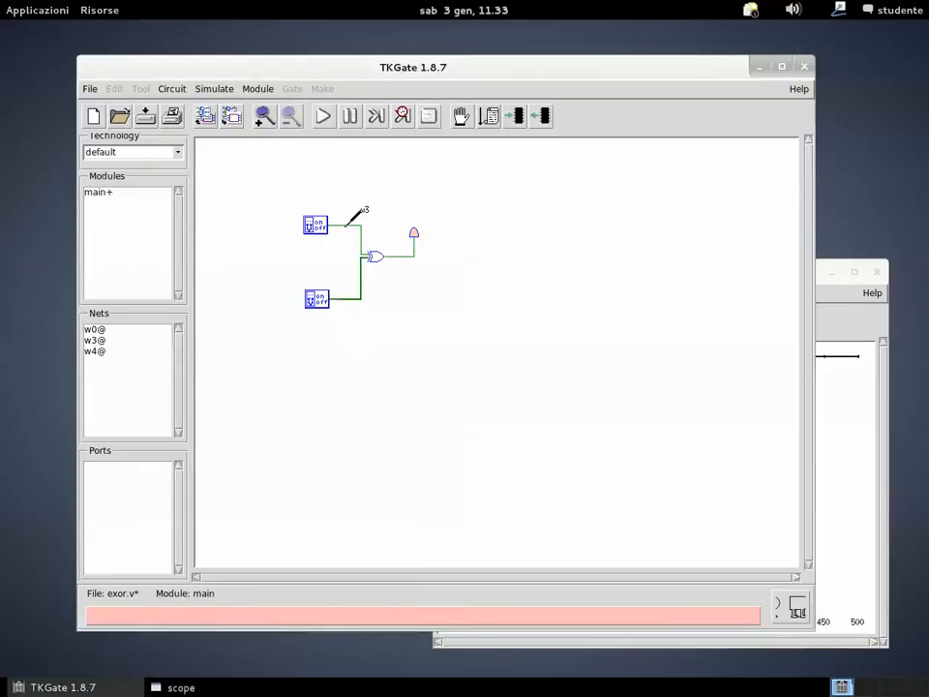
{"action": "double_click", "coordinate": [346, 299]}
{"action": "double_click", "coordinate": [403, 257]}
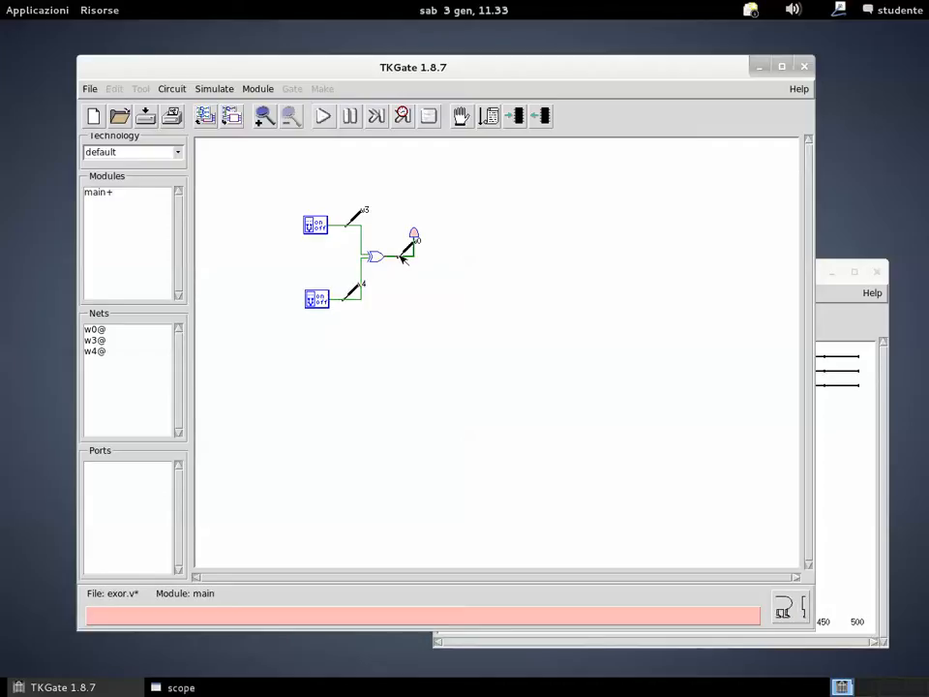
{"action": "left_click", "coordinate": [821, 274]}
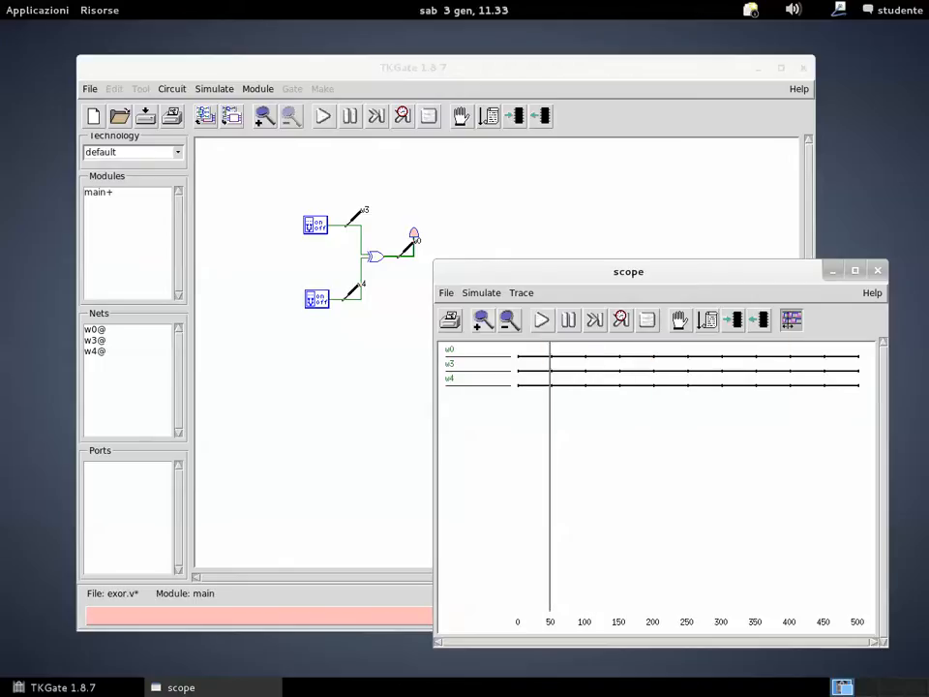
Step: Turn the upper switch on, toggle the lower switch, and enlarge the recorded traces in the scope
{"action": "left_click", "coordinate": [322, 226]}
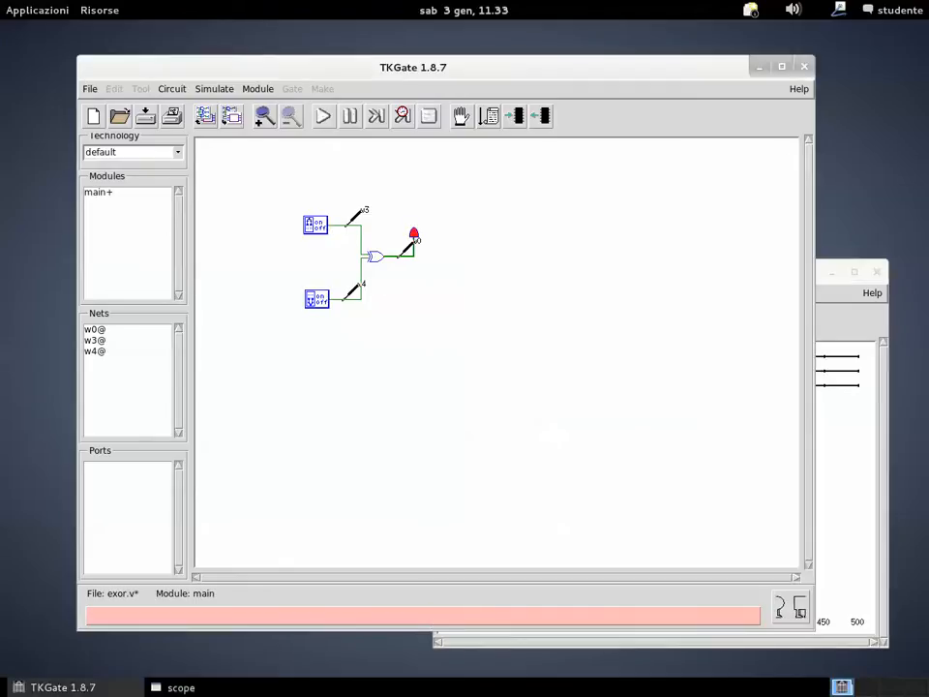
{"action": "left_click", "coordinate": [323, 300]}
{"action": "left_click", "coordinate": [324, 301]}
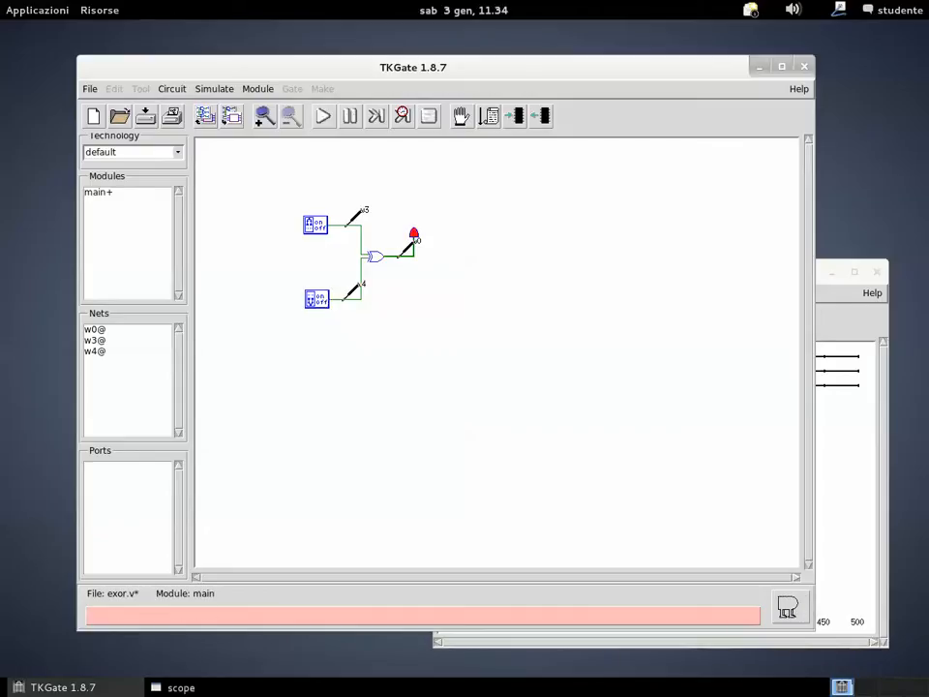
{"action": "left_click", "coordinate": [862, 324]}
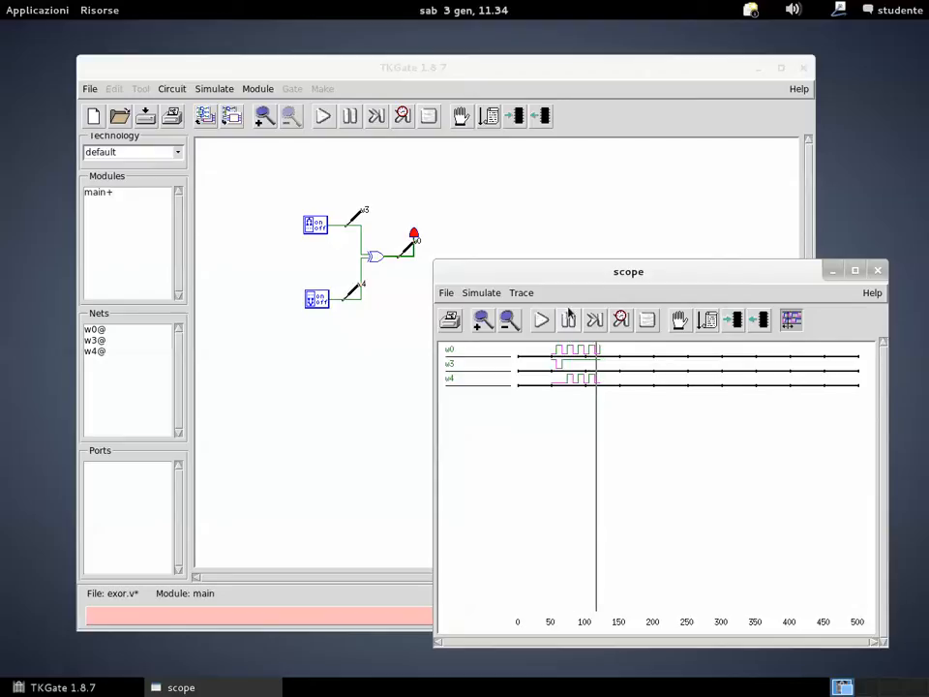
{"action": "left_click", "coordinate": [481, 319]}
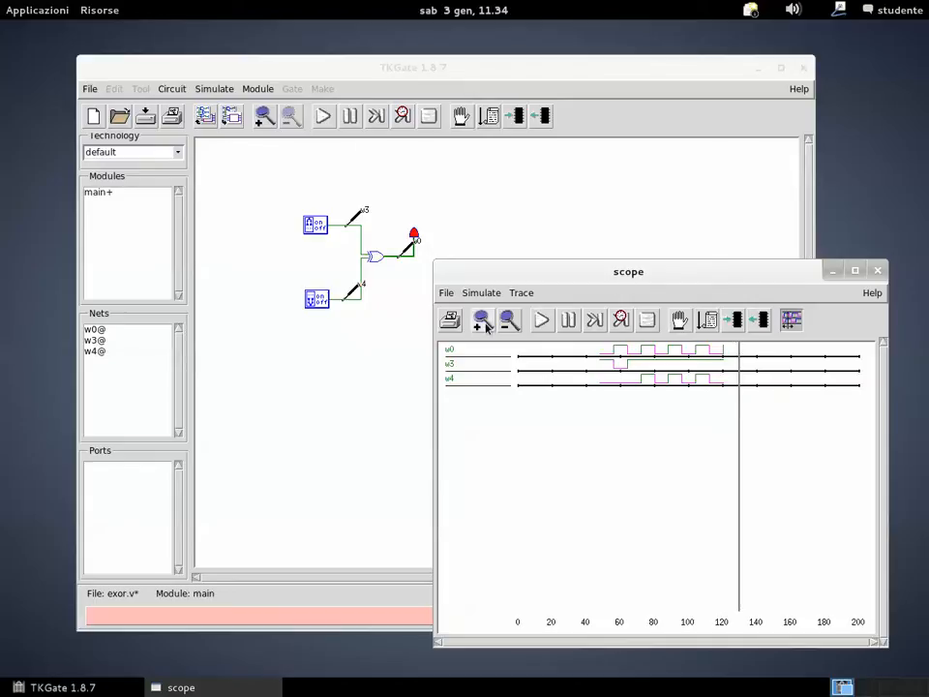
{"action": "left_click", "coordinate": [480, 321]}
{"action": "left_click", "coordinate": [480, 322]}
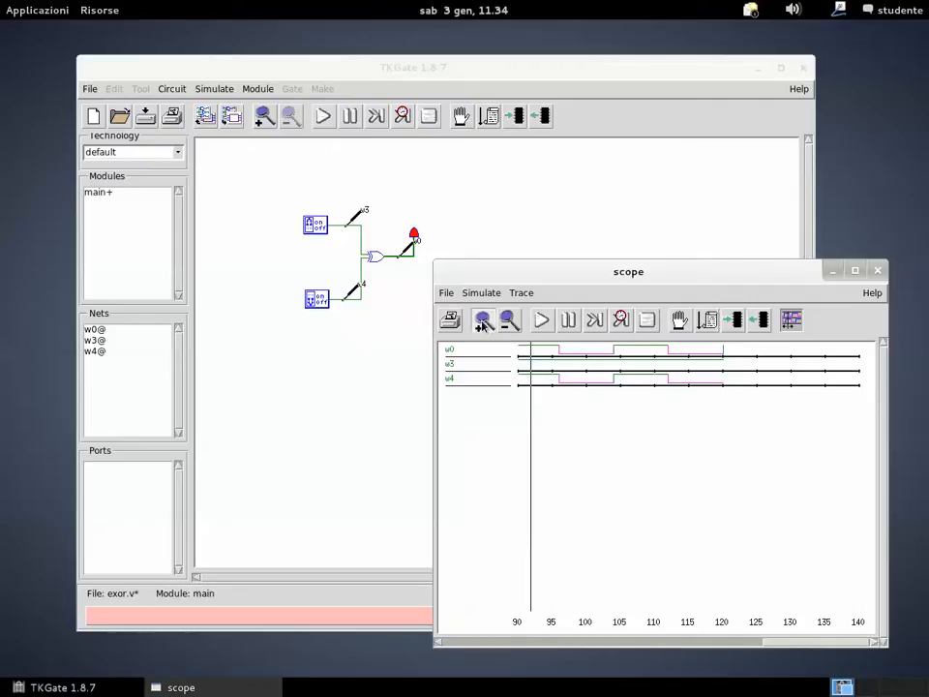
{"action": "left_click", "coordinate": [480, 321]}
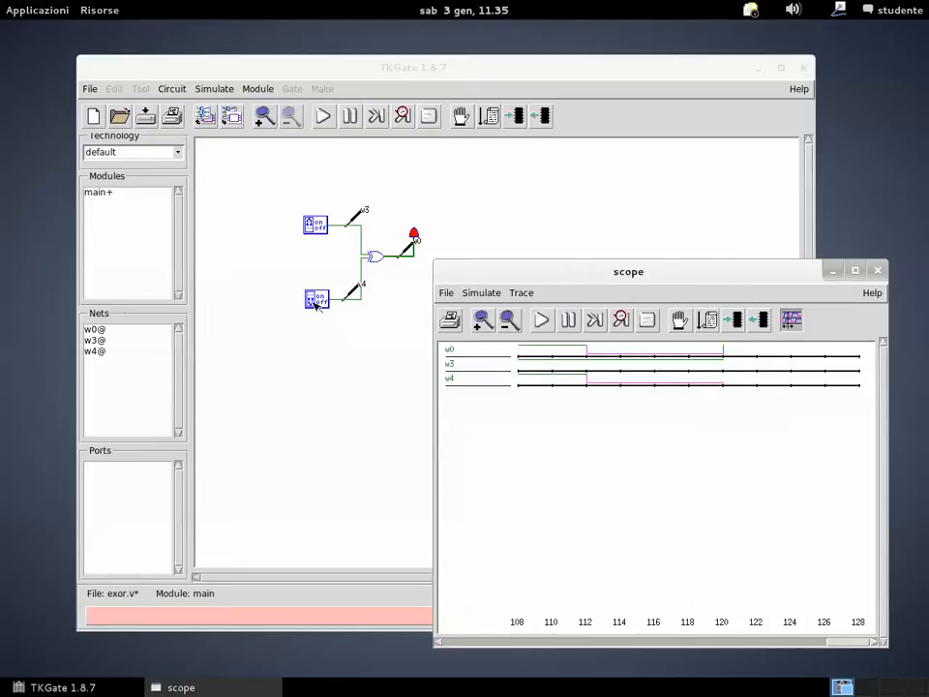
Step: Turn the upper switch off, examine its trace while advancing the simulation by one fixed interval, and end the simulation
{"action": "left_click", "coordinate": [320, 226]}
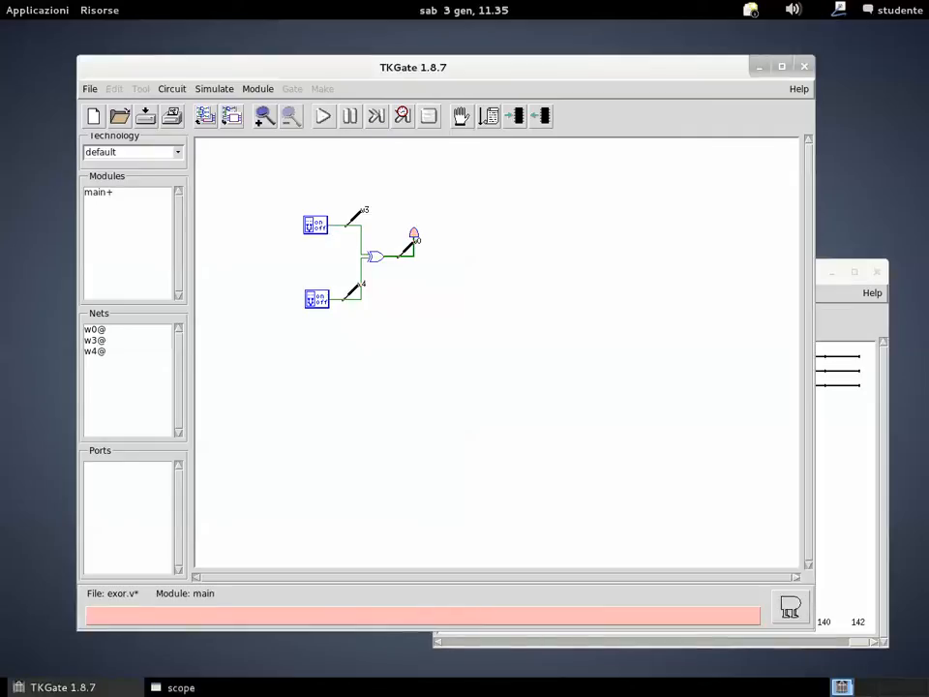
{"action": "left_click", "coordinate": [847, 319]}
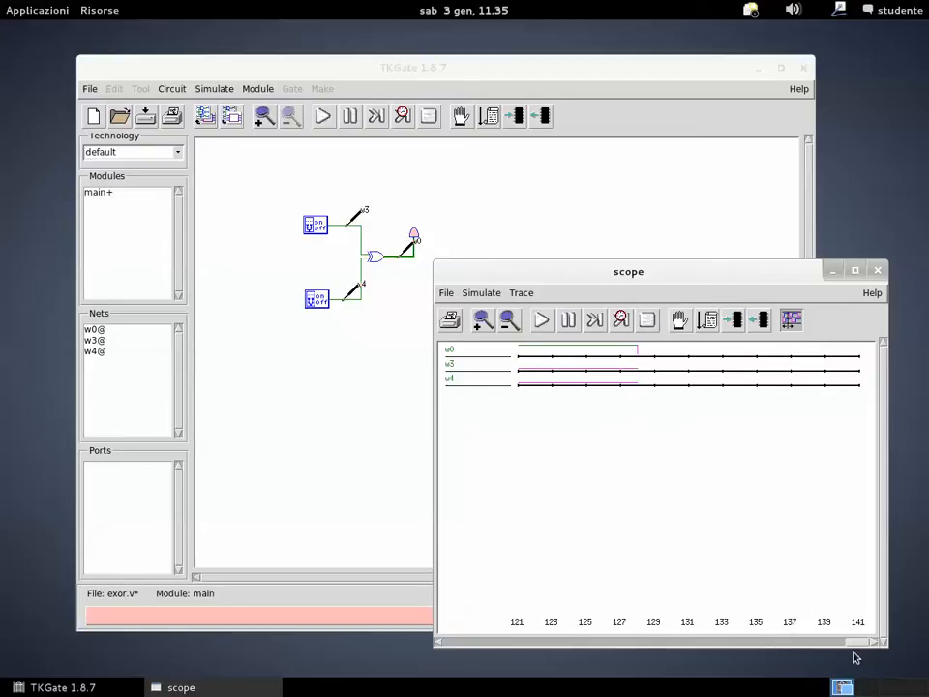
{"action": "left_click_drag", "start_coordinate": [853, 643], "coordinate": [837, 642]}
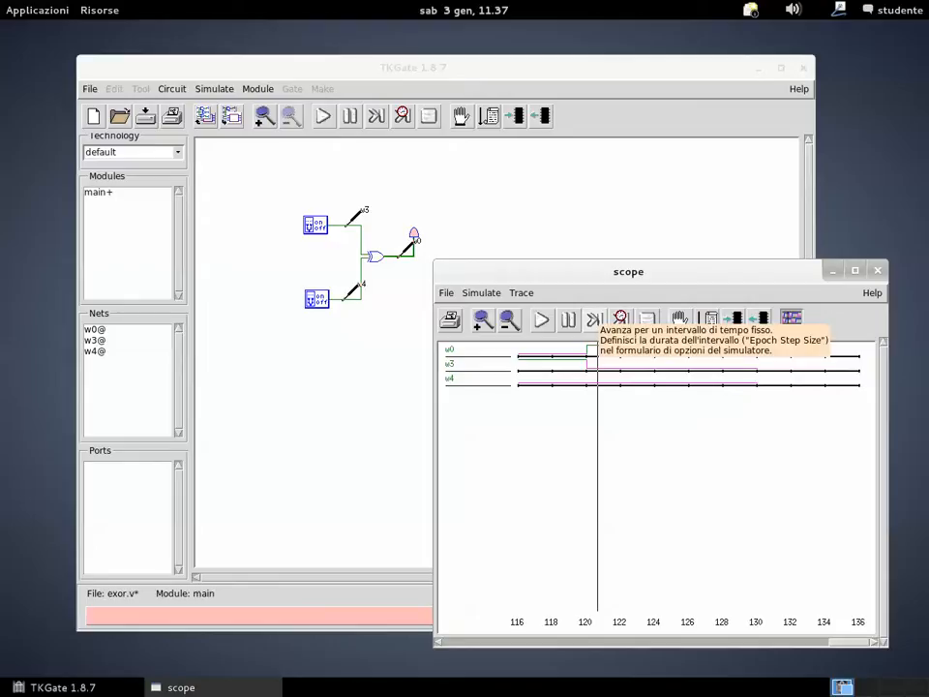
{"action": "left_click", "coordinate": [594, 320]}
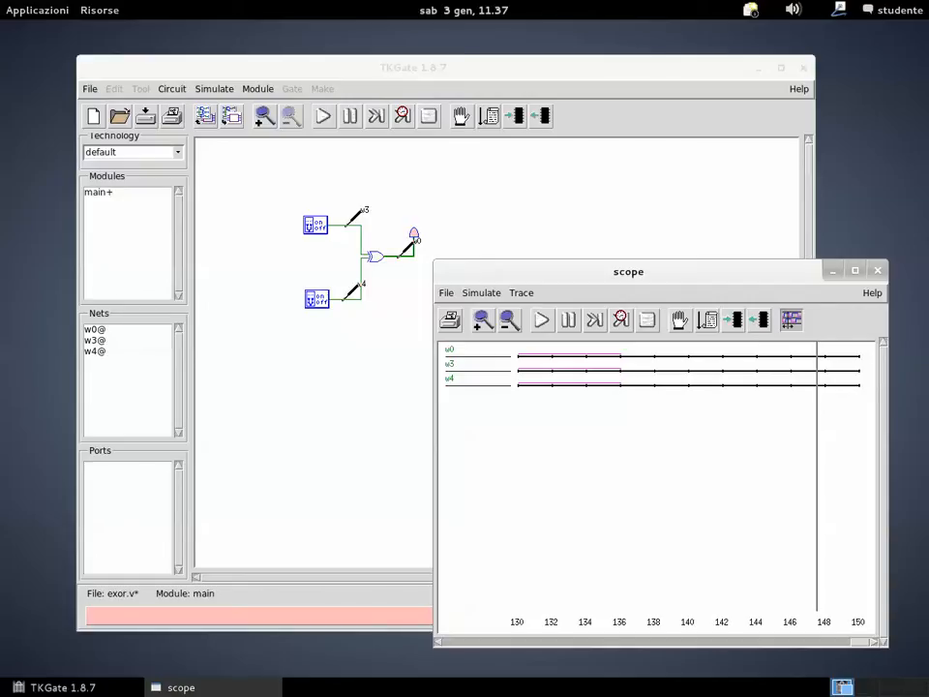
{"action": "left_click", "coordinate": [876, 270]}
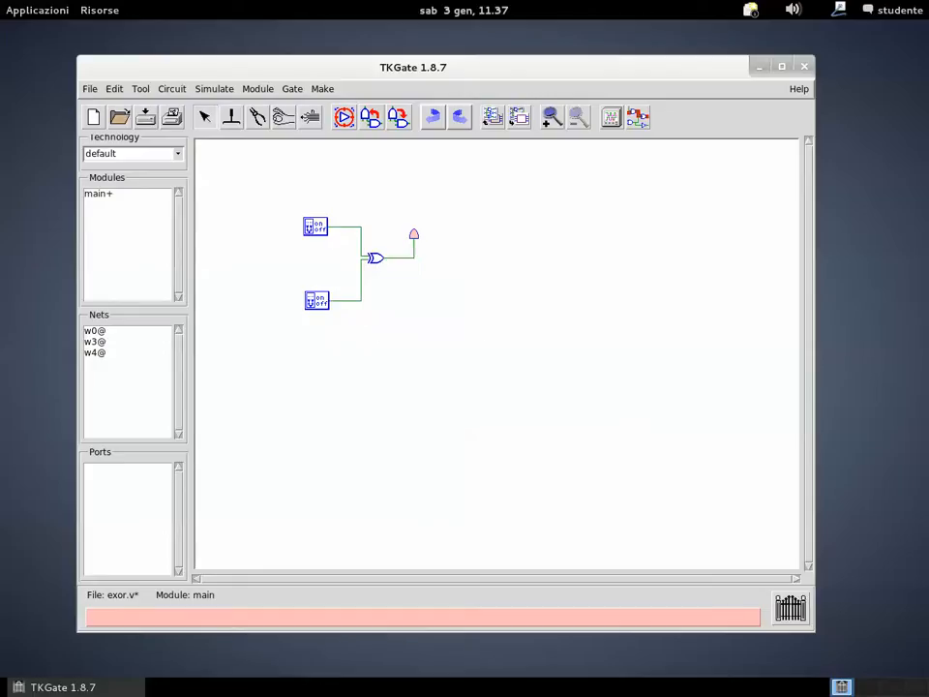
Step: Examine the XOR gate's delay settings in its properties
{"action": "right_click", "coordinate": [376, 259]}
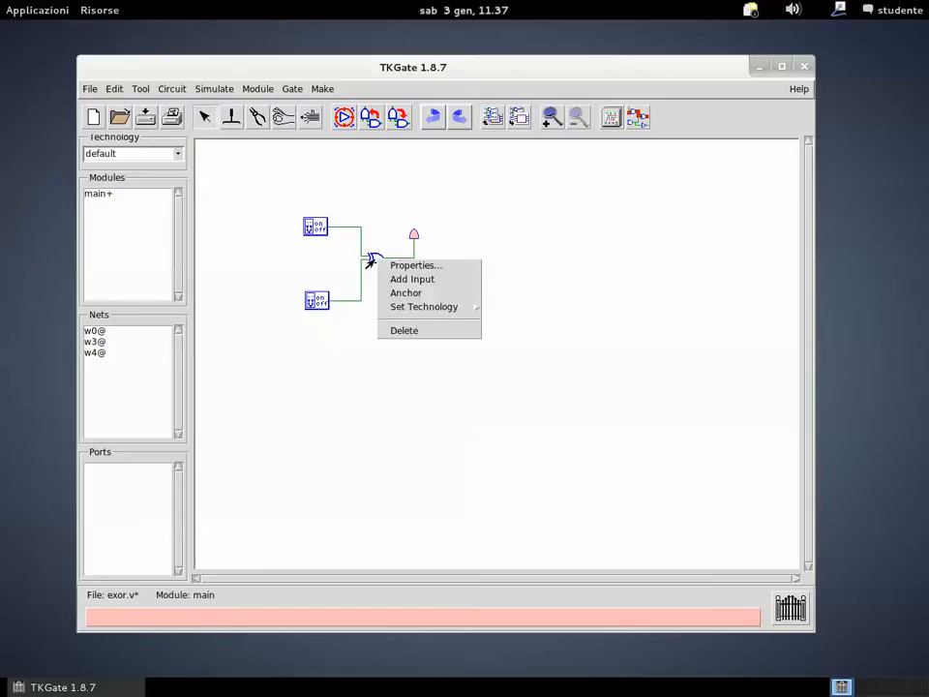
{"action": "left_click", "coordinate": [389, 265]}
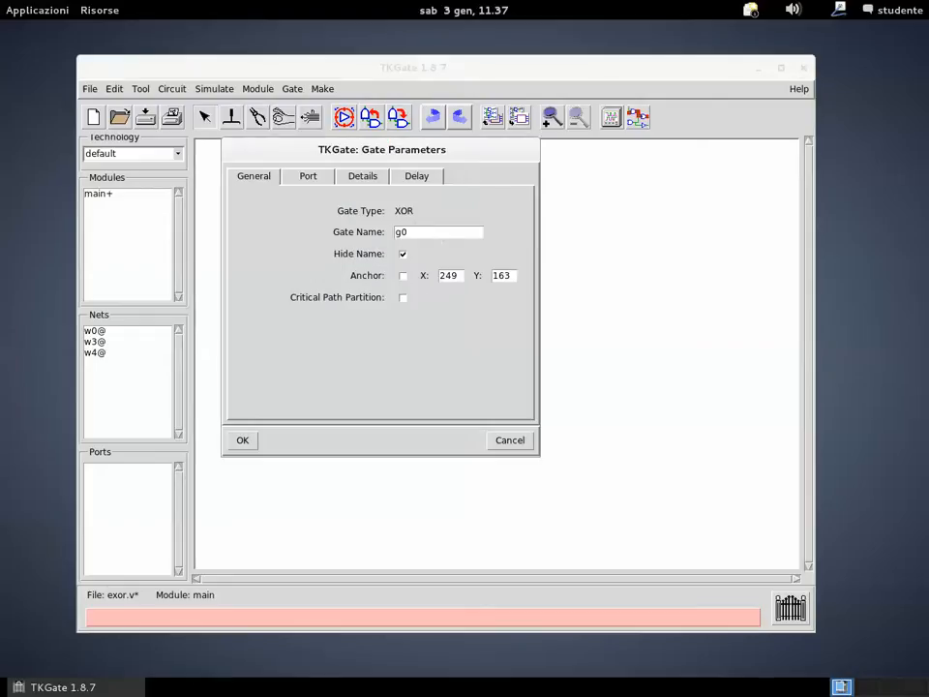
{"action": "left_click", "coordinate": [415, 180]}
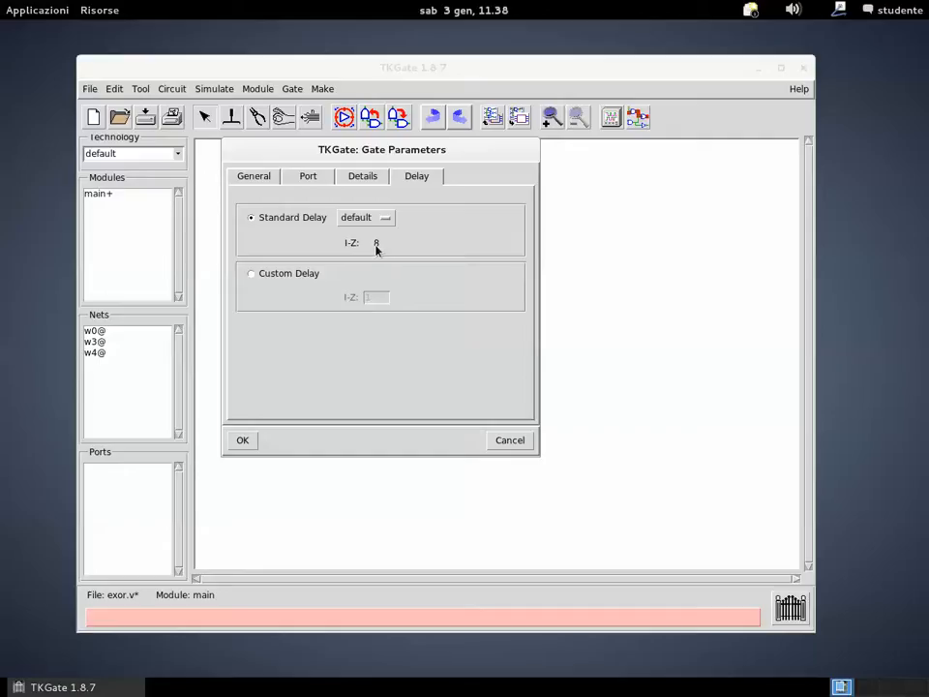
{"action": "left_click", "coordinate": [505, 445]}
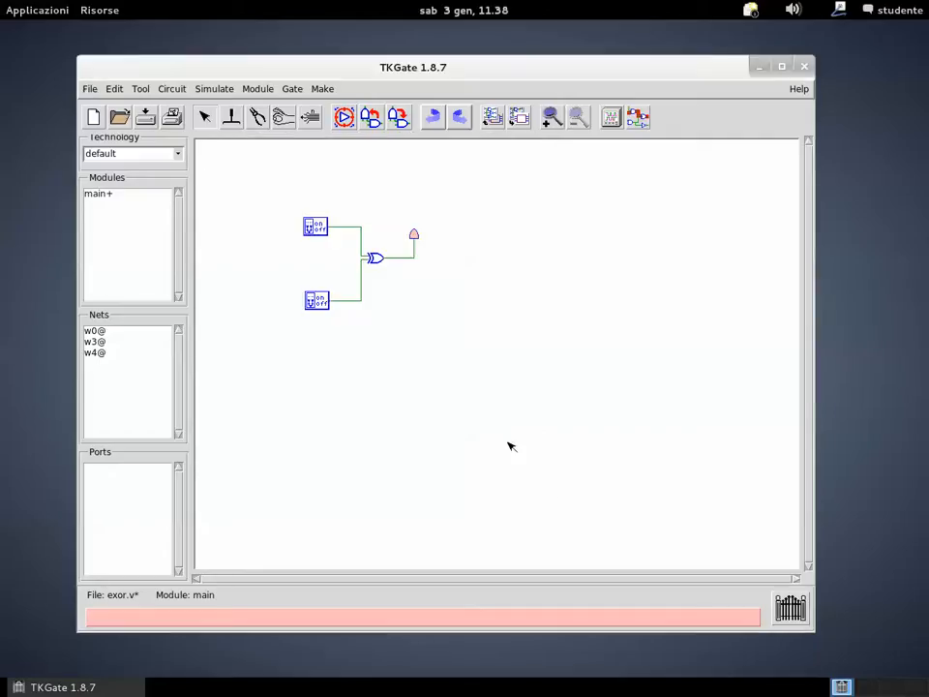
Step: Delete both switches, the XOR gate and the LED from the circuit
{"action": "left_click", "coordinate": [487, 309]}
{"action": "left_click", "coordinate": [322, 228]}
{"action": "key", "text": "Delete"}
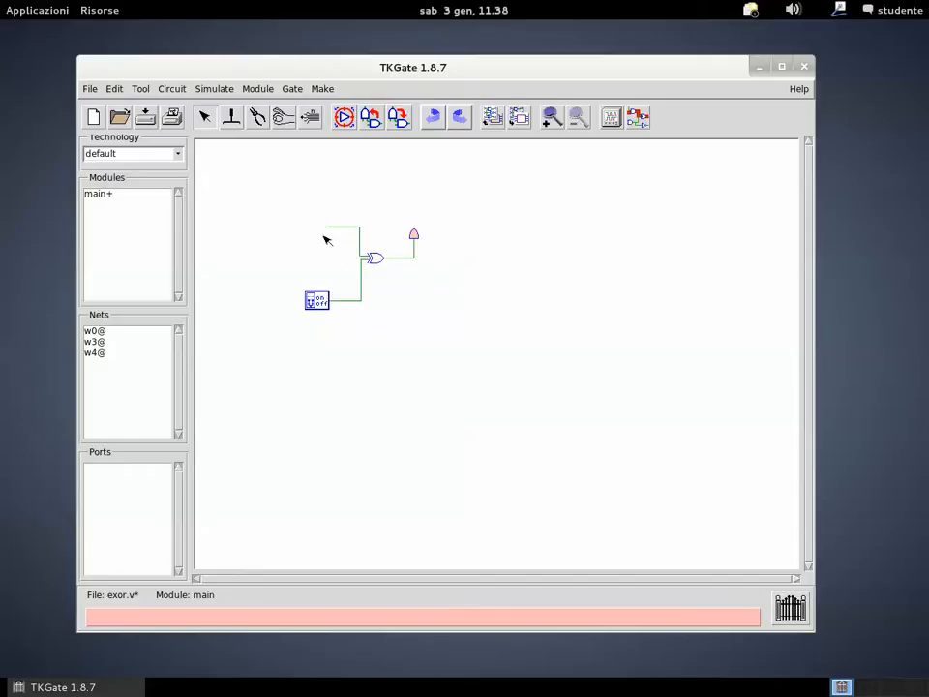
{"action": "left_click", "coordinate": [325, 296]}
{"action": "key", "text": "Delete"}
{"action": "left_click", "coordinate": [378, 258]}
{"action": "key", "text": "Delete"}
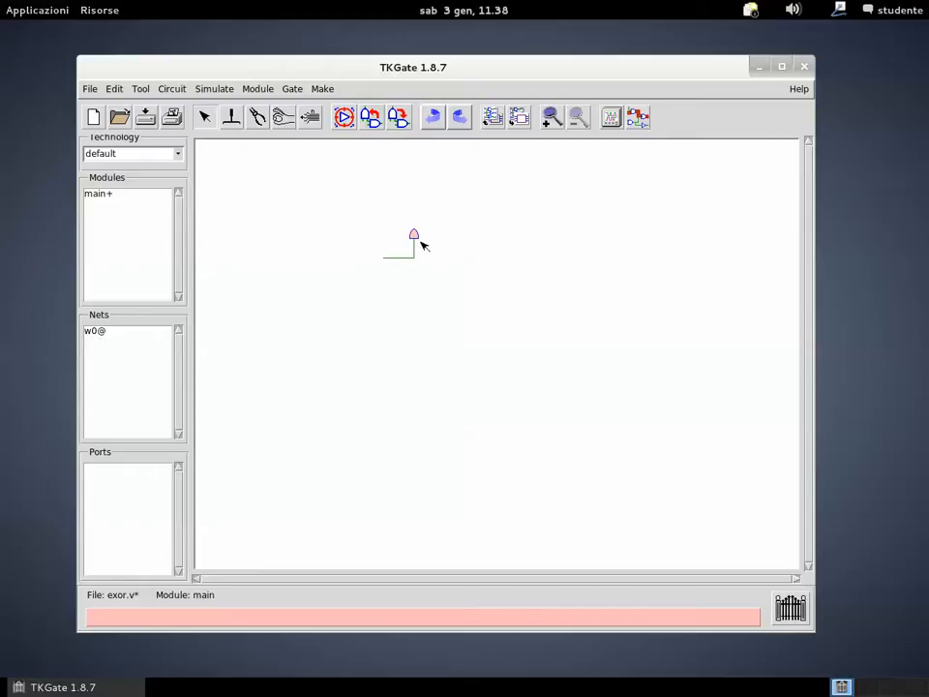
{"action": "left_click", "coordinate": [414, 235]}
{"action": "key", "text": "Delete"}
Step: Create a comment on the empty canvas with the title "EXOR truth table:" and the column headings "a b | out"
{"action": "left_click", "coordinate": [273, 206]}
{"action": "right_click", "coordinate": [273, 207]}
{"action": "mouse_move", "coordinate": [286, 227]}
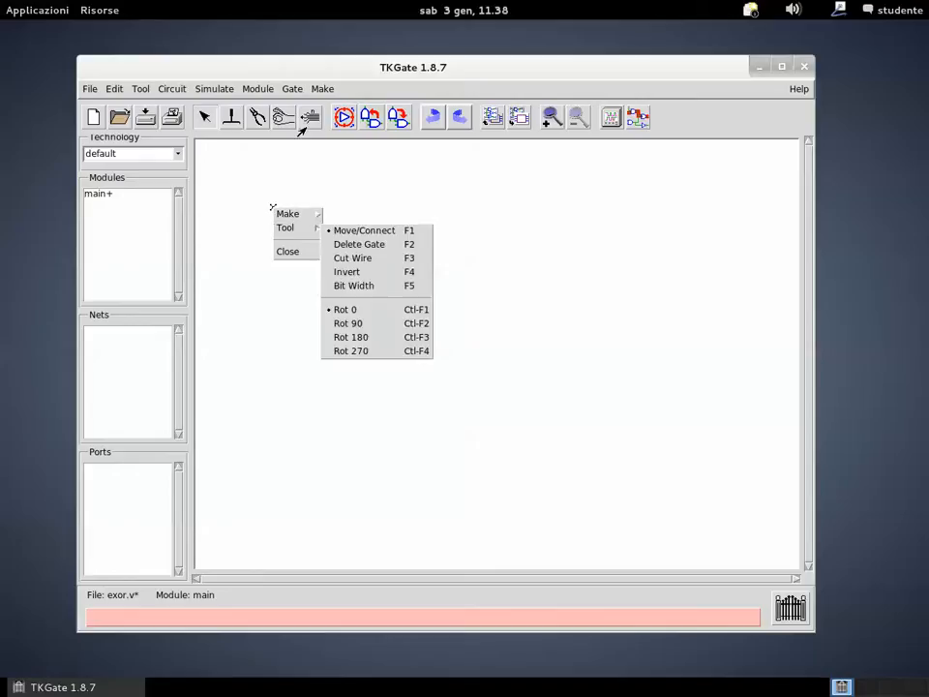
{"action": "left_click", "coordinate": [322, 89]}
{"action": "left_click", "coordinate": [322, 89]}
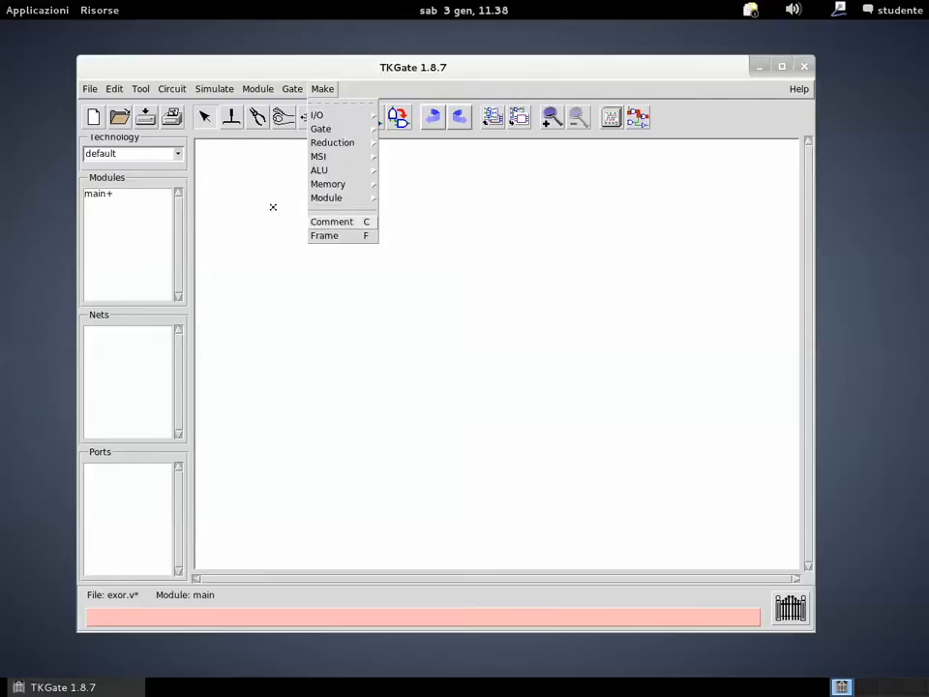
{"action": "left_click", "coordinate": [331, 221]}
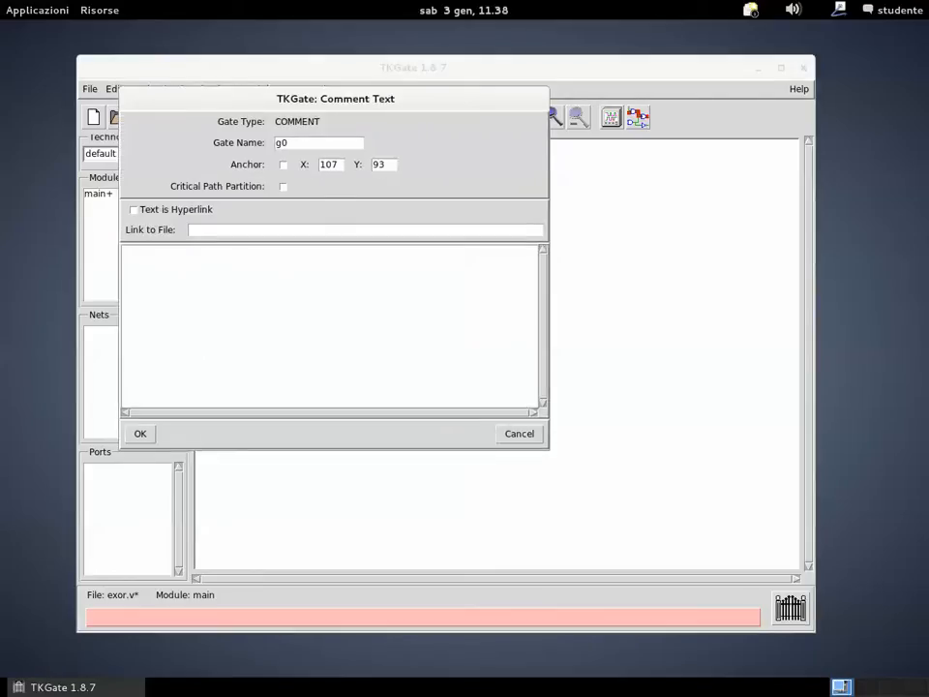
{"action": "left_click_drag", "start_coordinate": [307, 97], "coordinate": [554, 146]}
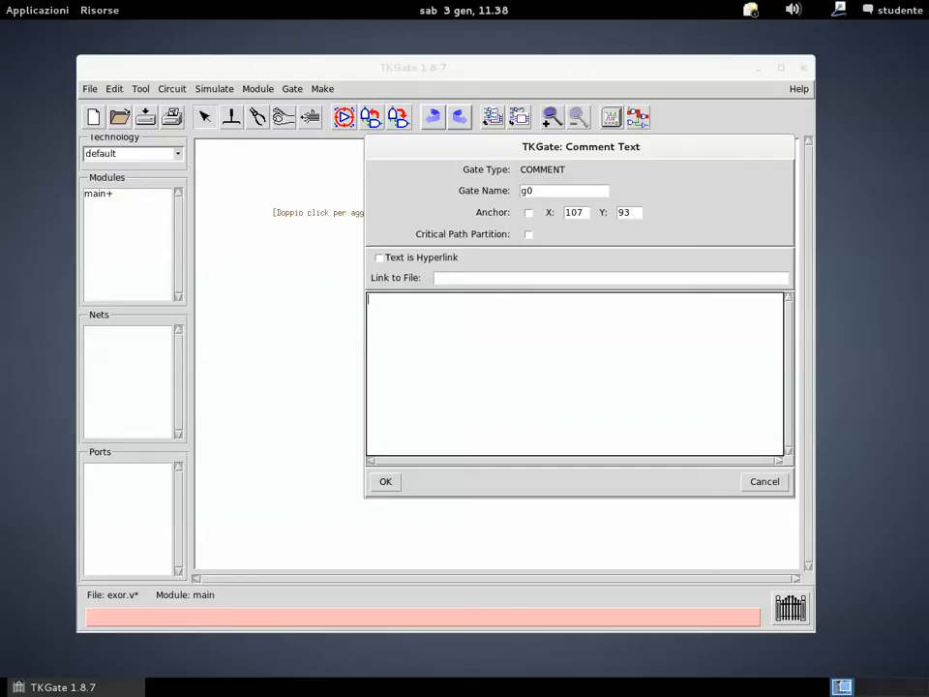
{"action": "type", "text": "EXO"}
{"action": "type", "text": "R truth "}
{"action": "type", "text": "table"}
{"action": "type", "text": ":   "}
{"action": "type", "text": "a b"}
{"action": "type", "text": " | out "}
Step: Complete the table with a dashed line and XOR rows 00|0, 01|1, 10|1, 11|0, and move the comment to the canvas's upper-left corner
{"action": "type", "text": "---"}
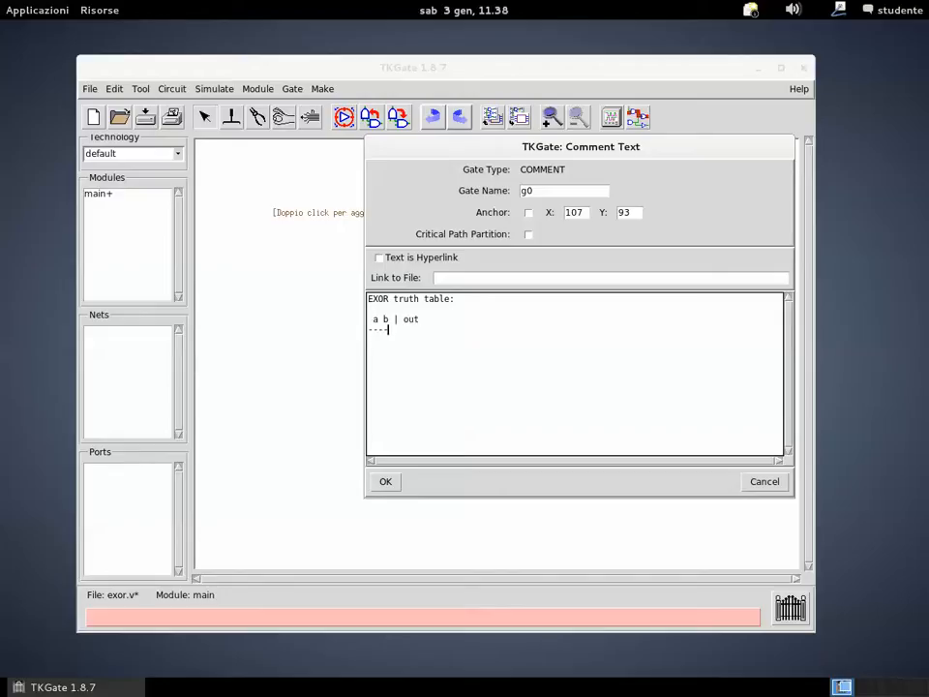
{"action": "type", "text": "-------"}
{"action": "key", "text": "Return"}
{"action": "type", "text": "0 0 |  0"}
{"action": "key", "text": "Return"}
{"action": "type", "text": "0 "}
{"action": "type", "text": "1"}
{"action": "type", "text": " |"}
{"action": "type", "text": "  1 1 "}
{"action": "type", "text": "0"}
{"action": "type", "text": " |"}
{"action": "type", "text": "  1 1"}
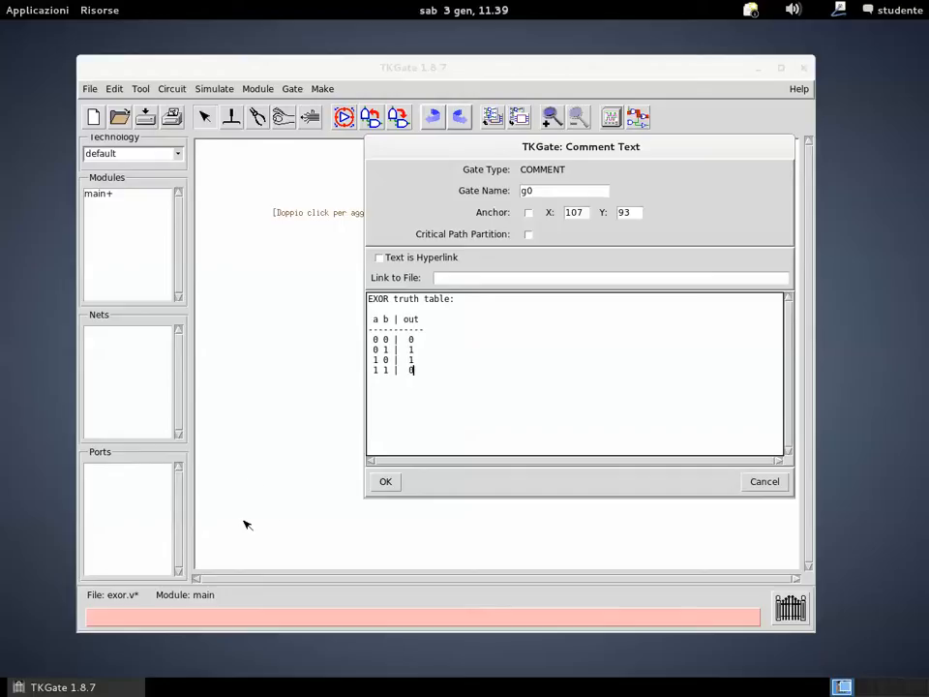
{"action": "left_click", "coordinate": [384, 482]}
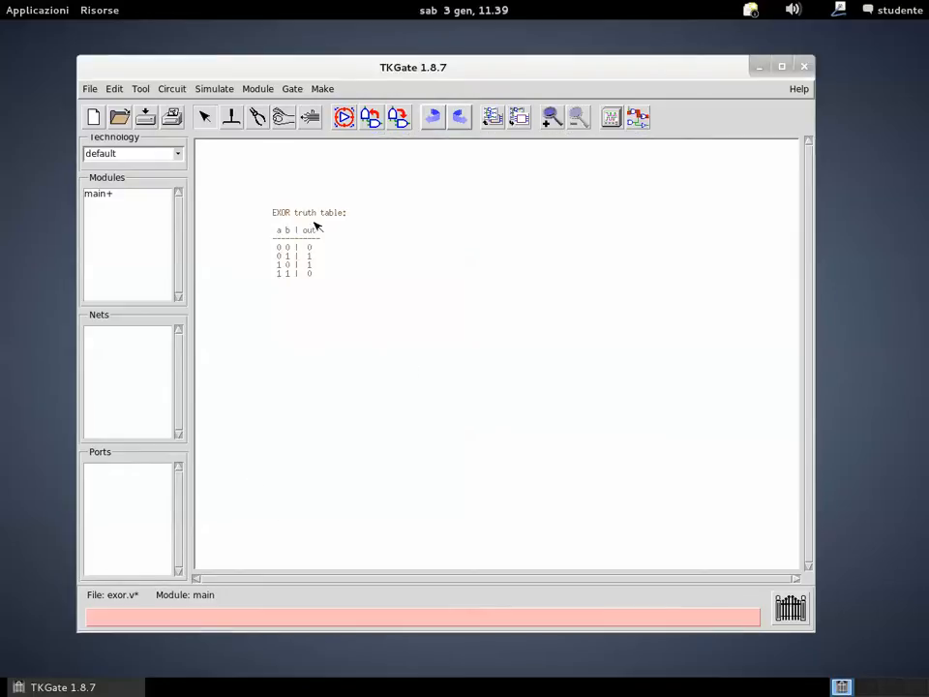
{"action": "left_click_drag", "start_coordinate": [307, 215], "coordinate": [254, 160]}
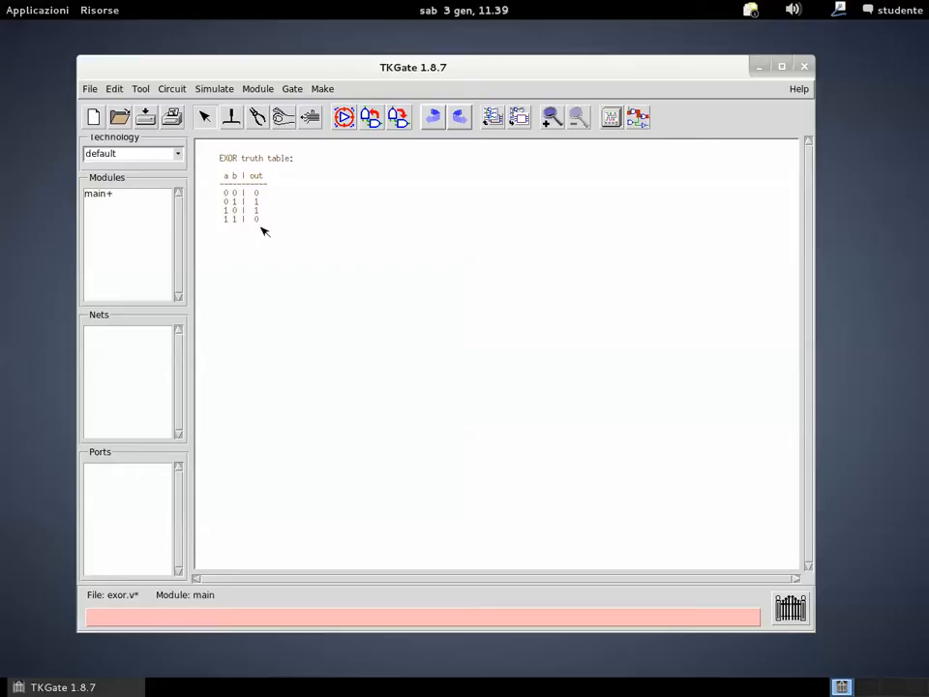
Step: Add a second comment below and to the right of the truth table reading "out = a'b + ab'"
{"action": "right_click", "coordinate": [382, 293]}
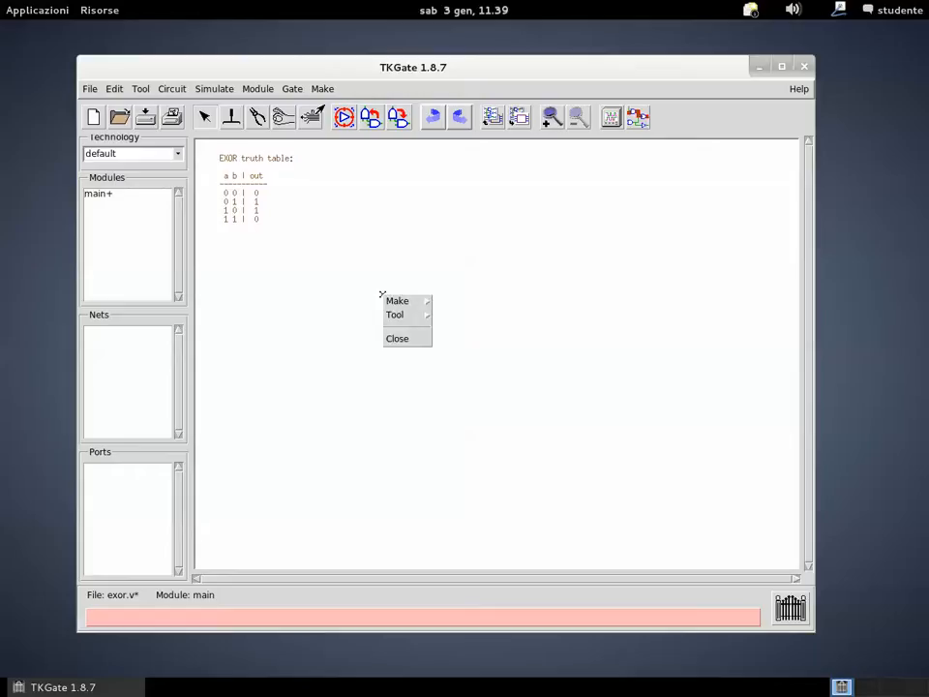
{"action": "left_click", "coordinate": [325, 88]}
{"action": "left_click", "coordinate": [325, 88]}
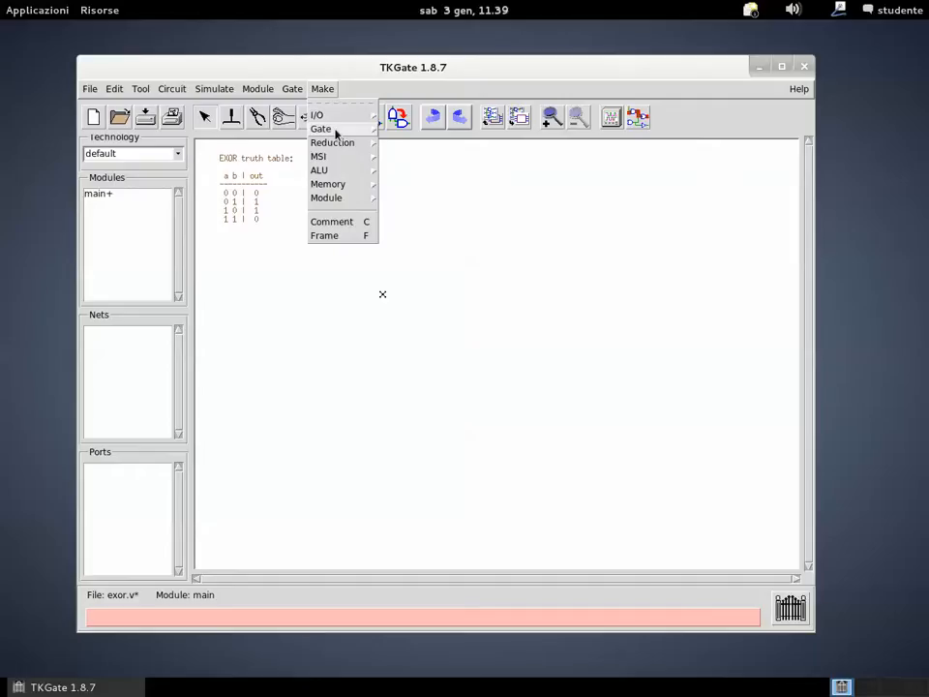
{"action": "left_click", "coordinate": [335, 222]}
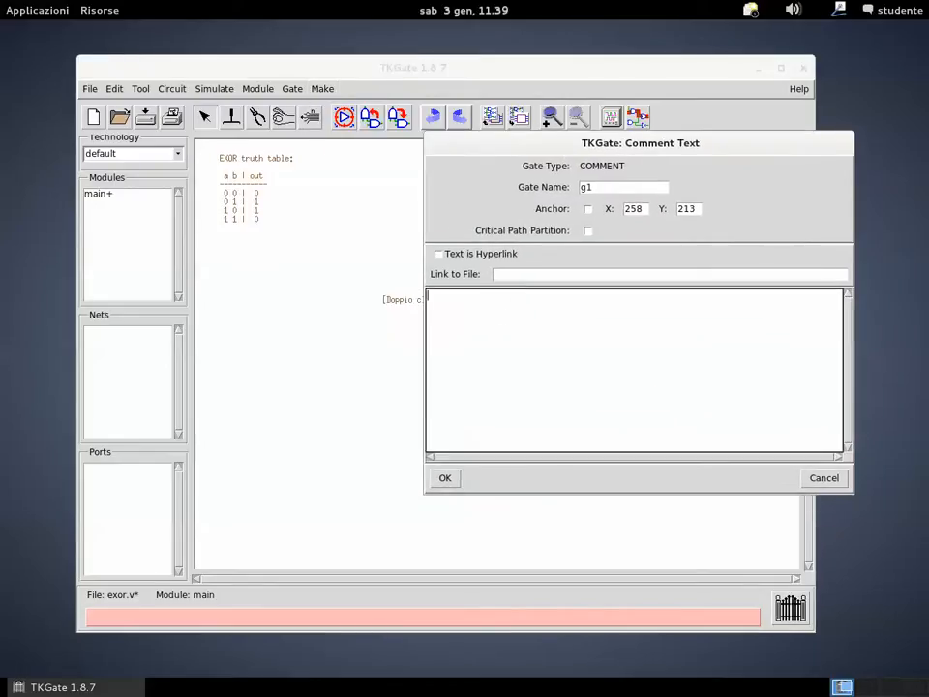
{"action": "type", "text": "out ="}
{"action": "type", "text": "a'b + ab'"}
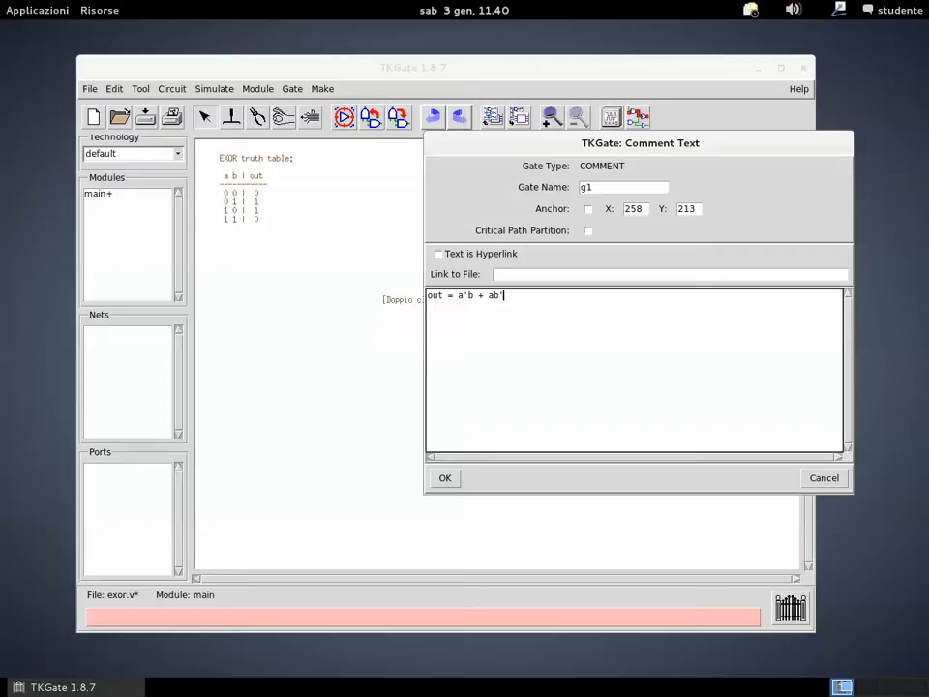
{"action": "left_click", "coordinate": [447, 479]}
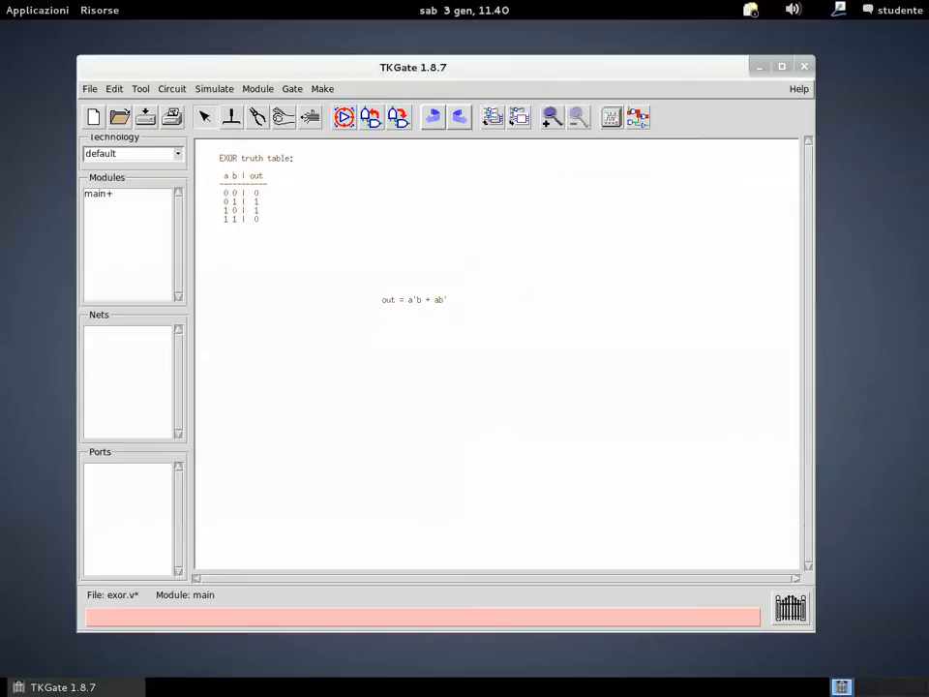
Step: Move the "out = a'b + ab'" comment up beside the truth table's rows
{"action": "left_click", "coordinate": [414, 299]}
{"action": "left_click_drag", "start_coordinate": [414, 299], "coordinate": [372, 192]}
{"action": "left_click", "coordinate": [384, 227]}
{"action": "left_click", "coordinate": [375, 190]}
Step: Append "=" to the expression comment and add a second line reading "x + y = ( x' y' )'"
{"action": "double_click", "coordinate": [375, 190]}
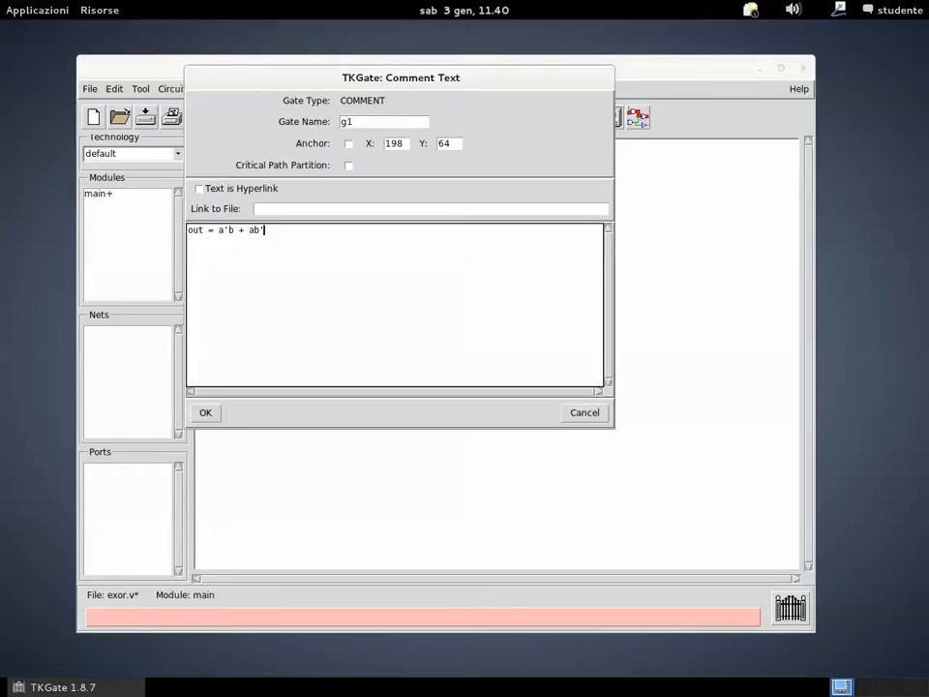
{"action": "type", "text": "= ("}
{"action": "type", "text": "("}
{"action": "key", "text": "BackSpace"}
{"action": "key", "text": "BackSpace"}
{"action": "key", "text": "Return"}
{"action": "type", "text": "x  +  y  ="}
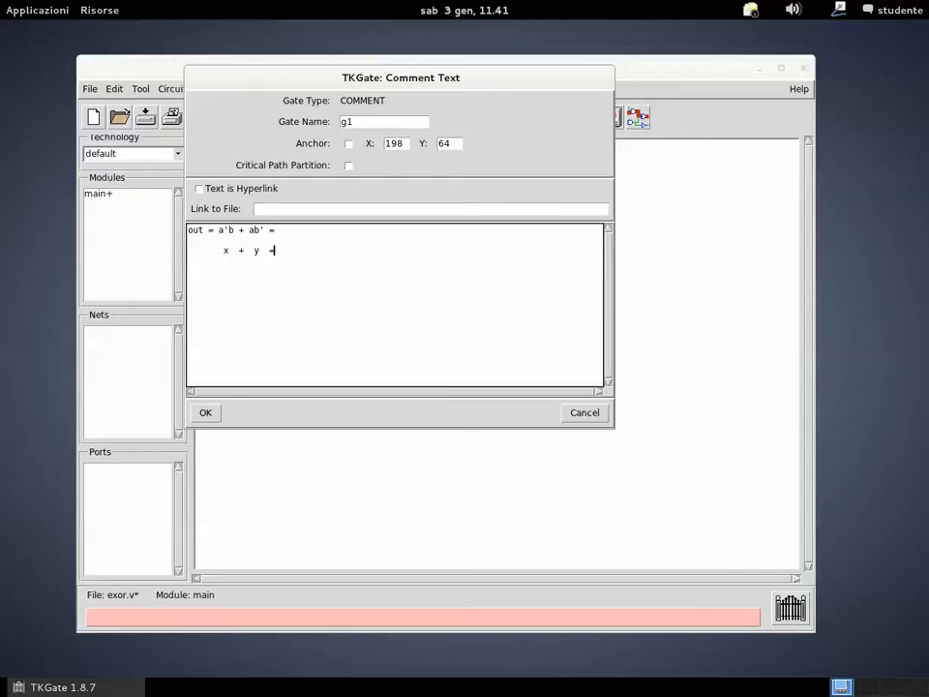
{"action": "type", "text": " ( x'  y' )'"}
Step: Complete the comment's first line with "((a'b)'(ab')')'", and move the comment level with the truth table's title
{"action": "left_click", "coordinate": [280, 229]}
{"action": "type", "text": "((a'b)'(ab')')'"}
{"action": "left_click", "coordinate": [196, 240]}
{"action": "key", "text": "Delete"}
{"action": "left_click", "coordinate": [205, 413]}
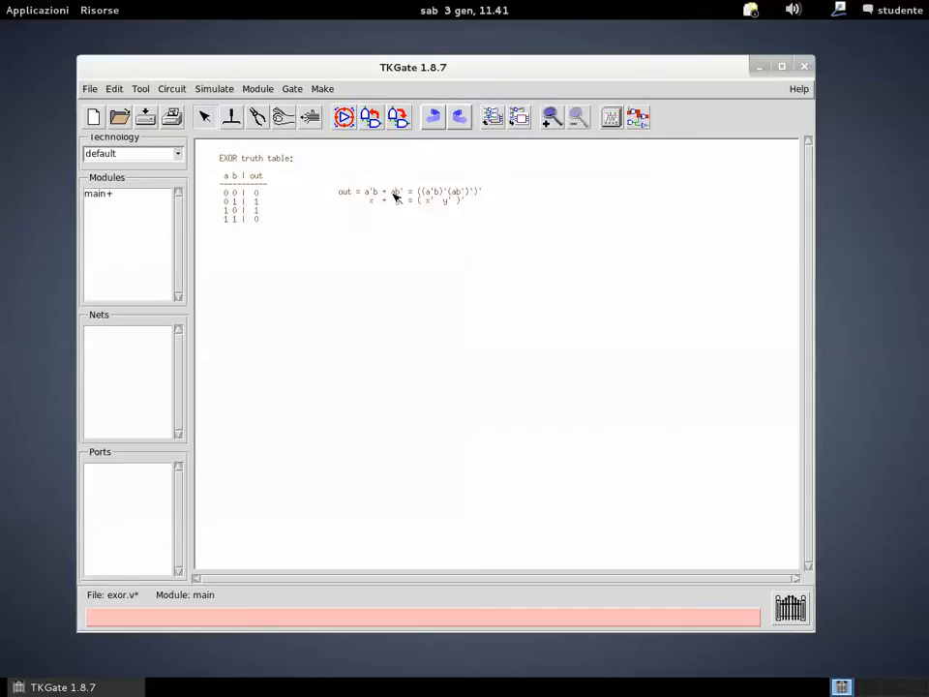
{"action": "left_click_drag", "start_coordinate": [379, 201], "coordinate": [374, 170]}
{"action": "left_click", "coordinate": [399, 281]}
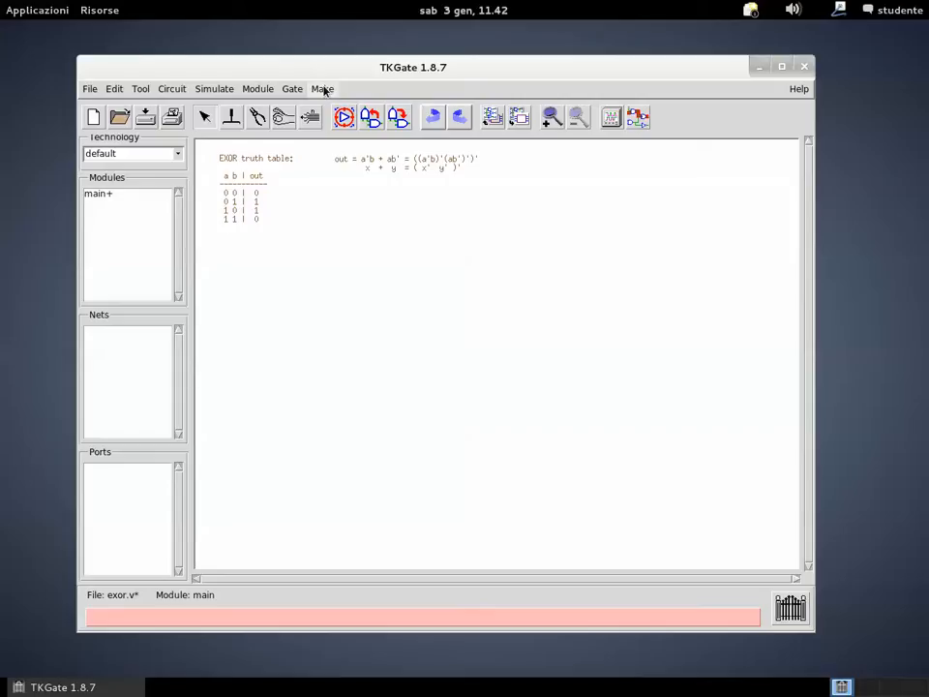
Step: Add an XOR gate to the canvas below the Boolean expression
{"action": "right_click", "coordinate": [353, 258]}
{"action": "mouse_move", "coordinate": [366, 264]}
{"action": "mouse_move", "coordinate": [413, 281]}
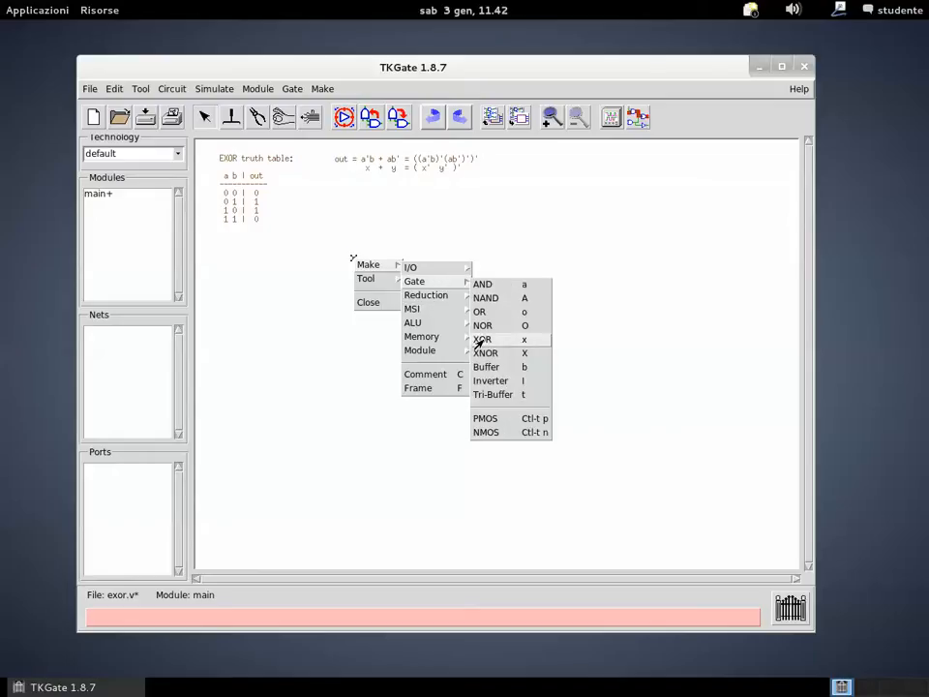
{"action": "left_click", "coordinate": [479, 339]}
{"action": "left_click_drag", "start_coordinate": [353, 257], "coordinate": [401, 257]}
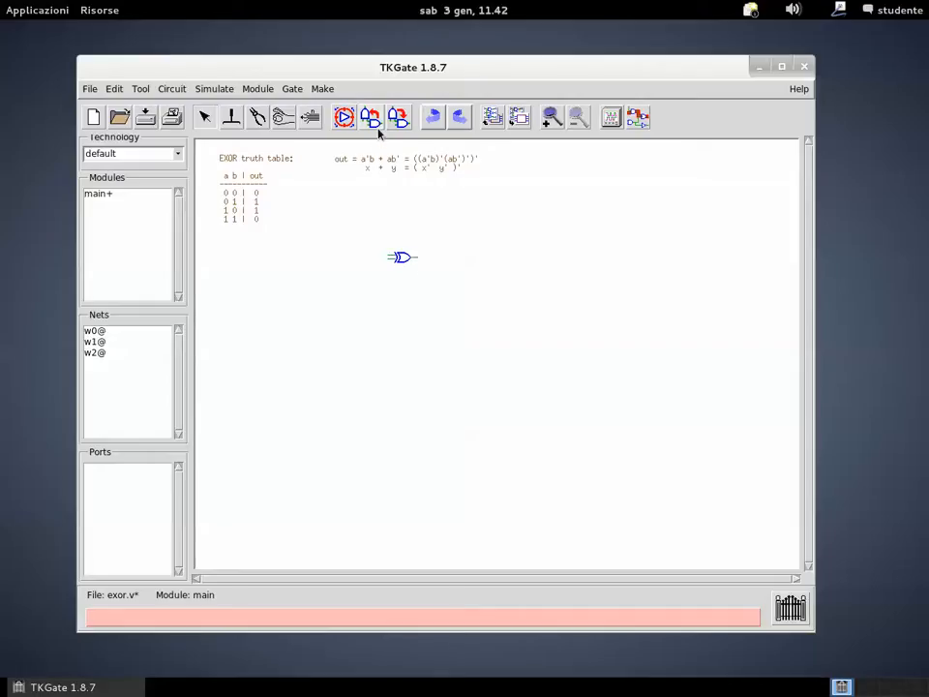
Step: Add two AND gates, one above the other, below and to the left of the XOR gate
{"action": "right_click", "coordinate": [353, 306]}
{"action": "mouse_move", "coordinate": [358, 312]}
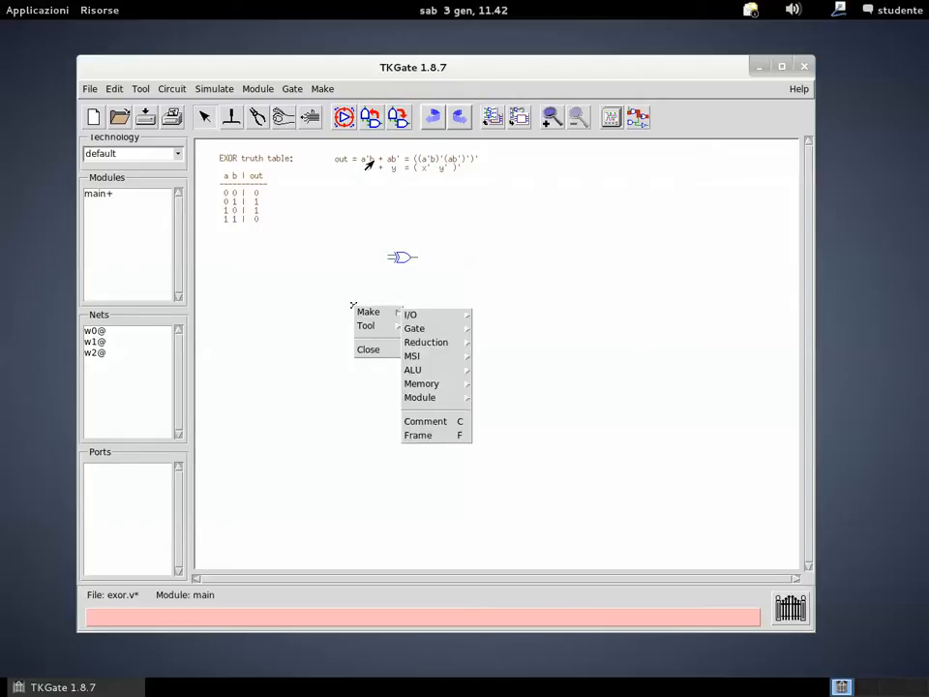
{"action": "mouse_move", "coordinate": [419, 328]}
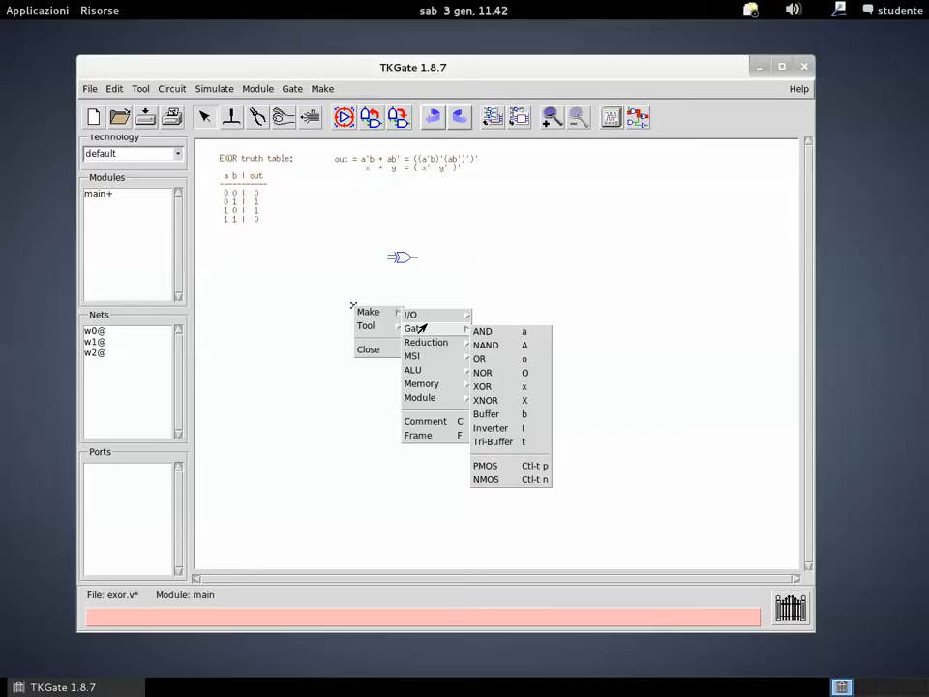
{"action": "left_click", "coordinate": [476, 332]}
{"action": "right_click", "coordinate": [341, 338]}
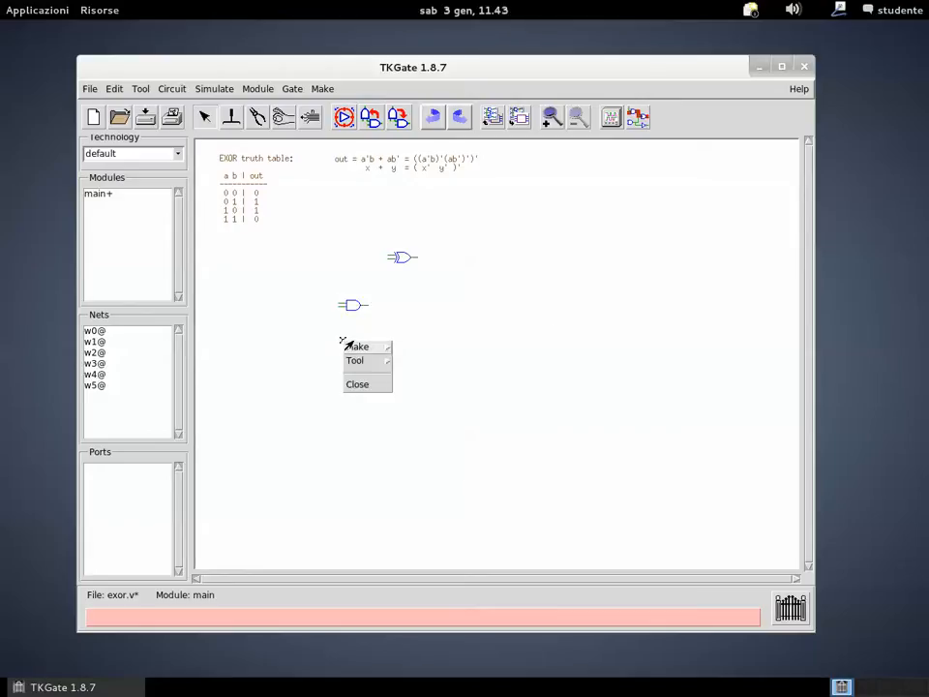
{"action": "mouse_move", "coordinate": [350, 347]}
{"action": "mouse_move", "coordinate": [398, 361]}
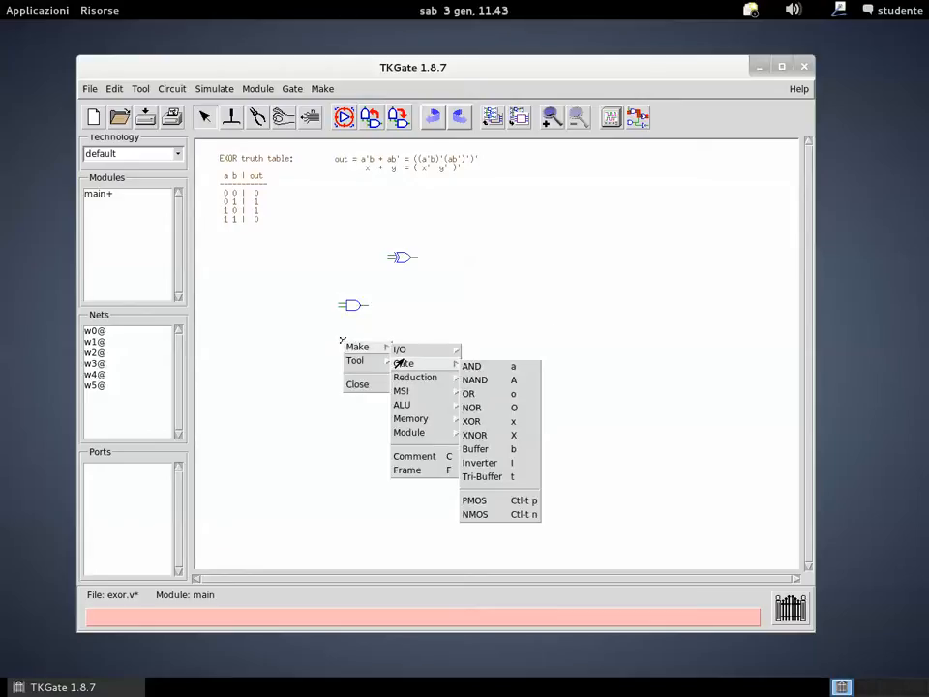
{"action": "left_click", "coordinate": [471, 363]}
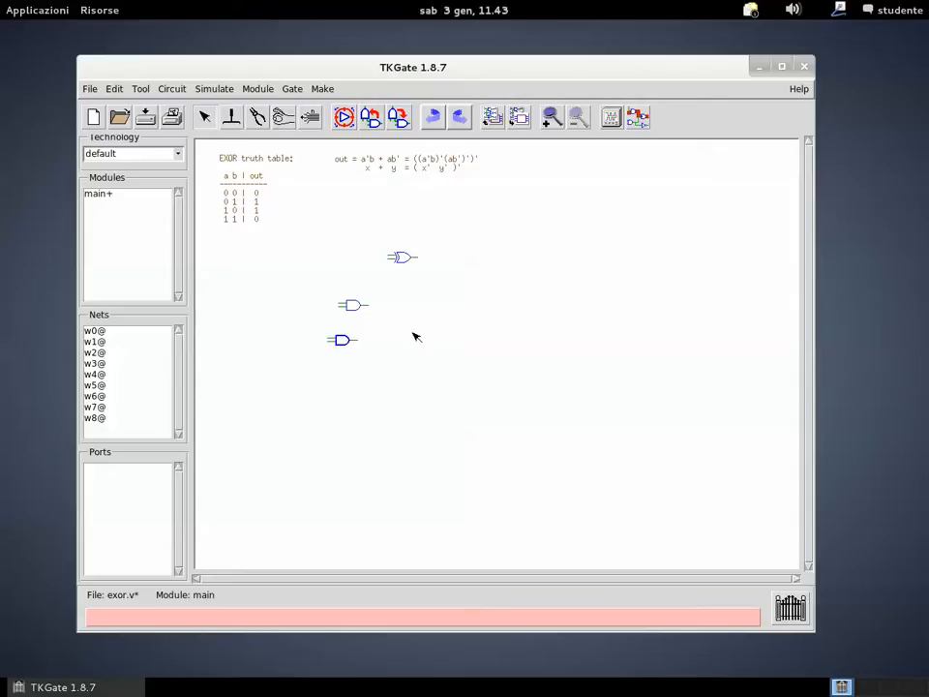
Step: Add two inverters to the left of the AND gates, one for each gate
{"action": "right_click", "coordinate": [300, 299]}
{"action": "mouse_move", "coordinate": [306, 308]}
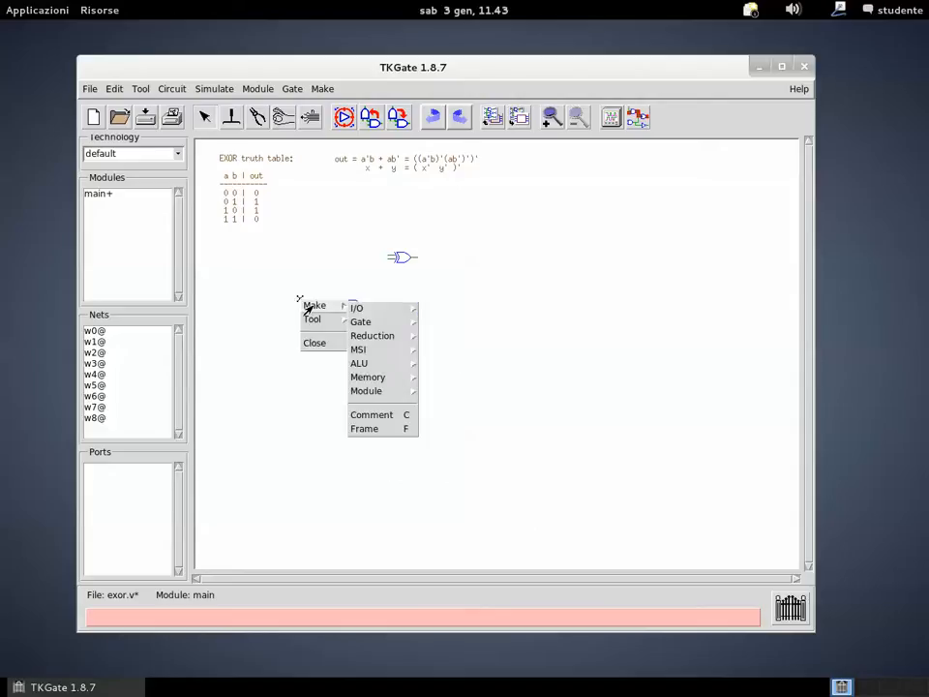
{"action": "mouse_move", "coordinate": [363, 321]}
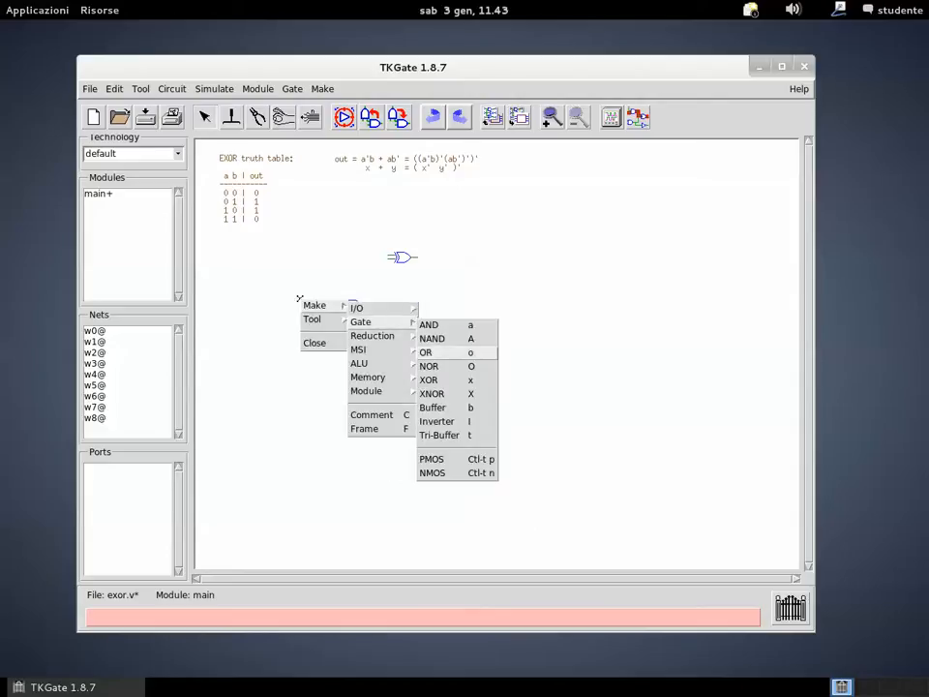
{"action": "left_click", "coordinate": [451, 421]}
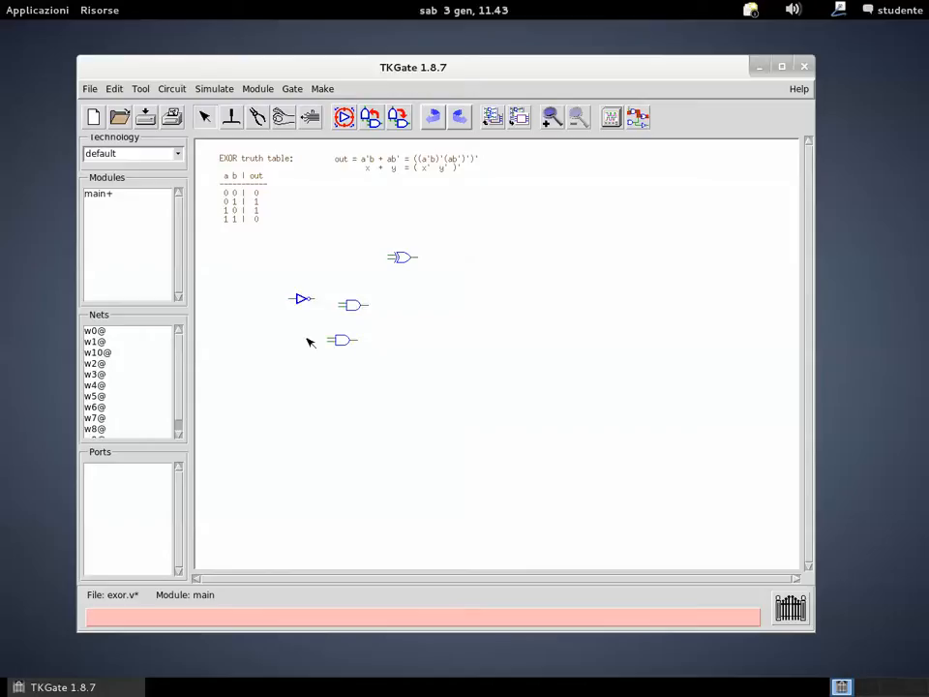
{"action": "right_click", "coordinate": [279, 332]}
{"action": "mouse_move", "coordinate": [308, 341]}
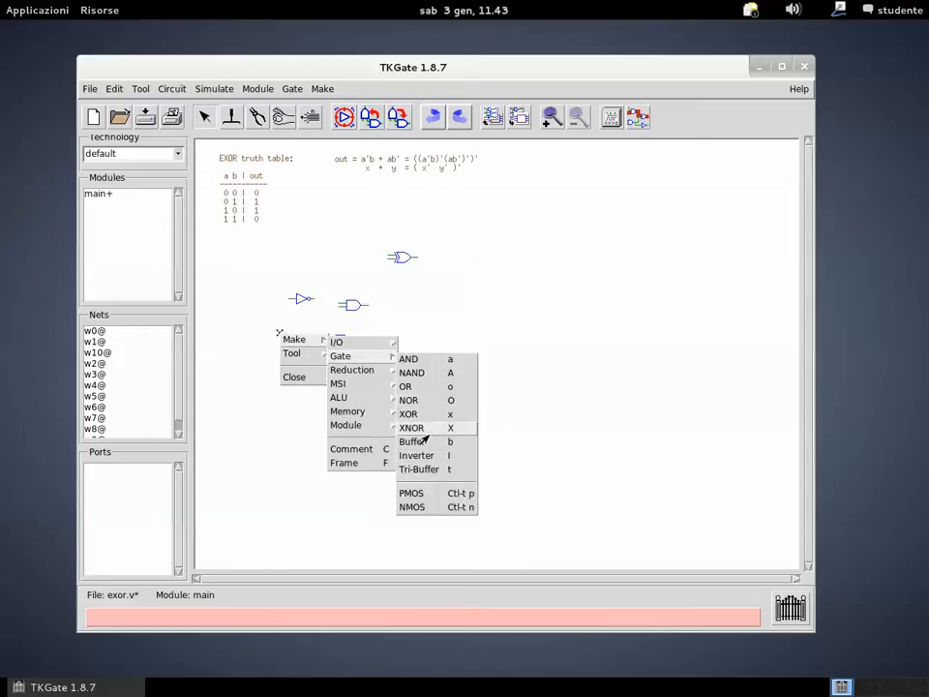
{"action": "left_click", "coordinate": [427, 456]}
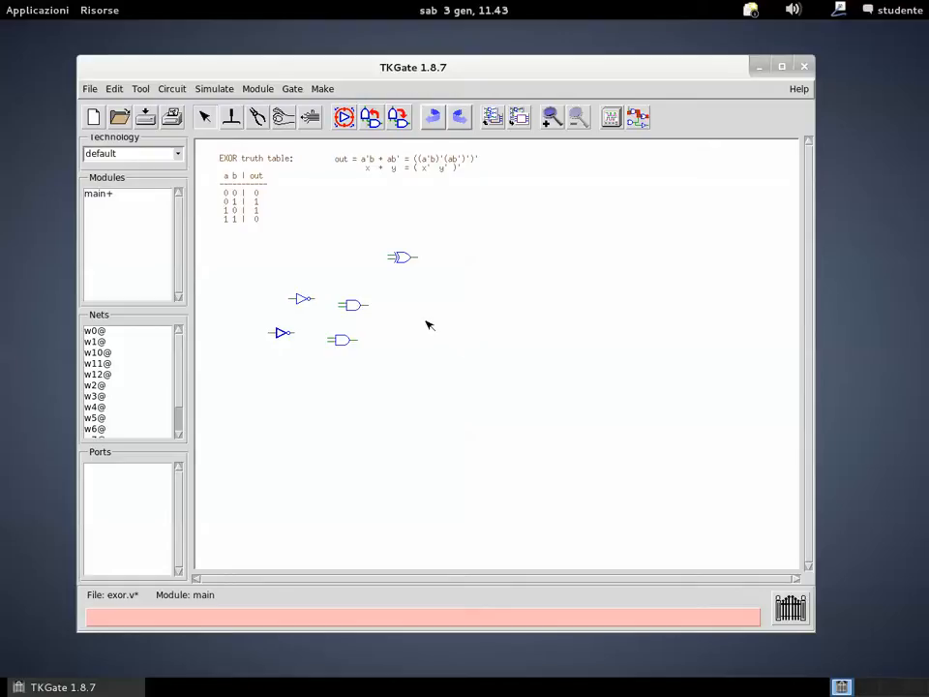
Step: Add an OR gate to the right of the AND gates, and align the inverters and AND gates in two rows
{"action": "right_click", "coordinate": [427, 322]}
{"action": "mouse_move", "coordinate": [443, 331]}
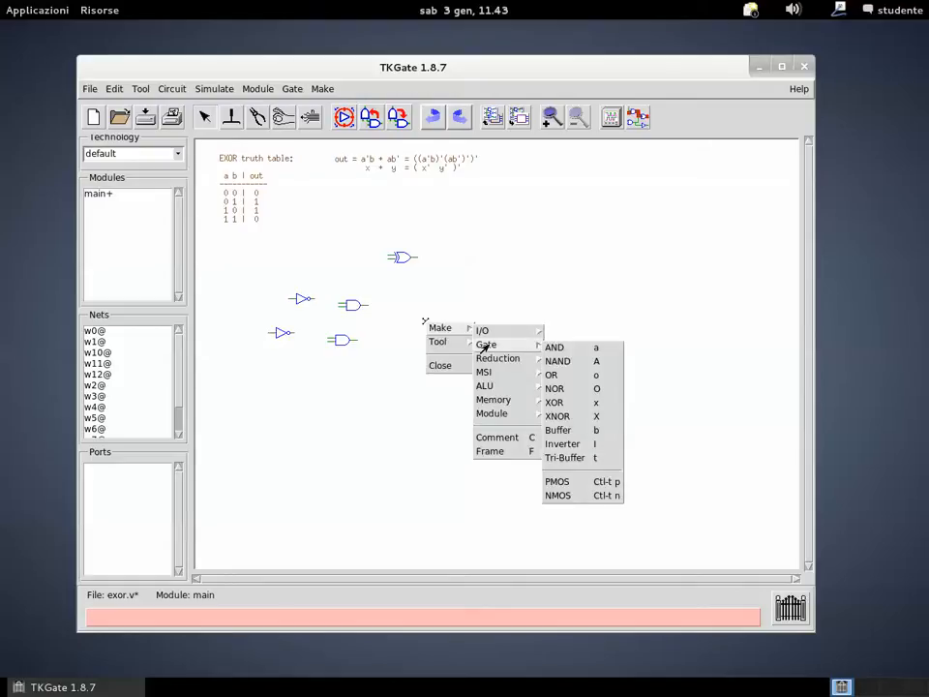
{"action": "mouse_move", "coordinate": [528, 349]}
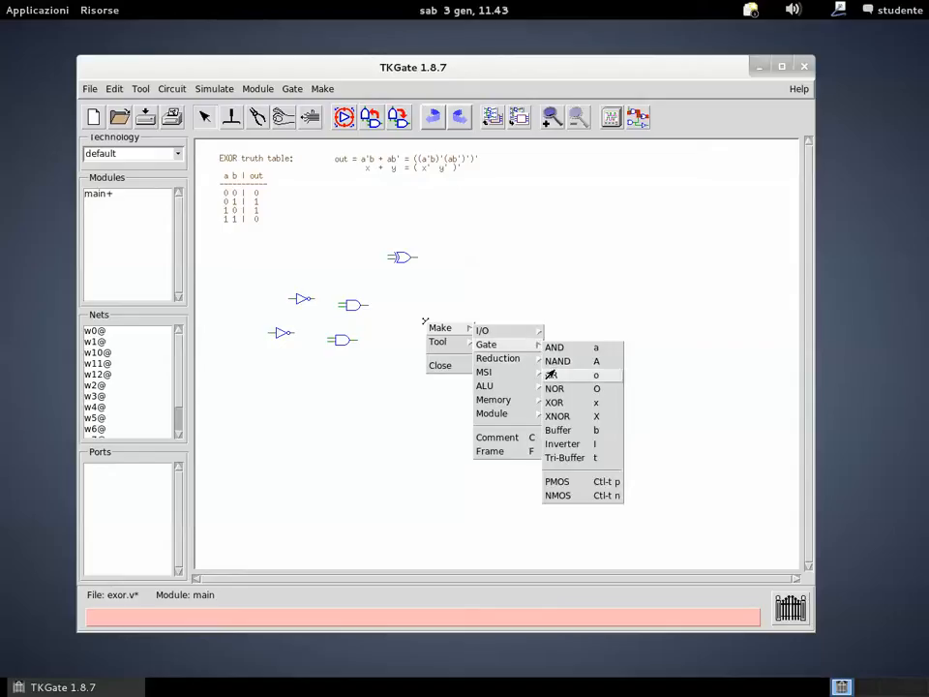
{"action": "left_click", "coordinate": [552, 374]}
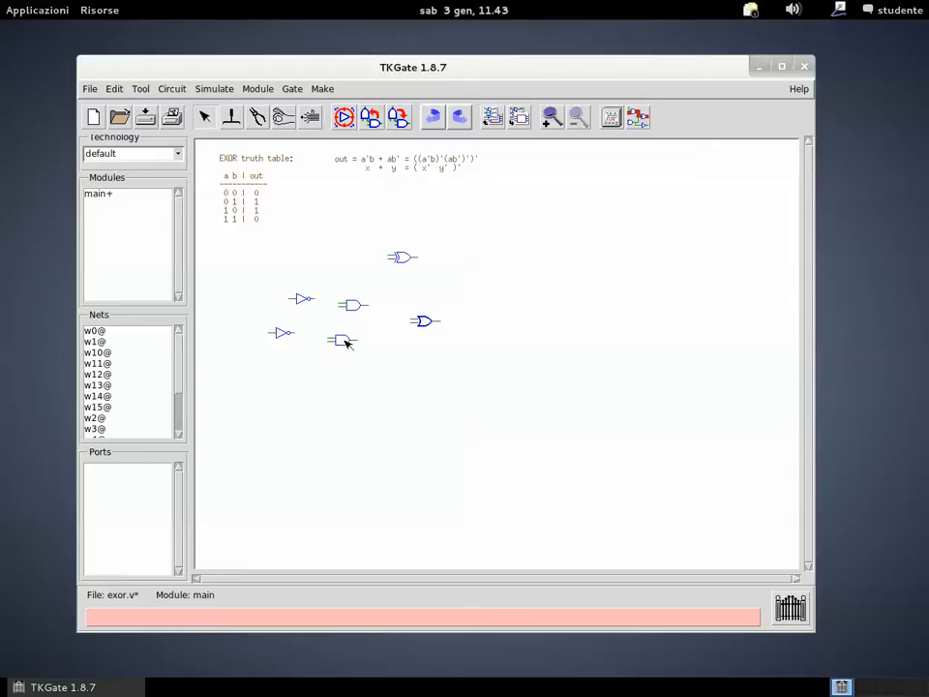
{"action": "left_click_drag", "start_coordinate": [345, 337], "coordinate": [367, 311]}
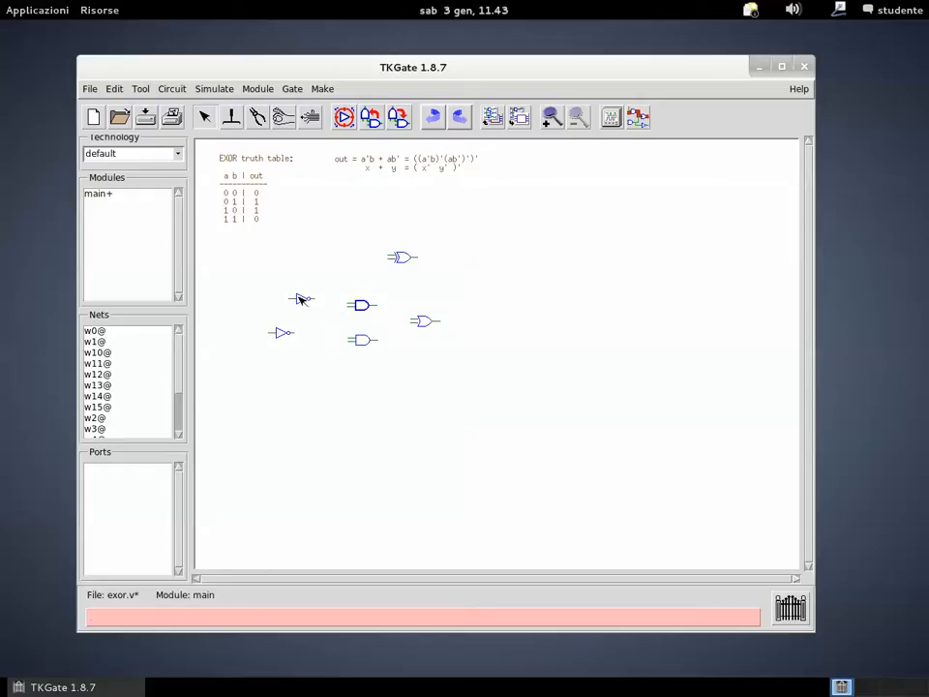
{"action": "left_click_drag", "start_coordinate": [301, 299], "coordinate": [323, 342]}
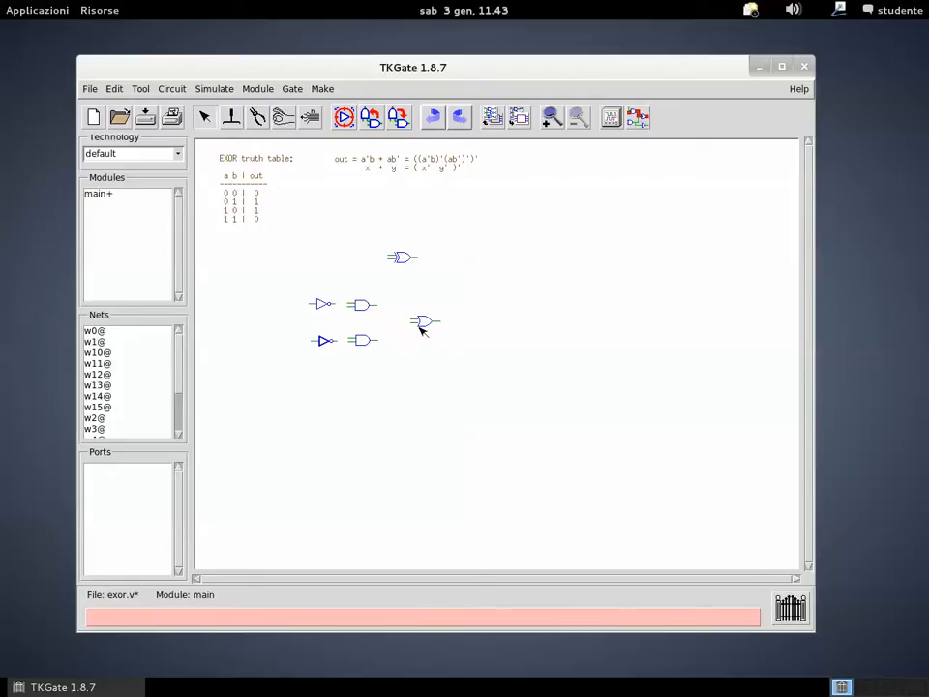
{"action": "mouse_move", "coordinate": [421, 323]}
{"action": "left_mouse_down"}
{"action": "mouse_move", "coordinate": [354, 305]}
{"action": "mouse_move", "coordinate": [419, 326]}
{"action": "left_mouse_up"}
Step: Wire both AND outputs to the OR gate, the top inverter to its AND's upper input and the other to its AND's lower input
{"action": "left_click", "coordinate": [379, 305]}
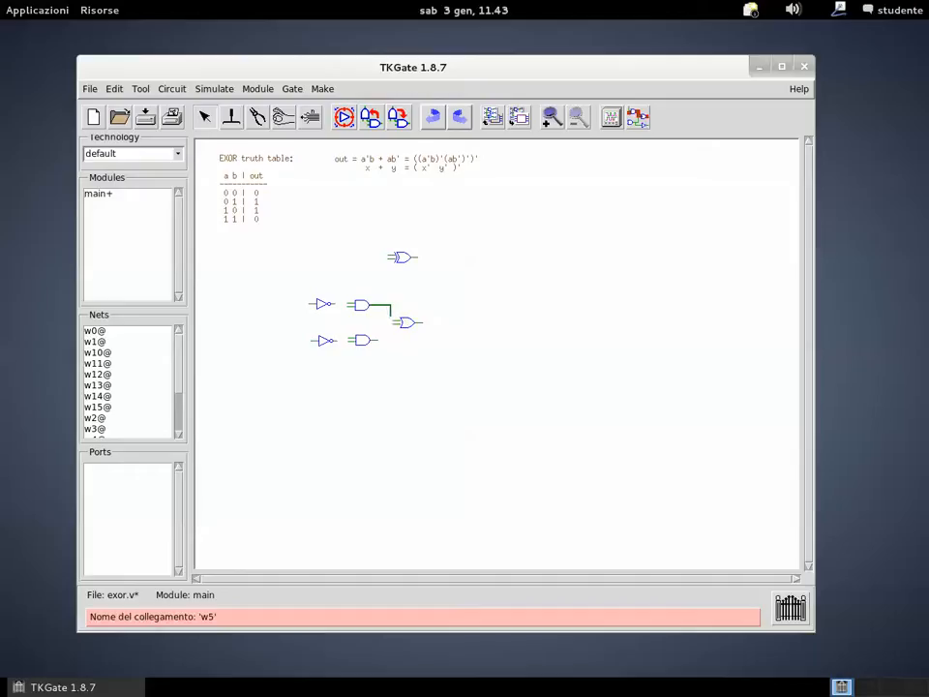
{"action": "left_click_drag", "start_coordinate": [393, 322], "coordinate": [391, 332]}
{"action": "mouse_move", "coordinate": [335, 304]}
{"action": "left_mouse_down"}
{"action": "mouse_move", "coordinate": [349, 304]}
{"action": "mouse_move", "coordinate": [320, 303]}
{"action": "left_mouse_up"}
{"action": "left_click", "coordinate": [320, 304]}
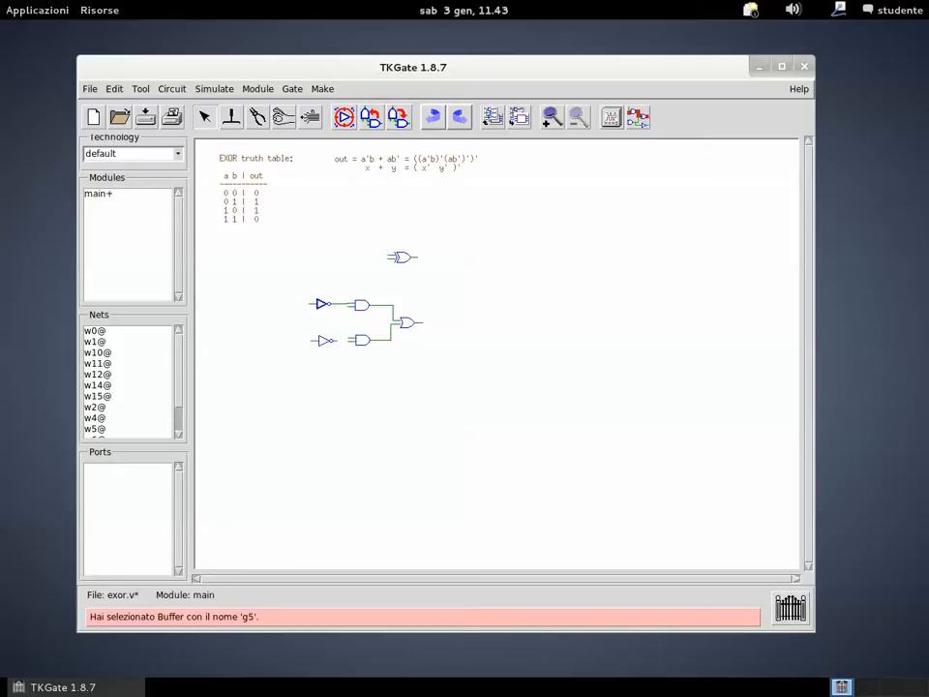
{"action": "key", "text": "Up"}
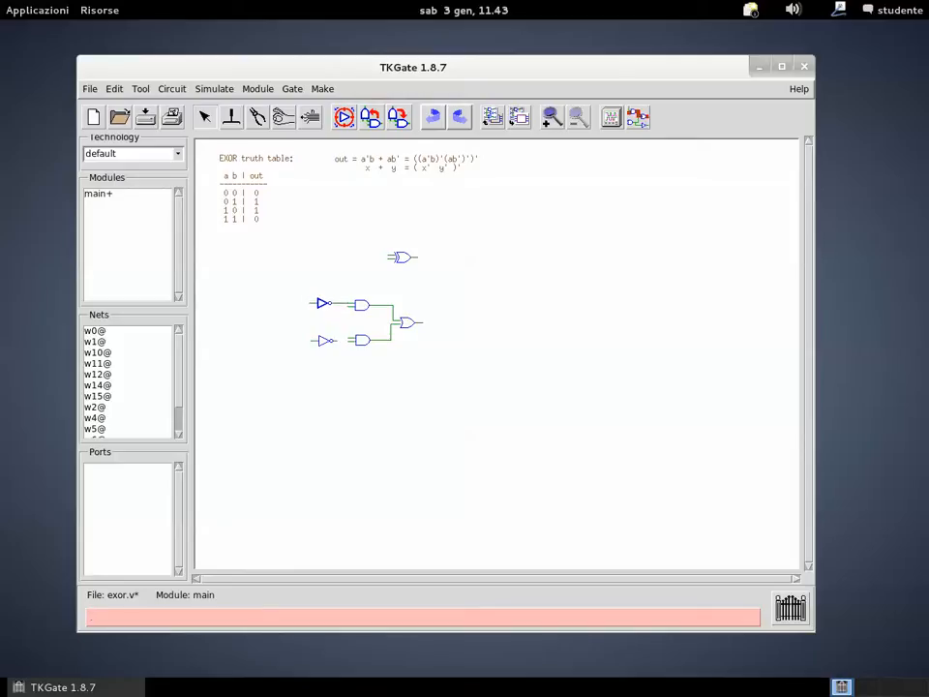
{"action": "left_click", "coordinate": [339, 341]}
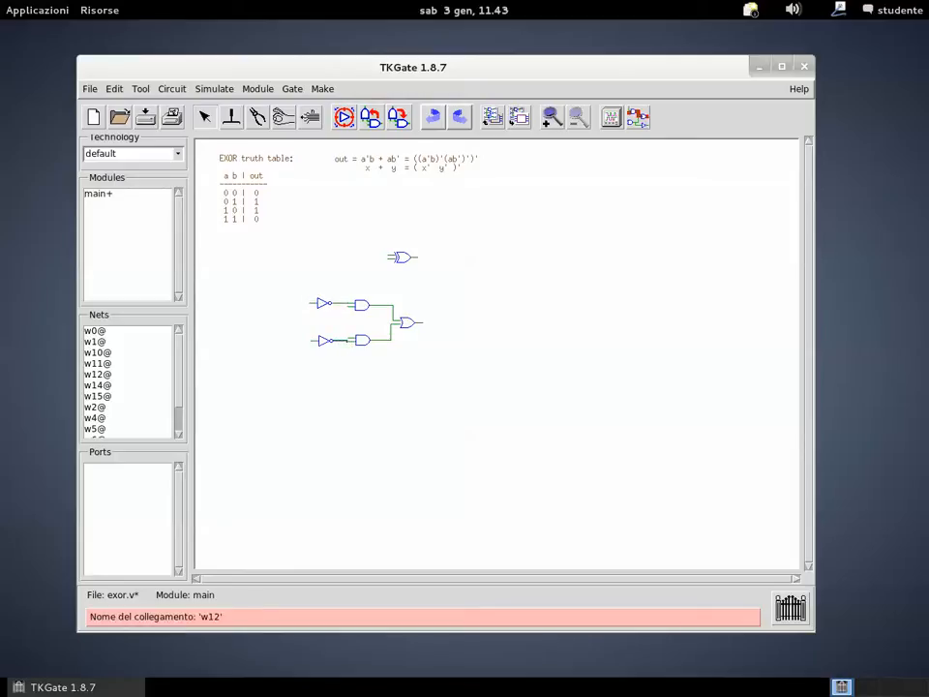
{"action": "left_click", "coordinate": [326, 342]}
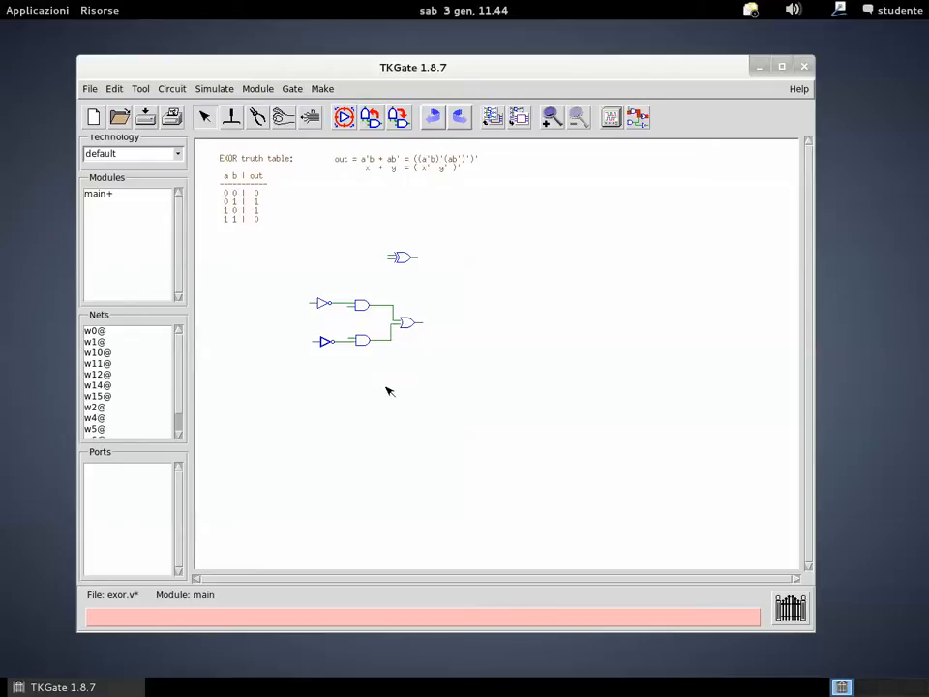
Step: Add two more inverters, one above the other, below the AND-OR circuit
{"action": "right_click", "coordinate": [325, 386]}
{"action": "mouse_move", "coordinate": [327, 390]}
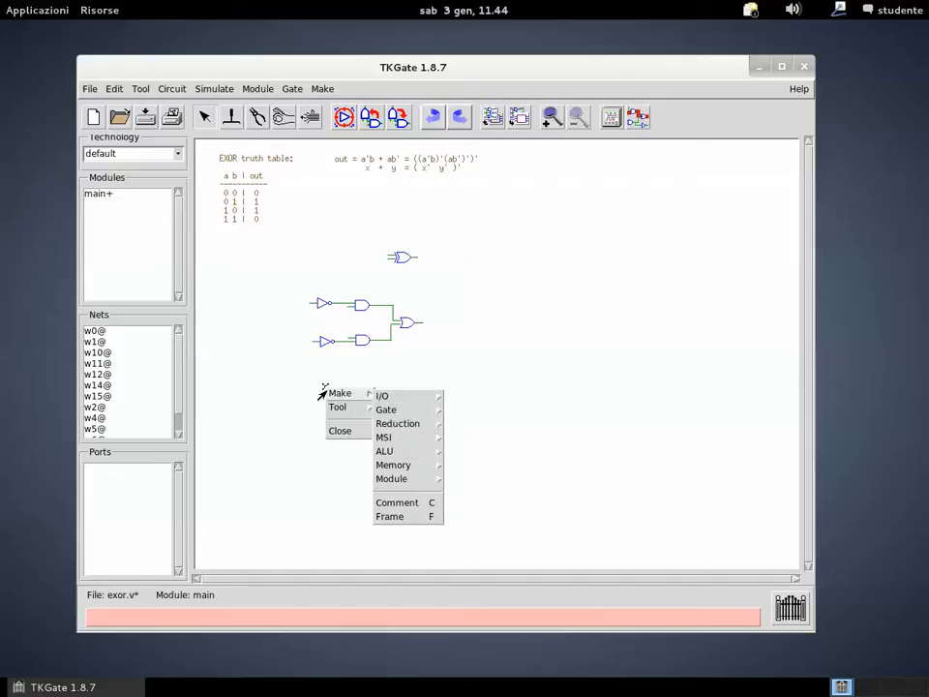
{"action": "mouse_move", "coordinate": [377, 395]}
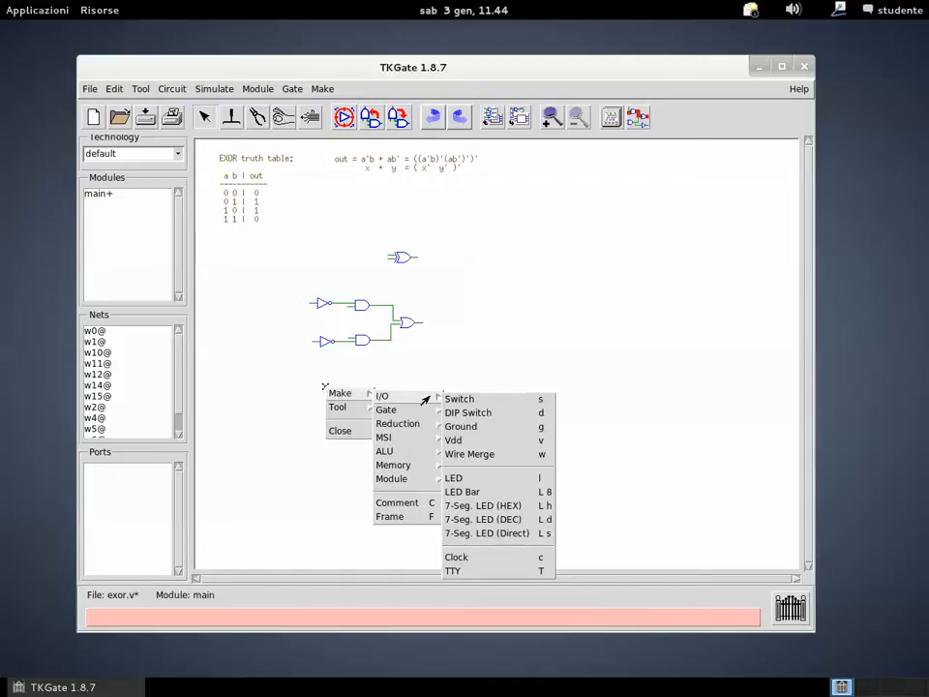
{"action": "mouse_move", "coordinate": [417, 411]}
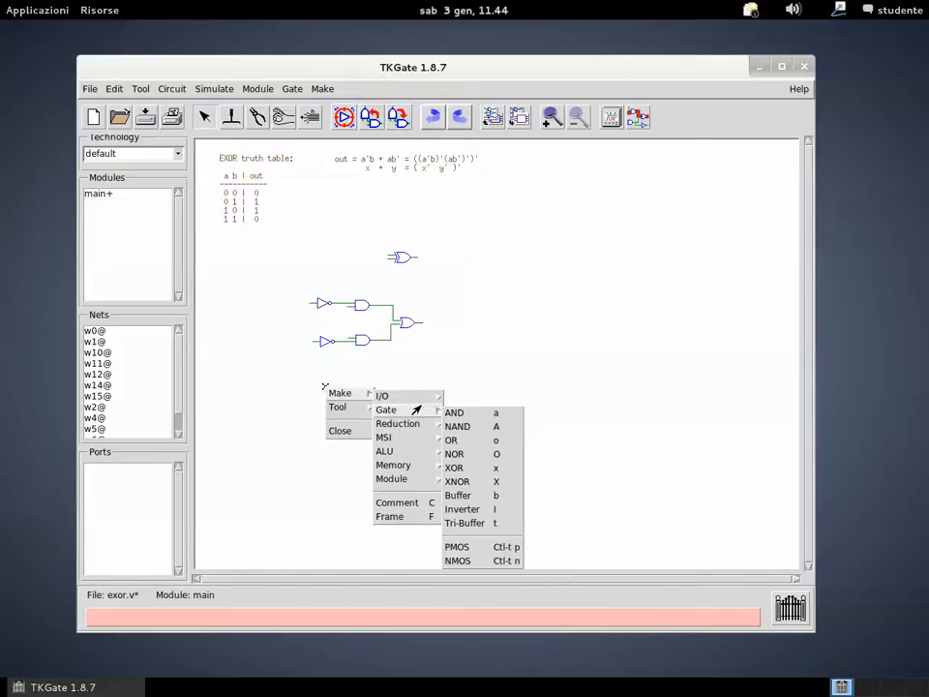
{"action": "left_click", "coordinate": [466, 509]}
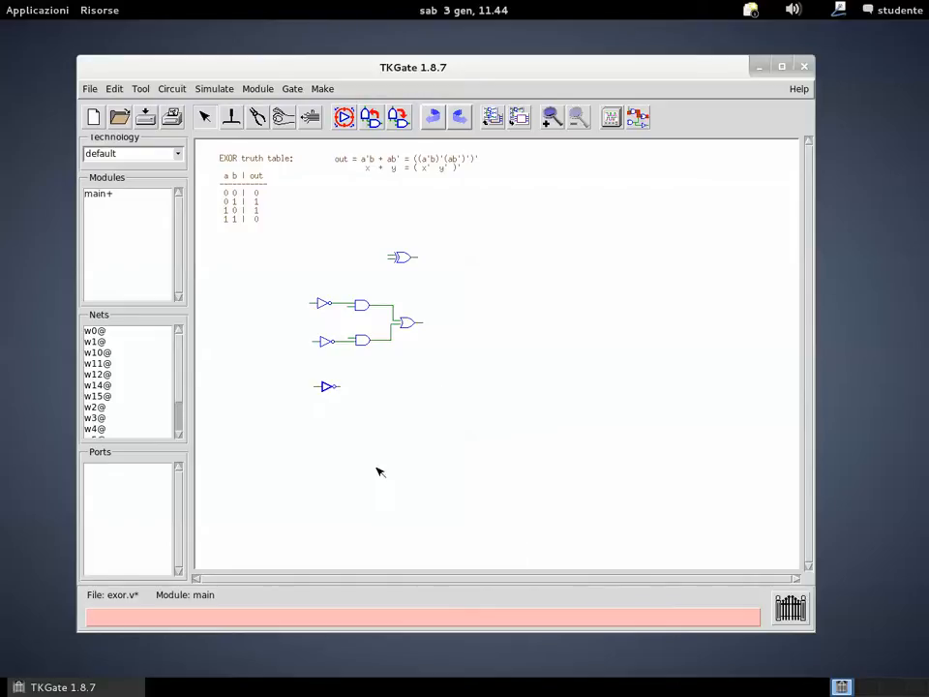
{"action": "right_click", "coordinate": [329, 431]}
{"action": "mouse_move", "coordinate": [332, 432]}
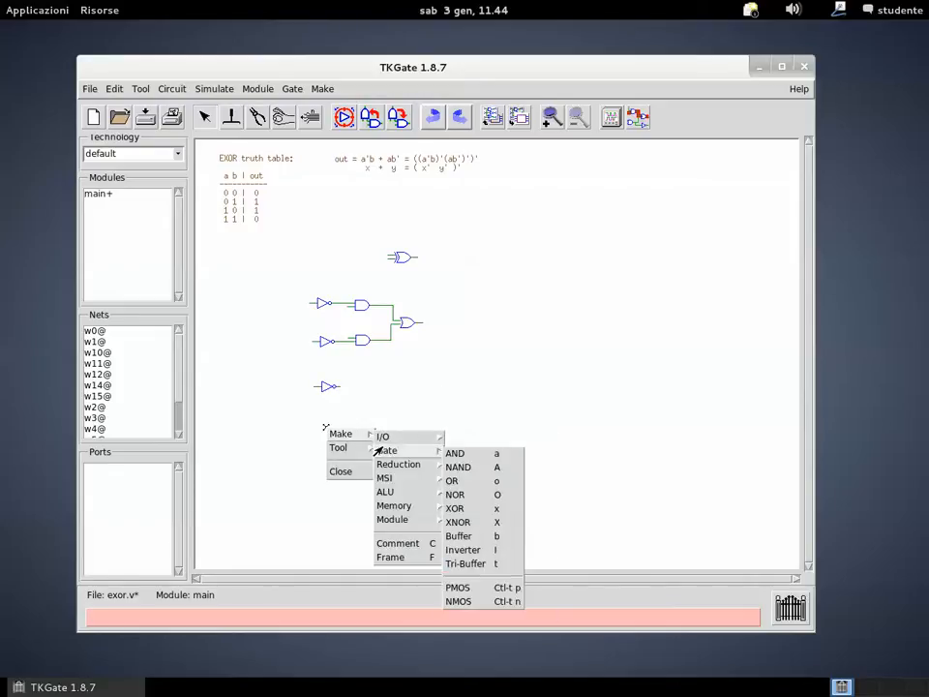
{"action": "mouse_move", "coordinate": [387, 462]}
{"action": "mouse_move", "coordinate": [440, 452]}
{"action": "left_click", "coordinate": [463, 549]}
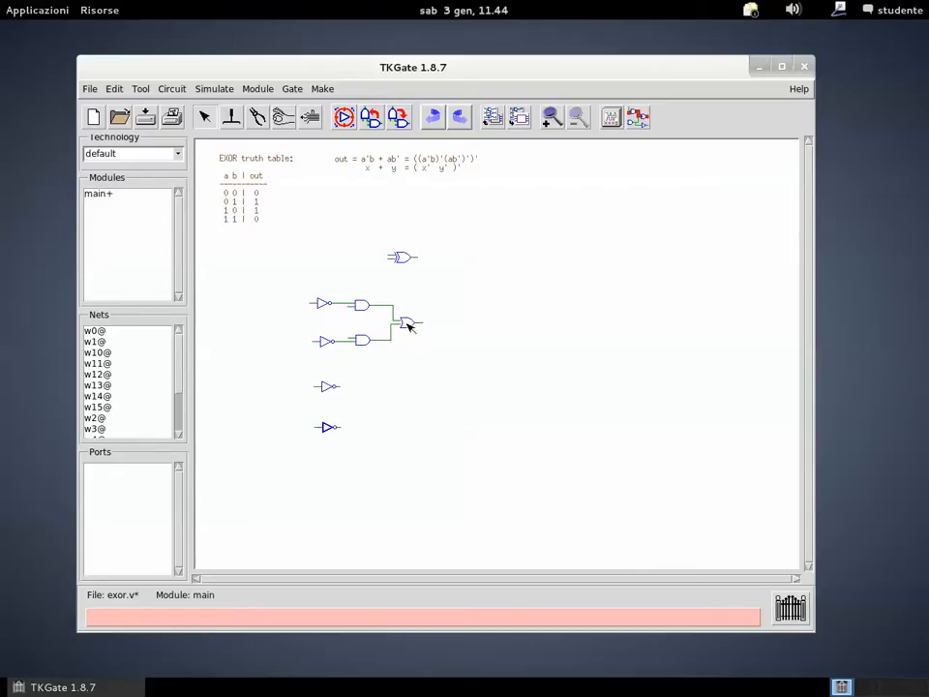
Step: Add a NAND gate to the right of the upper unconnected inverter
{"action": "right_click", "coordinate": [366, 383]}
{"action": "mouse_move", "coordinate": [366, 386]}
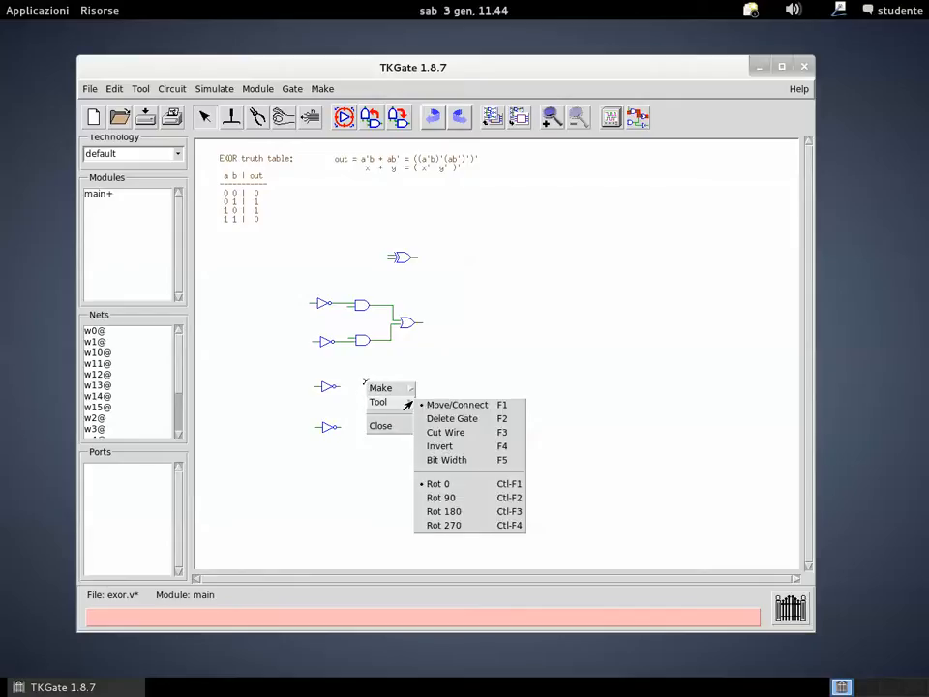
{"action": "mouse_move", "coordinate": [416, 394]}
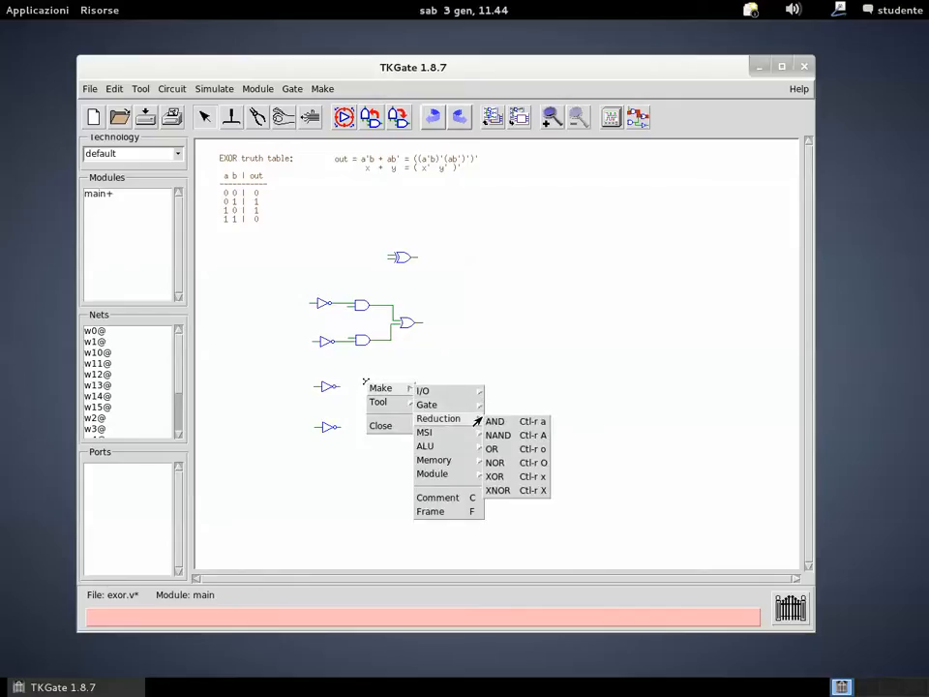
{"action": "left_click", "coordinate": [493, 421]}
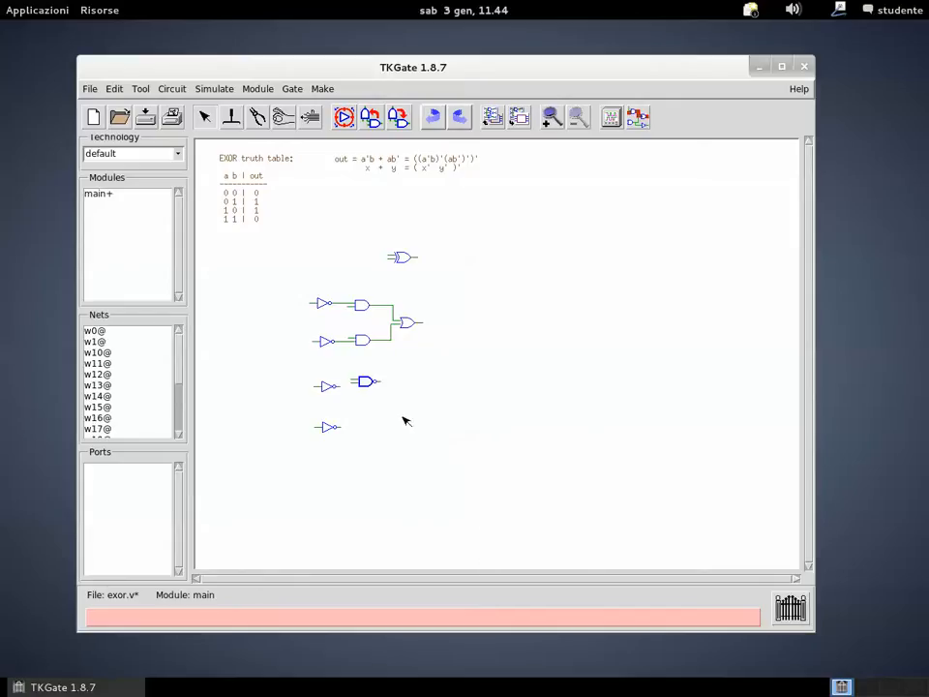
Step: Add a NAND gate beside the lower unconnected inverter and a third NAND gate to the right of the other two
{"action": "right_click", "coordinate": [377, 426]}
{"action": "mouse_move", "coordinate": [385, 437]}
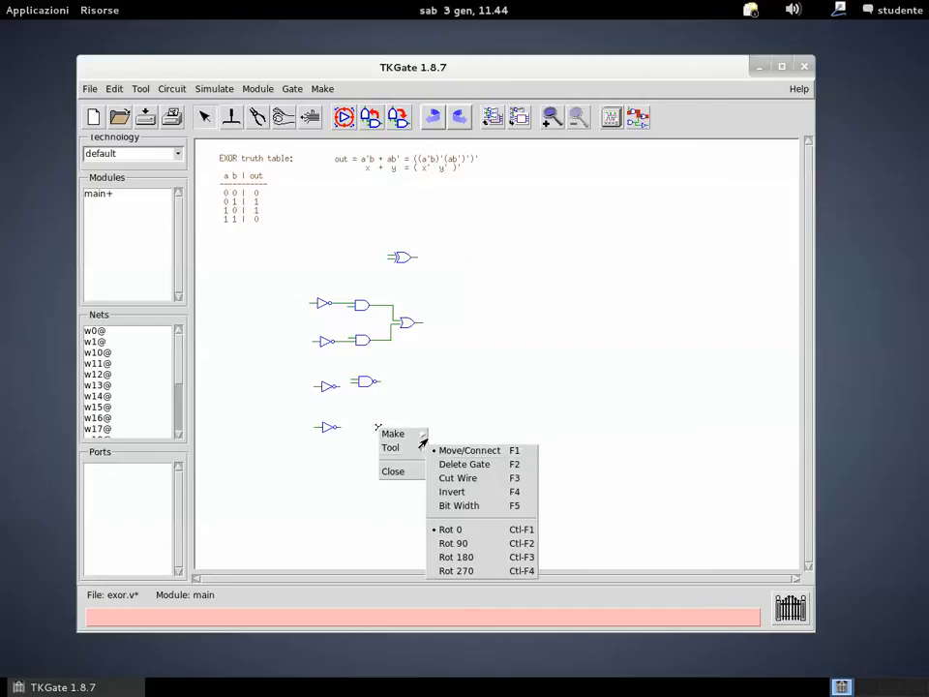
{"action": "mouse_move", "coordinate": [440, 450]}
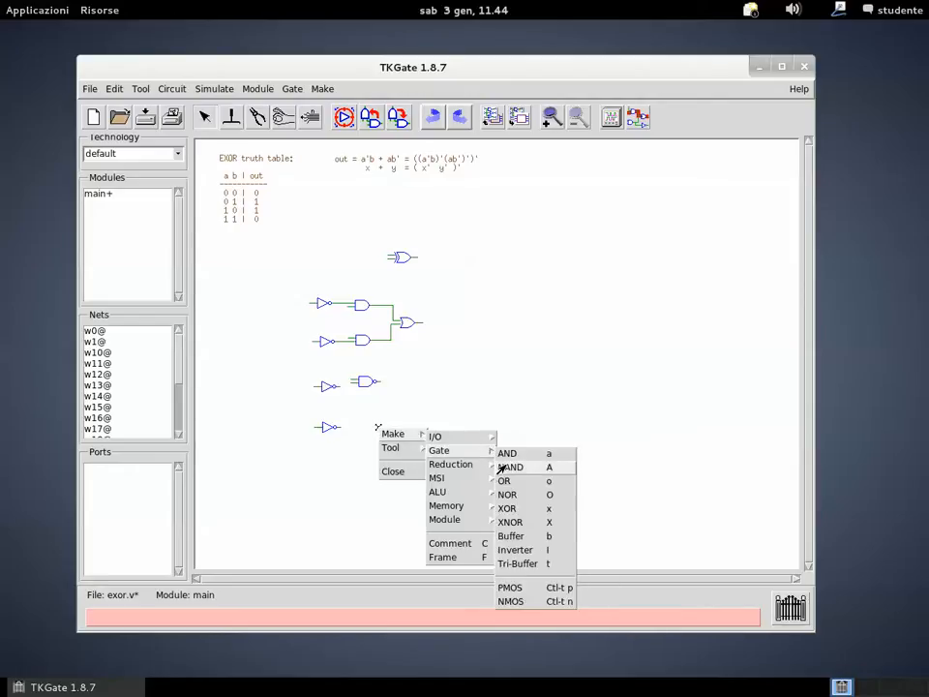
{"action": "left_click", "coordinate": [504, 466]}
{"action": "right_click", "coordinate": [437, 413]}
{"action": "mouse_move", "coordinate": [454, 417]}
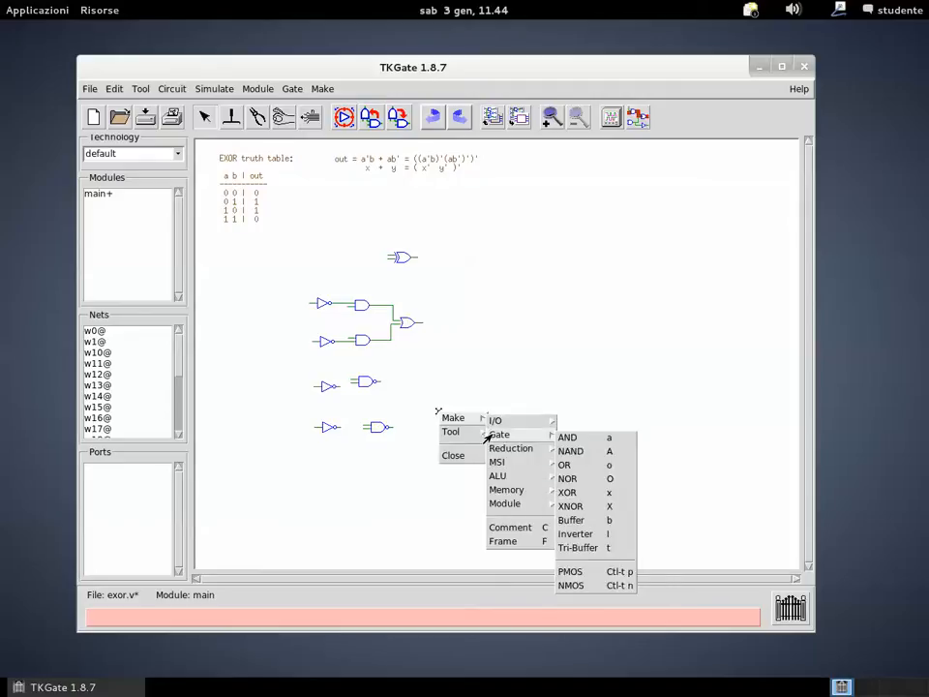
{"action": "mouse_move", "coordinate": [518, 448]}
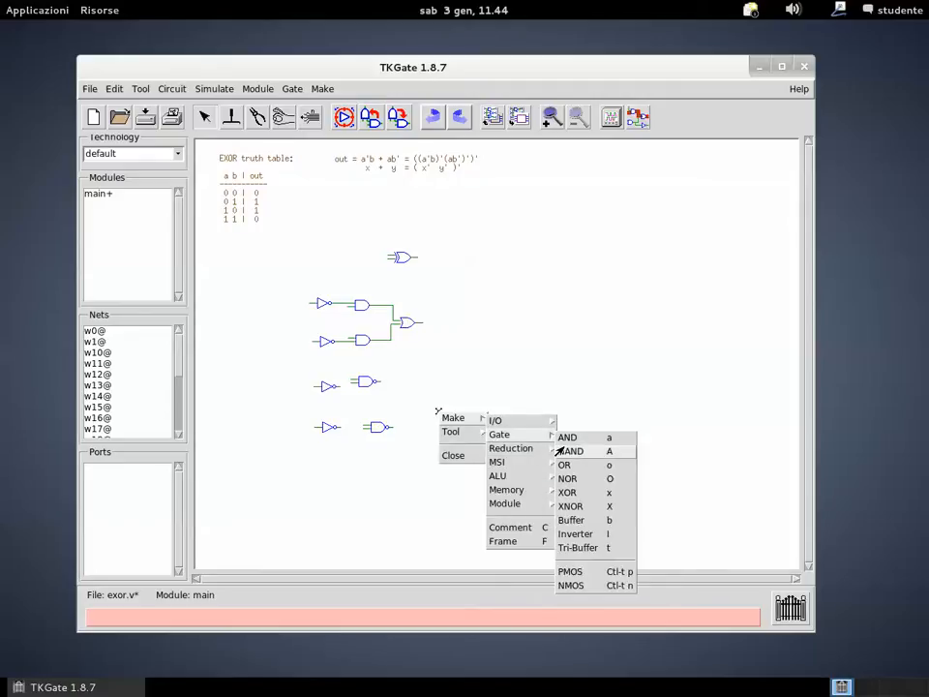
{"action": "left_click", "coordinate": [569, 448]}
Step: Wire both NAND outputs to the third NAND, the top inverter to its NAND's upper input and the other to its NAND's lower input
{"action": "left_click_drag", "start_coordinate": [380, 384], "coordinate": [393, 426]}
{"action": "left_click_drag", "start_coordinate": [353, 385], "coordinate": [343, 385]}
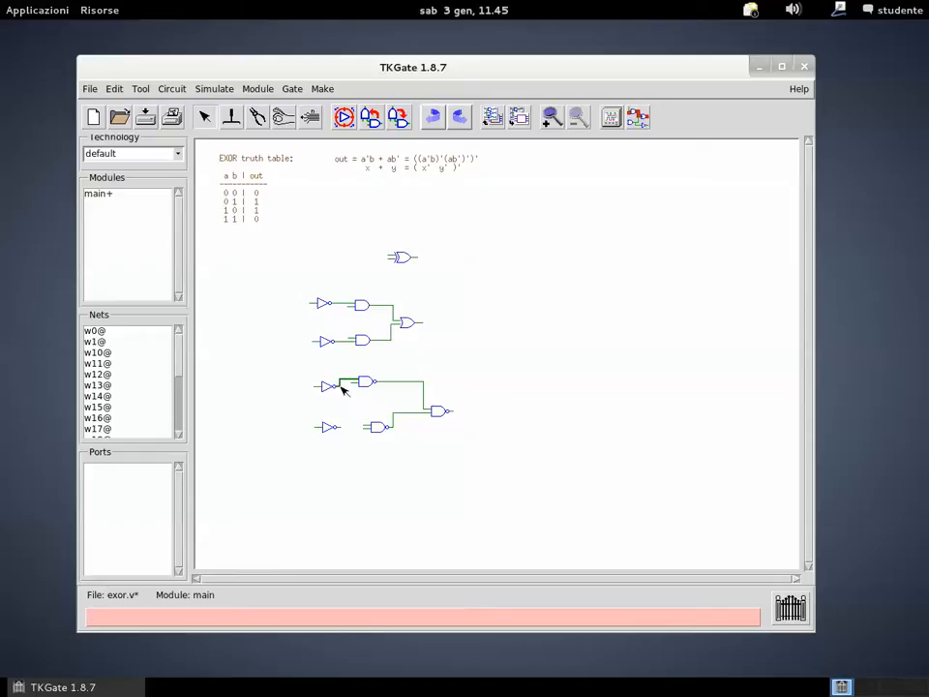
{"action": "left_click_drag", "start_coordinate": [366, 427], "coordinate": [327, 381]}
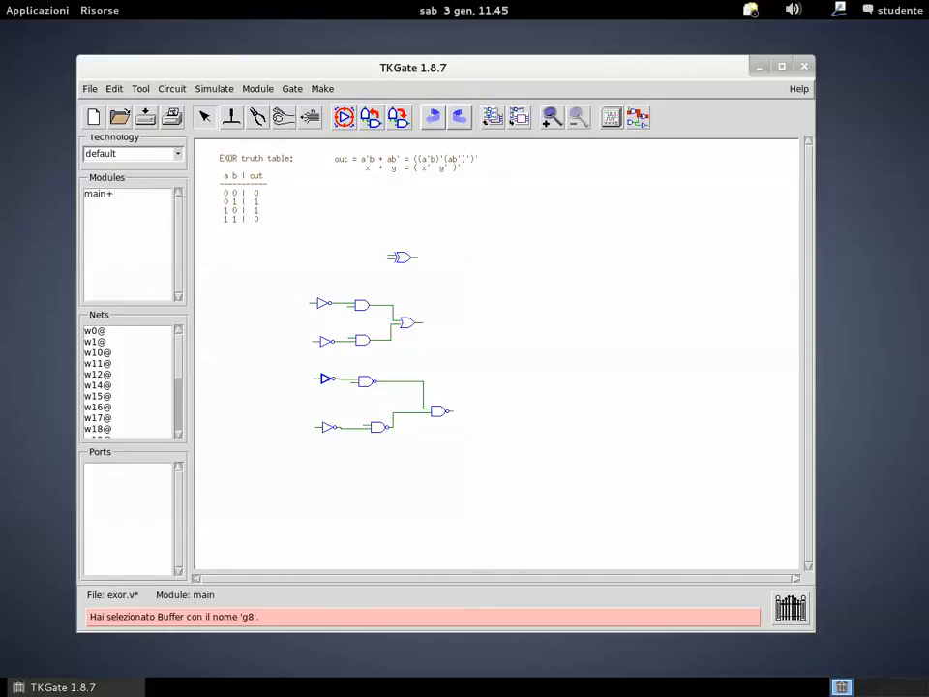
Step: Align the lower inverter and NAND, move the output NAND closer to the others, and straighten the wire feeding its lower input
{"action": "left_click", "coordinate": [329, 430]}
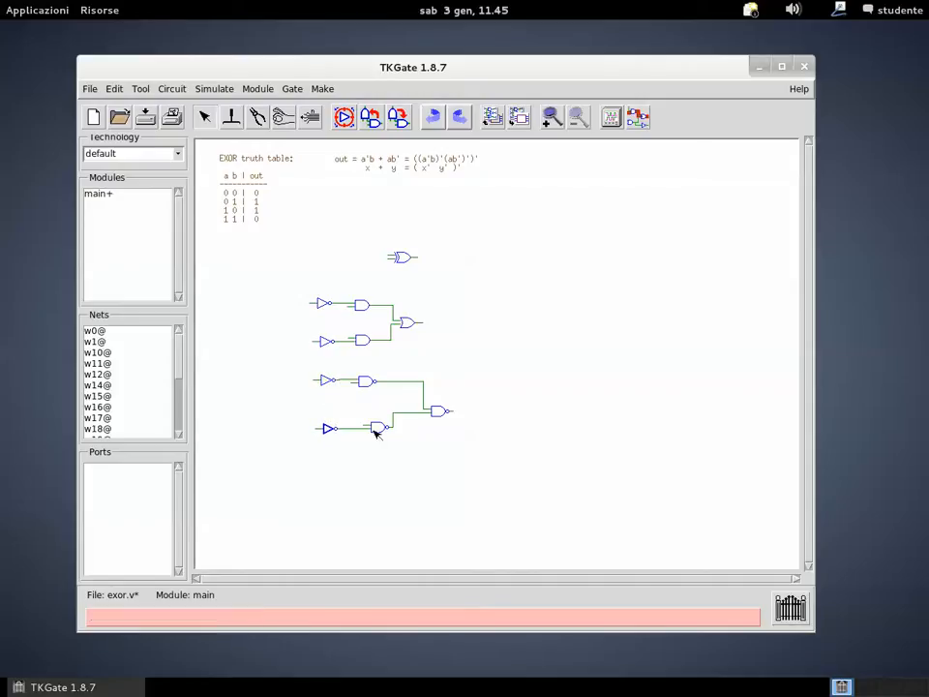
{"action": "left_click_drag", "start_coordinate": [378, 433], "coordinate": [369, 431]}
{"action": "left_click_drag", "start_coordinate": [437, 413], "coordinate": [391, 410]}
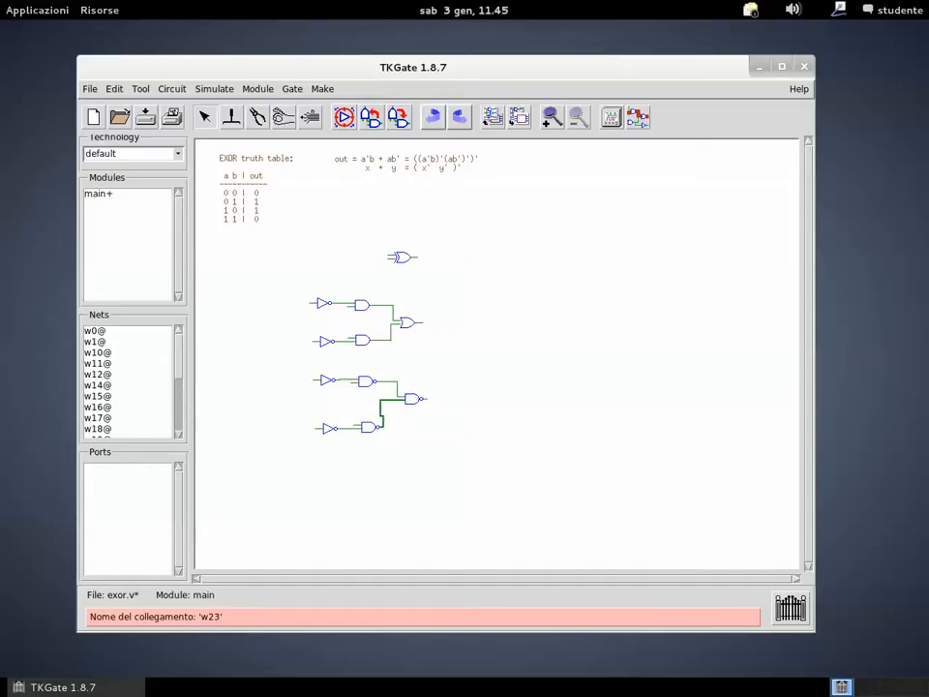
{"action": "left_click", "coordinate": [385, 425]}
{"action": "left_click_drag", "start_coordinate": [395, 421], "coordinate": [397, 421]}
Step: Add three LEDs, one to the upper right of each of the XOR, OR and final NAND outputs
{"action": "right_click", "coordinate": [456, 230]}
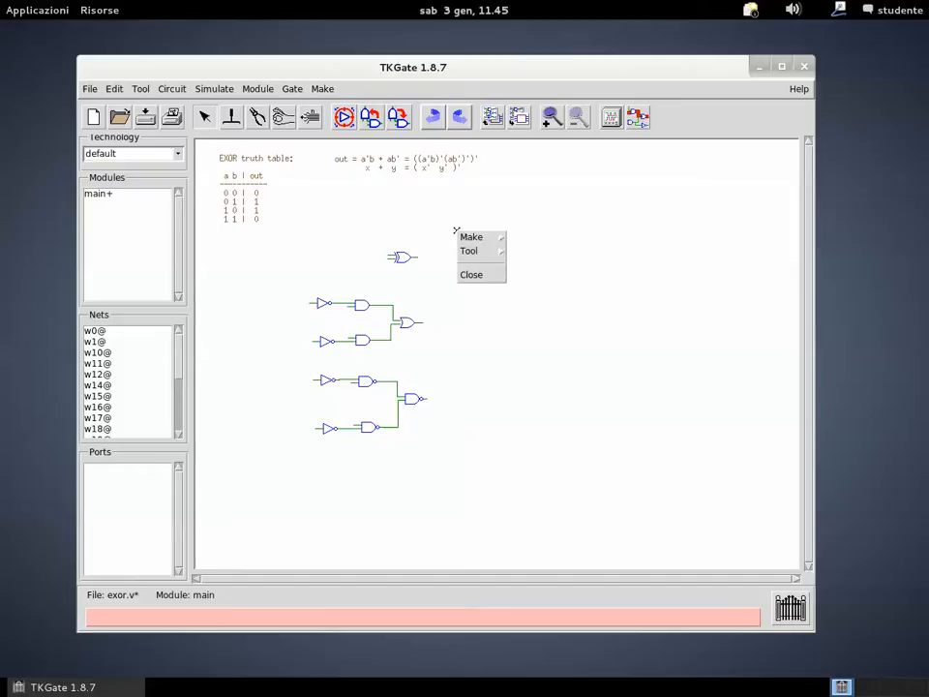
{"action": "mouse_move", "coordinate": [462, 236]}
{"action": "mouse_move", "coordinate": [508, 242]}
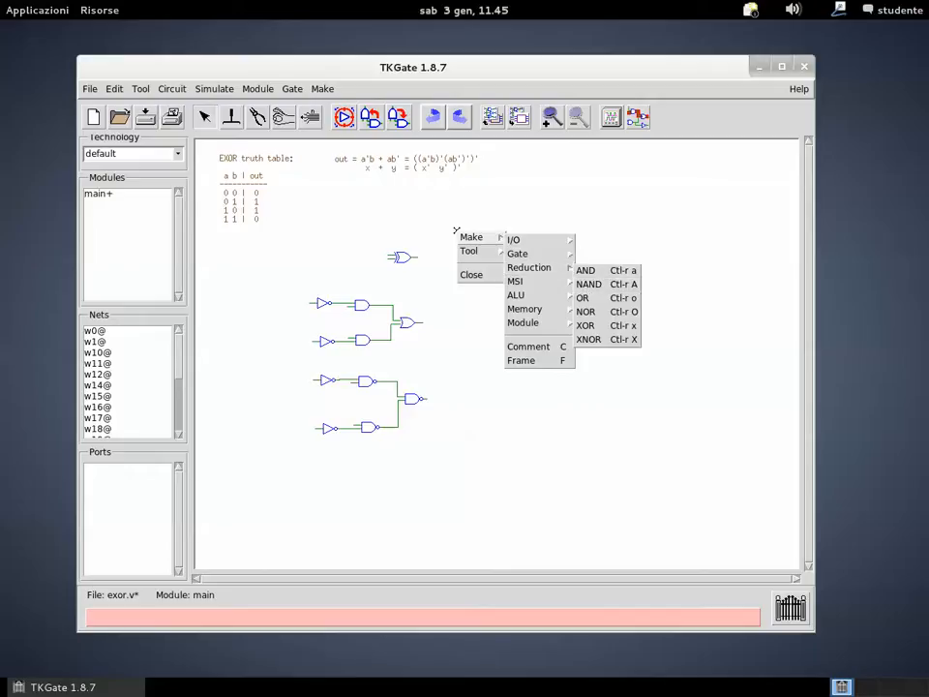
{"action": "left_click", "coordinate": [598, 321]}
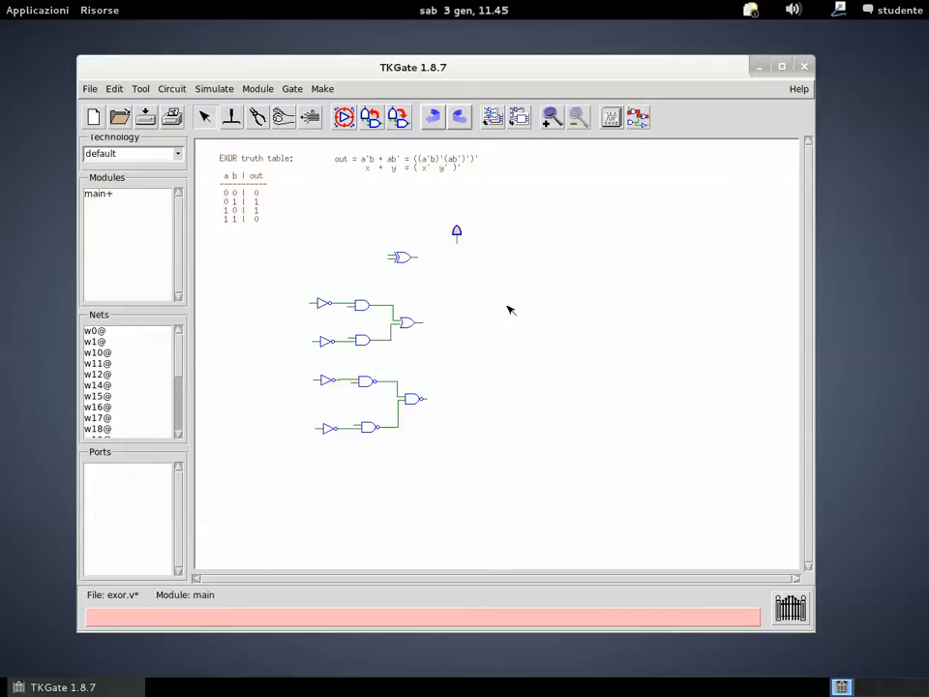
{"action": "right_click", "coordinate": [456, 294]}
{"action": "mouse_move", "coordinate": [463, 301]}
{"action": "mouse_move", "coordinate": [509, 302]}
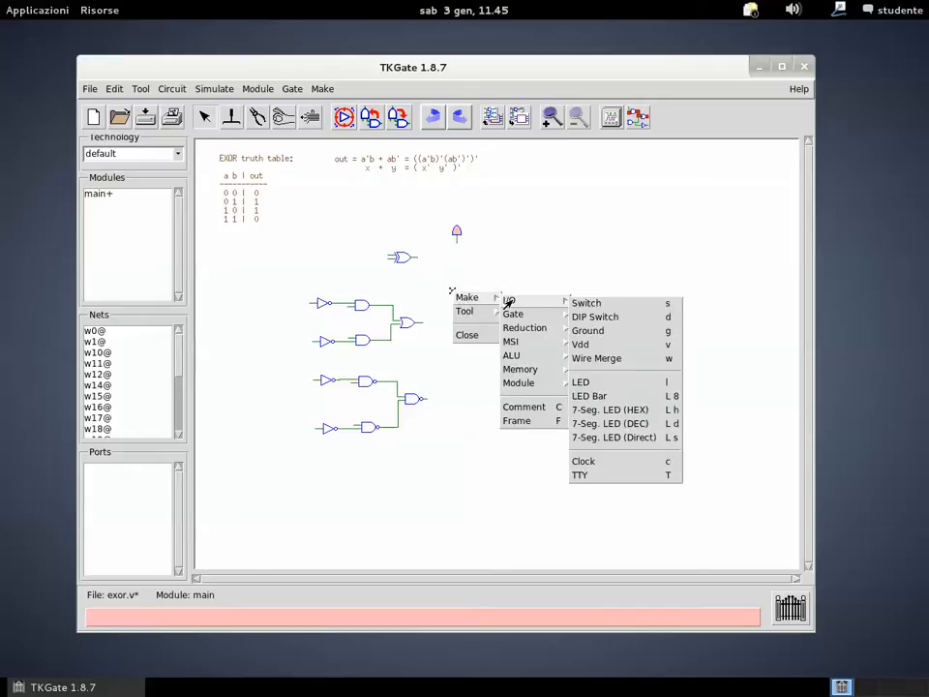
{"action": "left_click", "coordinate": [587, 381]}
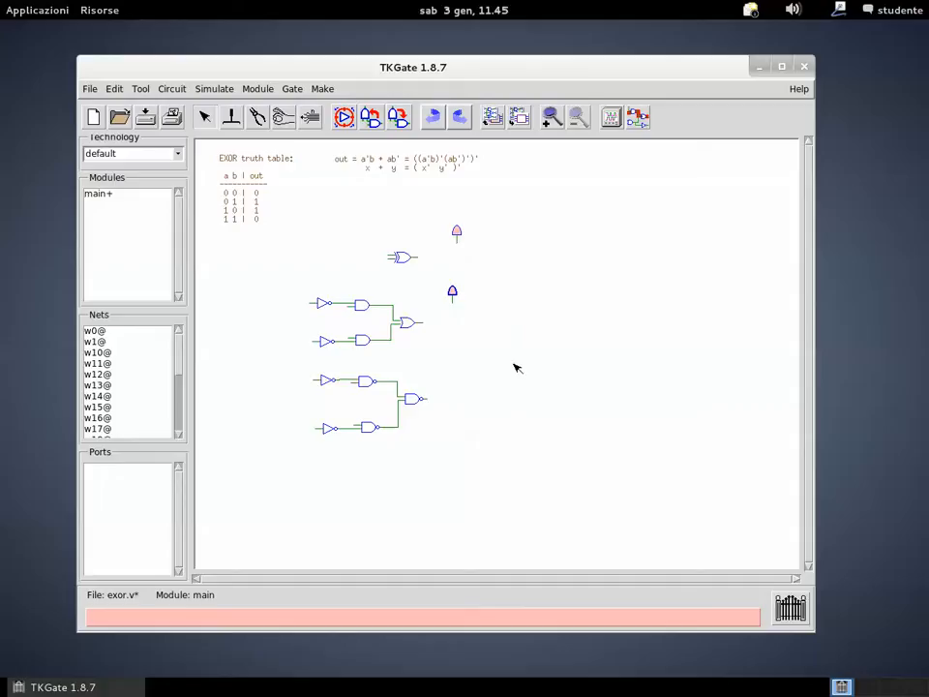
{"action": "right_click", "coordinate": [450, 367]}
{"action": "mouse_move", "coordinate": [468, 374]}
{"action": "mouse_move", "coordinate": [505, 376]}
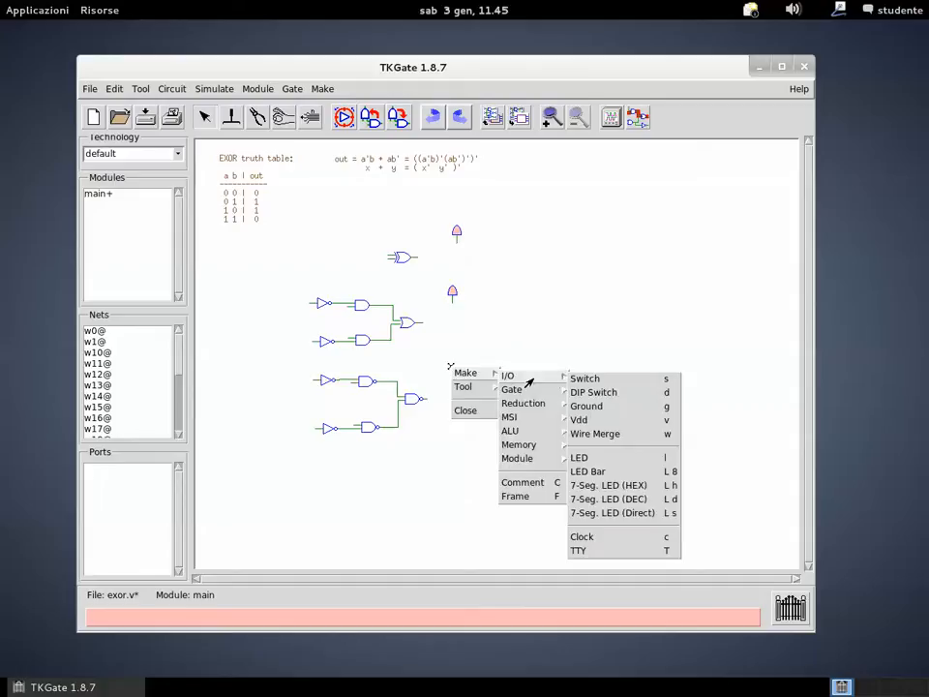
{"action": "left_click", "coordinate": [580, 457]}
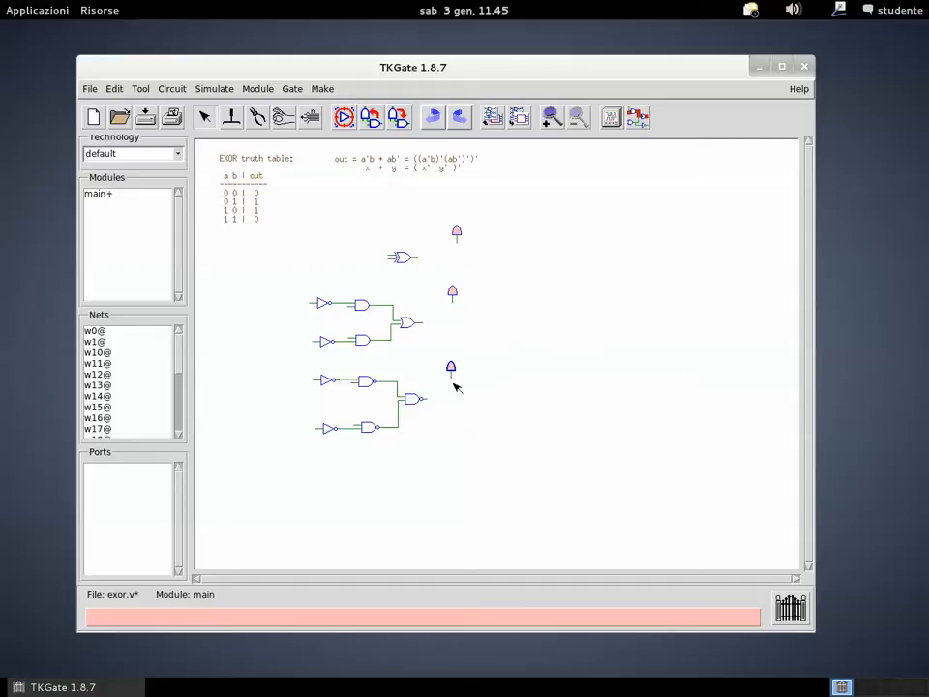
Step: Wire each LED to the output of its circuit: the final NAND, the OR and the XOR gate
{"action": "left_click_drag", "start_coordinate": [451, 377], "coordinate": [426, 397]}
{"action": "left_click", "coordinate": [452, 301]}
{"action": "left_click_drag", "start_coordinate": [454, 302], "coordinate": [423, 322]}
{"action": "left_click_drag", "start_coordinate": [458, 242], "coordinate": [418, 257]}
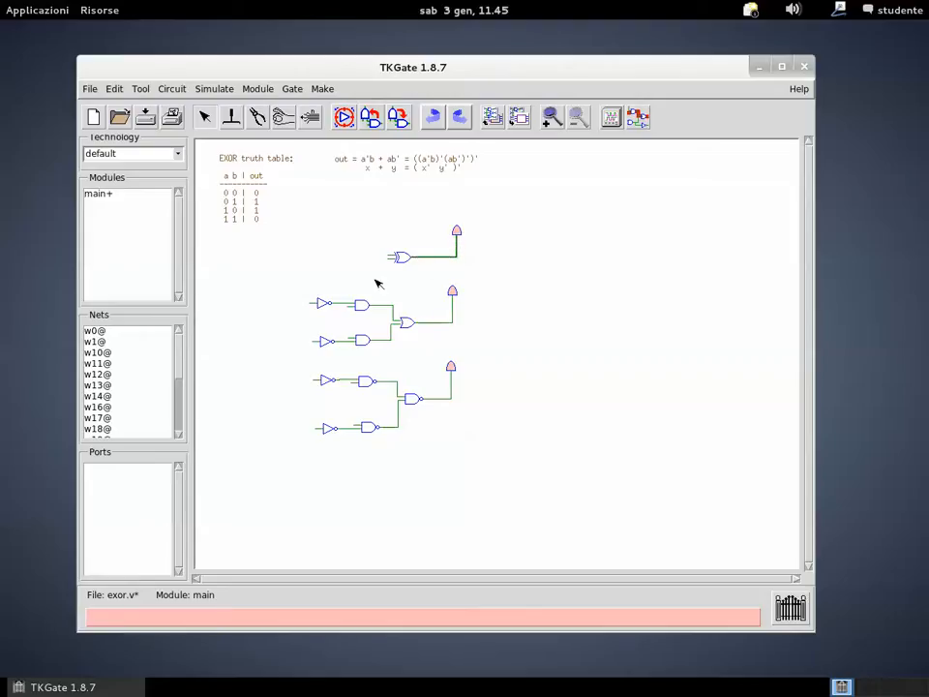
Step: Add two switches to the left of the circuits, one level with the XOR gate and one level with the upper NAND
{"action": "right_click", "coordinate": [244, 269]}
{"action": "mouse_move", "coordinate": [302, 277]}
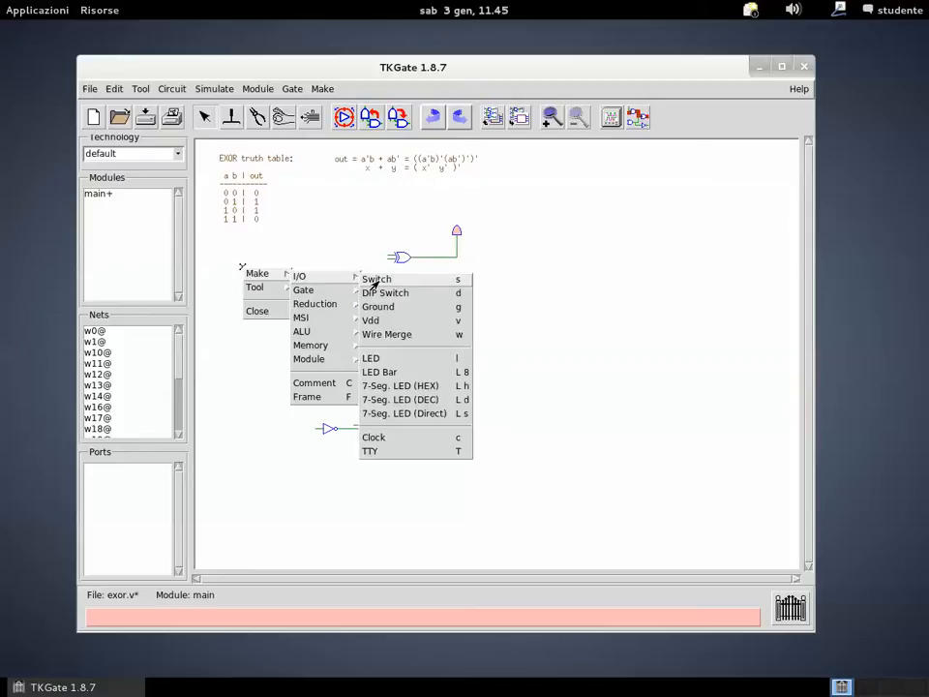
{"action": "left_click", "coordinate": [372, 277]}
{"action": "right_click", "coordinate": [236, 369]}
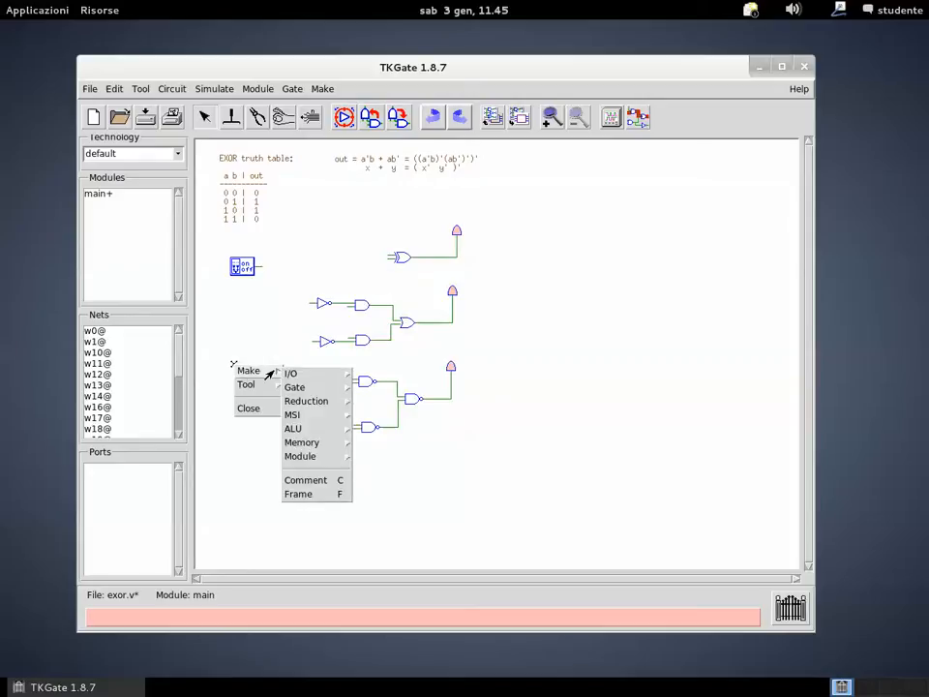
{"action": "mouse_move", "coordinate": [303, 375]}
{"action": "left_click", "coordinate": [352, 377]}
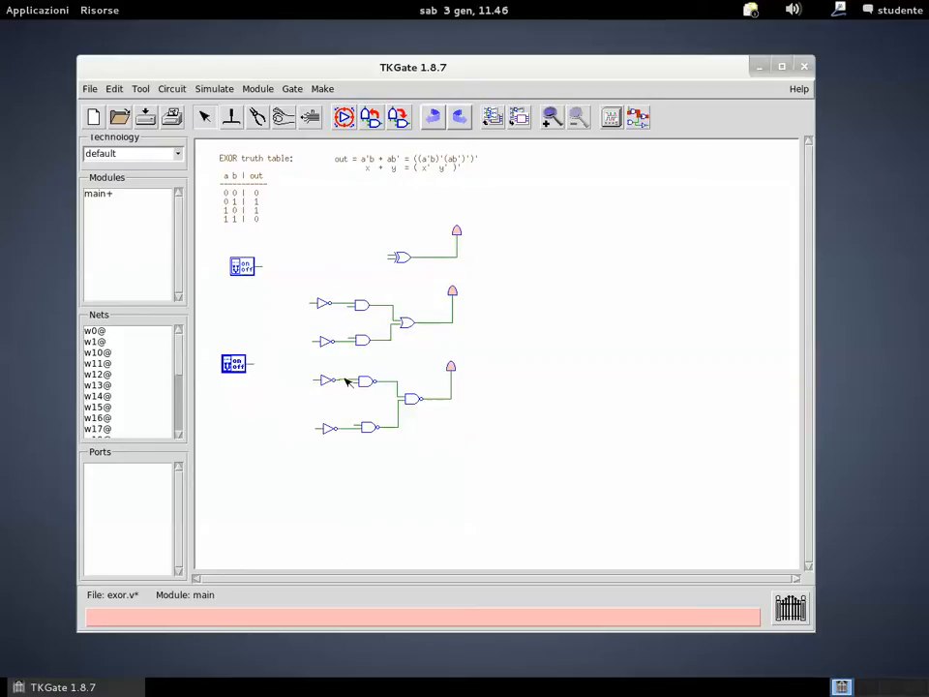
{"action": "left_click", "coordinate": [234, 362]}
{"action": "left_click_drag", "start_coordinate": [234, 362], "coordinate": [238, 385]}
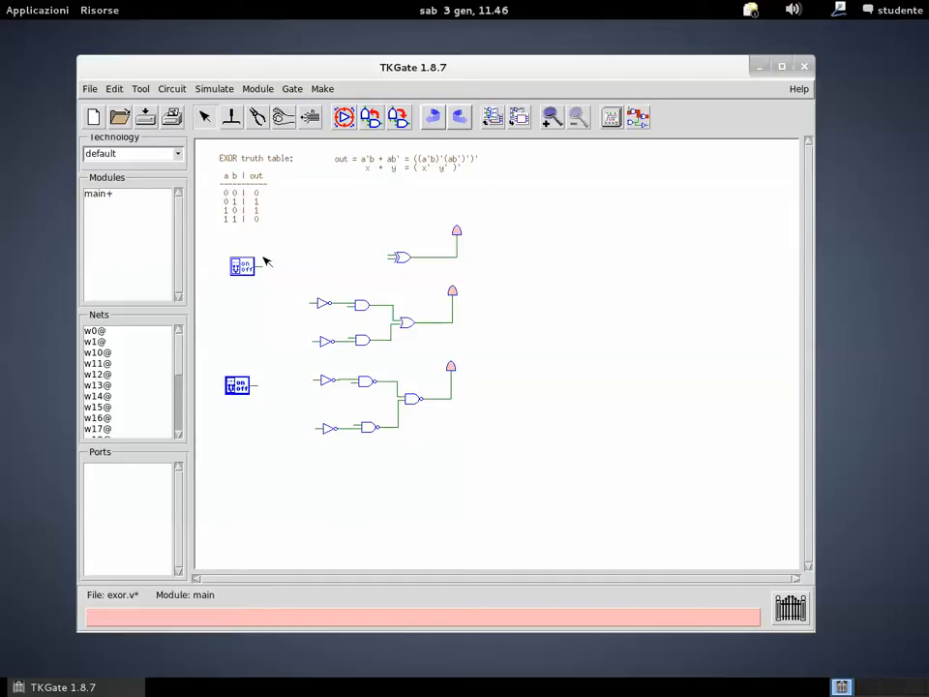
{"action": "left_click_drag", "start_coordinate": [265, 270], "coordinate": [391, 259]}
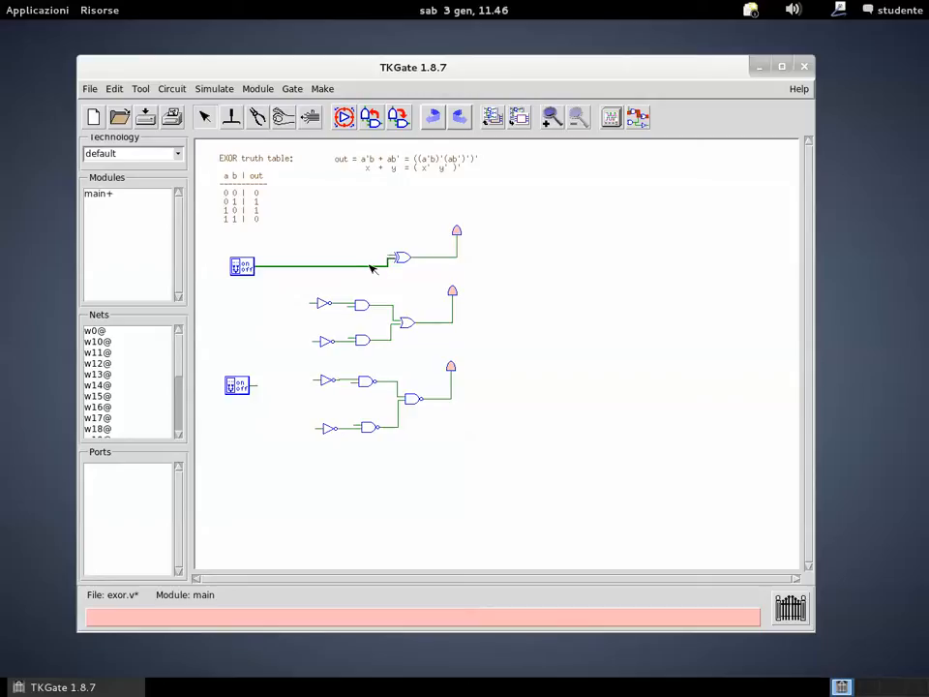
{"action": "left_click", "coordinate": [257, 116]}
{"action": "left_click", "coordinate": [387, 263]}
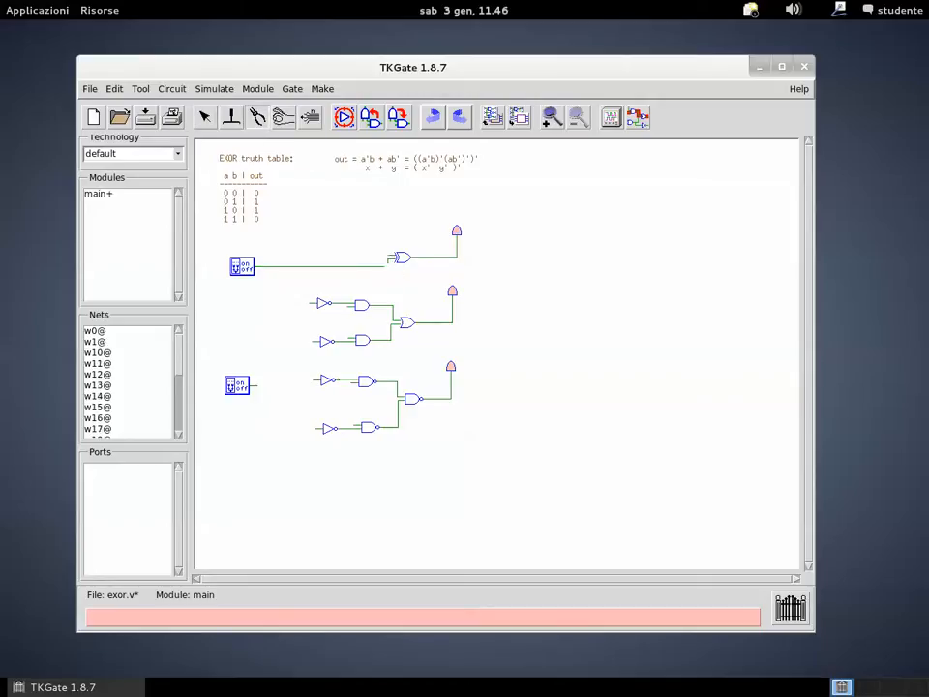
{"action": "left_click", "coordinate": [206, 118]}
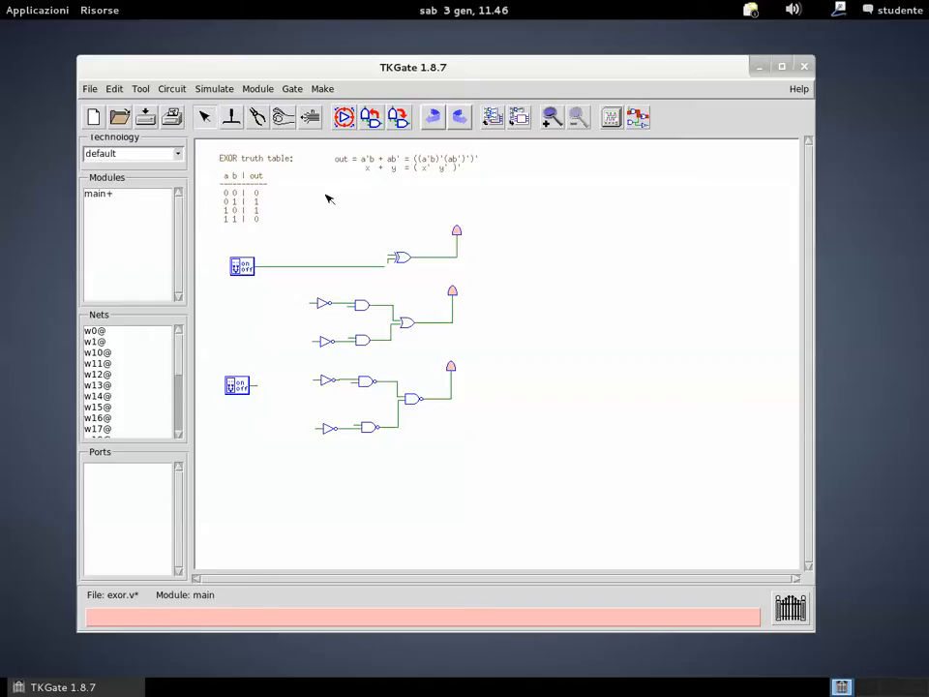
Step: Wire the upper switch to the XOR gate's upper input, with the vertical bend close to the switch
{"action": "left_click", "coordinate": [391, 258]}
{"action": "left_click", "coordinate": [384, 267]}
{"action": "left_click_drag", "start_coordinate": [384, 261], "coordinate": [275, 261]}
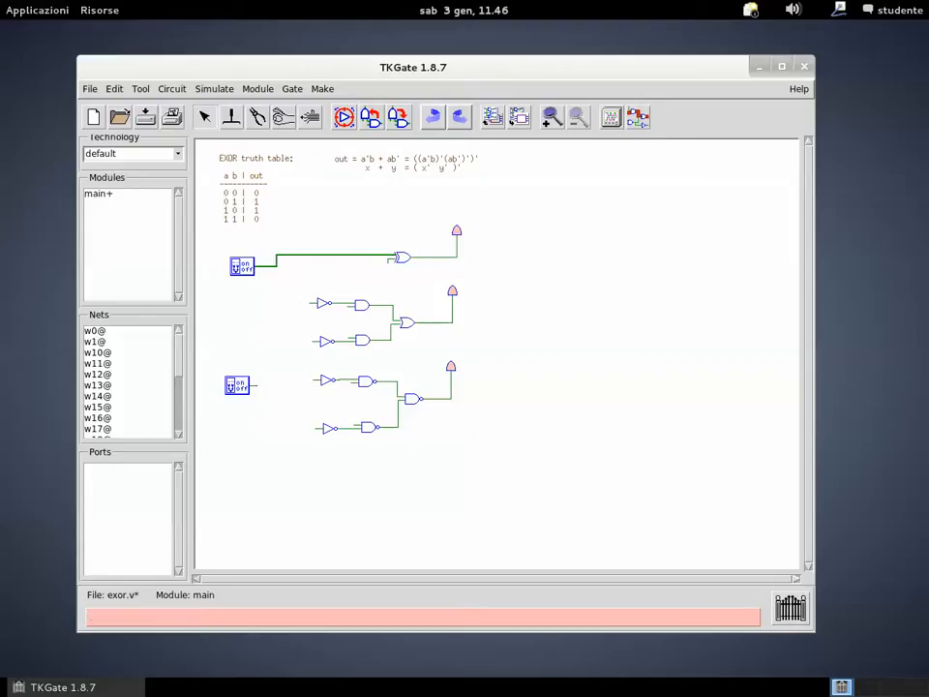
Step: Branch the upper switch's wire to the upper inverter of both circuits and to the upper inputs of the lower AND and lower NAND gates
{"action": "left_click", "coordinate": [311, 304]}
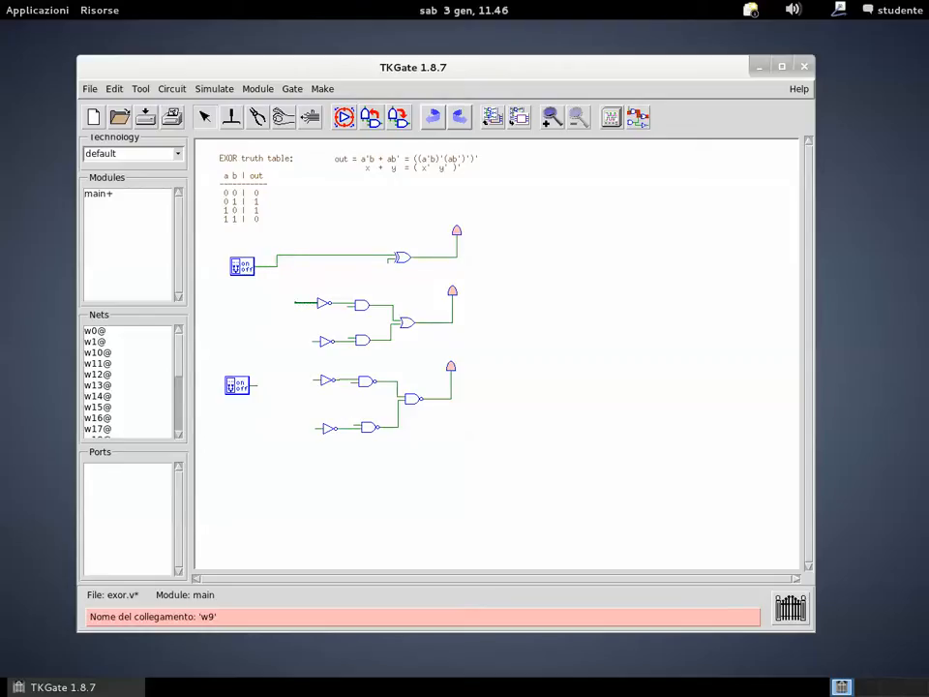
{"action": "left_click_drag", "start_coordinate": [295, 303], "coordinate": [278, 265]}
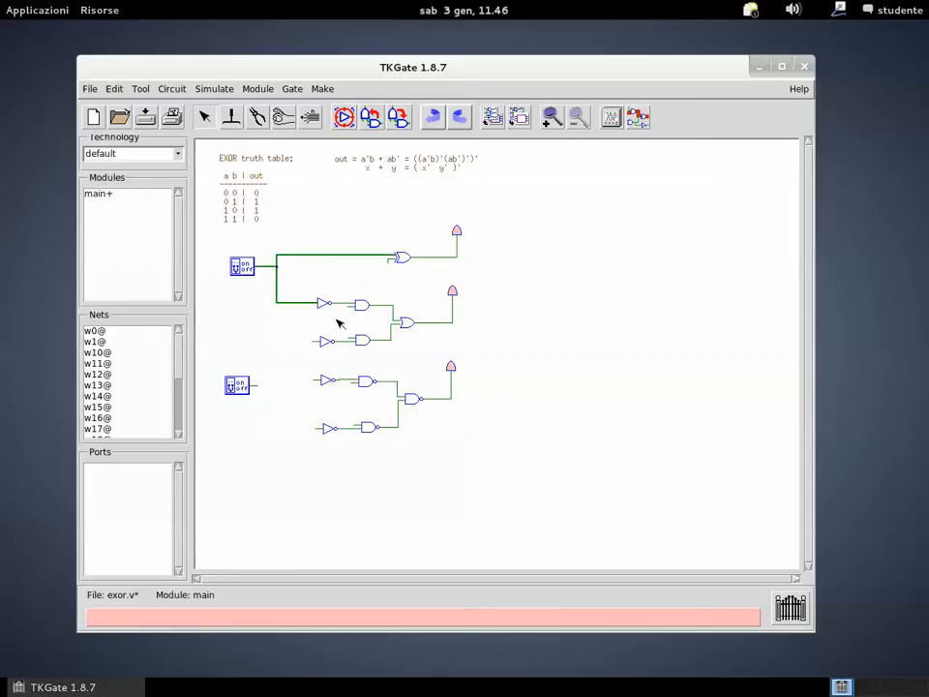
{"action": "left_click_drag", "start_coordinate": [350, 338], "coordinate": [279, 304]}
{"action": "left_click", "coordinate": [316, 380]}
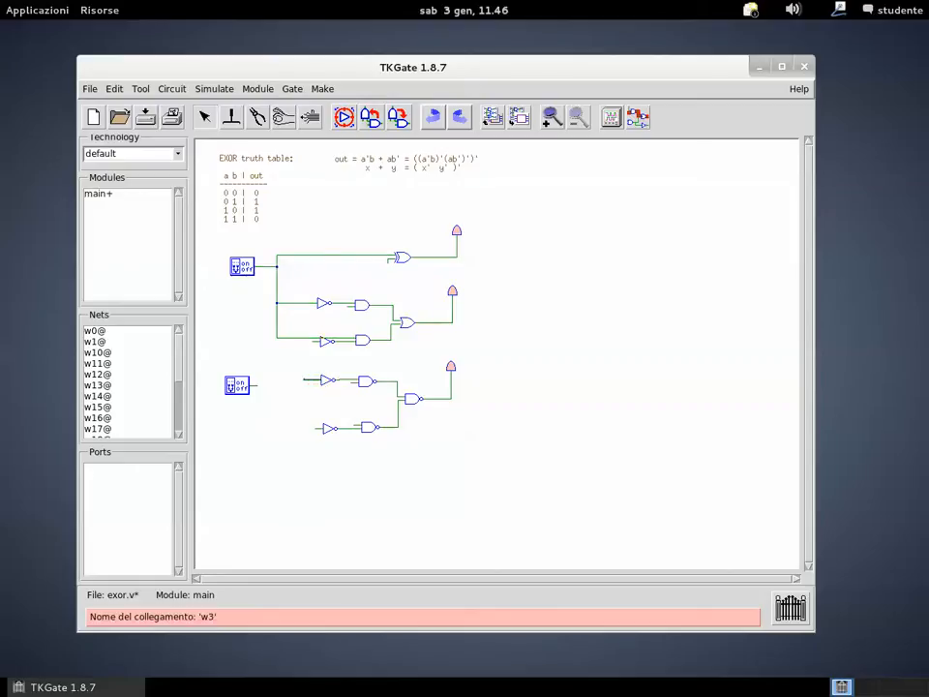
{"action": "left_click_drag", "start_coordinate": [295, 371], "coordinate": [277, 337]}
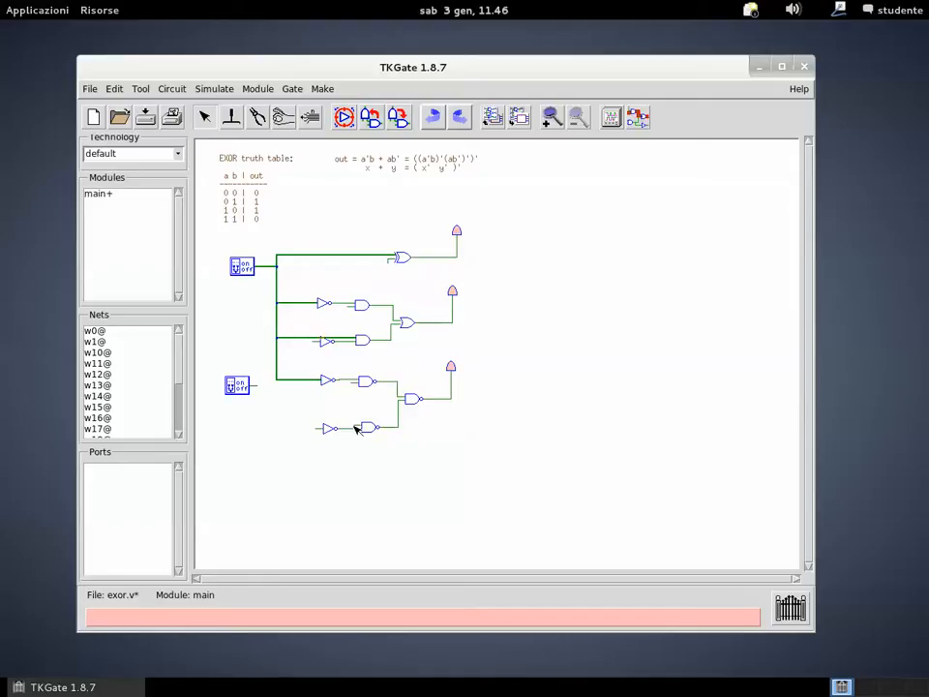
{"action": "left_click_drag", "start_coordinate": [316, 428], "coordinate": [277, 424]}
Step: Wire the lower switch to the XOR's lower input, both circuits' lower inverters, and the lower inputs of the upper AND and upper NAND gates
{"action": "left_click_drag", "start_coordinate": [253, 385], "coordinate": [306, 383]}
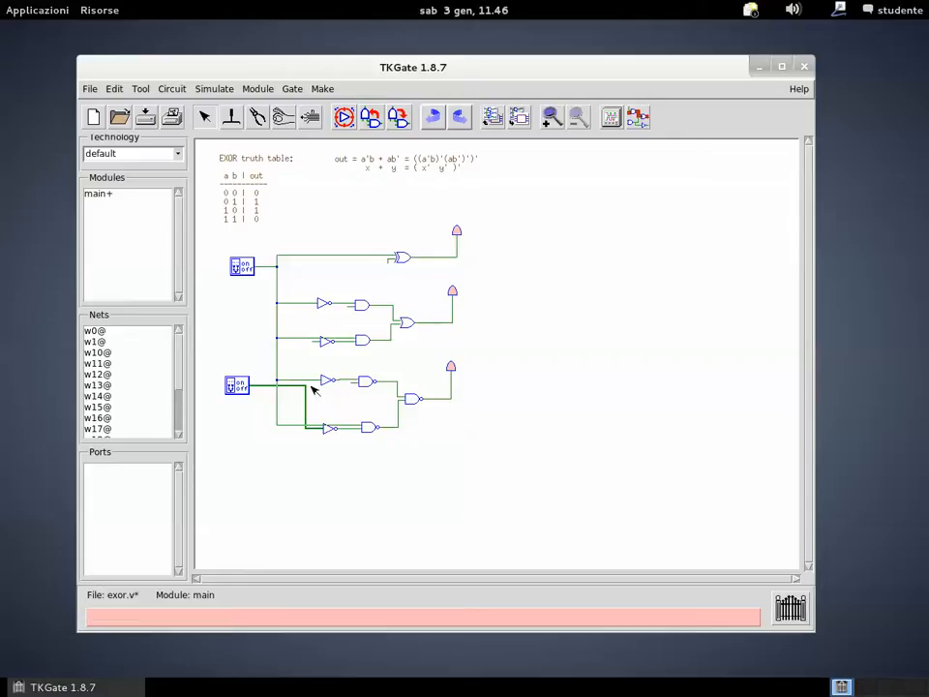
{"action": "left_click_drag", "start_coordinate": [392, 264], "coordinate": [305, 426]}
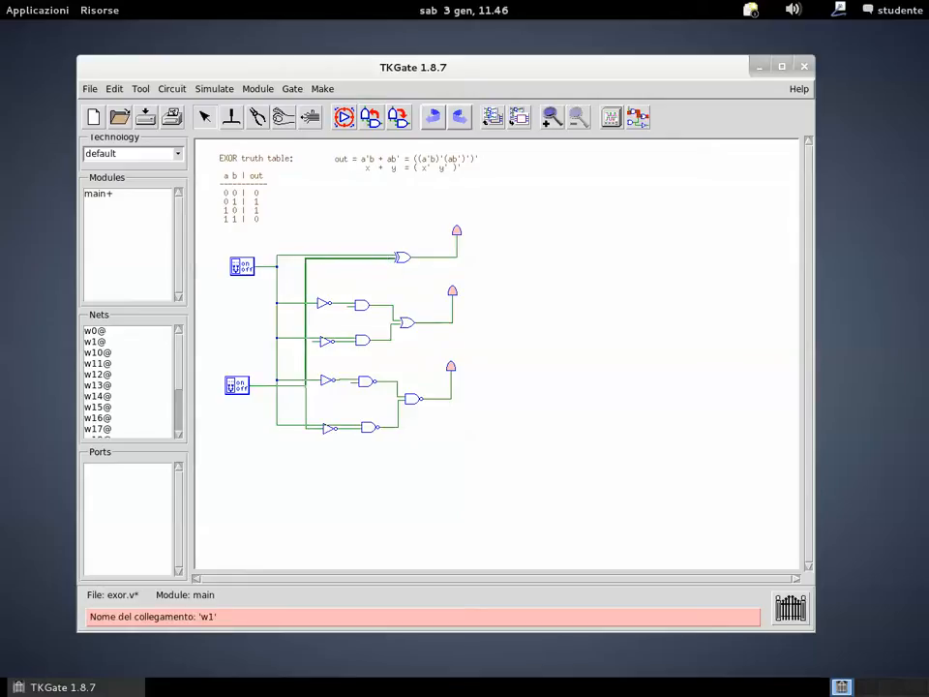
{"action": "left_click_drag", "start_coordinate": [306, 384], "coordinate": [306, 385]}
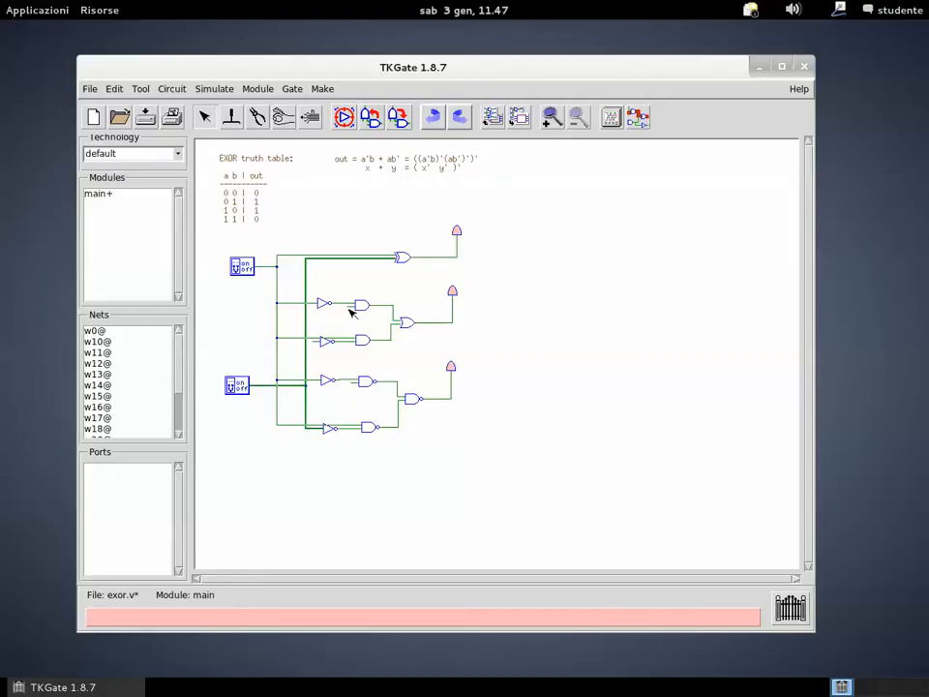
{"action": "left_click_drag", "start_coordinate": [350, 307], "coordinate": [348, 307]}
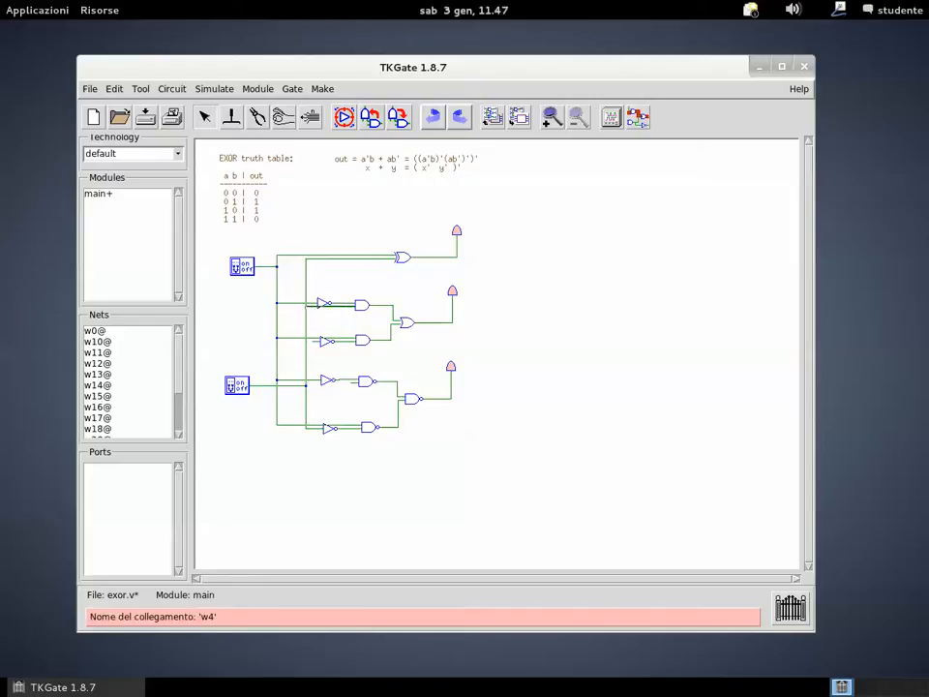
{"action": "left_click_drag", "start_coordinate": [349, 306], "coordinate": [307, 341]}
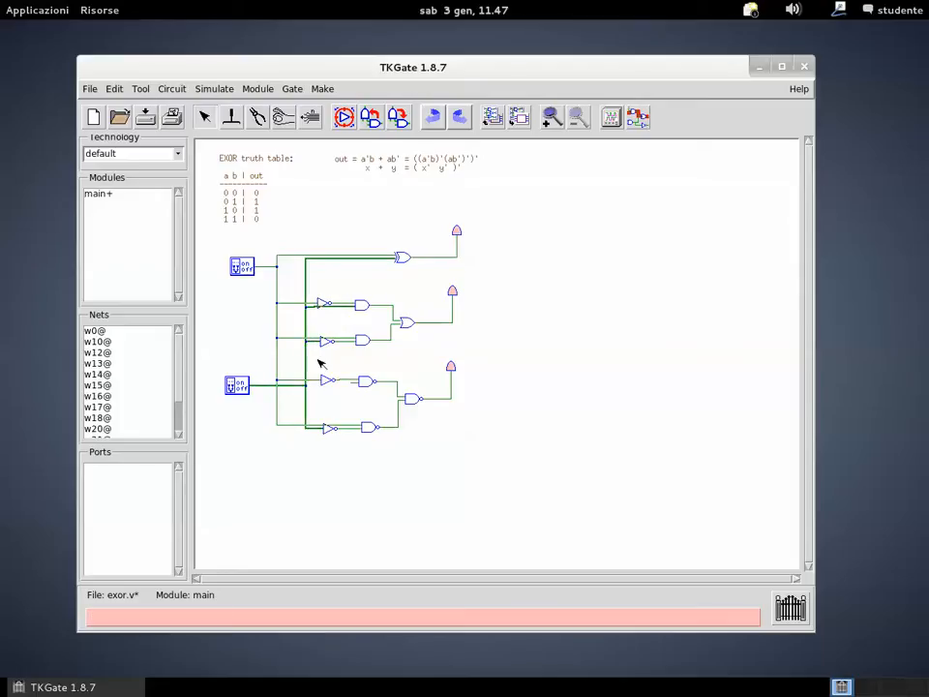
{"action": "left_click_drag", "start_coordinate": [351, 383], "coordinate": [333, 383]}
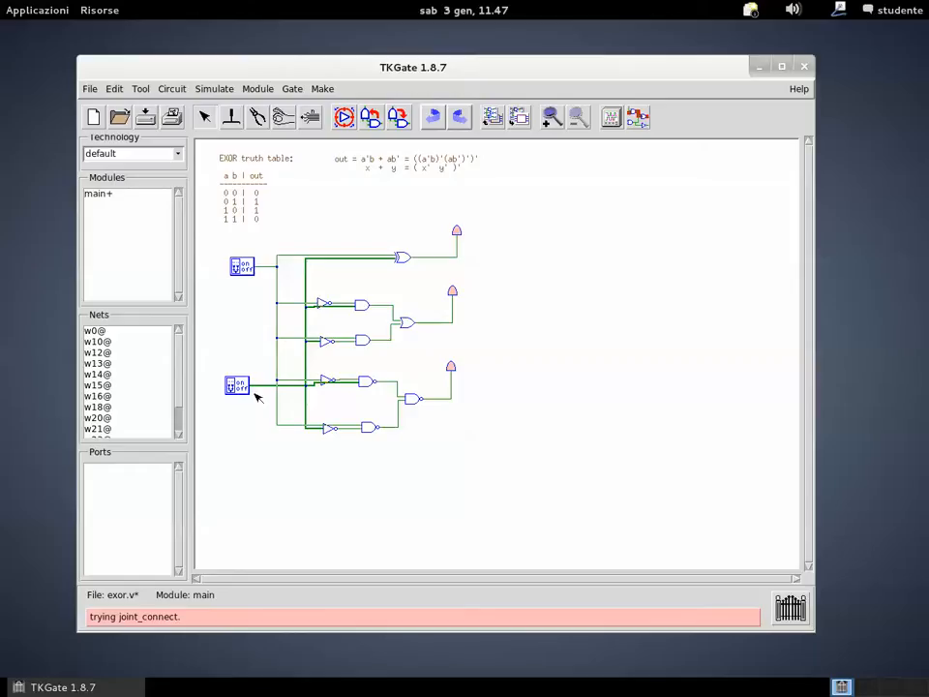
Step: Name the net driven by the upper switch a
{"action": "right_click", "coordinate": [264, 266]}
{"action": "left_click", "coordinate": [267, 273]}
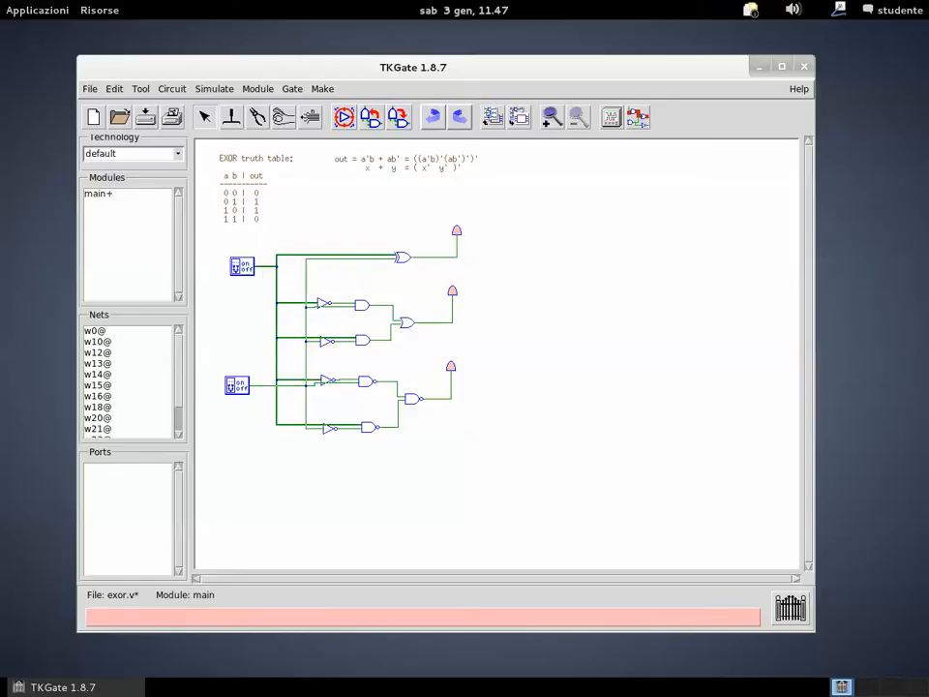
{"action": "left_click_drag", "start_coordinate": [230, 157], "coordinate": [638, 255]}
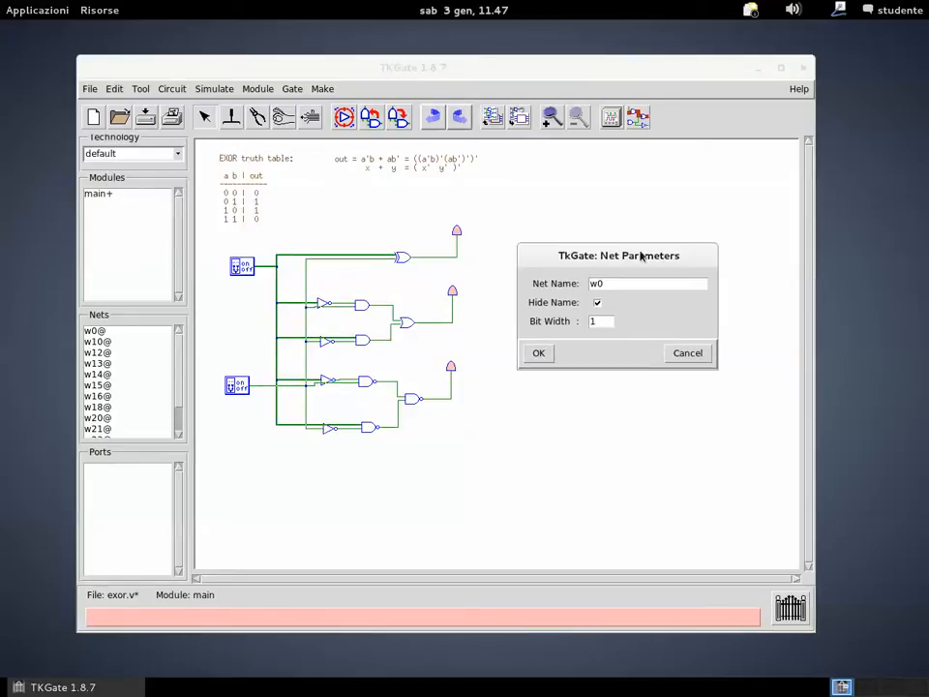
{"action": "left_click", "coordinate": [602, 284]}
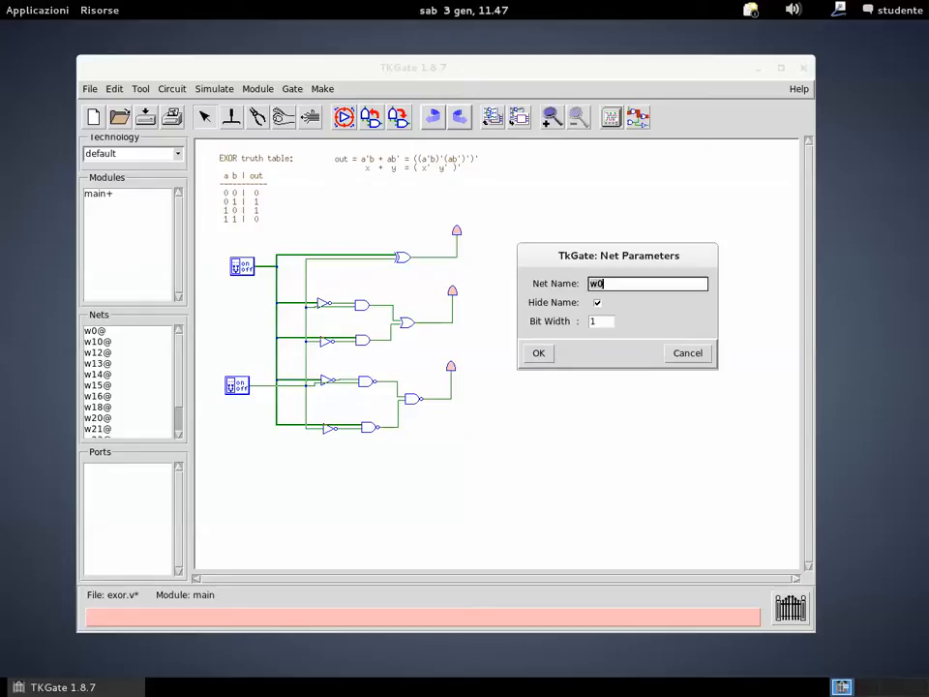
{"action": "key", "text": "BackSpace"}
{"action": "key", "text": "BackSpace"}
{"action": "type", "text": "a"}
{"action": "left_click", "coordinate": [540, 353]}
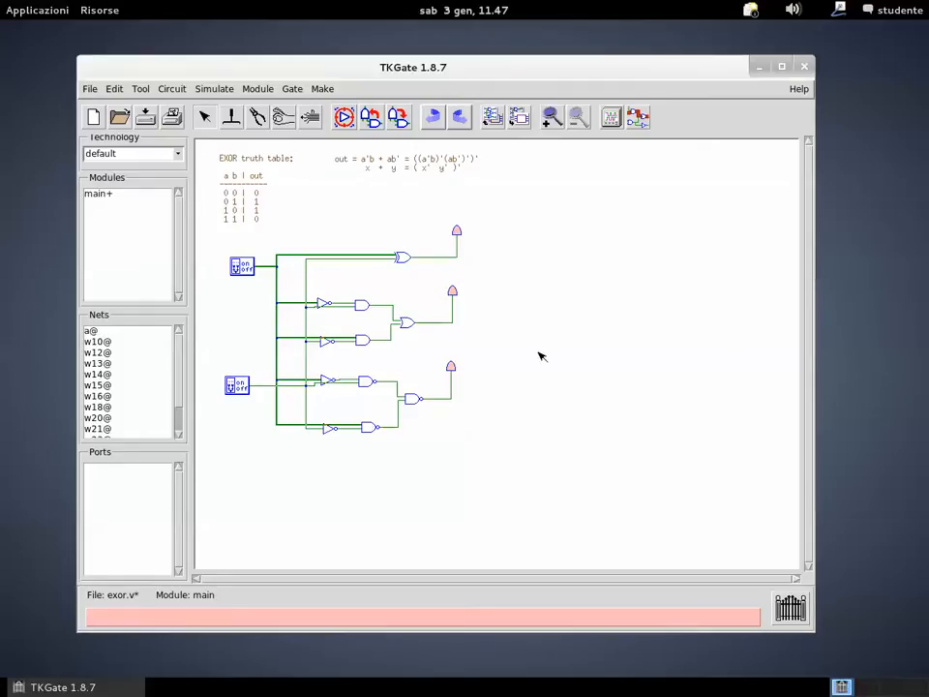
Step: Name the net driven by the lower switch b and show its name on the schematic
{"action": "left_click", "coordinate": [258, 386]}
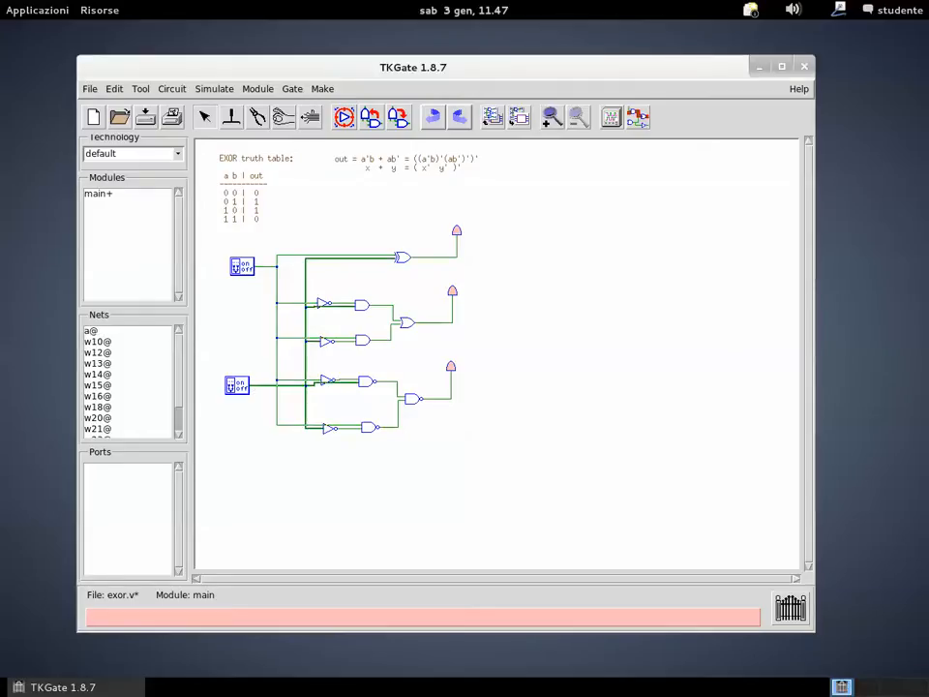
{"action": "right_click", "coordinate": [257, 387]}
{"action": "left_click", "coordinate": [273, 391]}
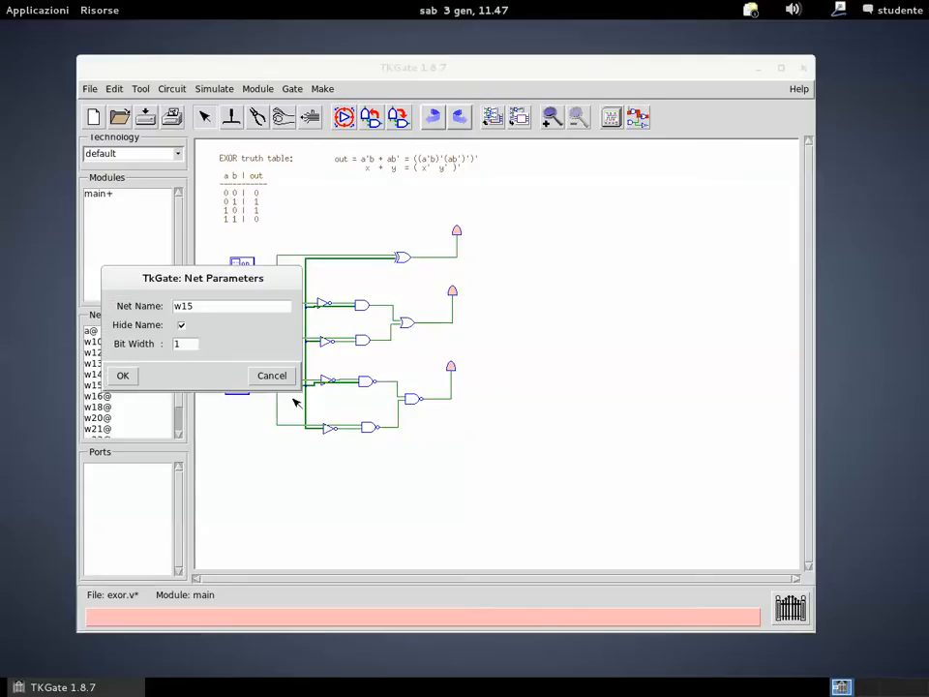
{"action": "left_click_drag", "start_coordinate": [253, 276], "coordinate": [666, 299]}
{"action": "double_click", "coordinate": [607, 323]}
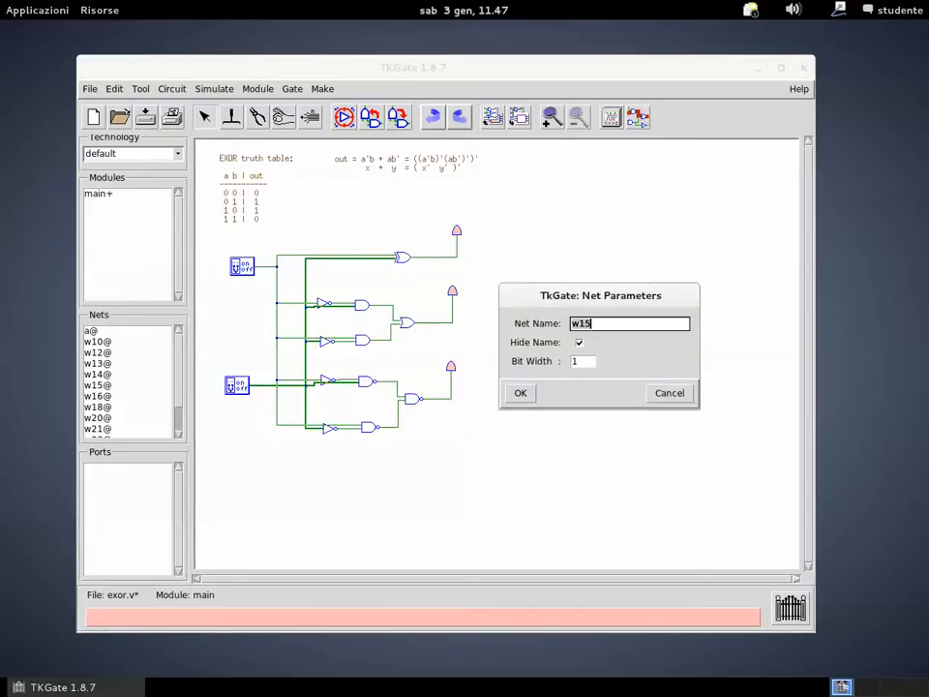
{"action": "type", "text": "b"}
{"action": "left_click", "coordinate": [580, 344]}
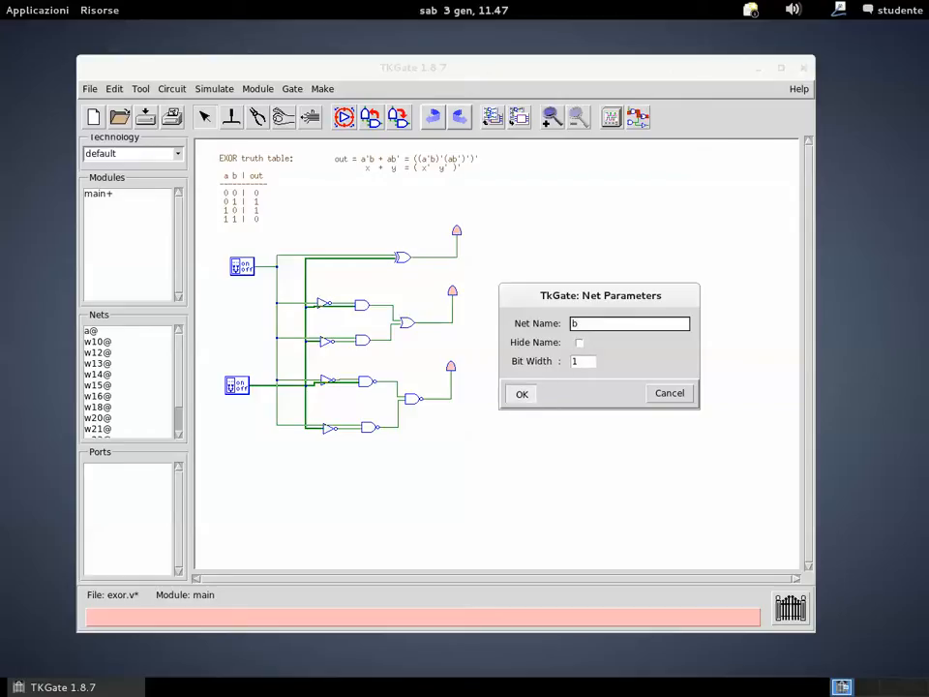
{"action": "left_click", "coordinate": [527, 393]}
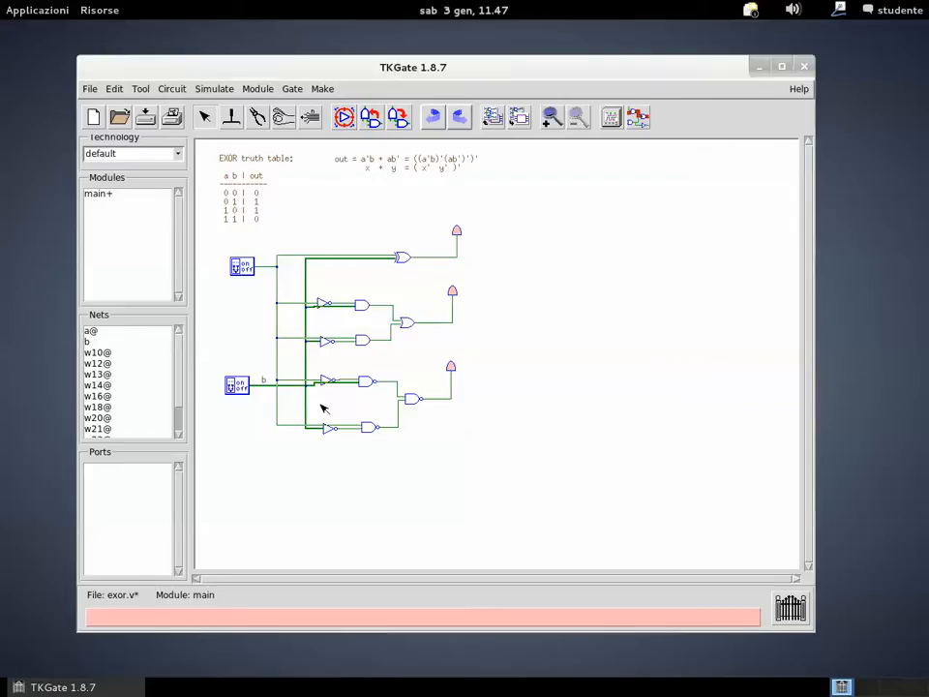
Step: Show the name of net a on the schematic next to the upper switch
{"action": "right_click", "coordinate": [269, 271]}
{"action": "left_click", "coordinate": [276, 273]}
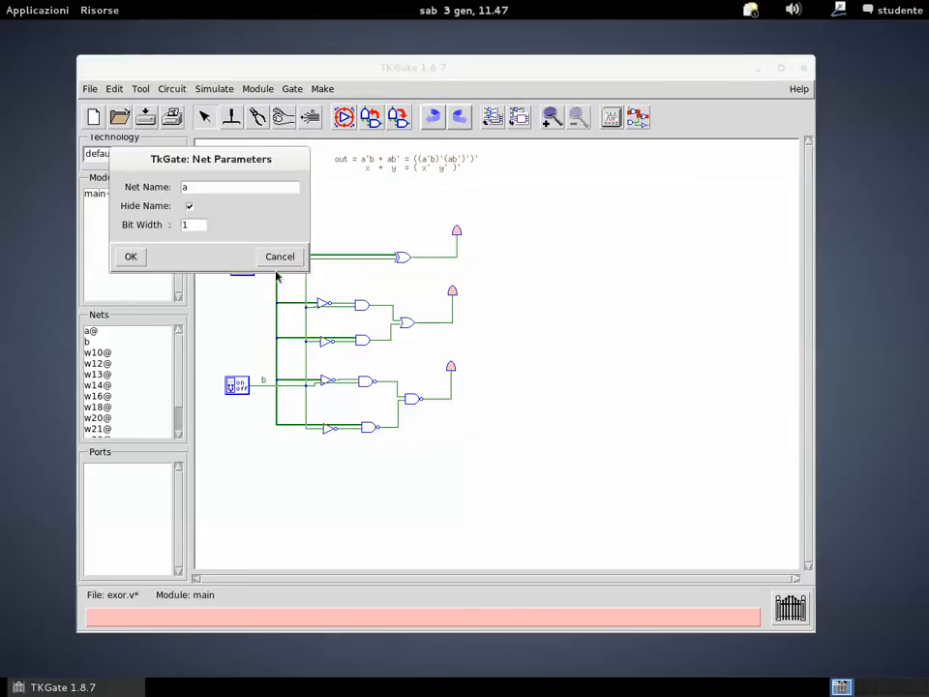
{"action": "left_click", "coordinate": [190, 205]}
{"action": "left_click", "coordinate": [132, 257]}
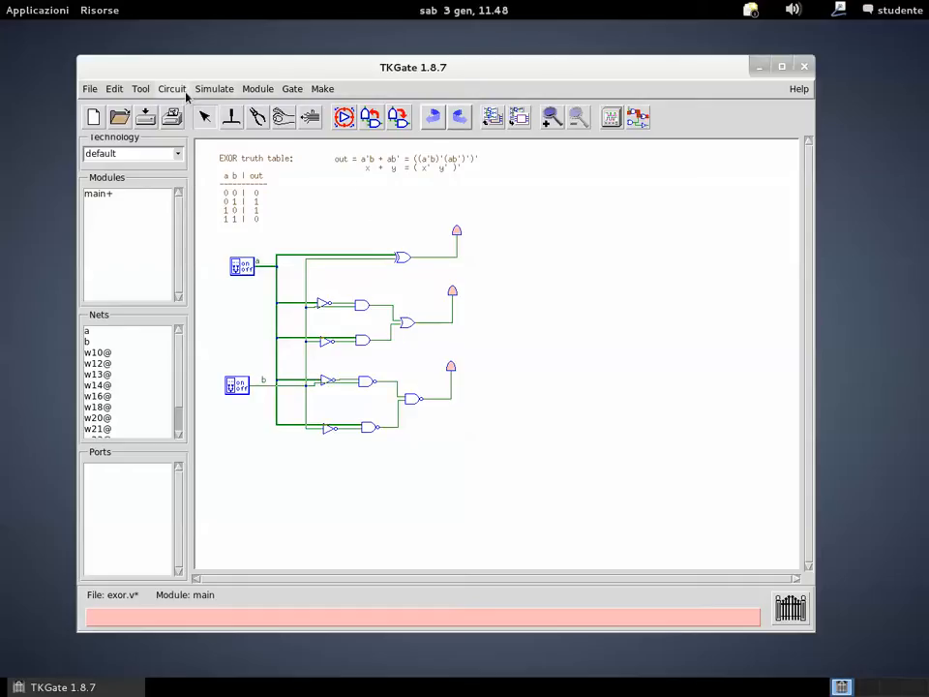
Step: Begin a simulation, move the scope window clear of the circuit, and run the simulation continuously
{"action": "left_click", "coordinate": [214, 88]}
{"action": "left_click", "coordinate": [218, 104]}
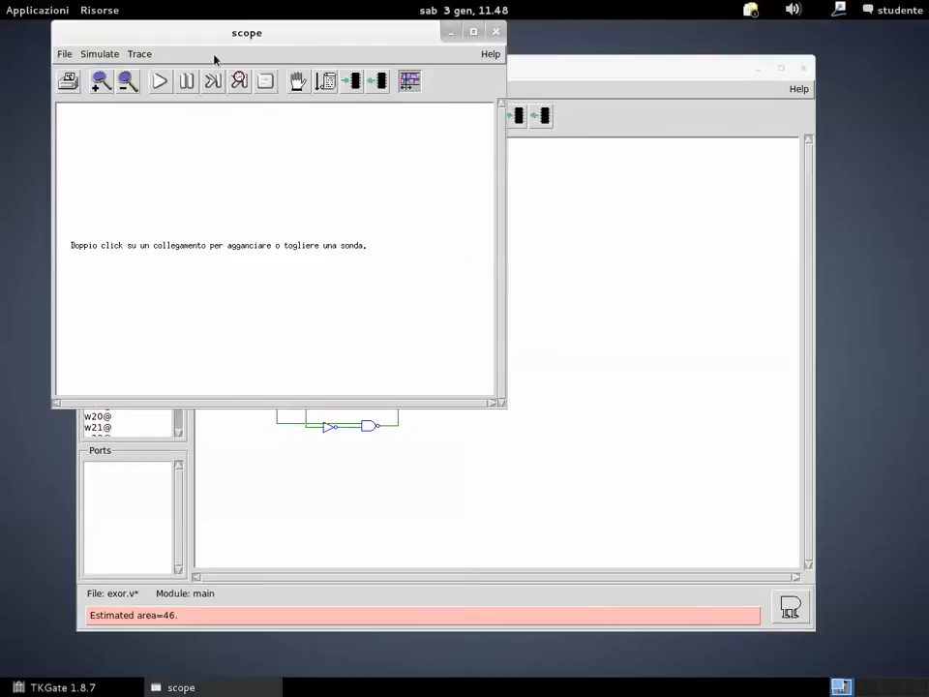
{"action": "left_click_drag", "start_coordinate": [118, 42], "coordinate": [669, 309]}
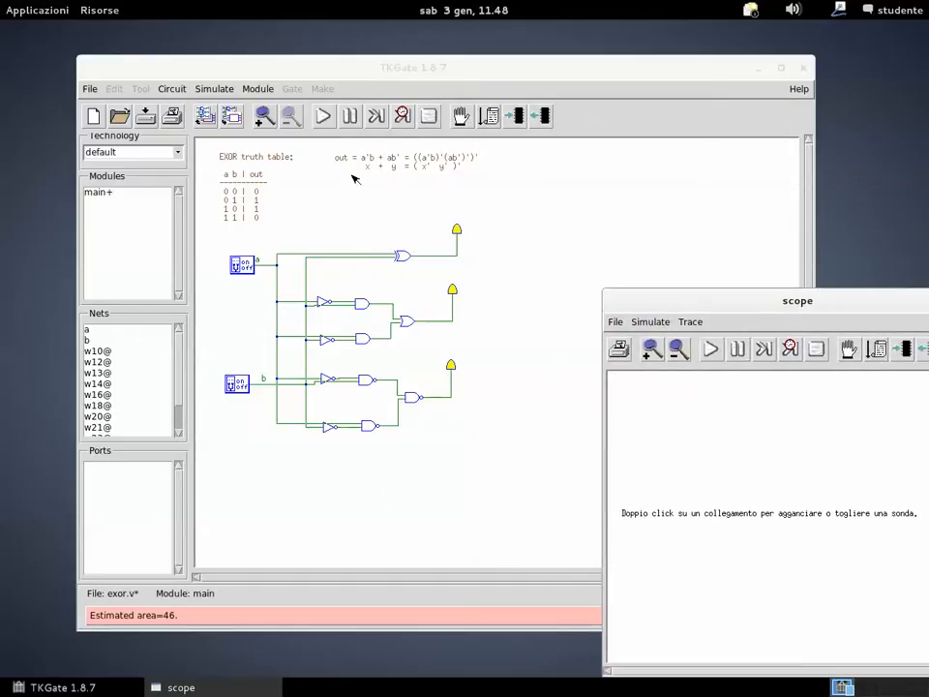
{"action": "left_click", "coordinate": [324, 116]}
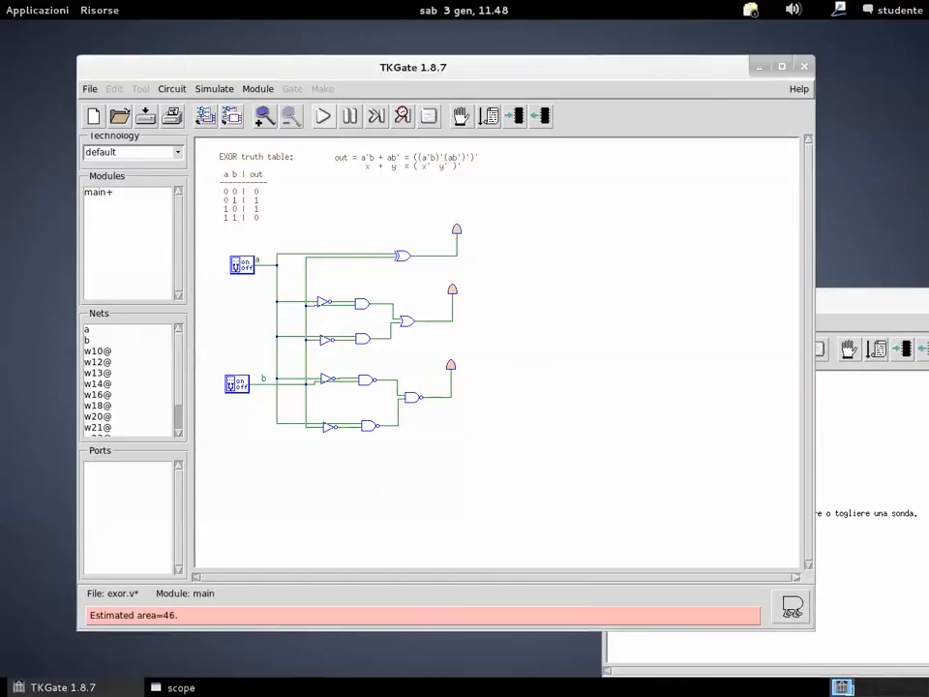
Step: Turn switch a on and toggle switch b repeatedly to compare the three output LEDs
{"action": "left_click", "coordinate": [247, 265]}
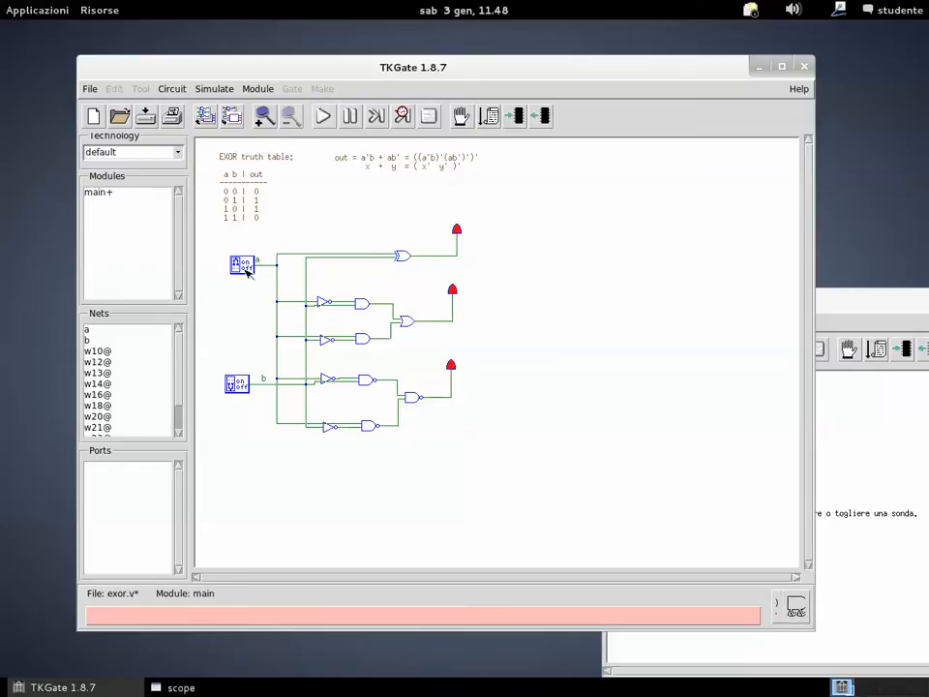
{"action": "left_click", "coordinate": [237, 384]}
{"action": "left_click", "coordinate": [241, 385]}
{"action": "left_click", "coordinate": [241, 385]}
{"action": "left_click", "coordinate": [241, 385]}
{"action": "left_click", "coordinate": [241, 385]}
{"action": "left_click", "coordinate": [241, 385]}
{"action": "left_click", "coordinate": [240, 385]}
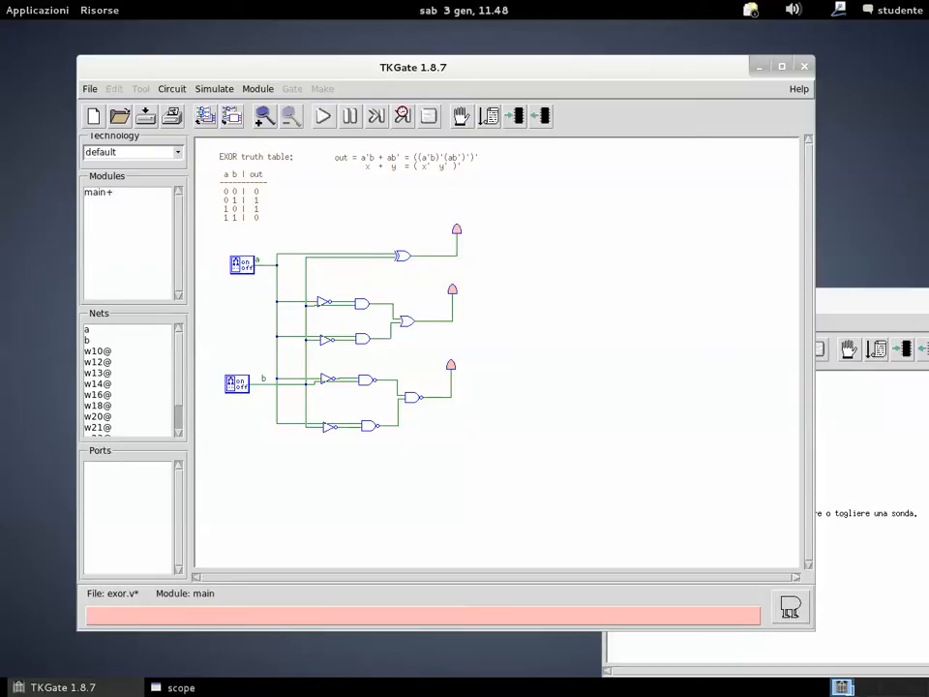
Step: Toggle switch a repeatedly while b stays on to compare the three LEDs, and end the simulation
{"action": "left_click", "coordinate": [244, 265]}
{"action": "left_click", "coordinate": [244, 265]}
{"action": "left_click", "coordinate": [243, 265]}
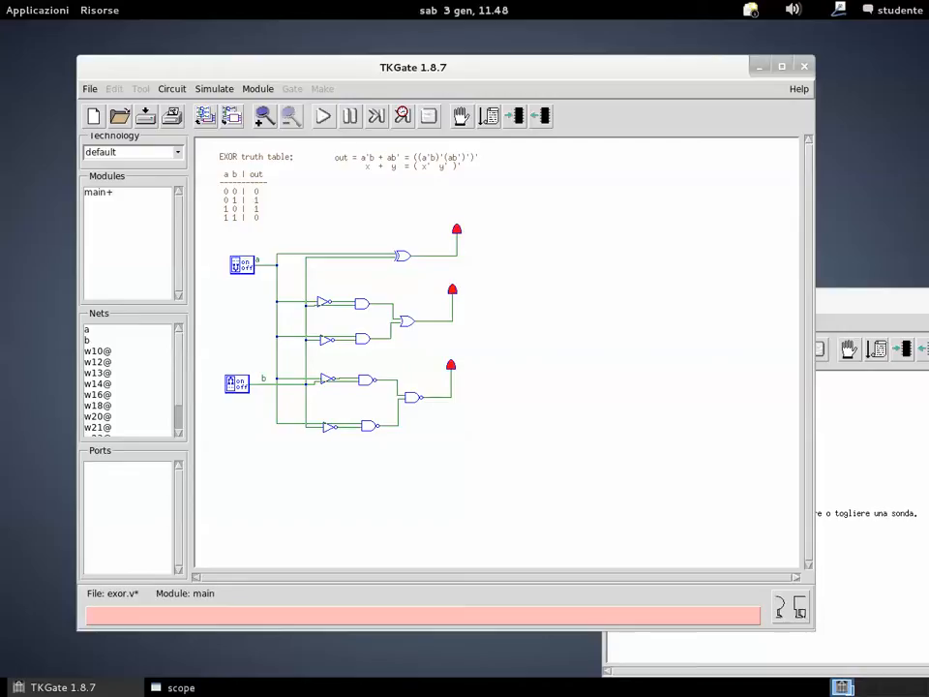
{"action": "left_click", "coordinate": [244, 265]}
{"action": "left_click", "coordinate": [243, 265]}
{"action": "left_click", "coordinate": [244, 265]}
{"action": "left_click", "coordinate": [244, 265]}
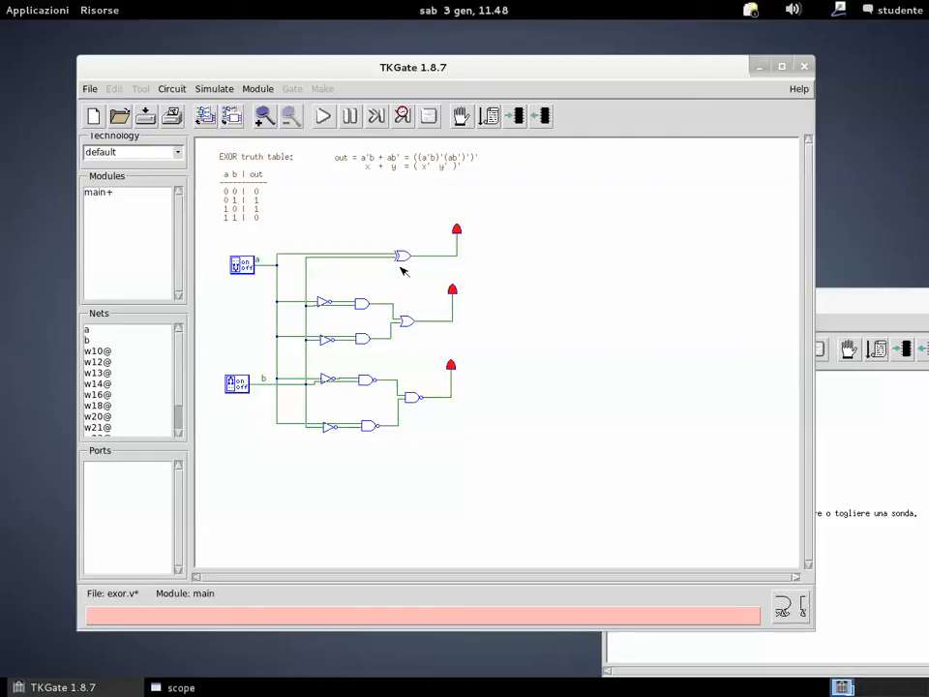
{"action": "left_click", "coordinate": [428, 117]}
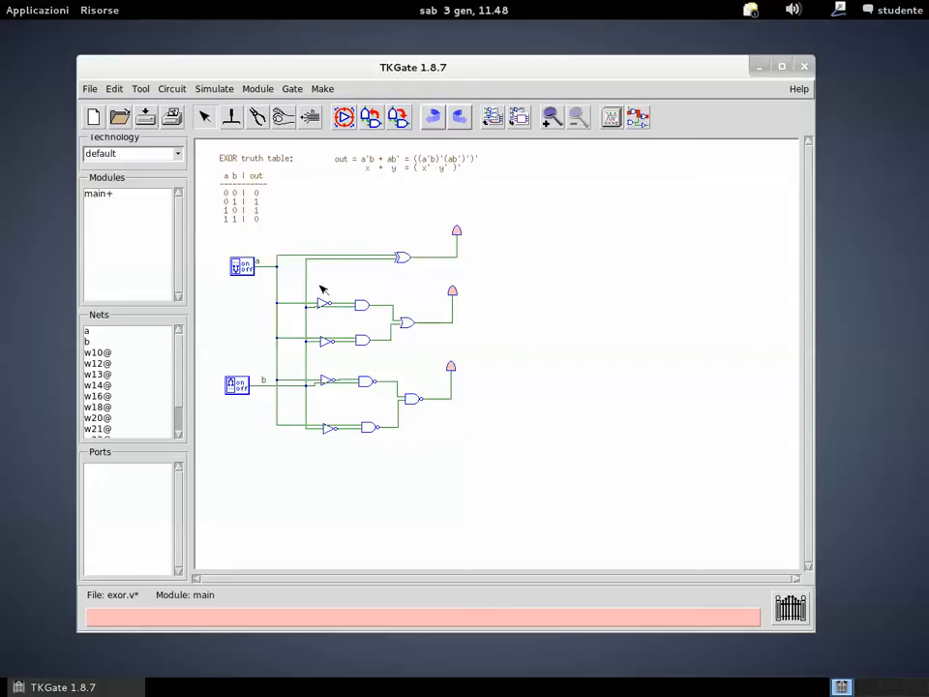
Step: Move all the switches, gates and LEDs together to the right, clear of the truth table and formula
{"action": "mouse_move", "coordinate": [510, 486]}
{"action": "left_mouse_down"}
{"action": "mouse_move", "coordinate": [357, 378]}
{"action": "mouse_move", "coordinate": [252, 235]}
{"action": "mouse_move", "coordinate": [214, 209]}
{"action": "mouse_move", "coordinate": [220, 223]}
{"action": "left_mouse_up"}
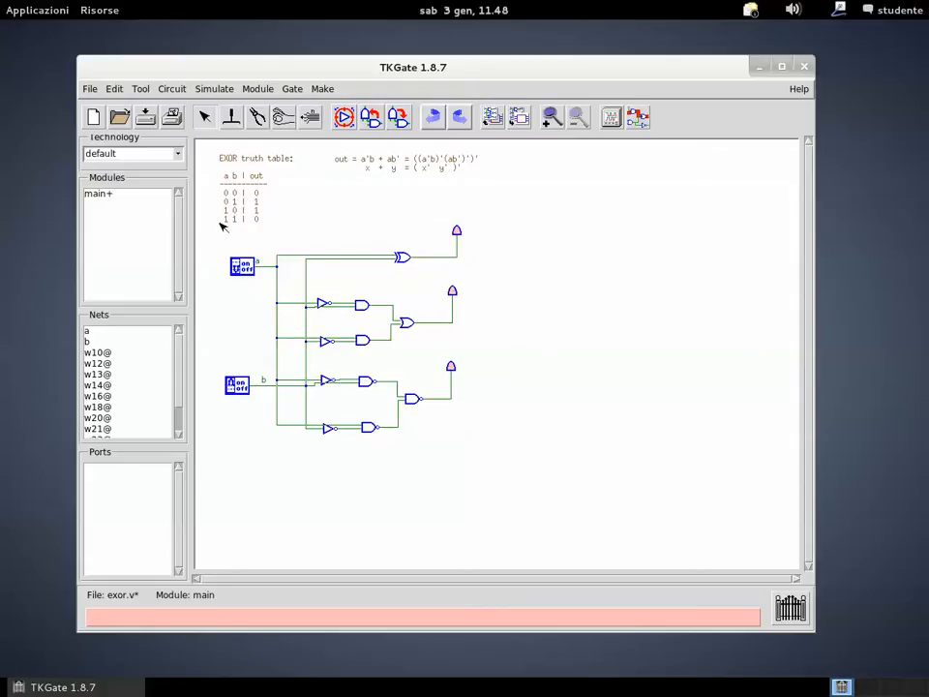
{"action": "left_click_drag", "start_coordinate": [244, 270], "coordinate": [526, 212]}
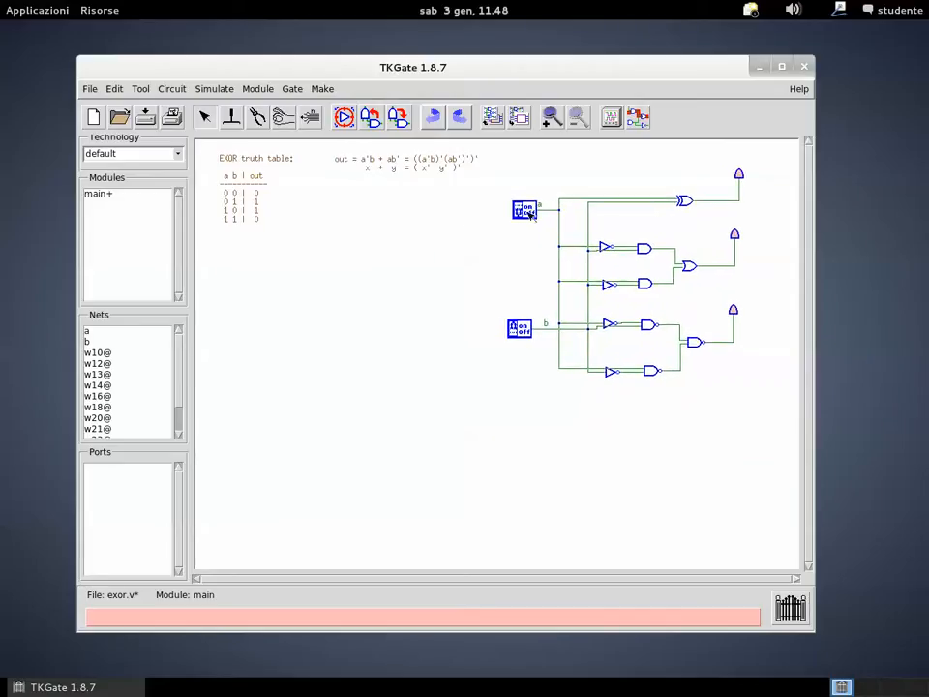
{"action": "left_click", "coordinate": [442, 408]}
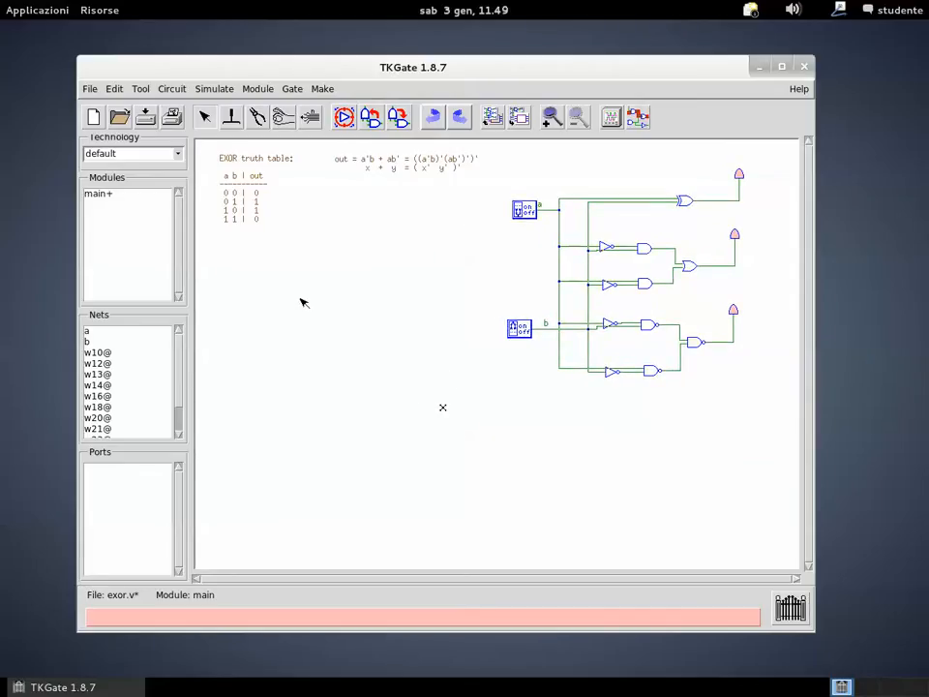
Step: Add a module instance with the function myEXOR in the free area below the truth table and enlarge its block
{"action": "left_click", "coordinate": [304, 336]}
{"action": "left_click", "coordinate": [324, 89]}
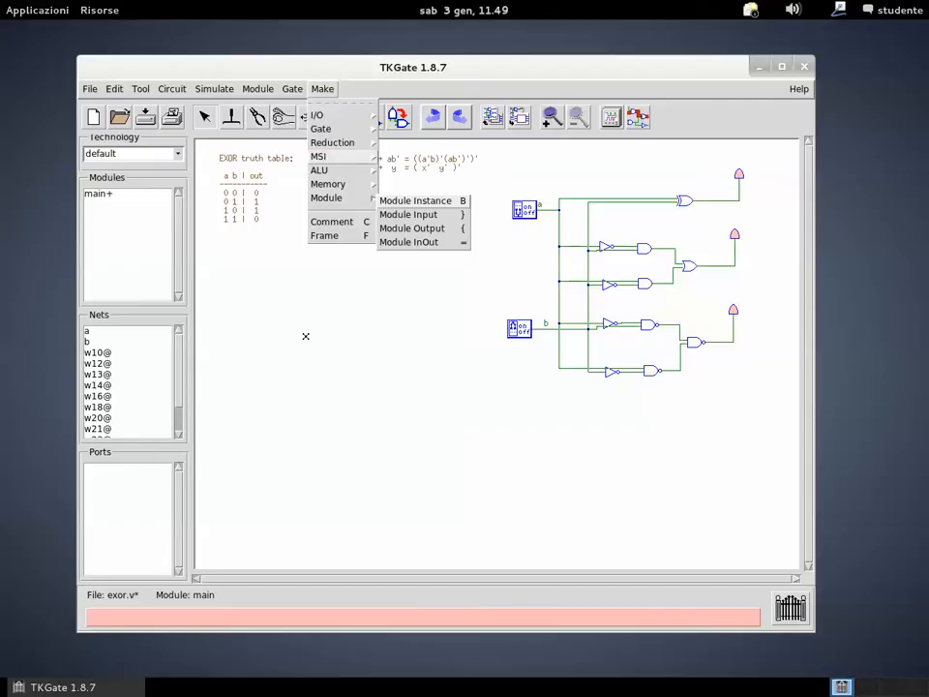
{"action": "left_click", "coordinate": [409, 205]}
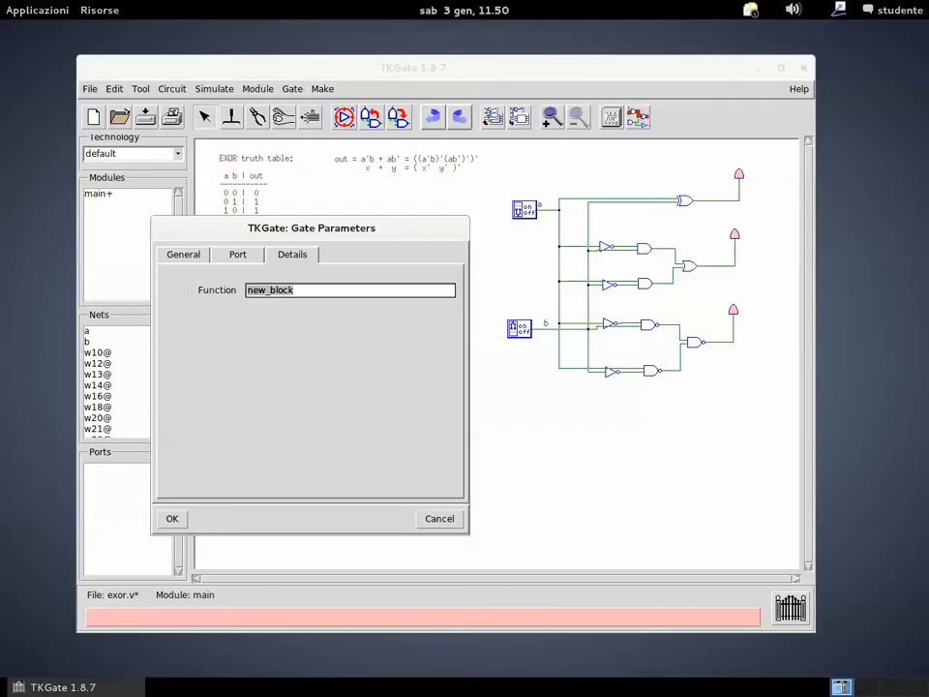
{"action": "type", "text": "myEXOR"}
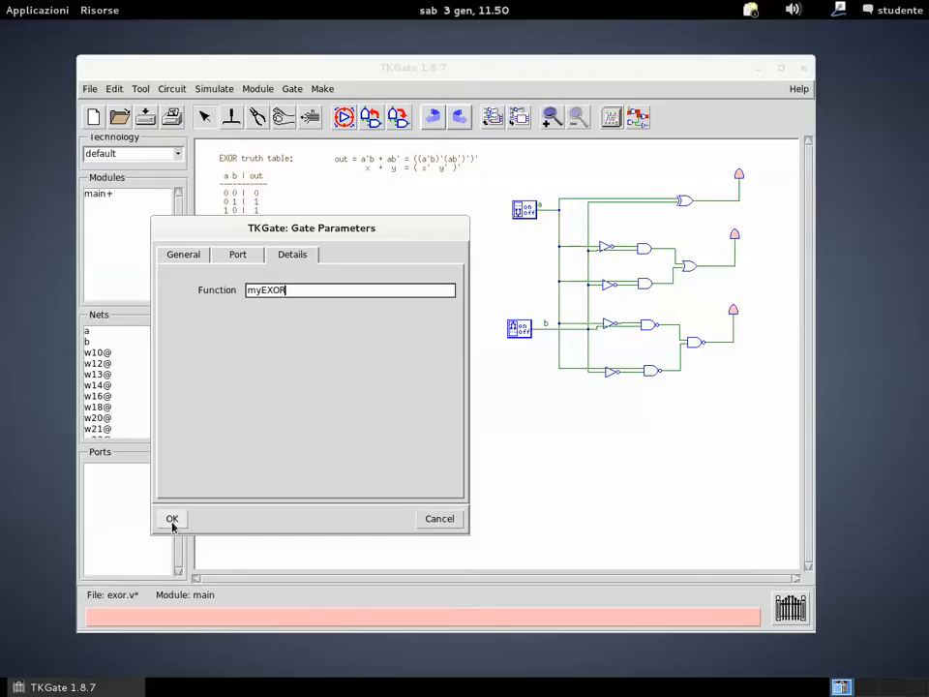
{"action": "left_click", "coordinate": [172, 518]}
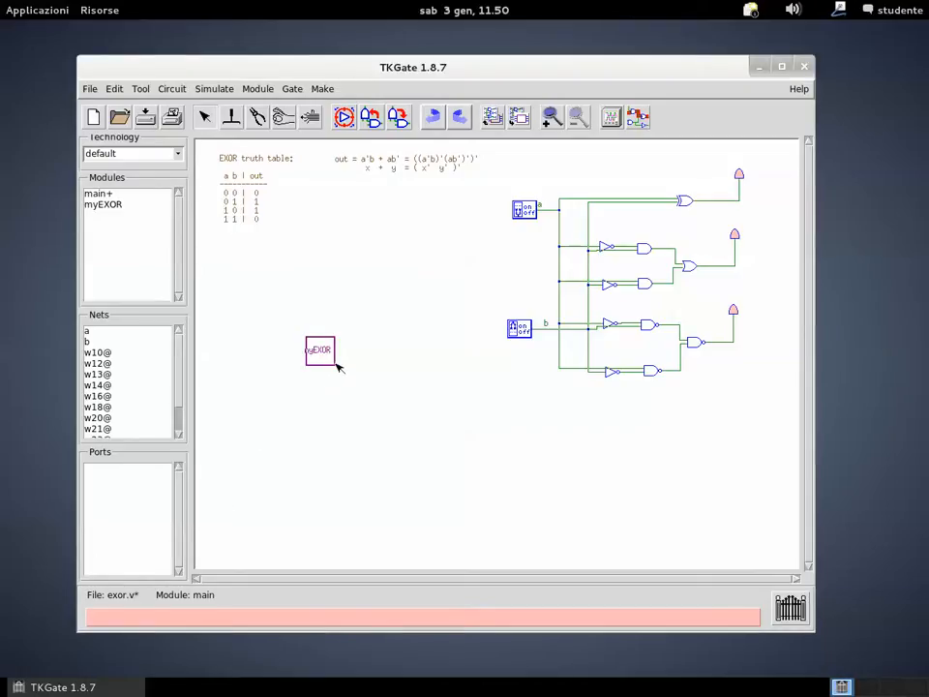
{"action": "left_click_drag", "start_coordinate": [335, 366], "coordinate": [361, 385]}
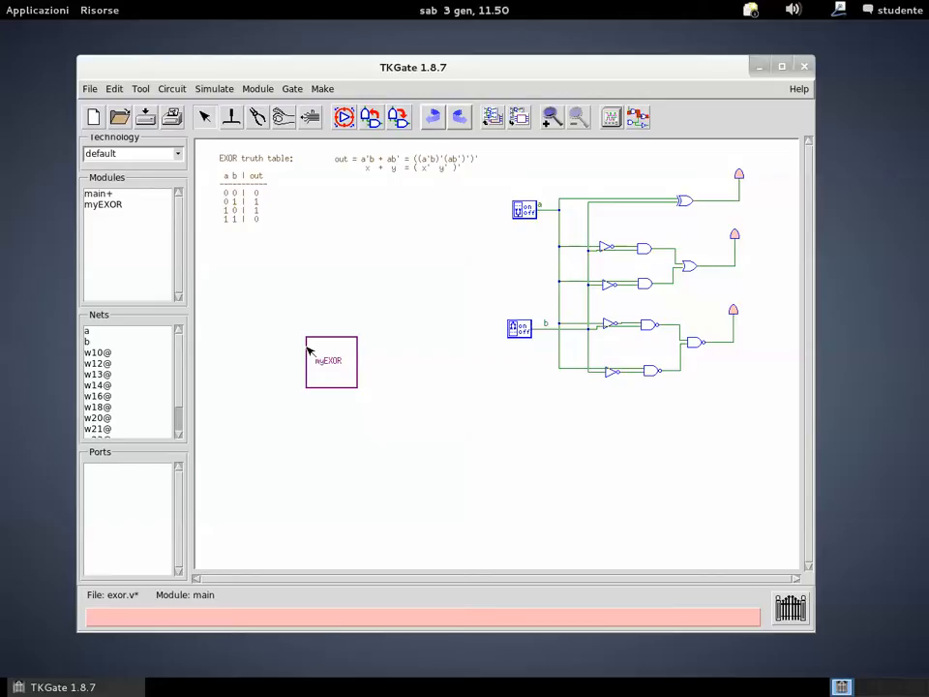
Step: Add an input port named in1 near the top of the myEXOR block's left side
{"action": "right_click", "coordinate": [309, 350]}
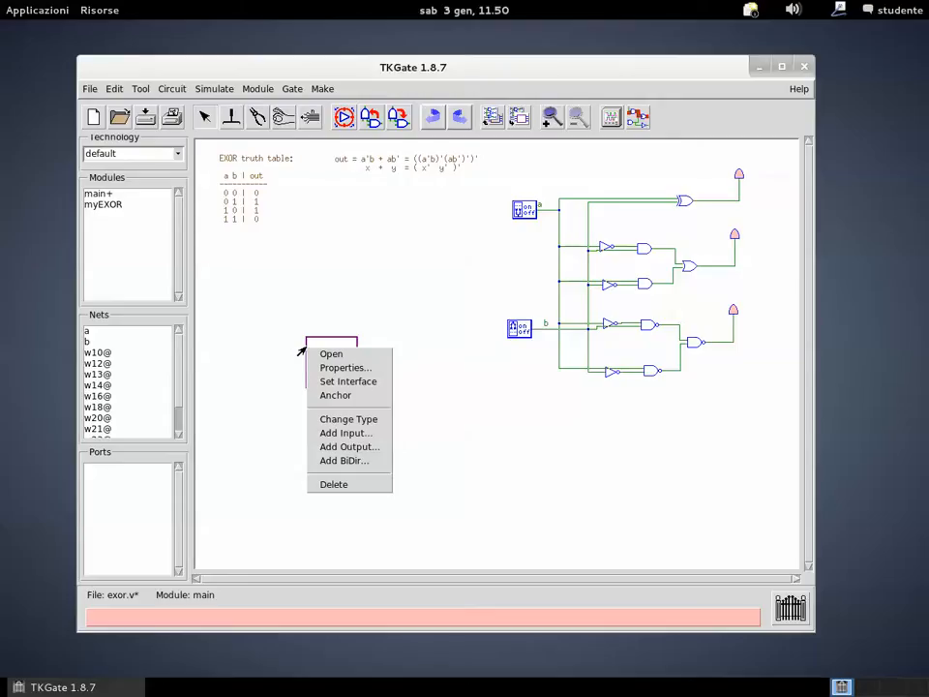
{"action": "left_click", "coordinate": [327, 439]}
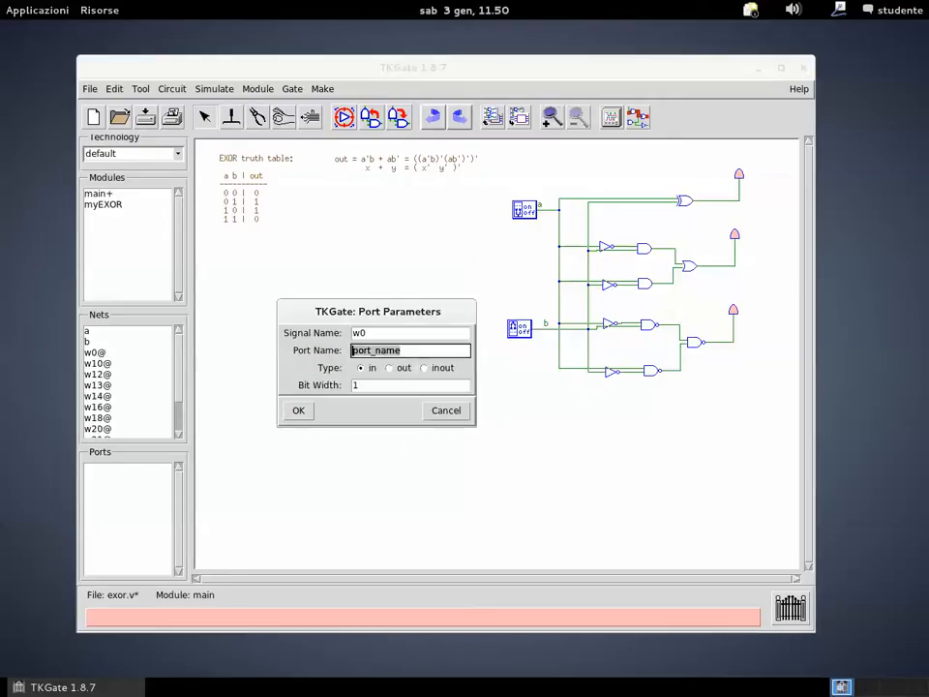
{"action": "type", "text": "a"}
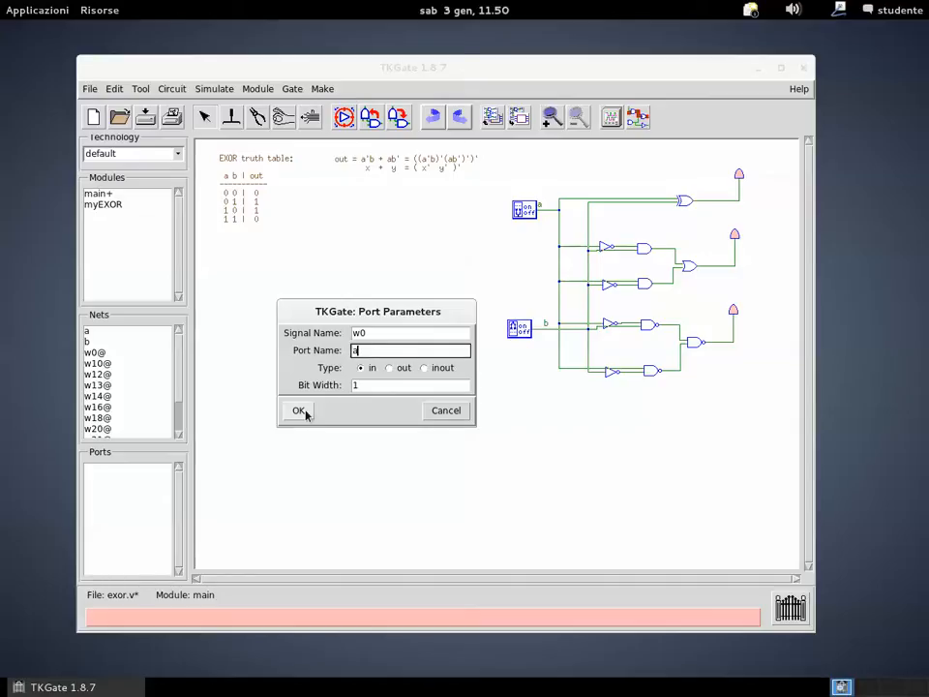
{"action": "key", "text": "BackSpace"}
{"action": "type", "text": "in1"}
{"action": "left_click", "coordinate": [300, 411]}
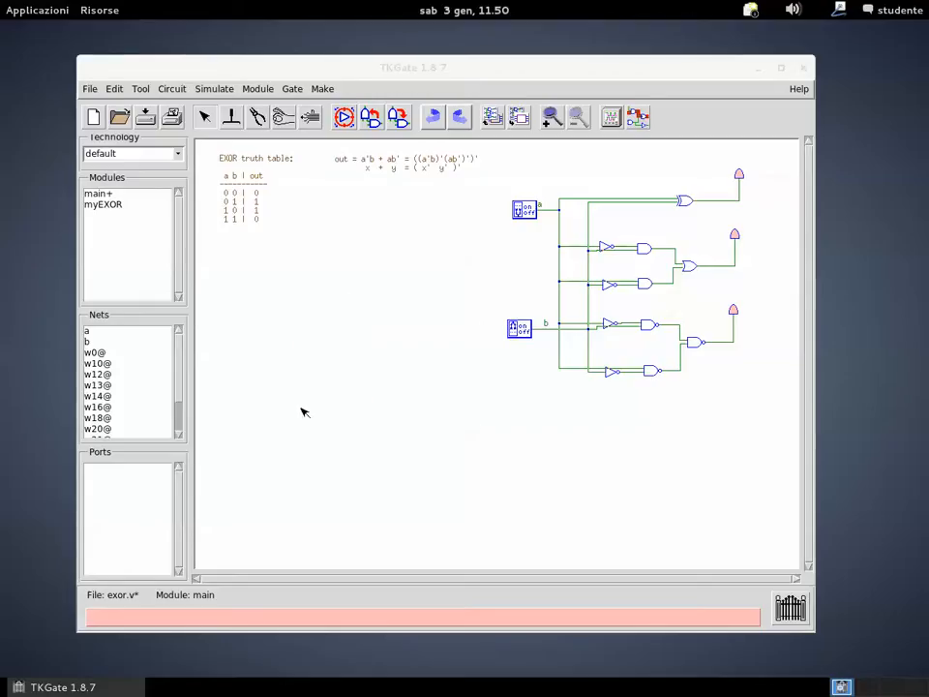
Step: Add a second input port named in2 below in1 on the myEXOR block
{"action": "right_click", "coordinate": [308, 373]}
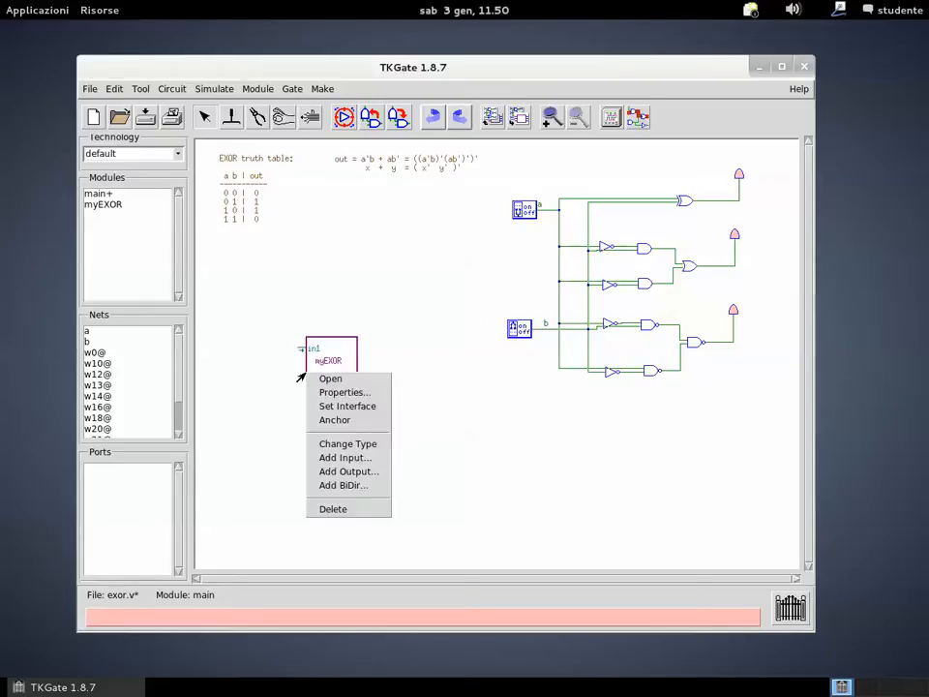
{"action": "left_click", "coordinate": [326, 457]}
{"action": "type", "text": "in2"}
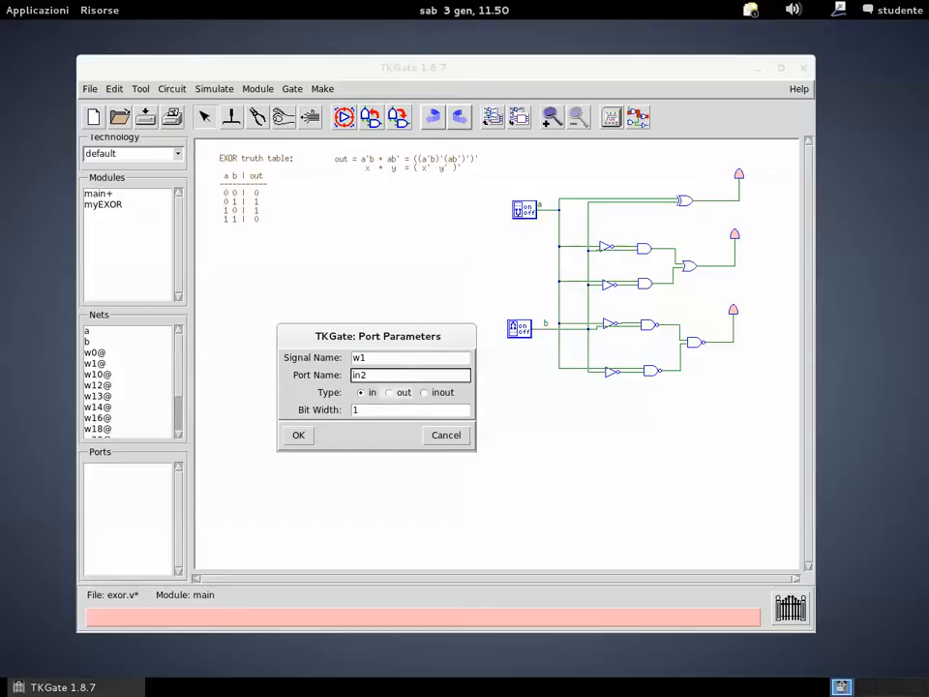
{"action": "left_click", "coordinate": [297, 435]}
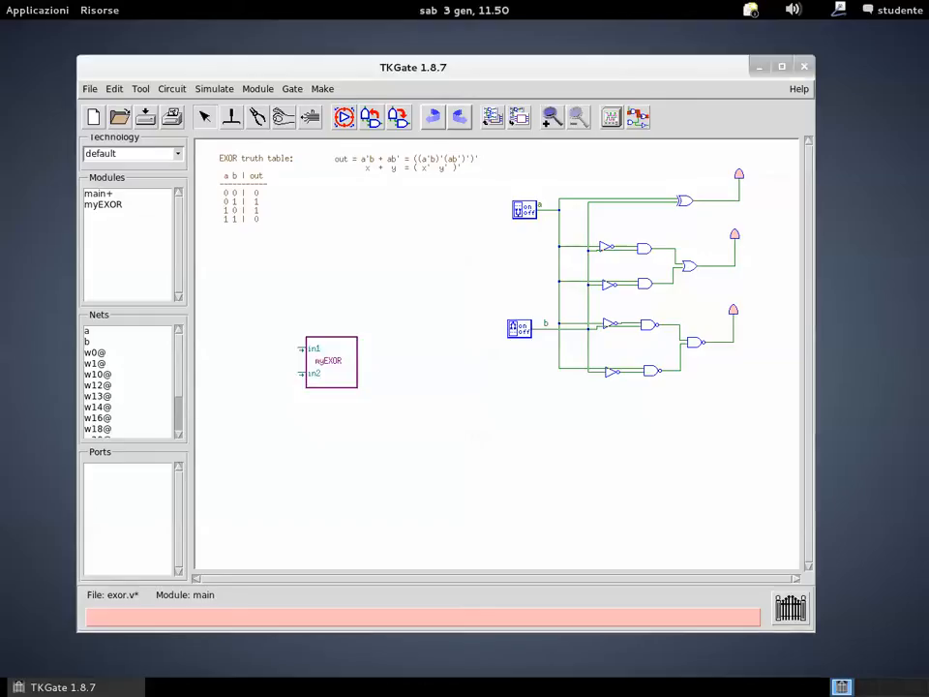
Step: Add an output port named out on the myEXOR block's right side and move the block below the gate circuits
{"action": "right_click", "coordinate": [358, 364]}
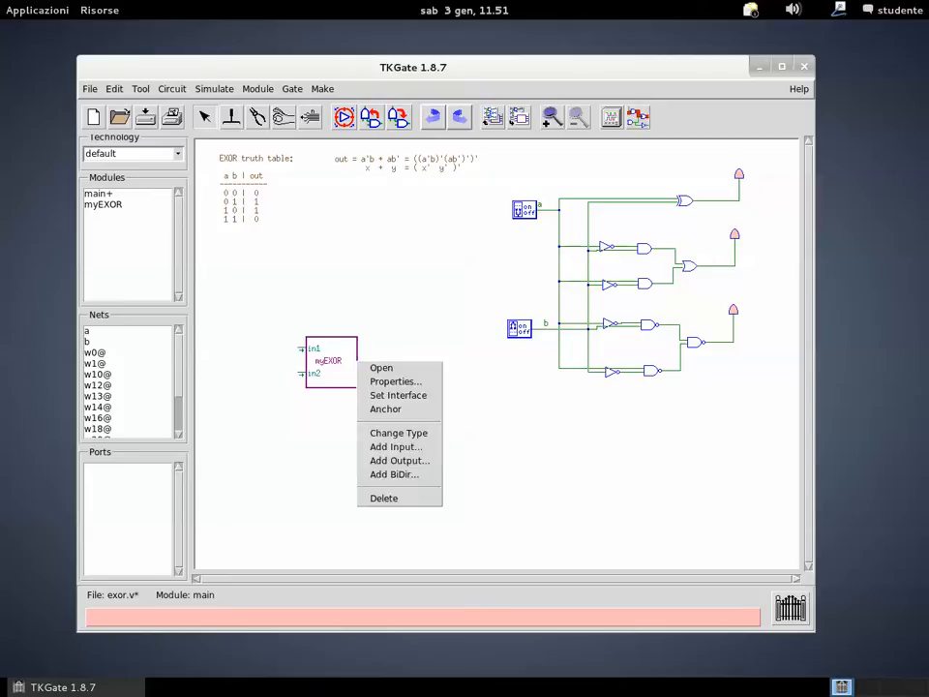
{"action": "left_click", "coordinate": [399, 460]}
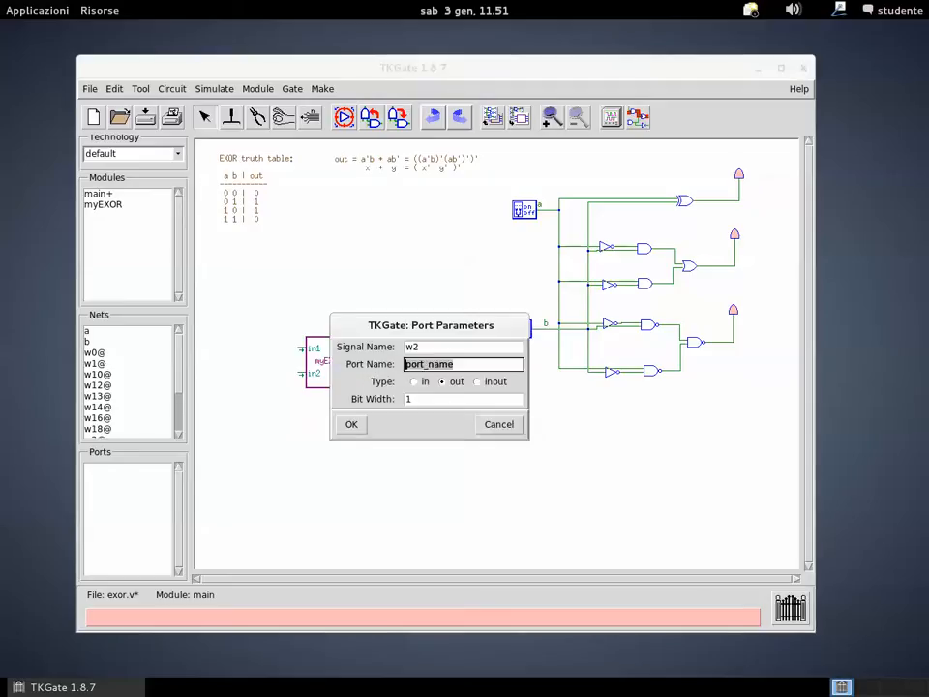
{"action": "type", "text": "o"}
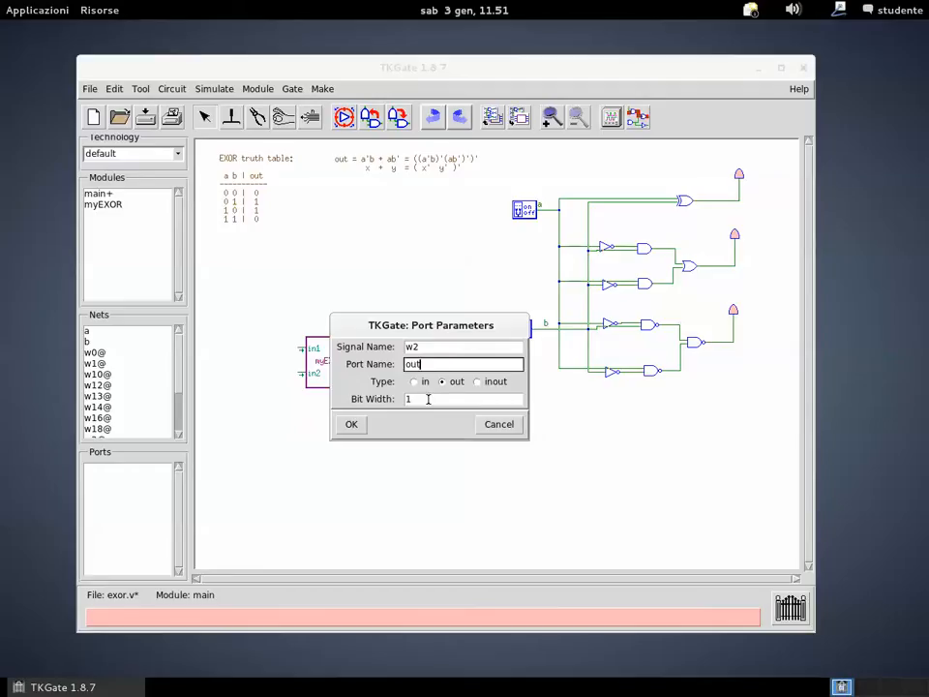
{"action": "type", "text": "ut"}
{"action": "left_click", "coordinate": [351, 424]}
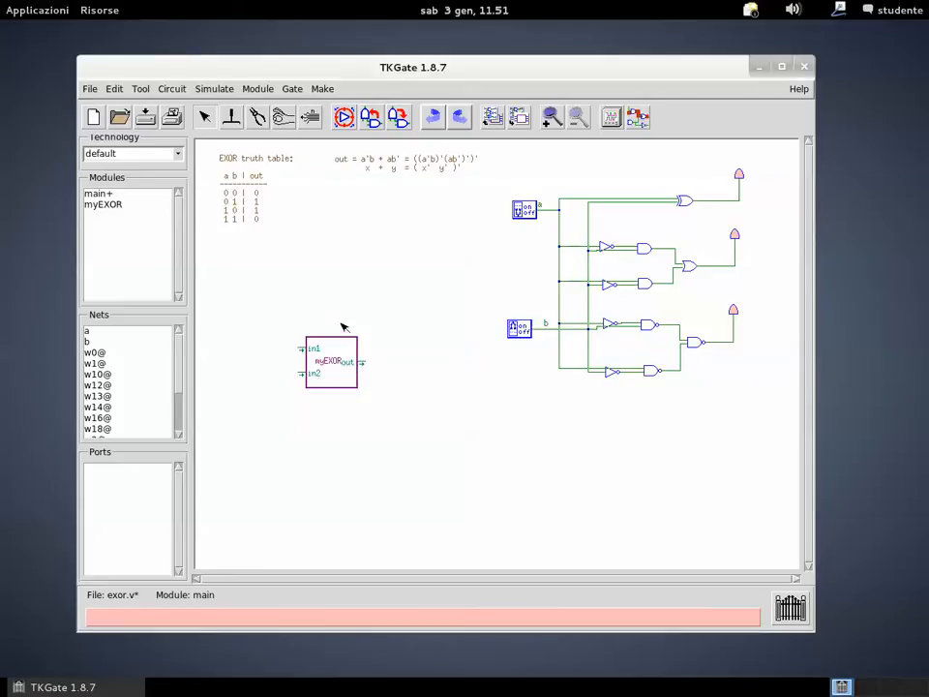
{"action": "left_click", "coordinate": [339, 353]}
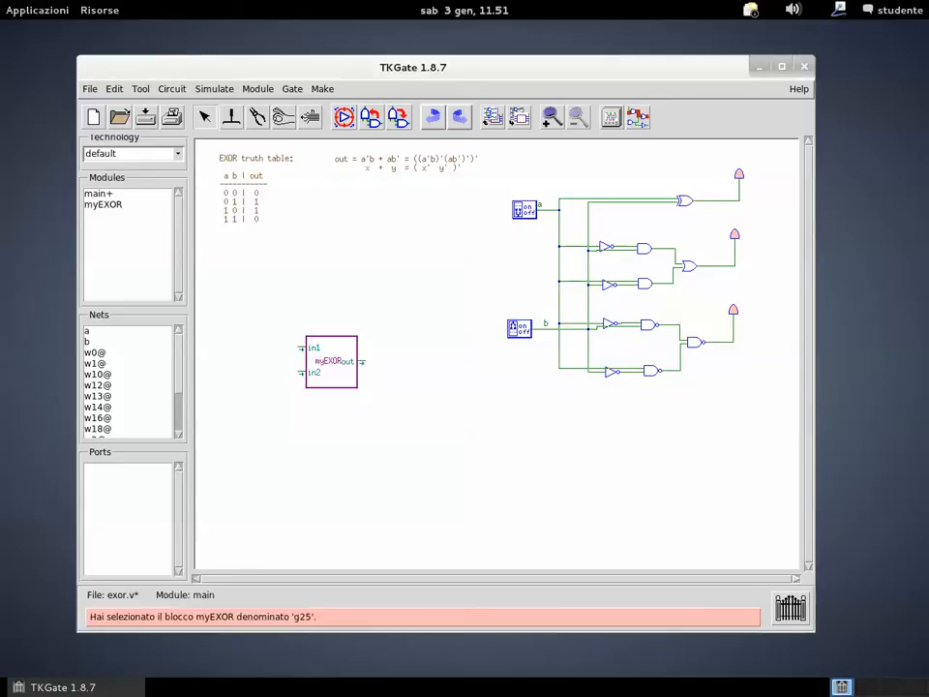
{"action": "left_click_drag", "start_coordinate": [330, 357], "coordinate": [634, 439]}
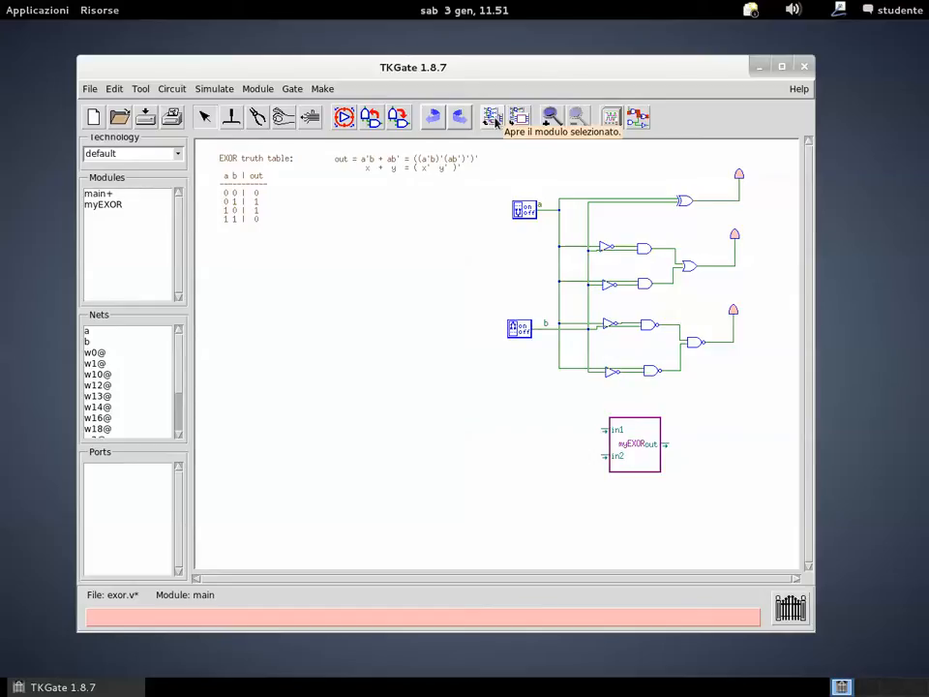
Step: Set the myEXOR module's interface from its block in main and open the module for editing
{"action": "left_click", "coordinate": [492, 117]}
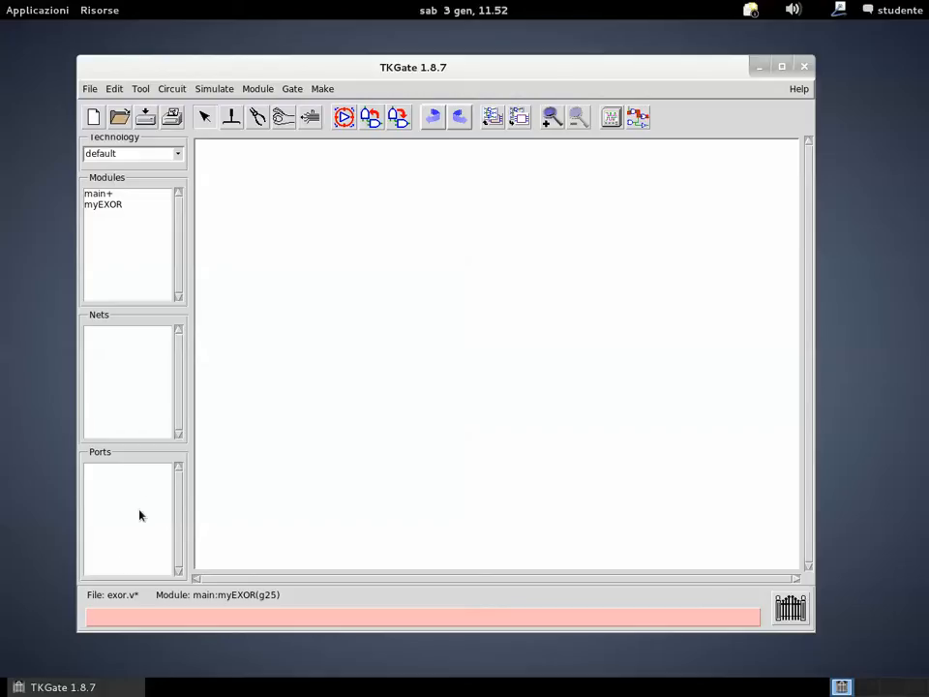
{"action": "left_click", "coordinate": [518, 116]}
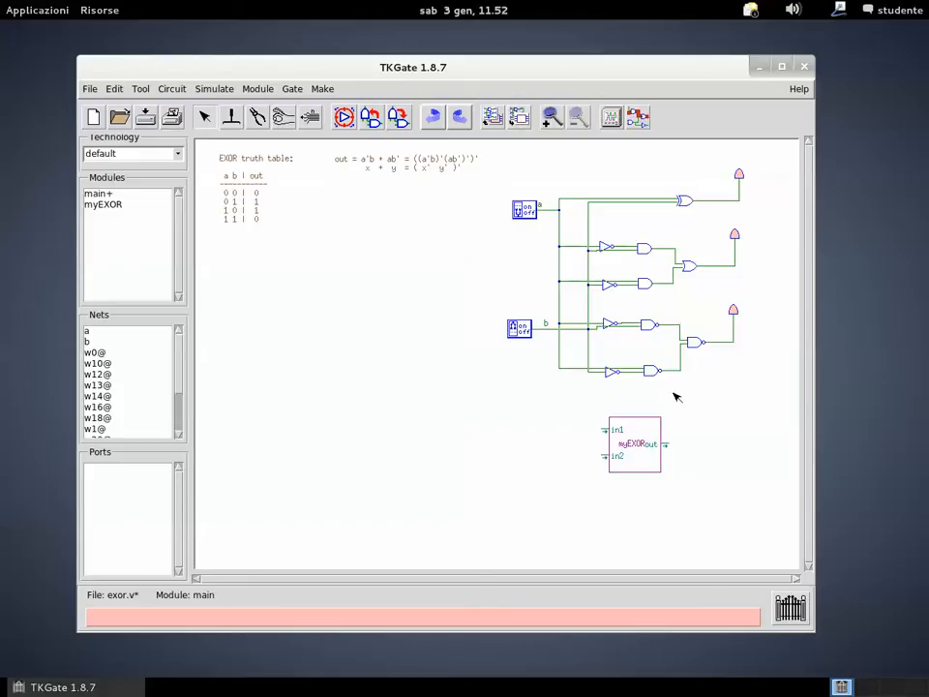
{"action": "left_click", "coordinate": [624, 441]}
{"action": "left_click", "coordinate": [258, 90]}
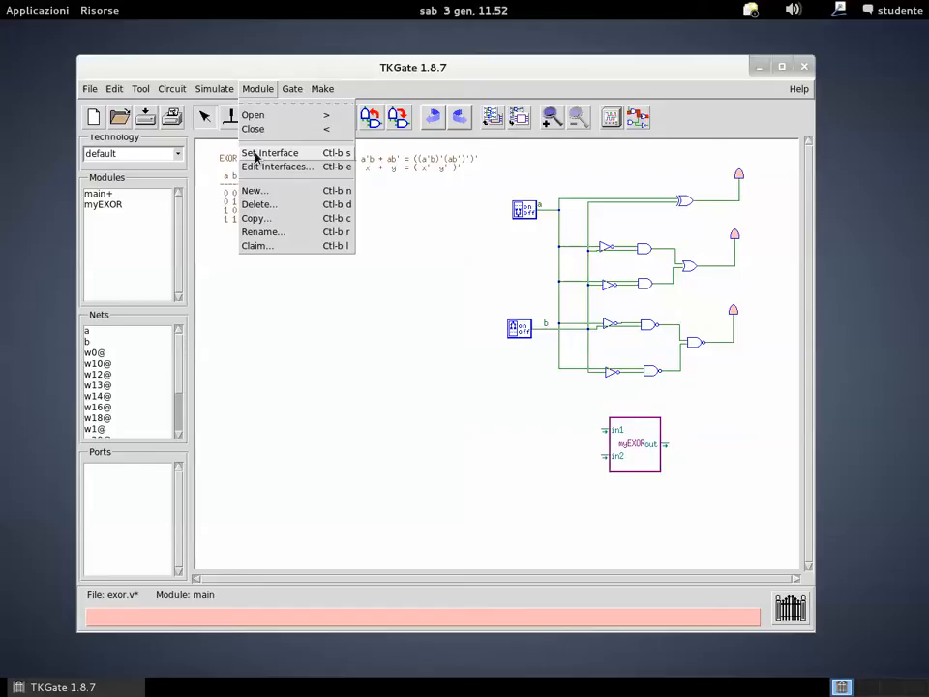
{"action": "left_click", "coordinate": [257, 154]}
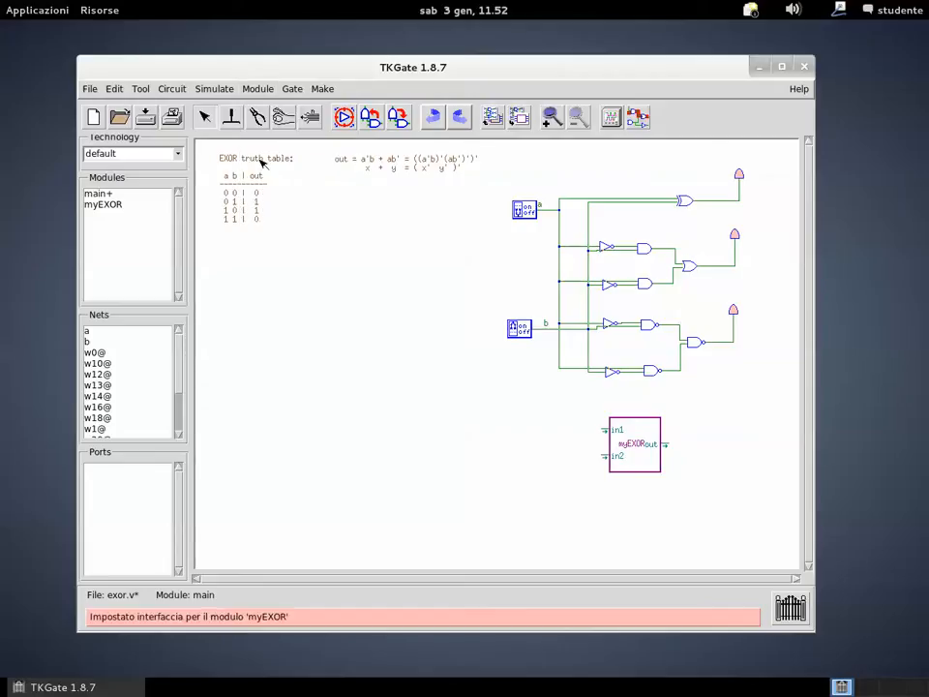
{"action": "left_click", "coordinate": [653, 432]}
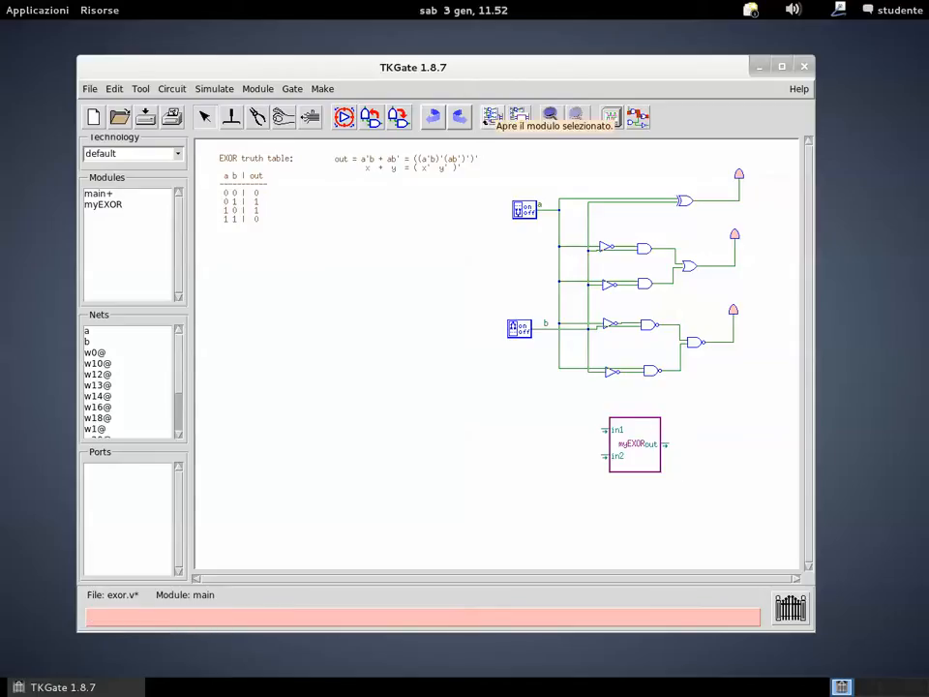
{"action": "left_click", "coordinate": [492, 116]}
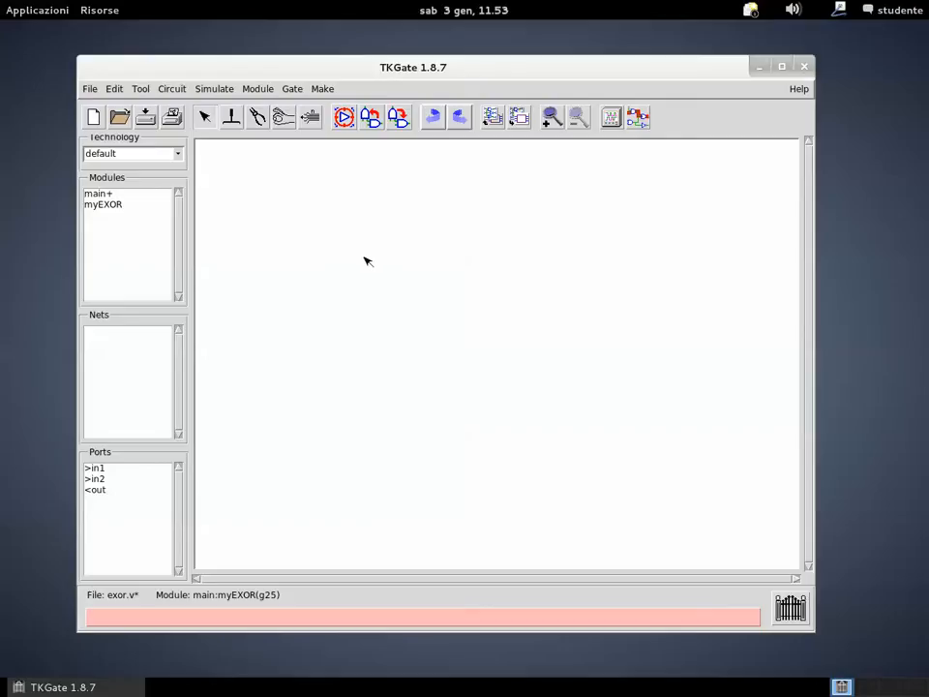
{"action": "left_click", "coordinate": [325, 89]}
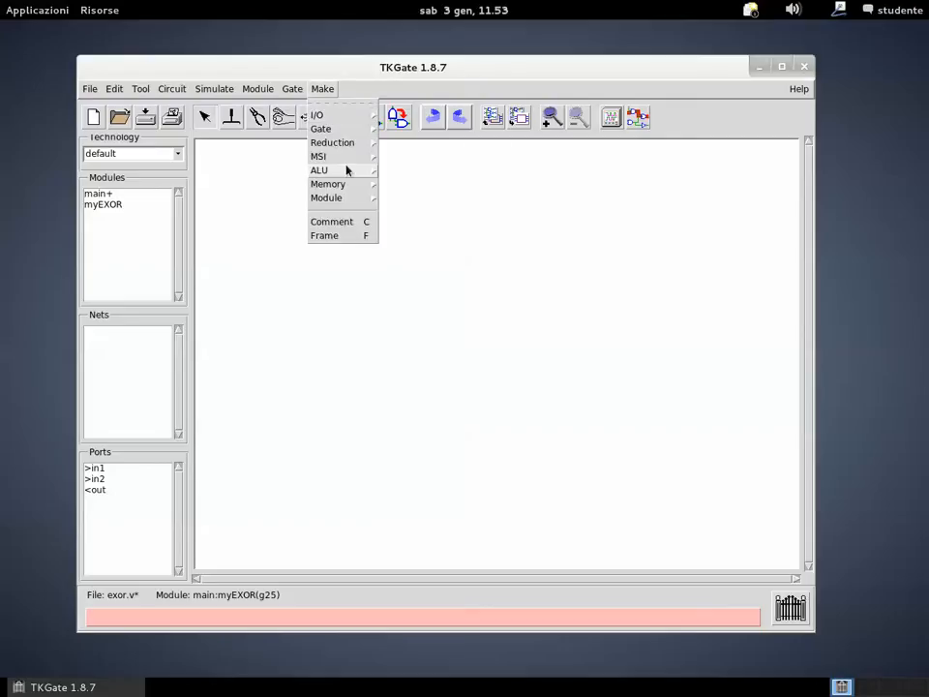
{"action": "mouse_move", "coordinate": [355, 205]}
{"action": "left_click", "coordinate": [397, 201]}
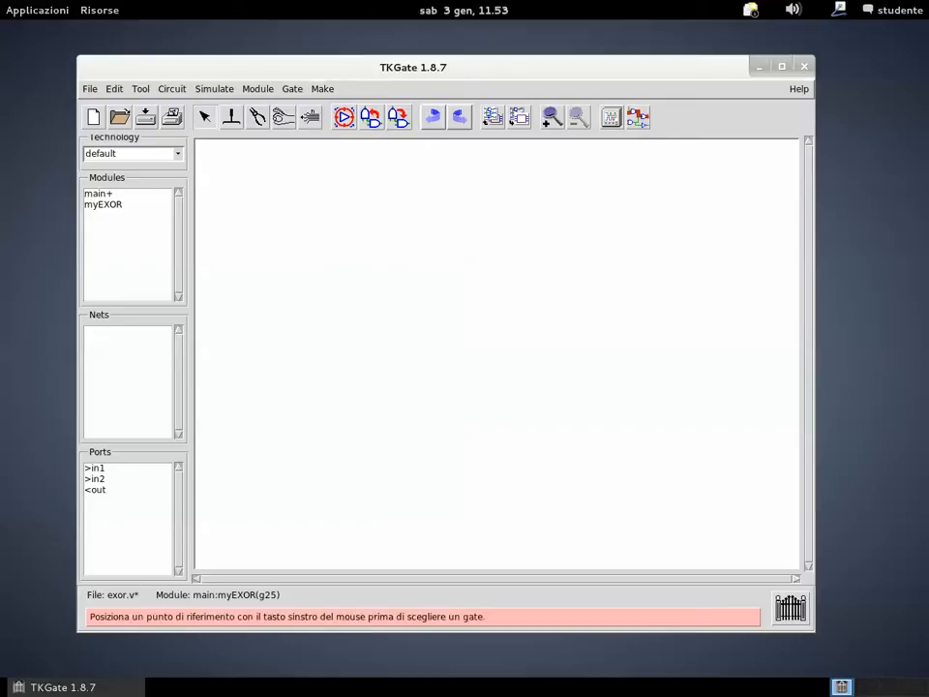
{"action": "left_click", "coordinate": [350, 259]}
{"action": "left_click_drag", "start_coordinate": [355, 264], "coordinate": [390, 301]}
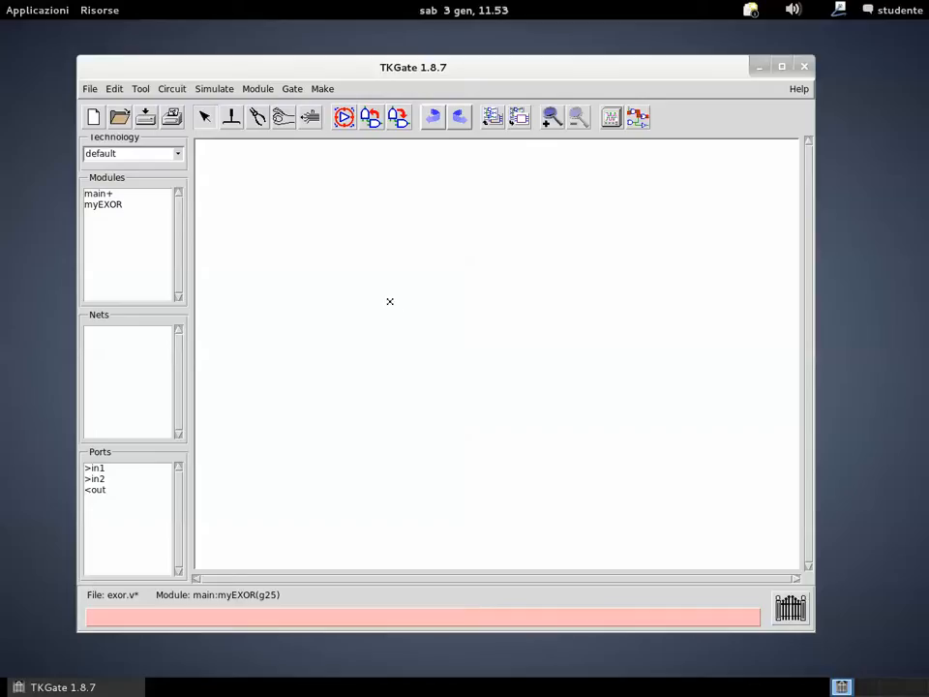
Step: Add a module instance with the function myINV inside the empty myEXOR module and slightly enlarge its block
{"action": "left_click", "coordinate": [369, 257]}
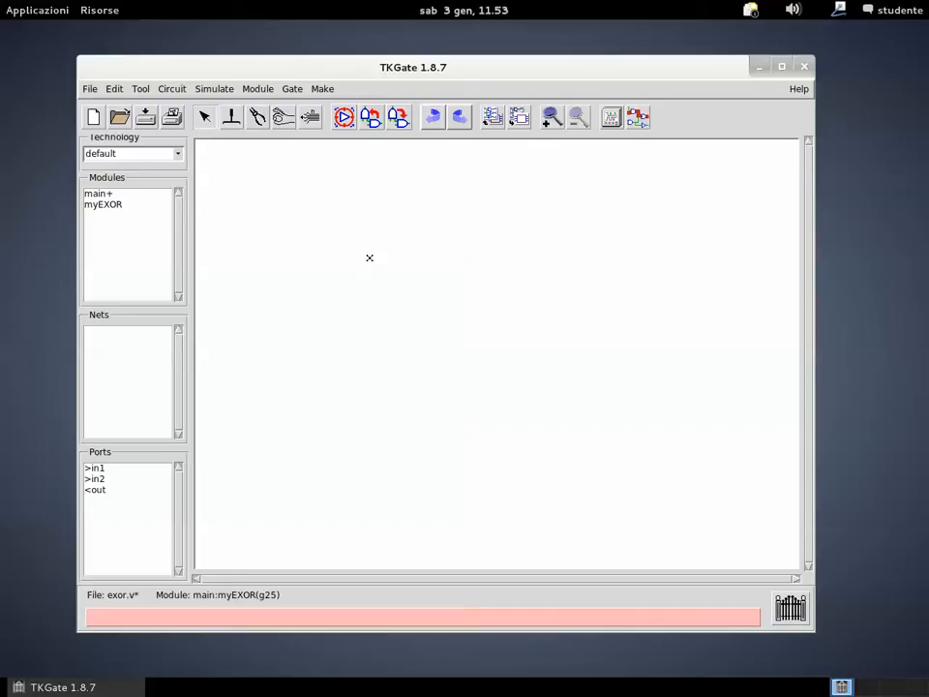
{"action": "left_click", "coordinate": [322, 88]}
{"action": "mouse_move", "coordinate": [326, 197]}
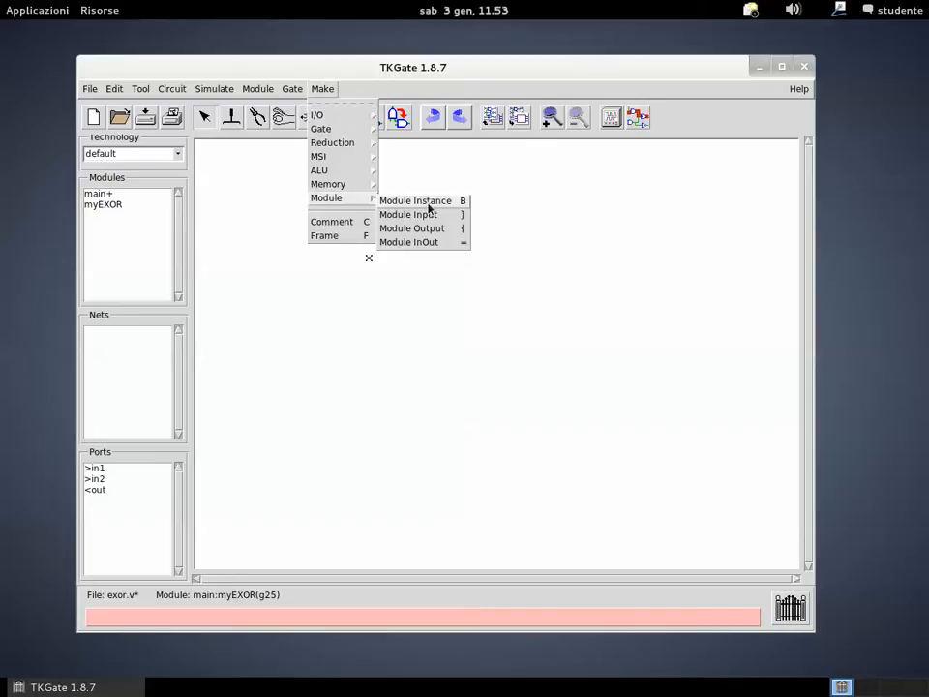
{"action": "left_click", "coordinate": [427, 201]}
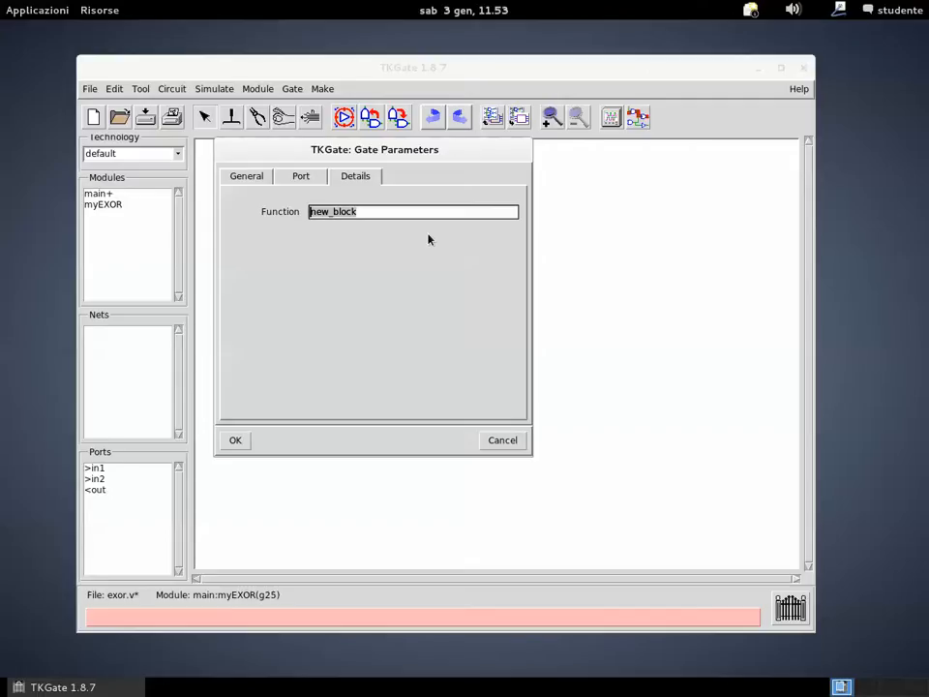
{"action": "type", "text": "myINV"}
{"action": "left_click", "coordinate": [236, 442]}
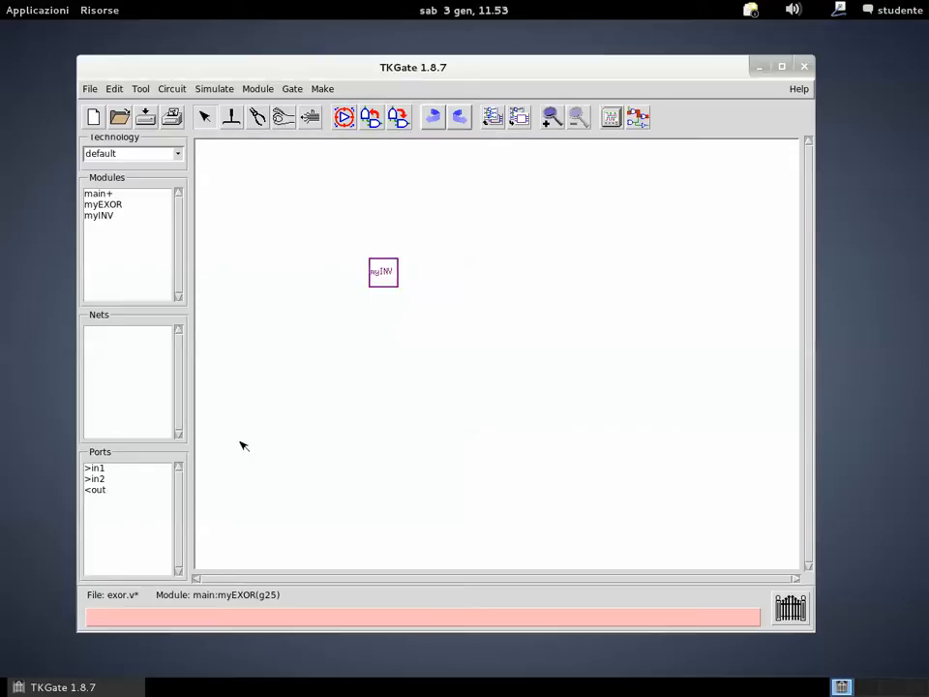
{"action": "left_click_drag", "start_coordinate": [399, 290], "coordinate": [411, 300]}
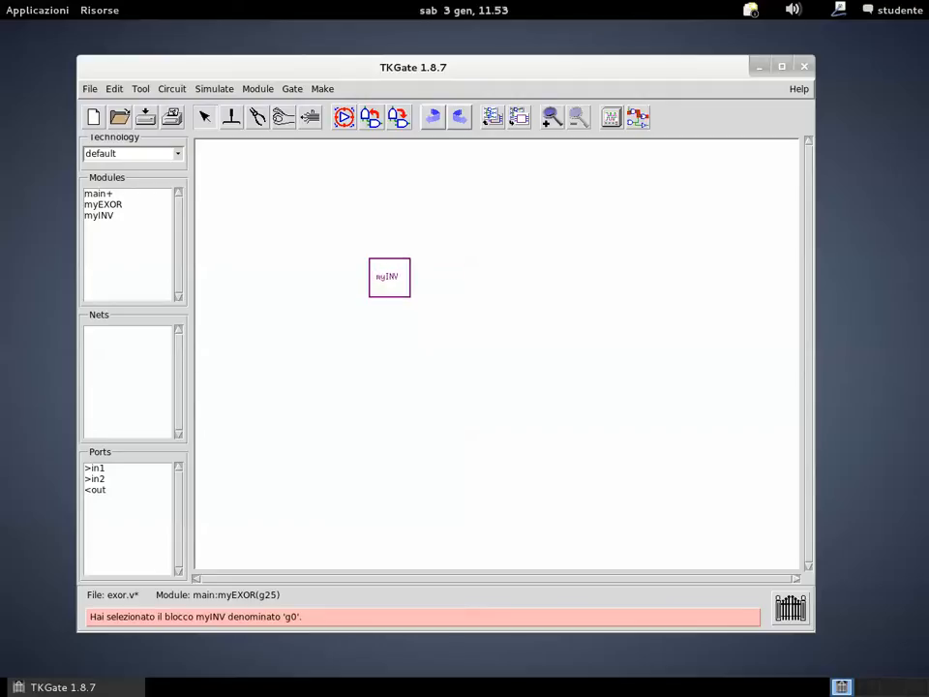
Step: Add an input port named in1 on the myINV block's left side and an output port named out on its right side
{"action": "right_click", "coordinate": [372, 279]}
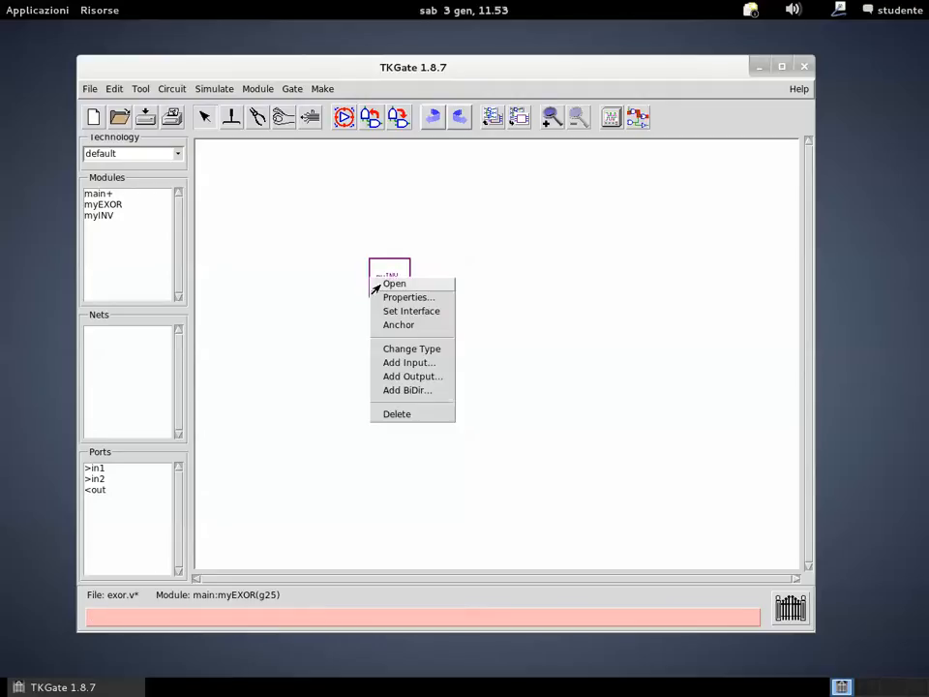
{"action": "left_click", "coordinate": [399, 362]}
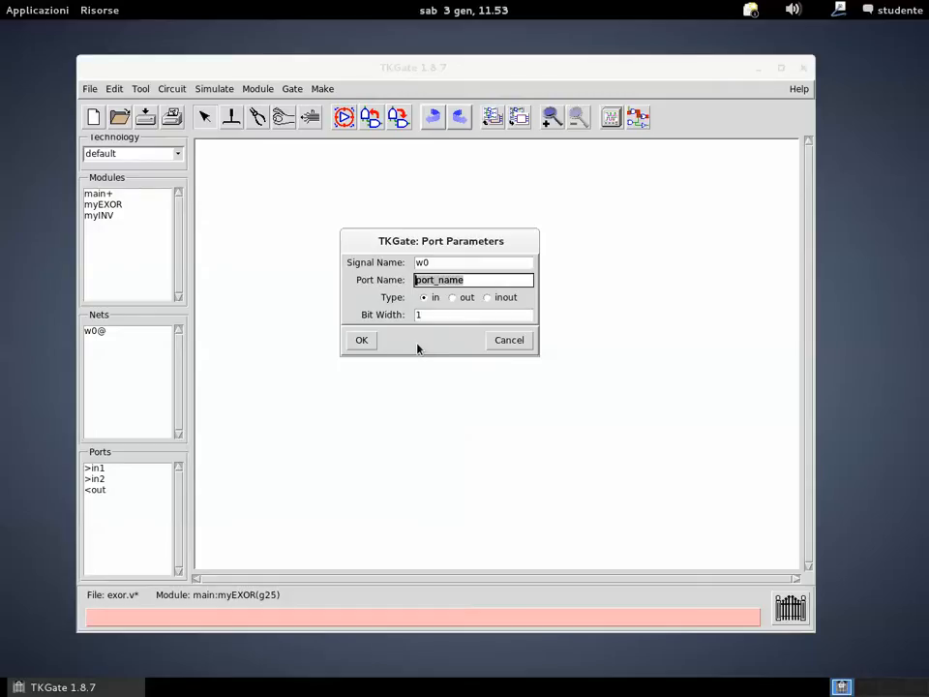
{"action": "type", "text": "in1"}
{"action": "left_click", "coordinate": [363, 340]}
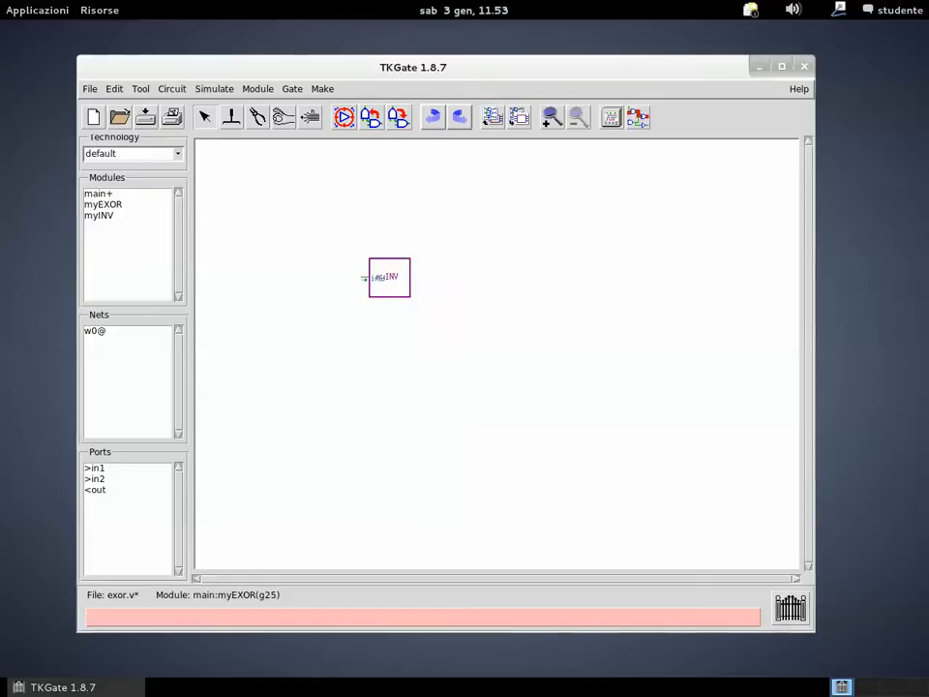
{"action": "right_click", "coordinate": [412, 279]}
{"action": "left_click", "coordinate": [447, 377]}
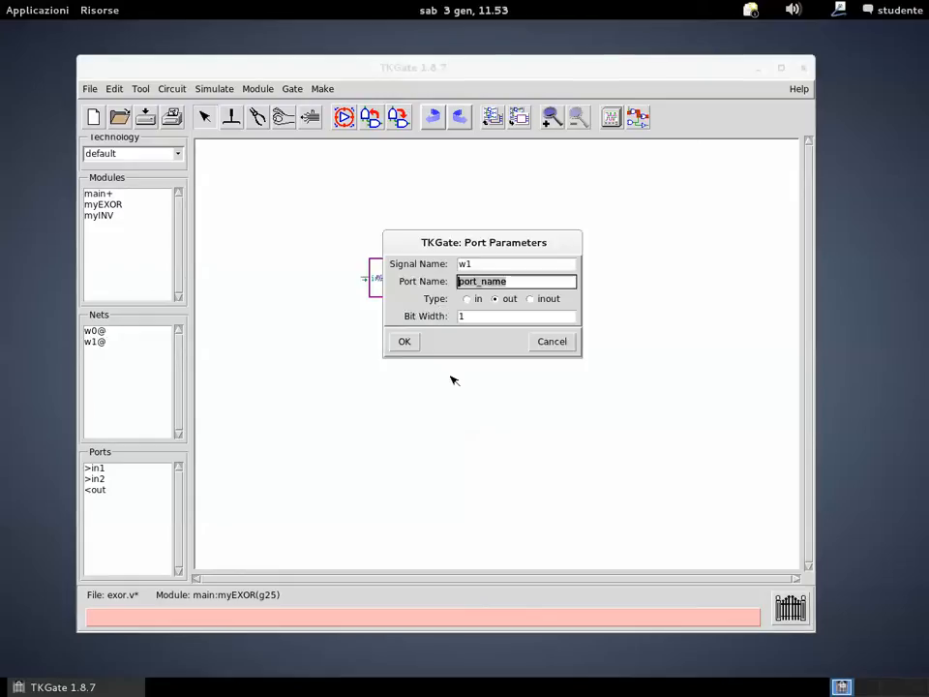
{"action": "type", "text": "out"}
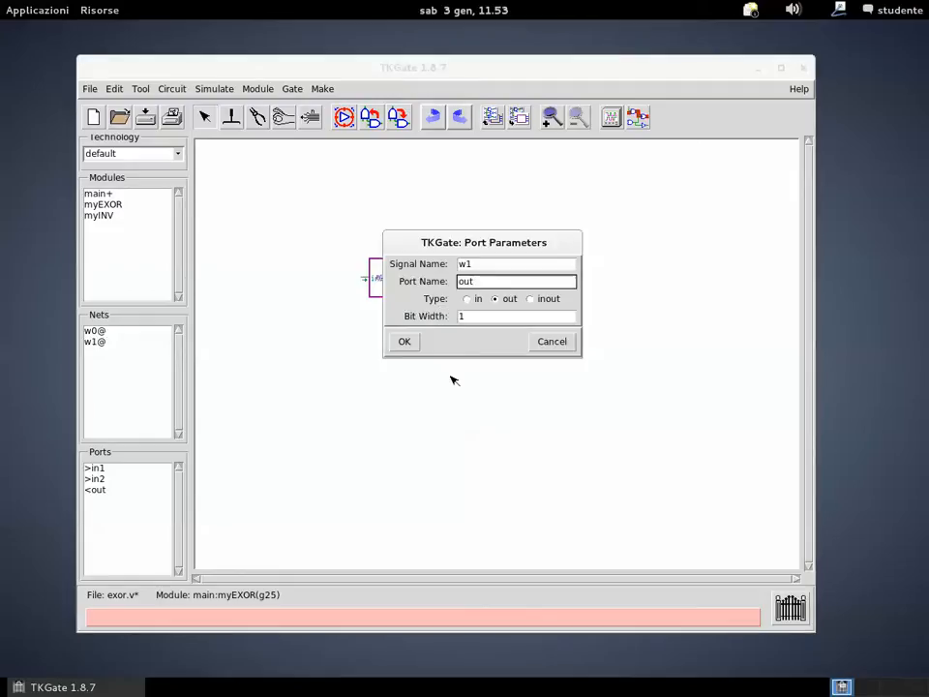
{"action": "left_click", "coordinate": [406, 344]}
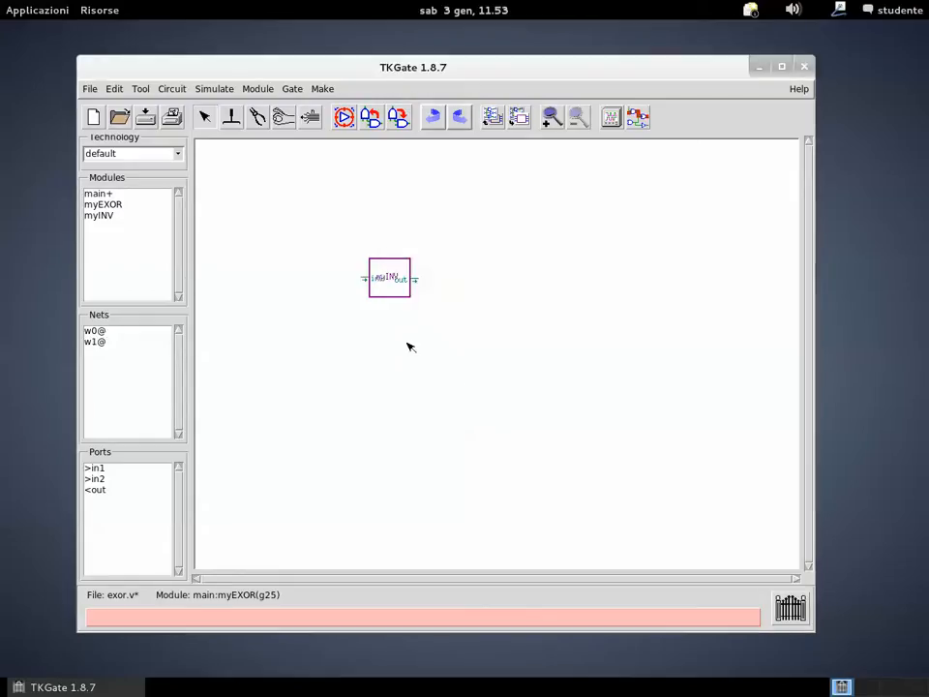
Step: Add a module instance with the function myNAND to the lower right of myINV and enlarge its block
{"action": "right_click", "coordinate": [494, 311]}
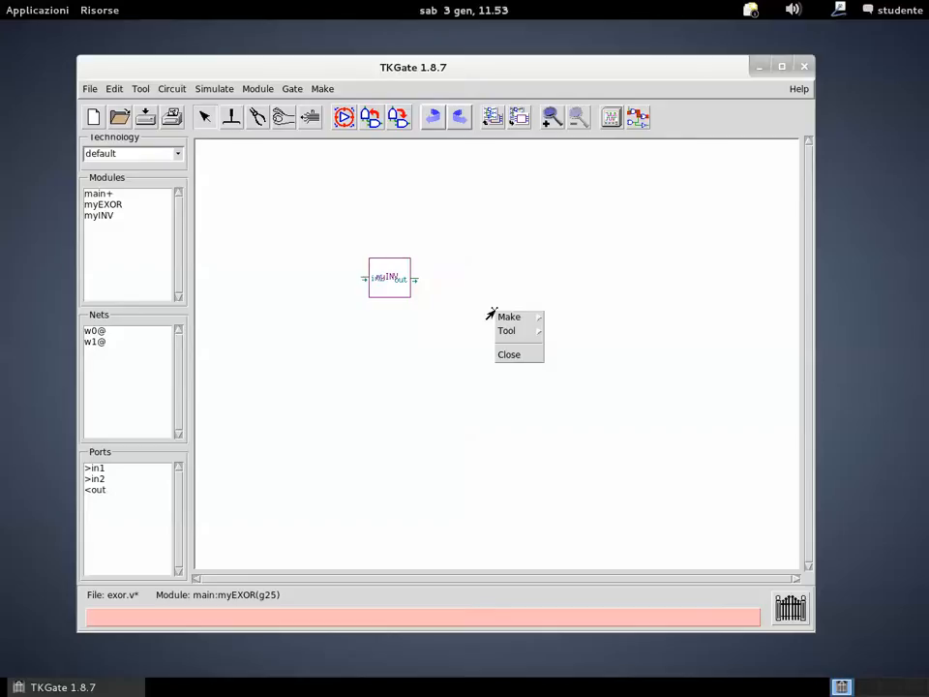
{"action": "mouse_move", "coordinate": [502, 319]}
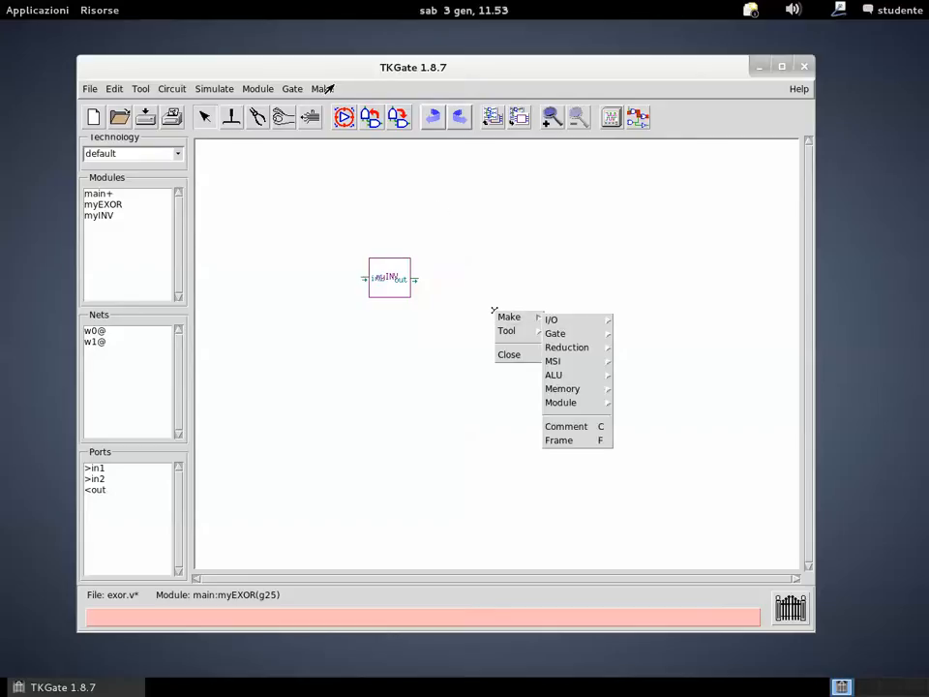
{"action": "left_click", "coordinate": [654, 403]}
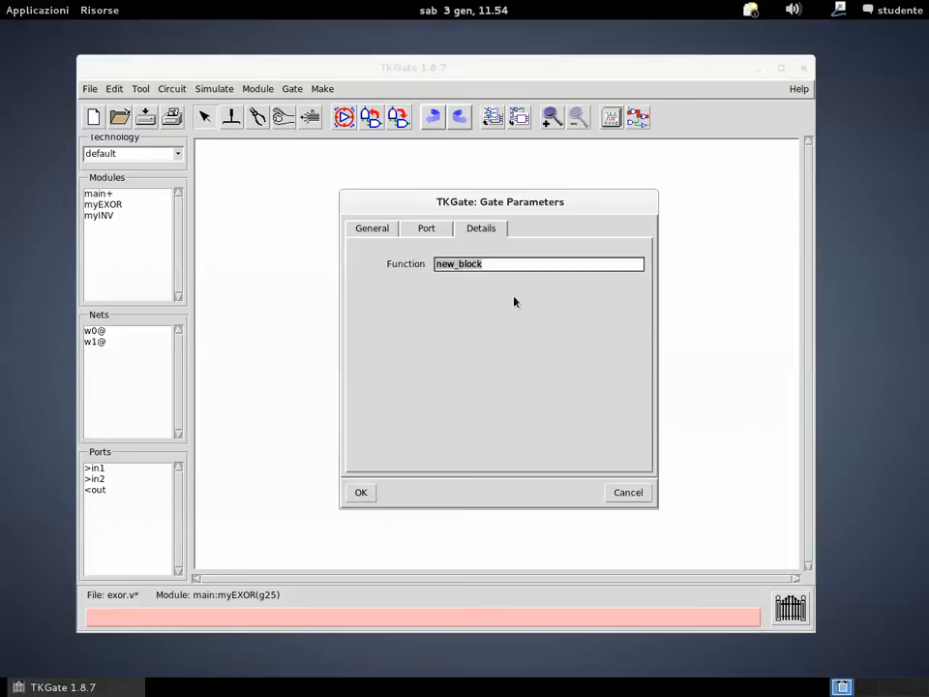
{"action": "type", "text": "myNAND"}
{"action": "left_click", "coordinate": [360, 492]}
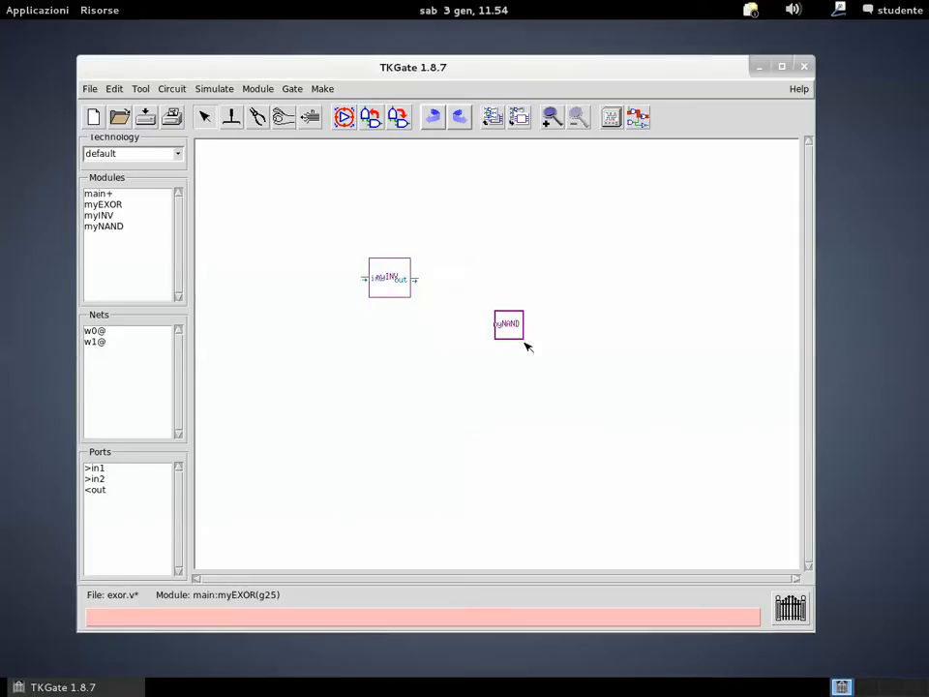
{"action": "left_click_drag", "start_coordinate": [523, 342], "coordinate": [555, 369]}
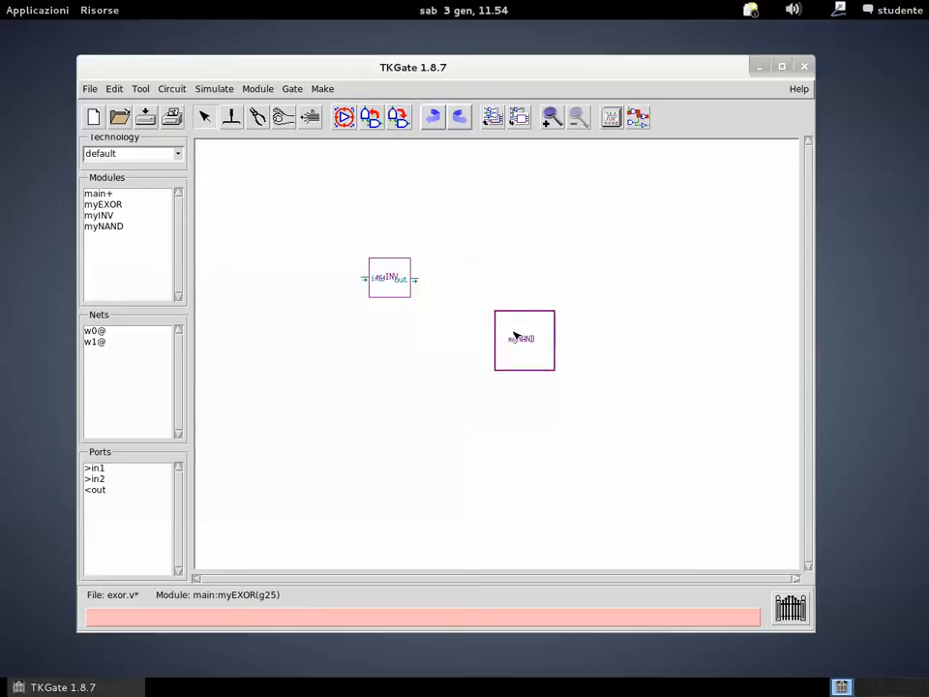
Step: Add an input port named in1 near the top of the myNAND block's left side
{"action": "right_click", "coordinate": [496, 326]}
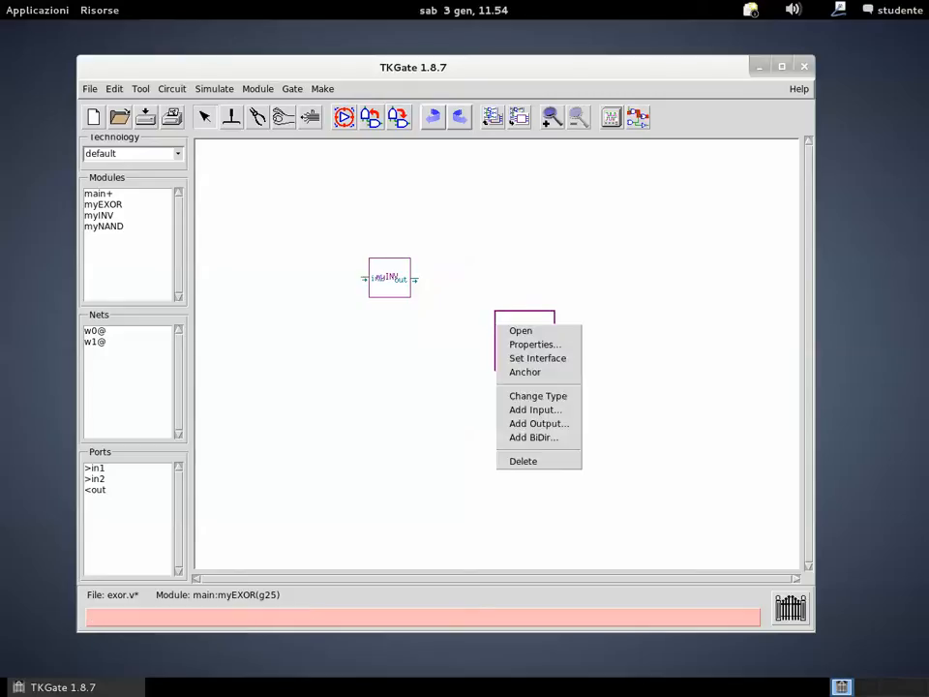
{"action": "left_click", "coordinate": [527, 410]}
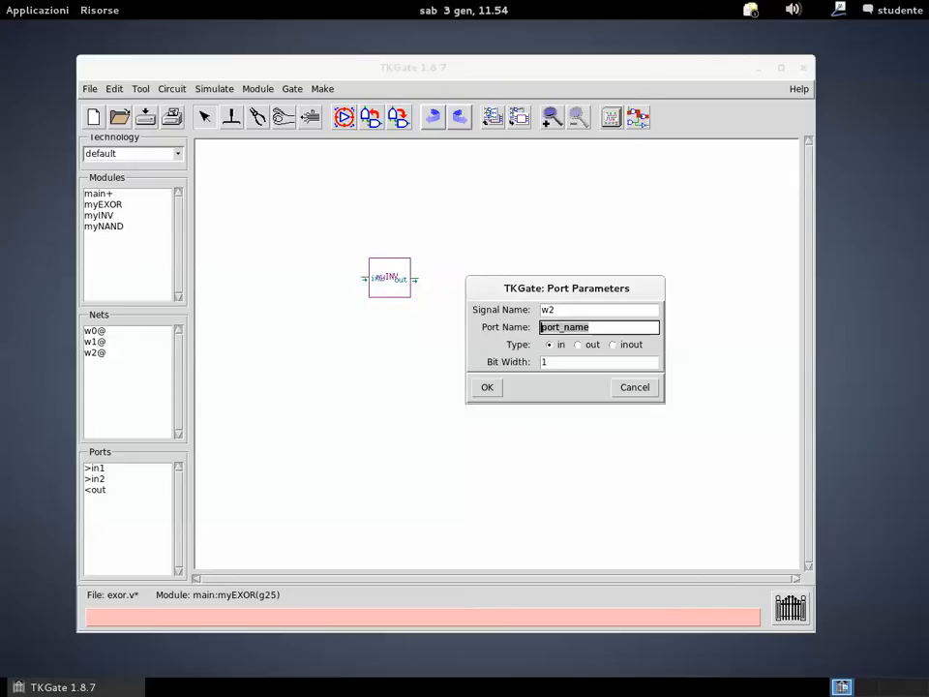
{"action": "key", "text": "BackSpace"}
{"action": "type", "text": "in1"}
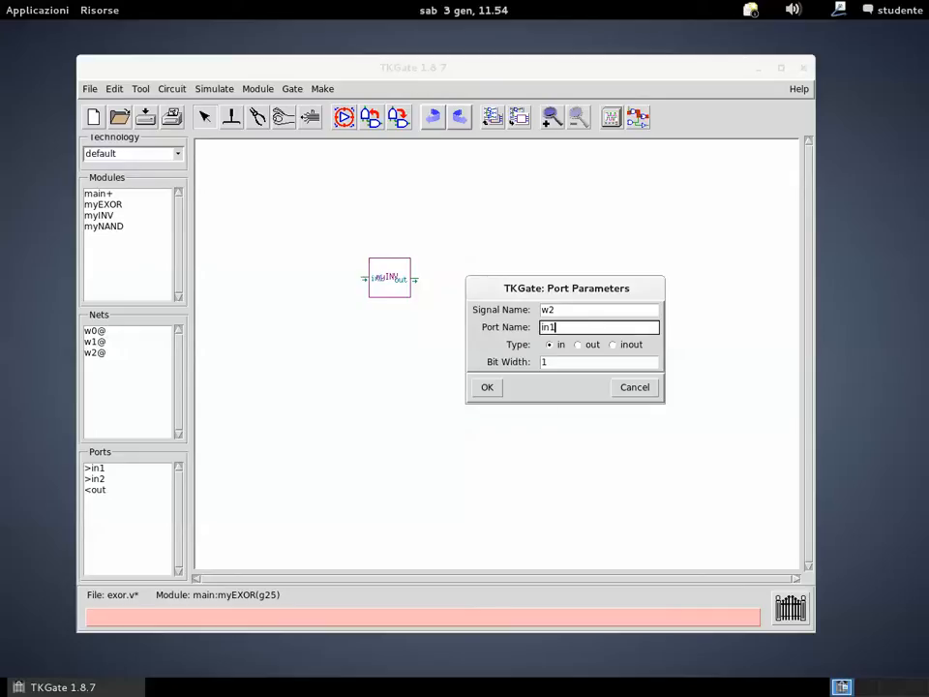
{"action": "left_click", "coordinate": [488, 387]}
Step: Add an input port named in2 below in1 on the myNAND block's left side
{"action": "right_click", "coordinate": [498, 357]}
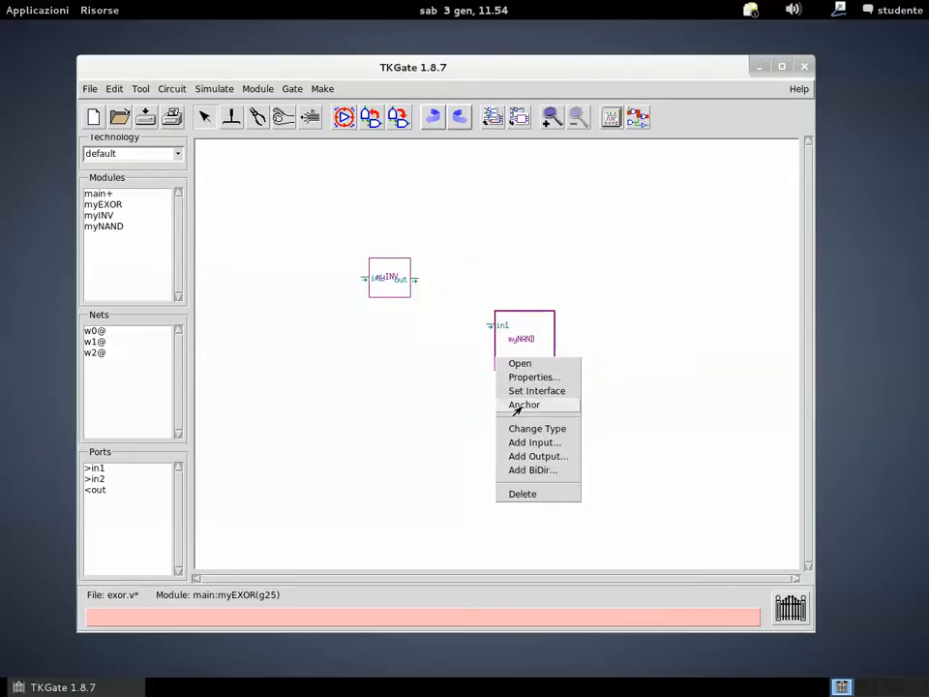
{"action": "left_click", "coordinate": [534, 442]}
{"action": "key", "text": "BackSpace"}
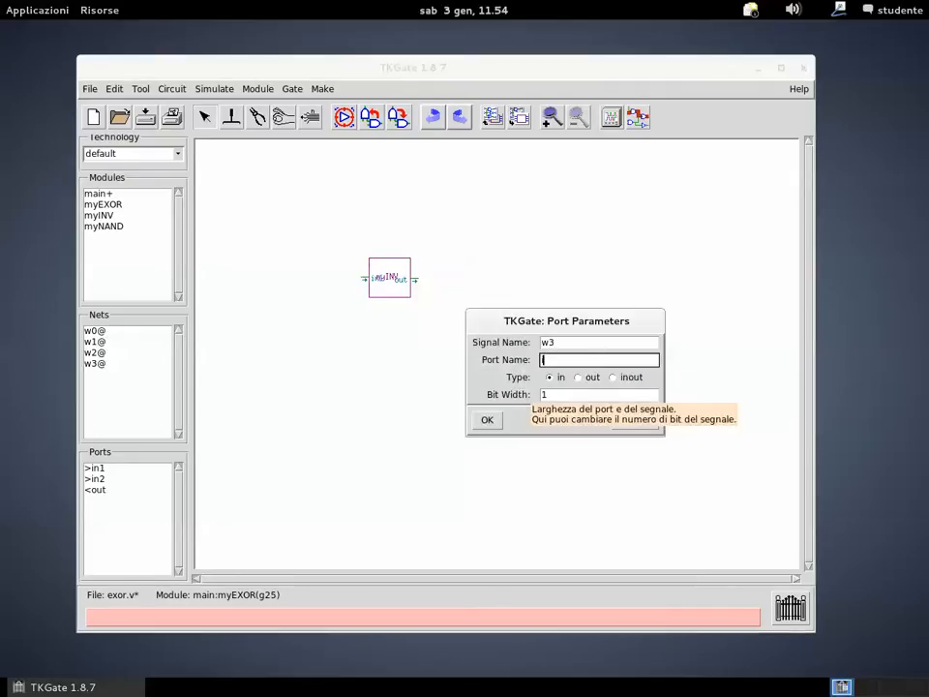
{"action": "type", "text": "in2"}
{"action": "left_click", "coordinate": [486, 420]}
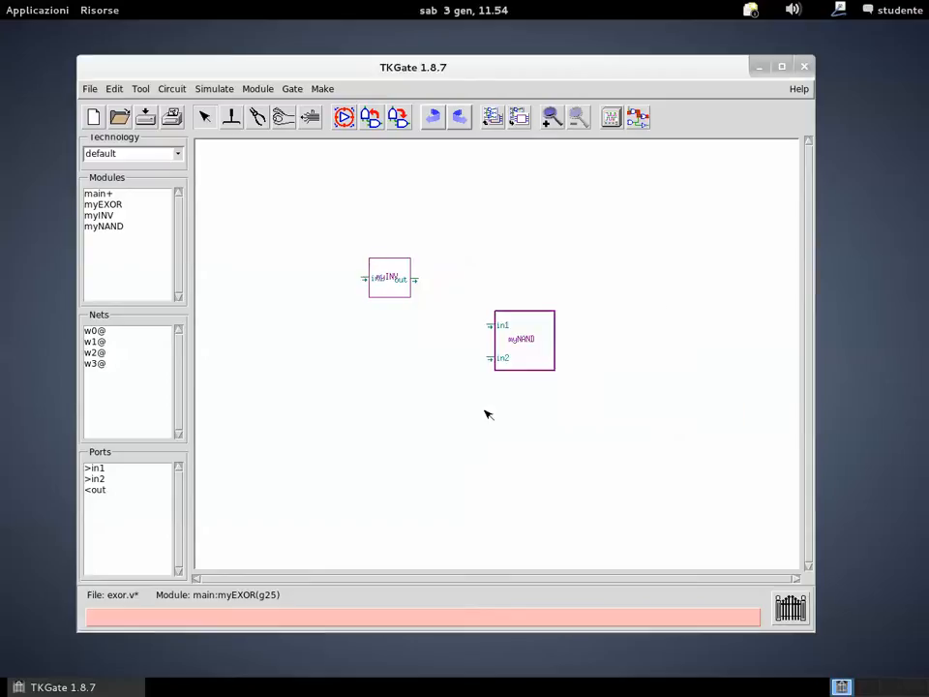
Step: Add an output port named out on the myNAND block's right side and move the block slightly up
{"action": "right_click", "coordinate": [554, 343]}
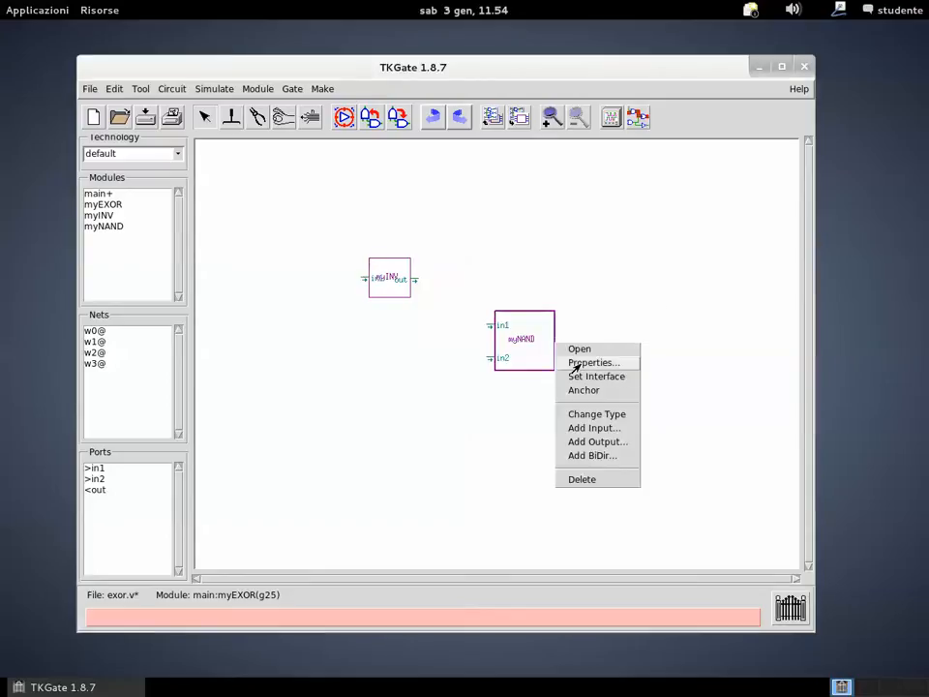
{"action": "left_click", "coordinate": [597, 441]}
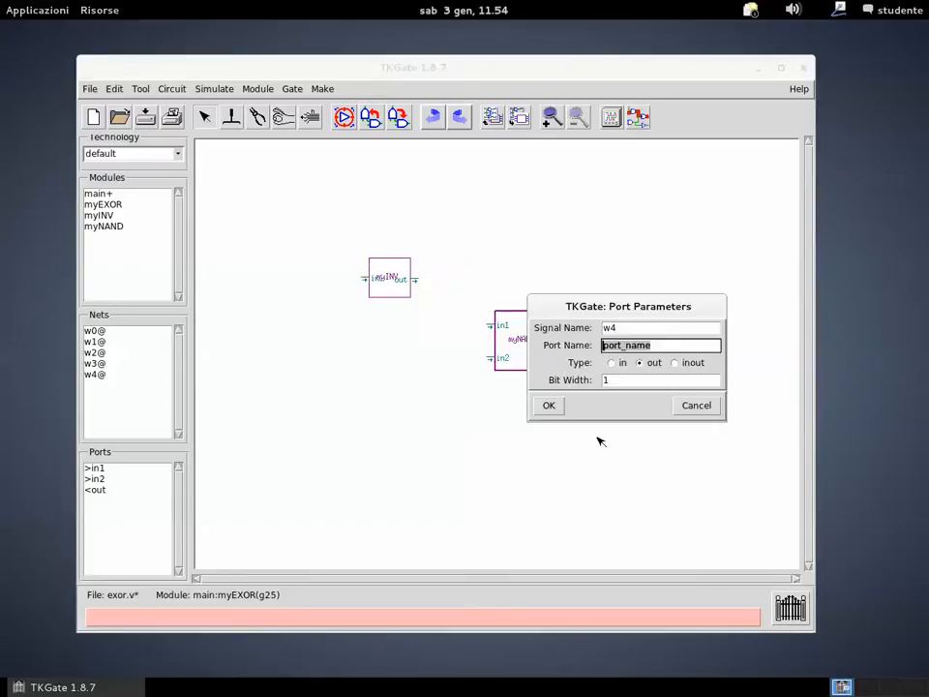
{"action": "type", "text": "out"}
{"action": "left_click", "coordinate": [553, 408]}
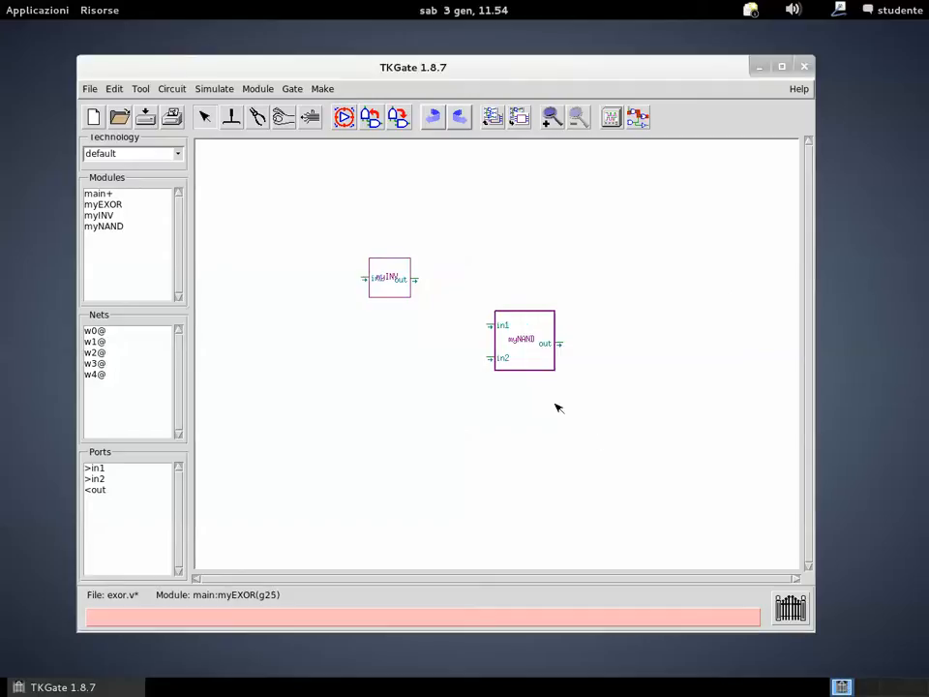
{"action": "left_click_drag", "start_coordinate": [516, 336], "coordinate": [507, 304]}
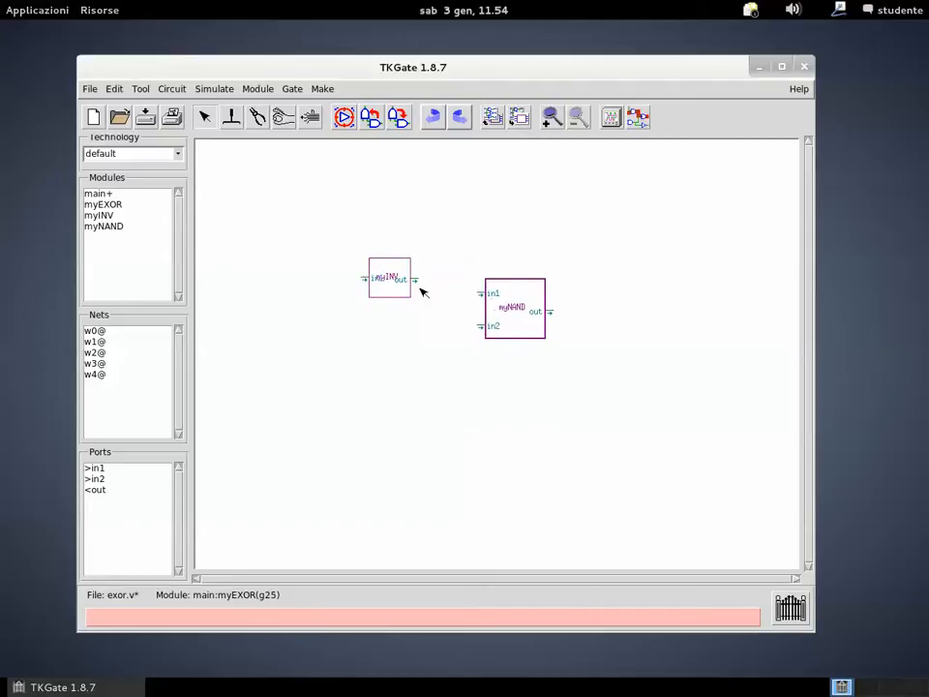
Step: Set the module interfaces of myINV and myNAND from their current blocks
{"action": "left_click", "coordinate": [394, 269]}
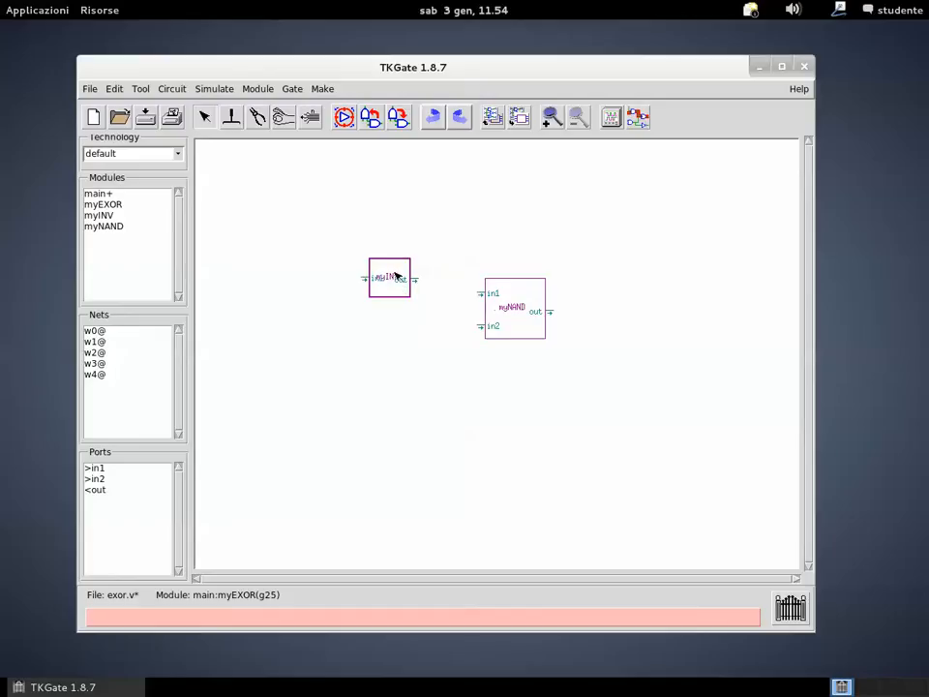
{"action": "left_click", "coordinate": [261, 89]}
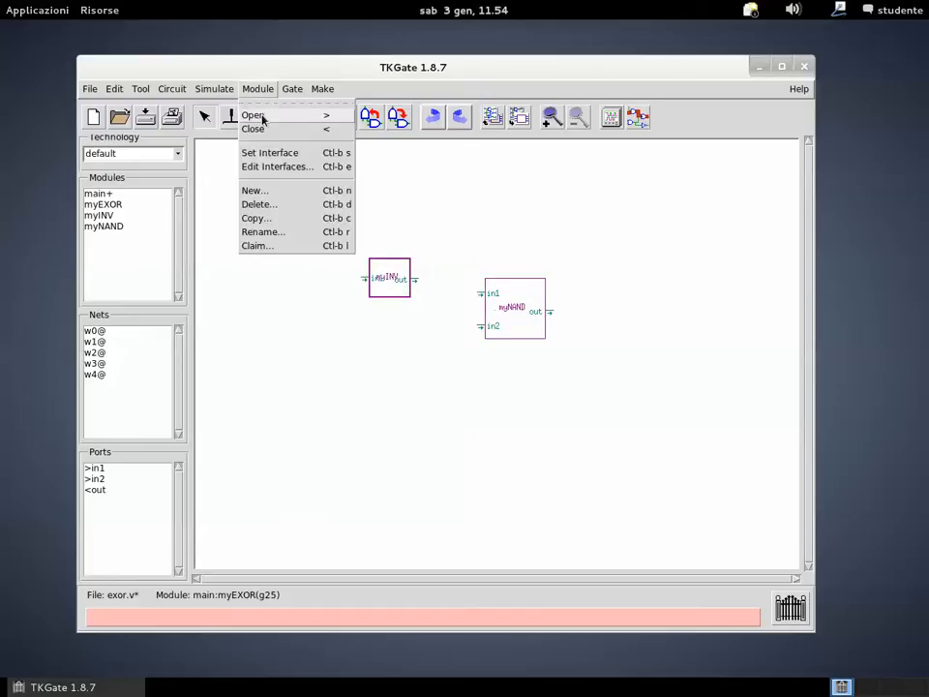
{"action": "left_click", "coordinate": [264, 153]}
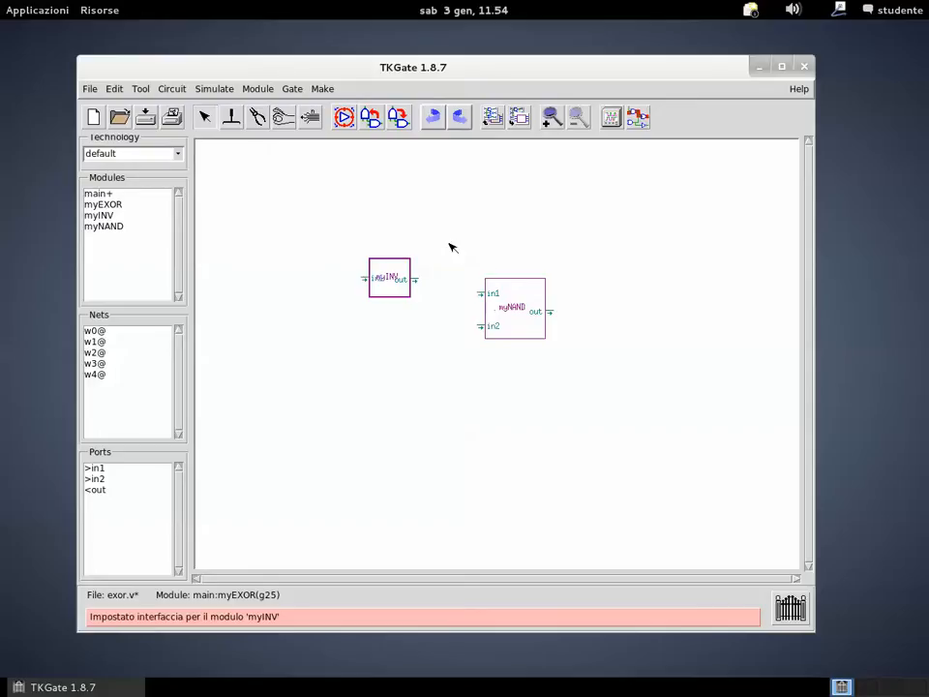
{"action": "left_click", "coordinate": [517, 298]}
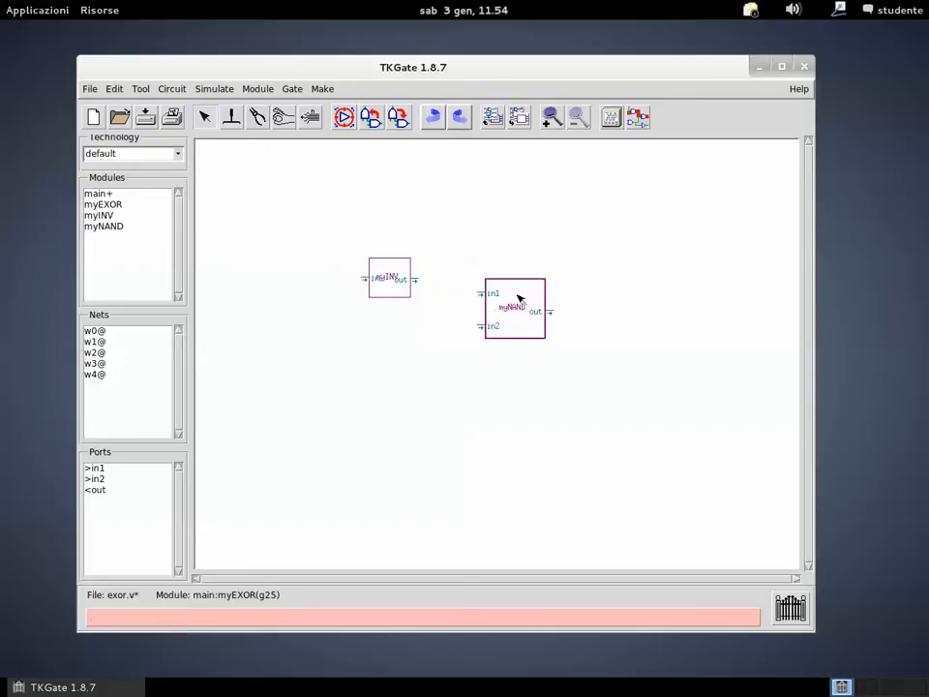
{"action": "left_click", "coordinate": [263, 90]}
{"action": "left_click", "coordinate": [272, 153]}
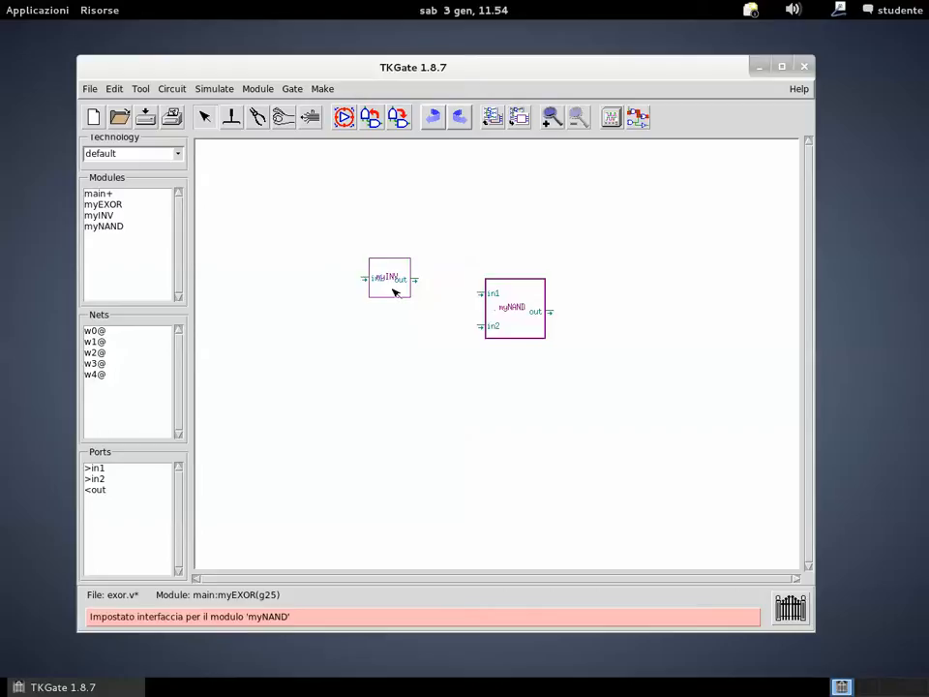
Step: Shift the myINV and myNAND blocks up and left, and add a second myINV instance directly below the first
{"action": "left_click_drag", "start_coordinate": [394, 290], "coordinate": [367, 269]}
{"action": "left_click_drag", "start_coordinate": [532, 302], "coordinate": [496, 287]}
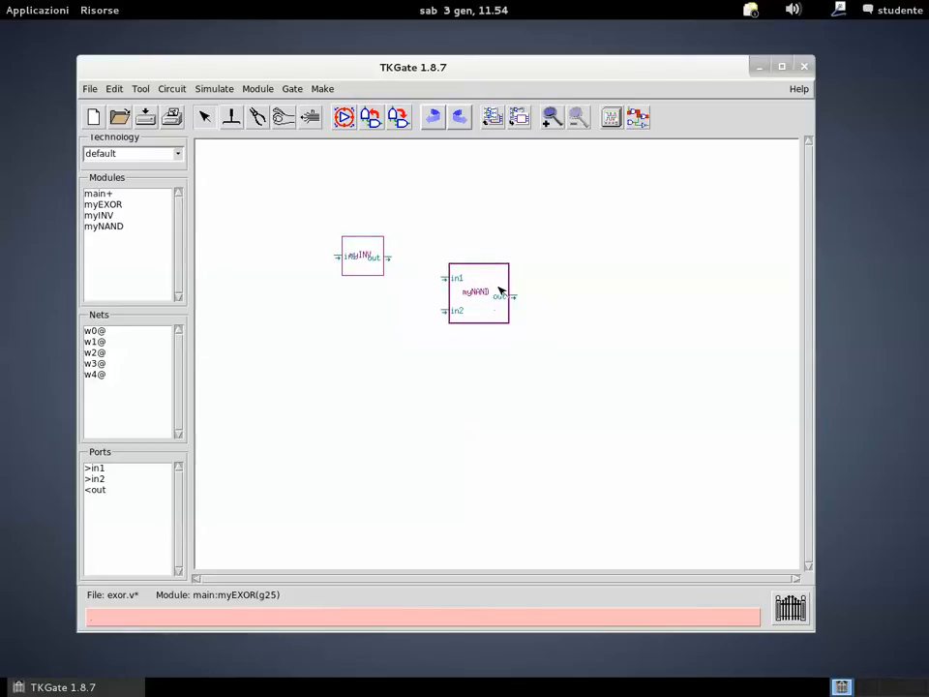
{"action": "right_click", "coordinate": [364, 350]}
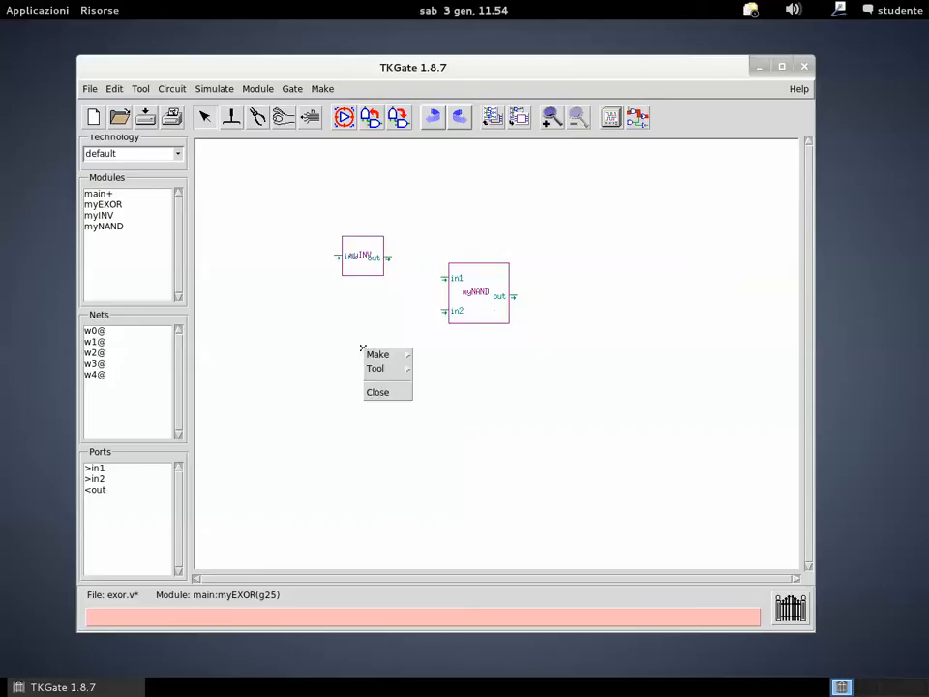
{"action": "mouse_move", "coordinate": [376, 356]}
{"action": "mouse_move", "coordinate": [426, 441]}
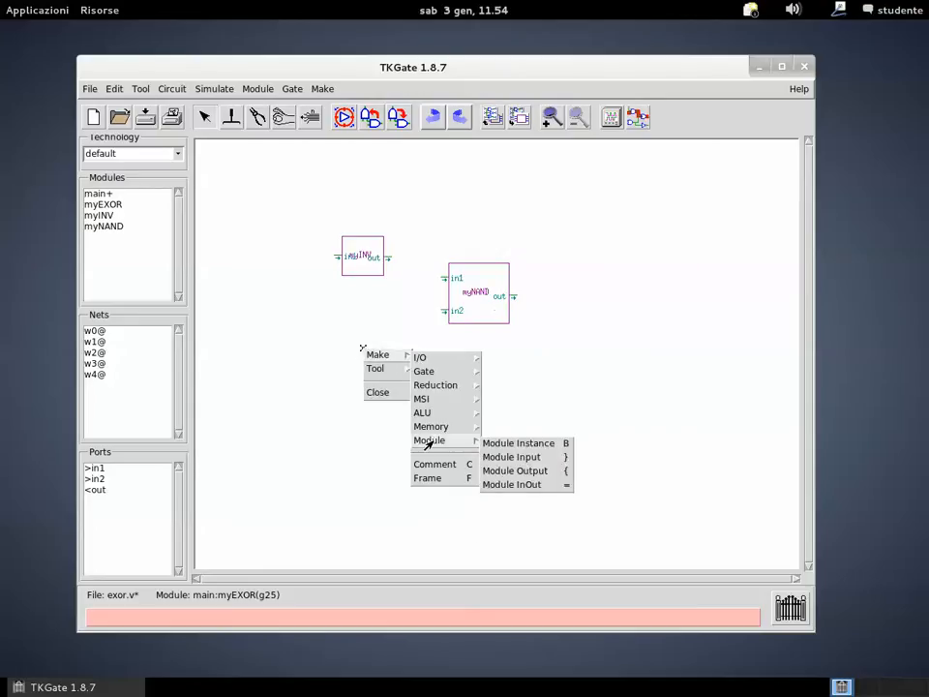
{"action": "left_click", "coordinate": [498, 443]}
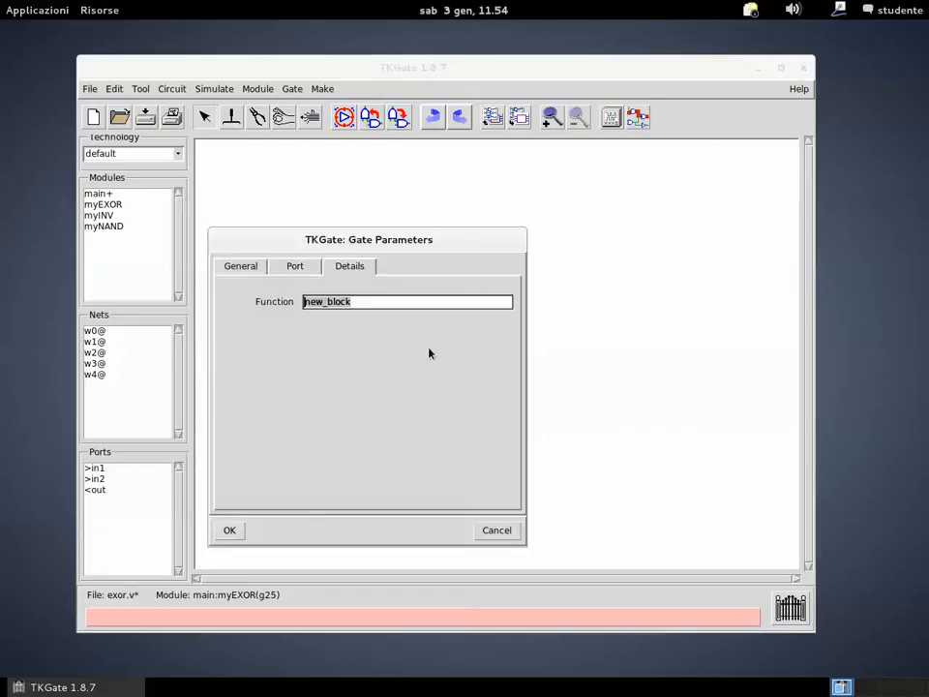
{"action": "type", "text": "my"}
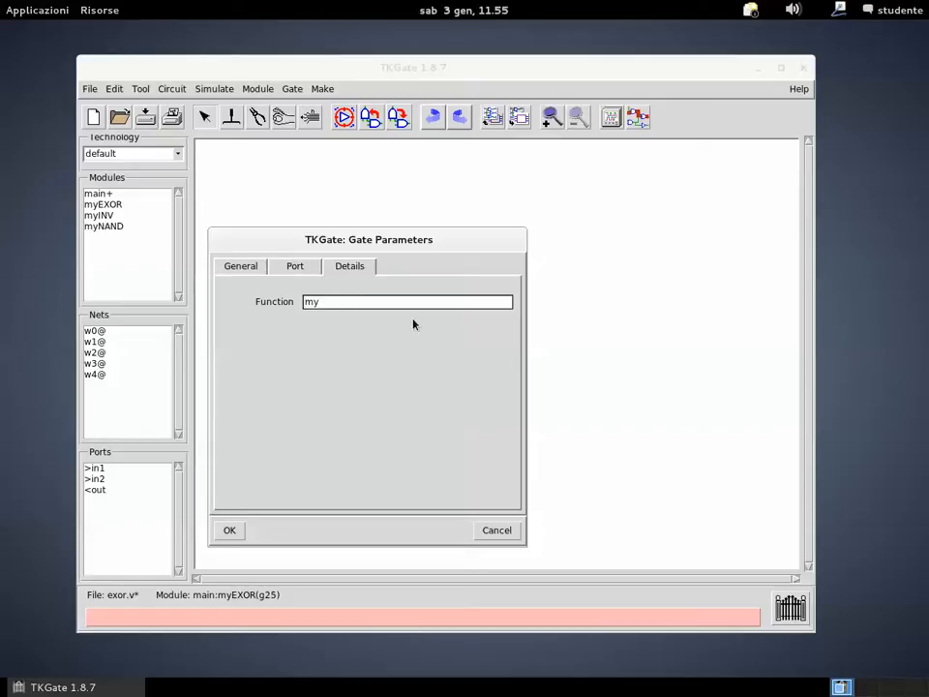
{"action": "type", "text": "INV"}
{"action": "left_click", "coordinate": [230, 530]}
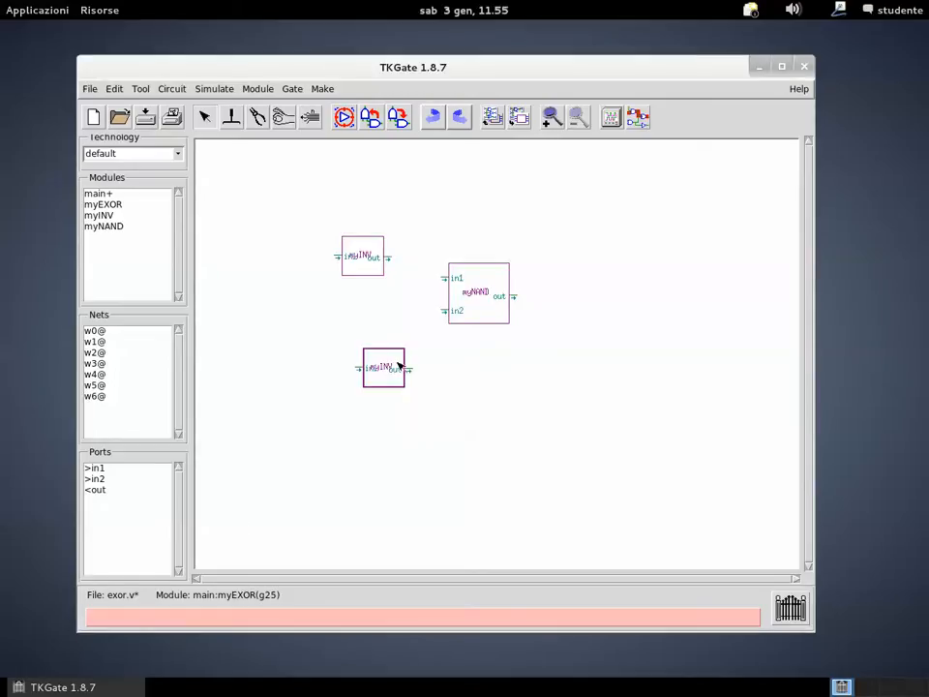
{"action": "left_click_drag", "start_coordinate": [397, 361], "coordinate": [379, 357]}
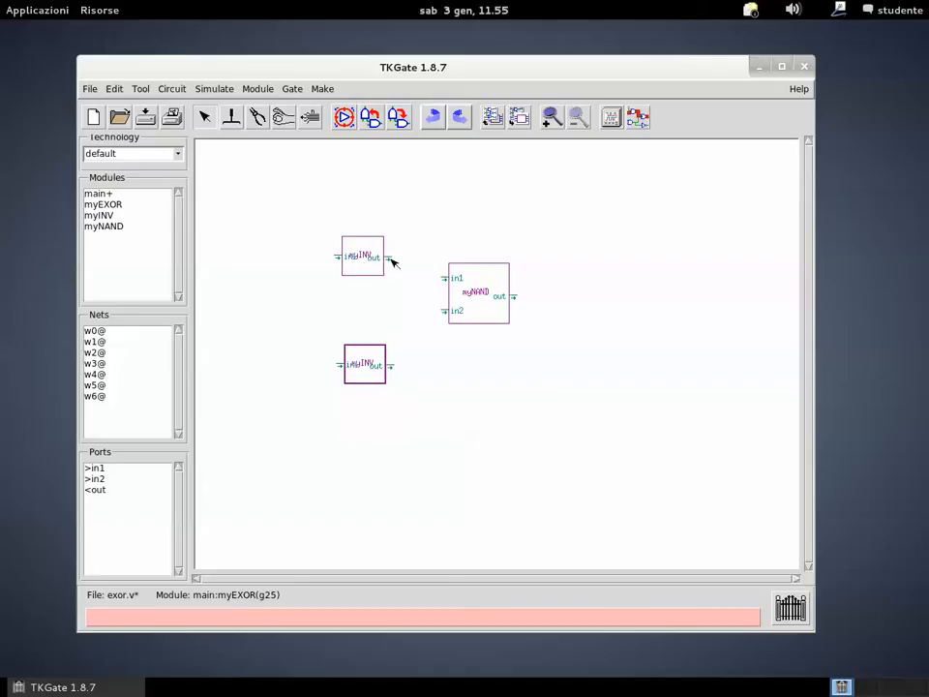
{"action": "left_click_drag", "start_coordinate": [497, 274], "coordinate": [495, 253]}
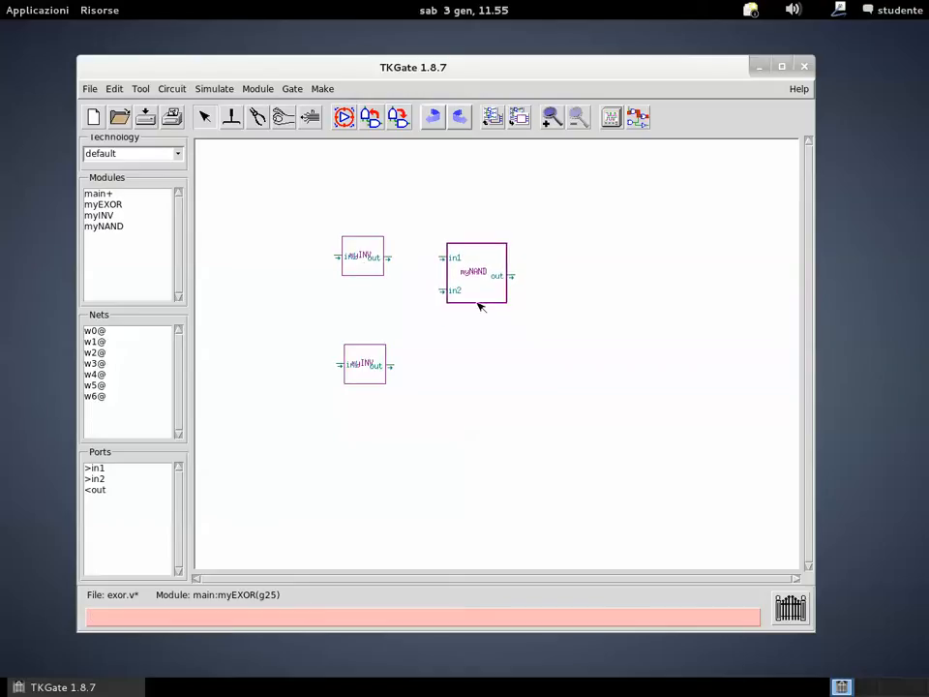
Step: Go back to the main module to view the gate-level XOR circuits and reopen the myEXOR module
{"action": "right_click", "coordinate": [460, 343]}
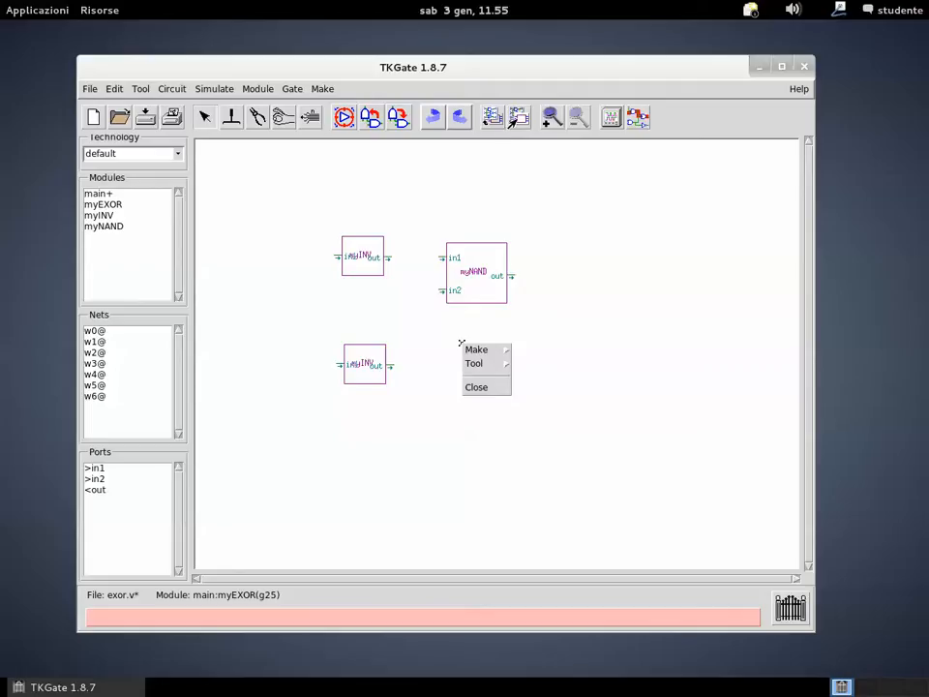
{"action": "left_click", "coordinate": [518, 117]}
{"action": "left_click", "coordinate": [518, 117]}
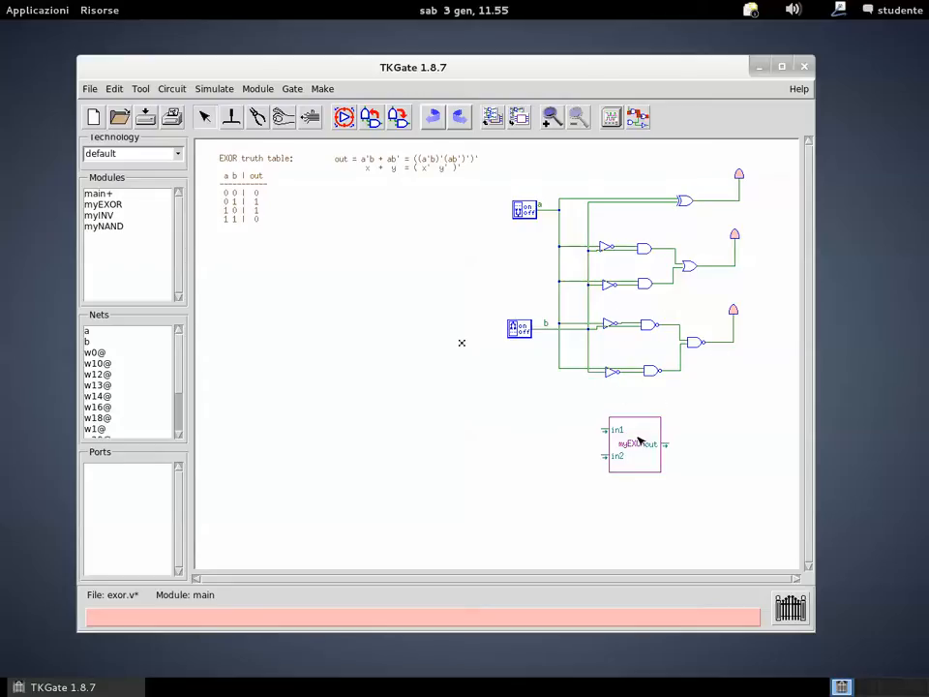
{"action": "left_click", "coordinate": [370, 116]}
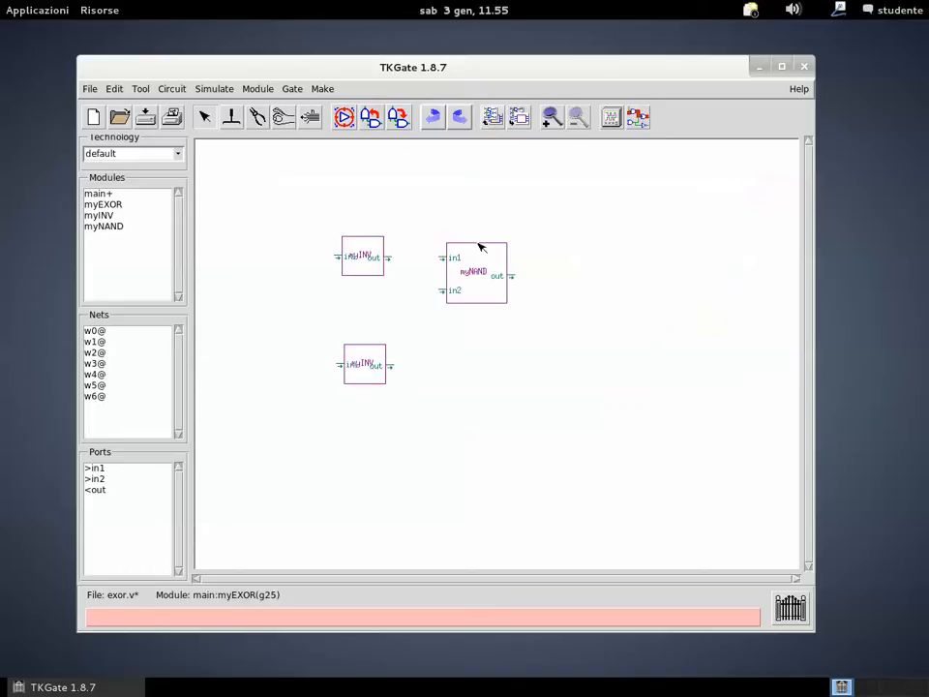
Step: Add a second module instance with the function myNAND below the first myNAND block
{"action": "right_click", "coordinate": [471, 364]}
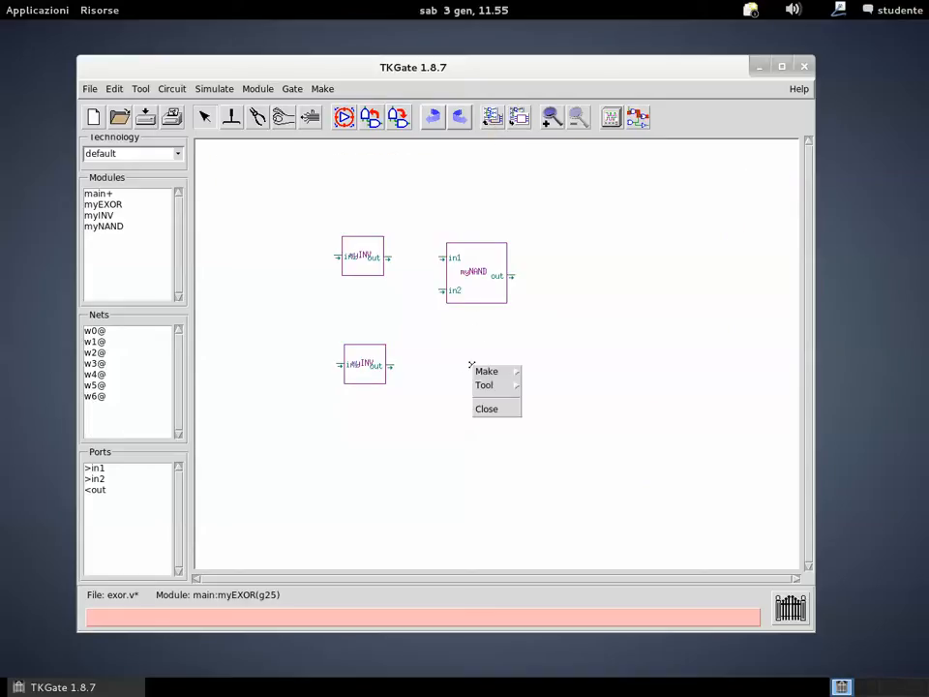
{"action": "mouse_move", "coordinate": [473, 367]}
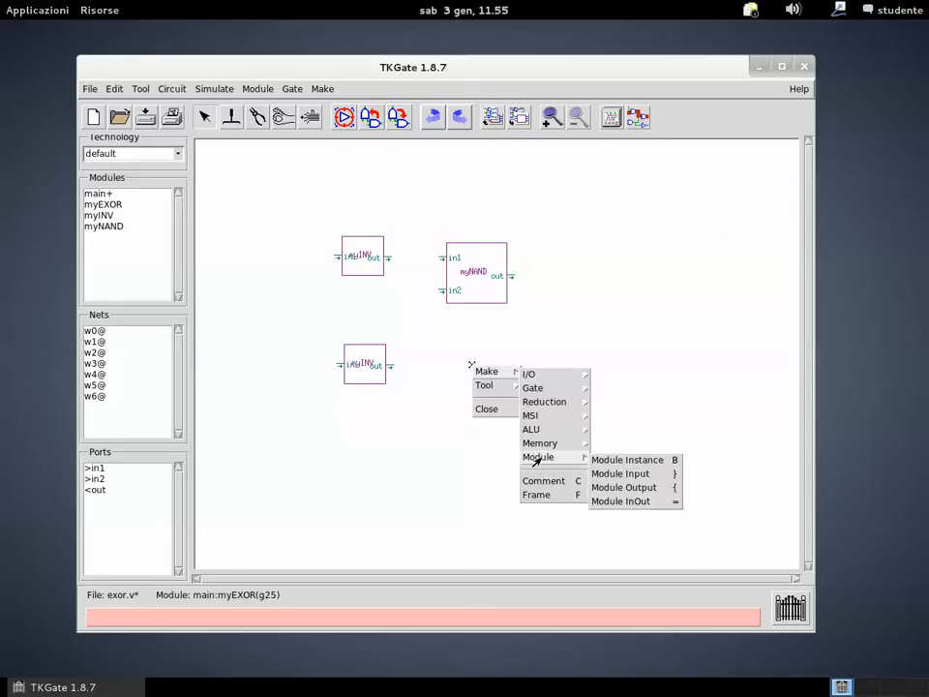
{"action": "left_click", "coordinate": [605, 461]}
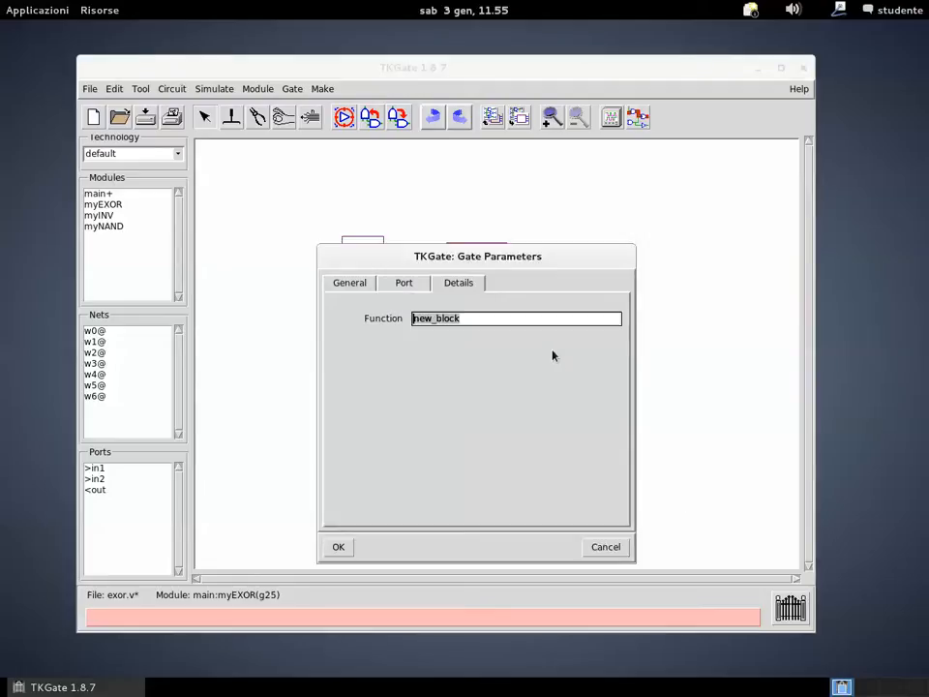
{"action": "type", "text": "myNAND"}
{"action": "left_click", "coordinate": [339, 547]}
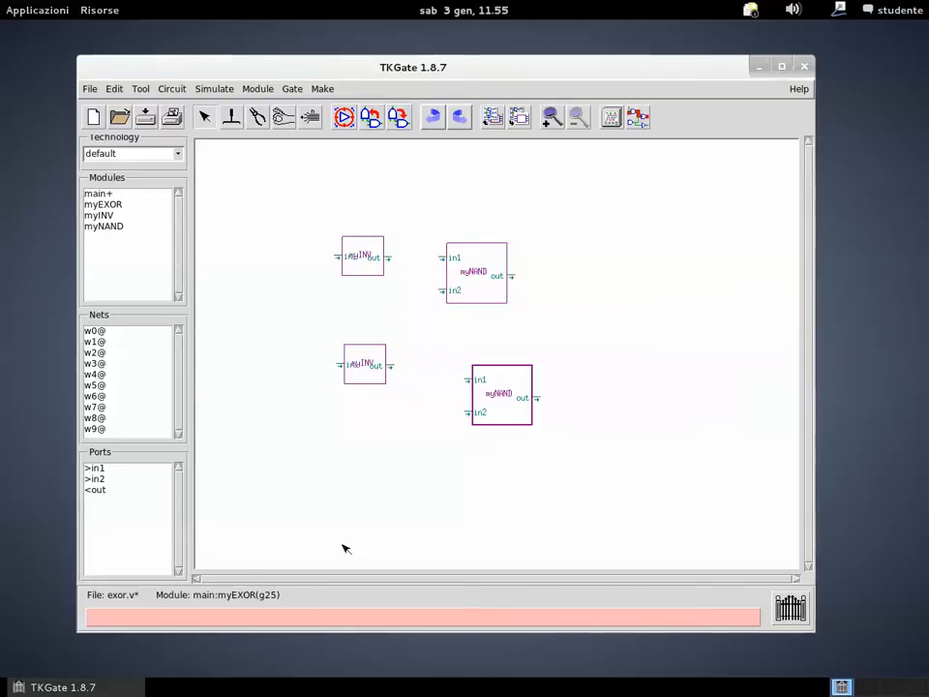
Step: Add a third myNAND instance to the right of the other two and align the second one beneath the first
{"action": "right_click", "coordinate": [581, 303]}
{"action": "mouse_move", "coordinate": [604, 315]}
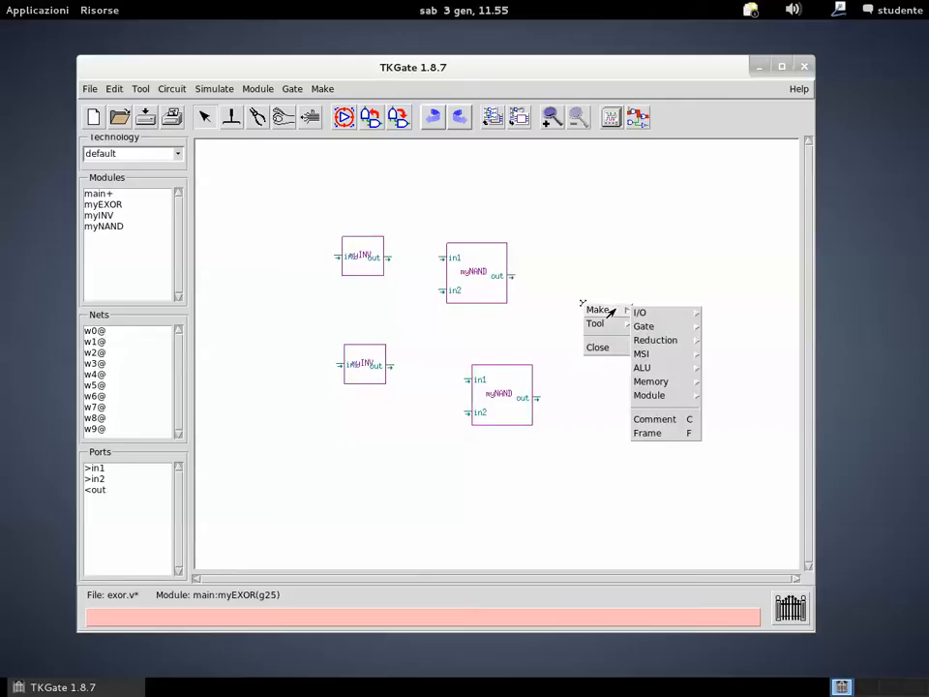
{"action": "mouse_move", "coordinate": [668, 394]}
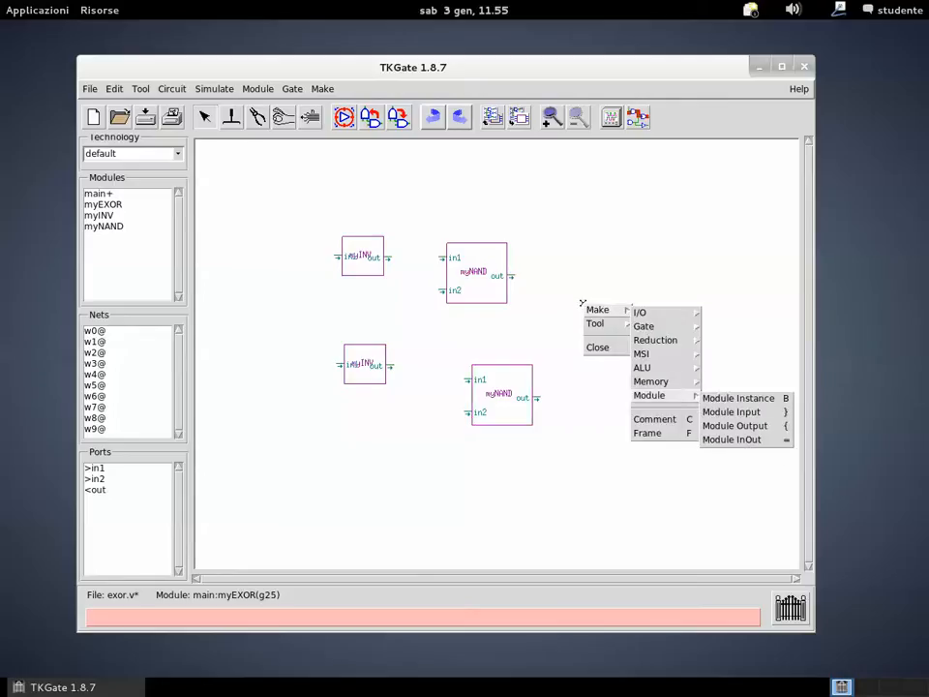
{"action": "left_click", "coordinate": [718, 400]}
{"action": "type", "text": "myNAND"}
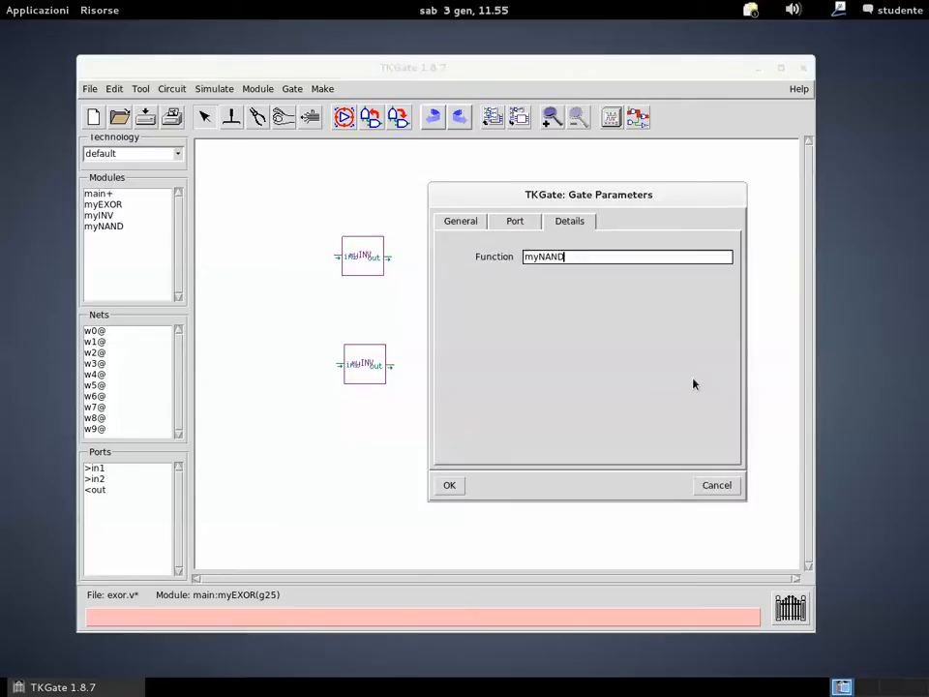
{"action": "left_click", "coordinate": [453, 487]}
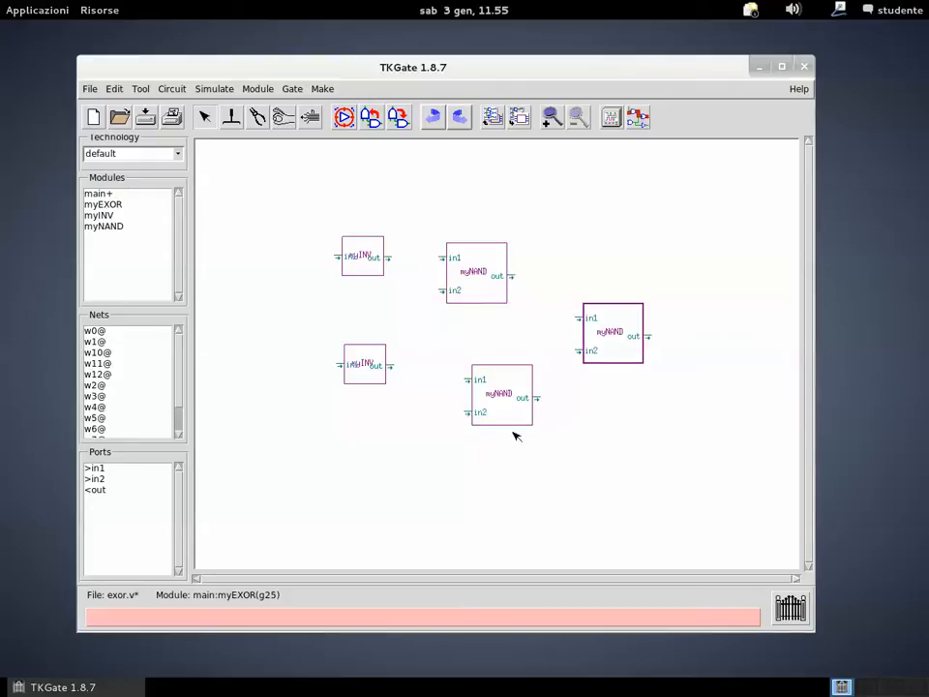
{"action": "left_click_drag", "start_coordinate": [528, 390], "coordinate": [505, 371]}
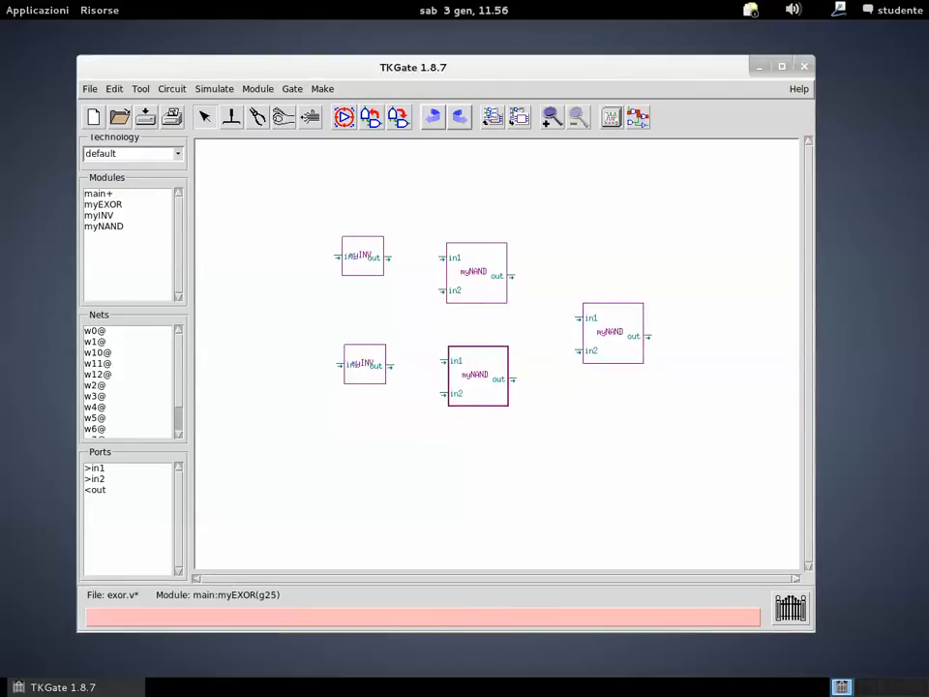
Step: Wire the upper and lower myNAND outputs to in1 and in2 of the rightmost myNAND block
{"action": "mouse_move", "coordinate": [516, 277]}
{"action": "left_mouse_down"}
{"action": "mouse_move", "coordinate": [575, 303]}
{"action": "mouse_move", "coordinate": [578, 318]}
{"action": "left_mouse_up"}
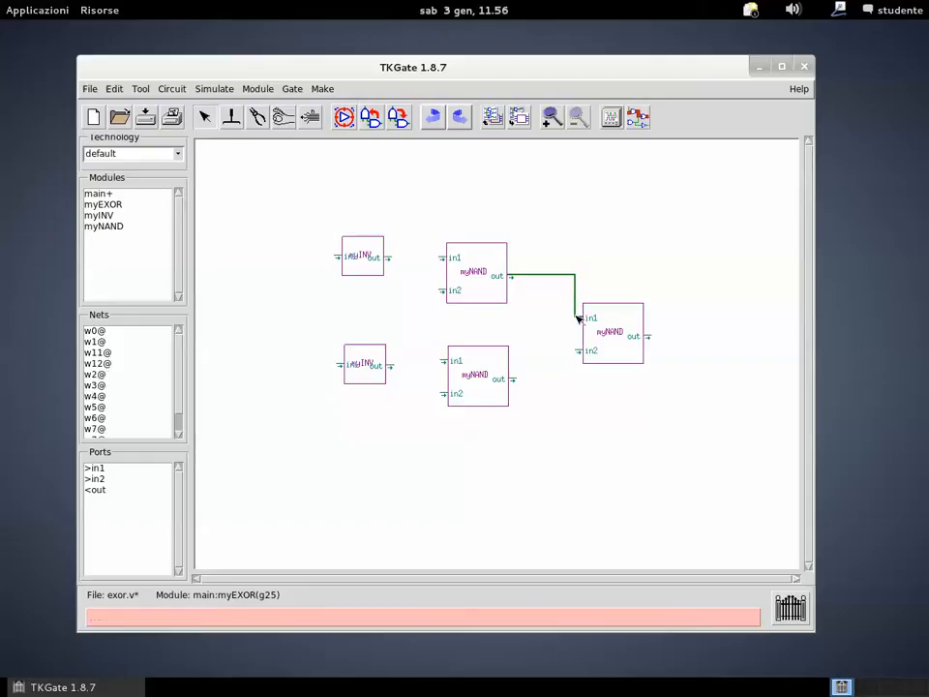
{"action": "left_click", "coordinate": [514, 378]}
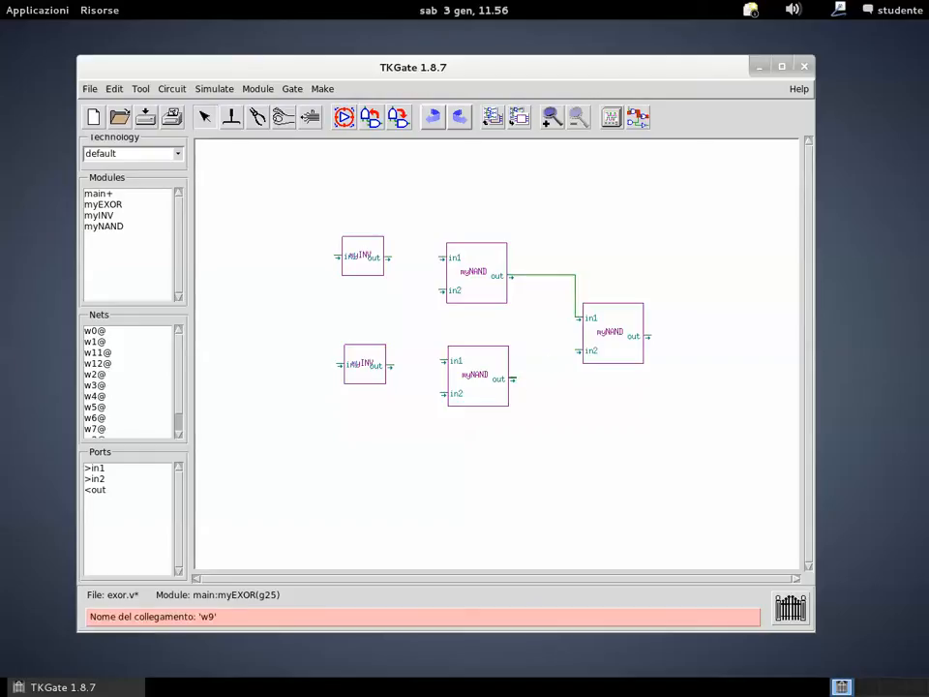
{"action": "left_click_drag", "start_coordinate": [568, 361], "coordinate": [577, 350]}
Step: Wire the lower myINV output to in2 of the lower myNAND and the upper myINV output to in1 of the upper myNAND
{"action": "left_click_drag", "start_coordinate": [380, 357], "coordinate": [441, 388]}
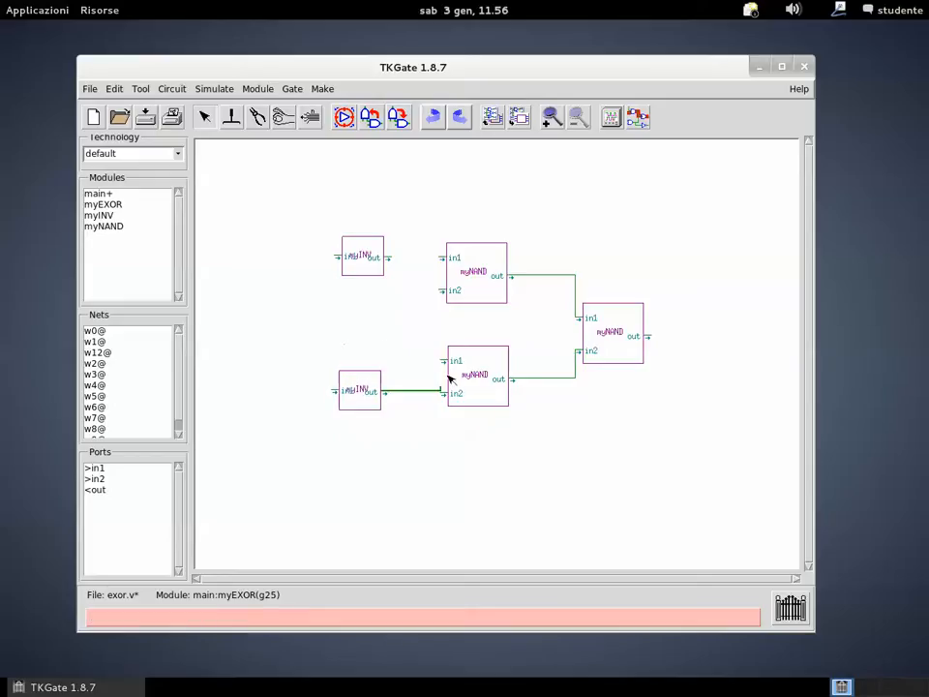
{"action": "left_click", "coordinate": [442, 391]}
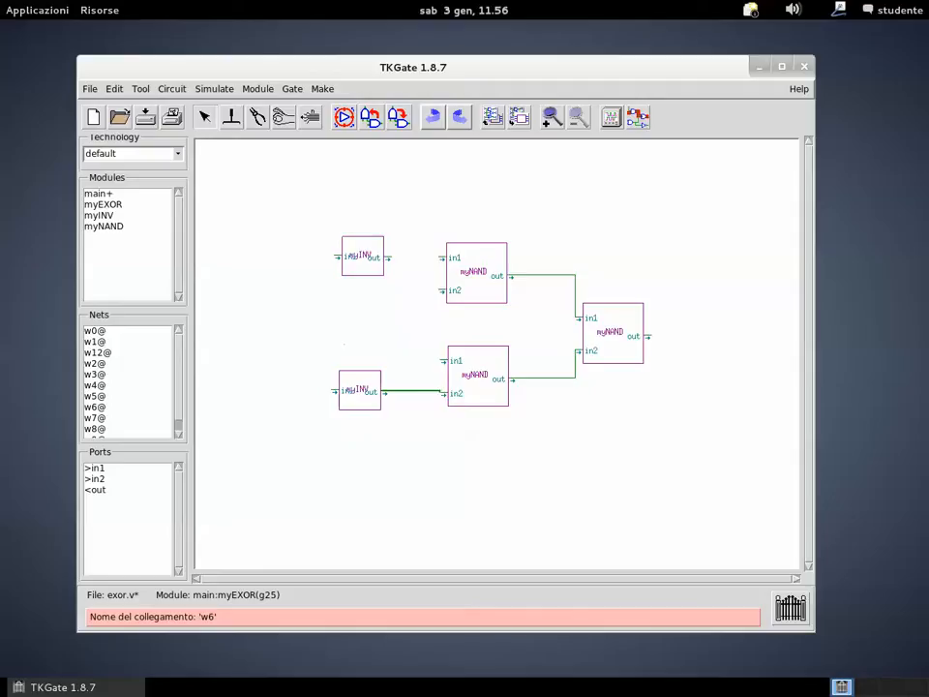
{"action": "left_click", "coordinate": [371, 380]}
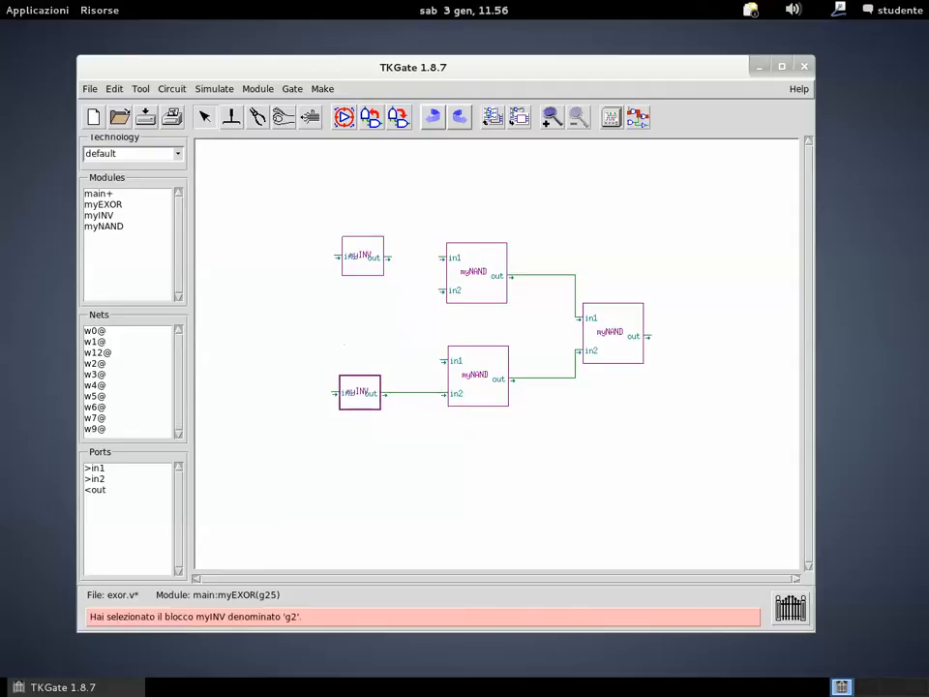
{"action": "mouse_move", "coordinate": [372, 384]}
{"action": "left_mouse_down"}
{"action": "mouse_move", "coordinate": [347, 397]}
{"action": "mouse_move", "coordinate": [355, 393]}
{"action": "left_mouse_up"}
{"action": "left_click_drag", "start_coordinate": [355, 391], "coordinate": [361, 392]}
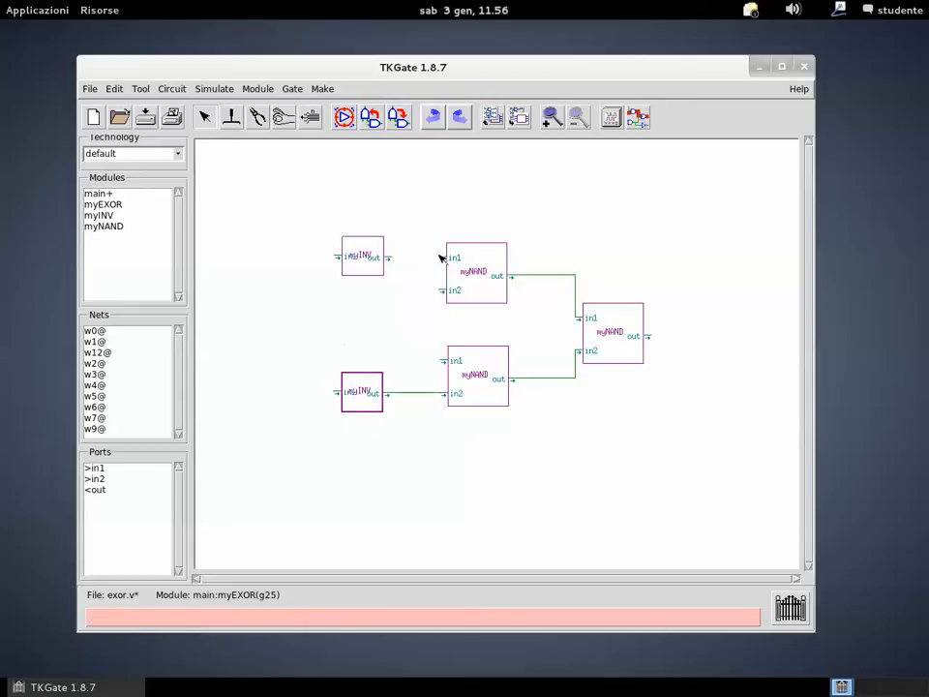
{"action": "left_click_drag", "start_coordinate": [440, 258], "coordinate": [392, 256]}
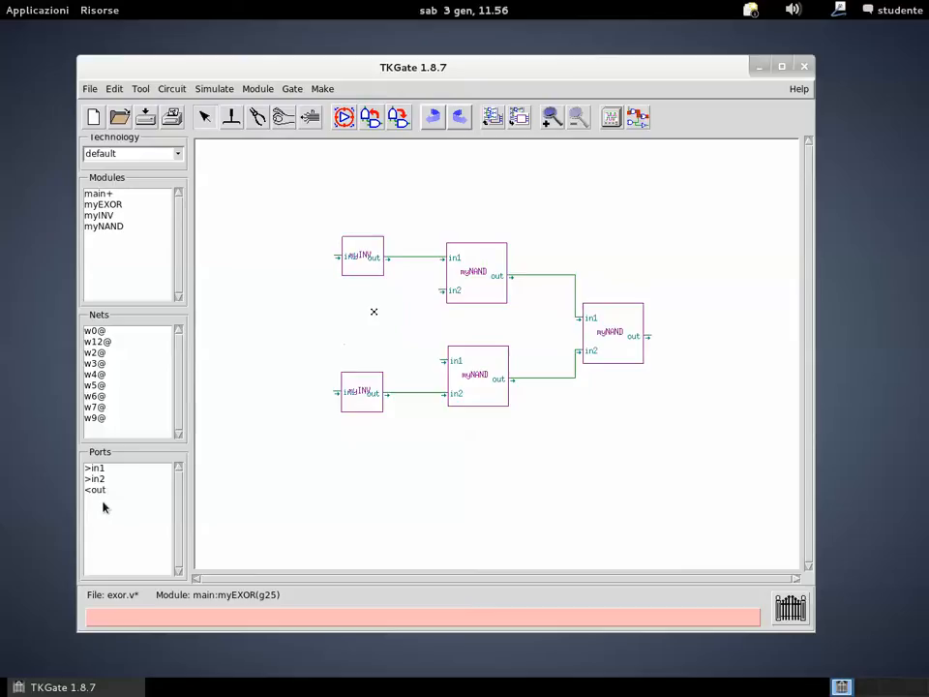
Step: Add a module input port named in1 to the left of the upper myINV, with Hide Name turned off
{"action": "right_click", "coordinate": [268, 247]}
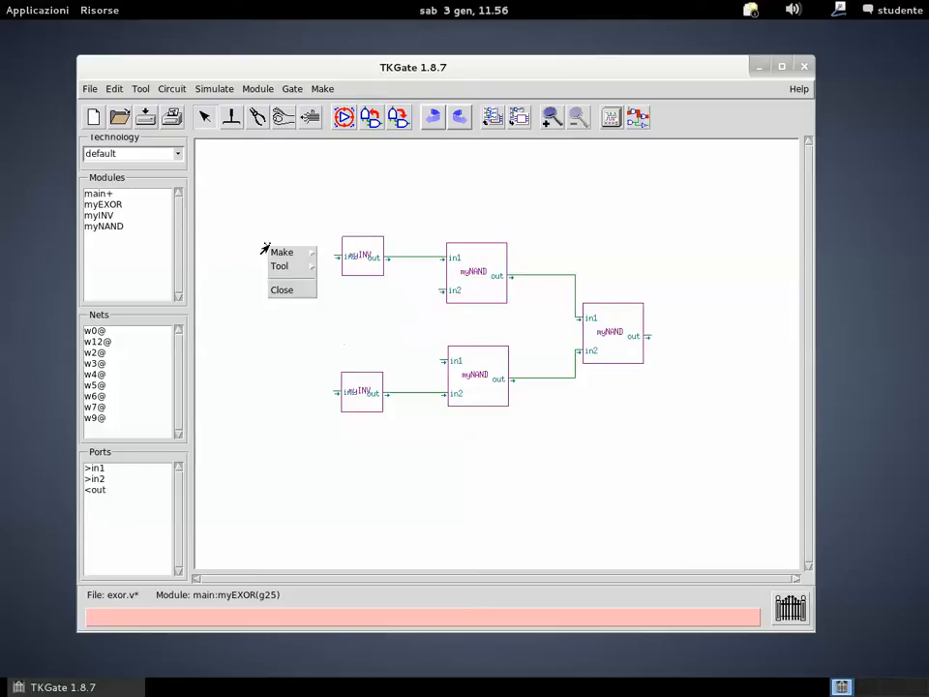
{"action": "left_click", "coordinate": [261, 89]}
{"action": "left_click", "coordinate": [261, 89]}
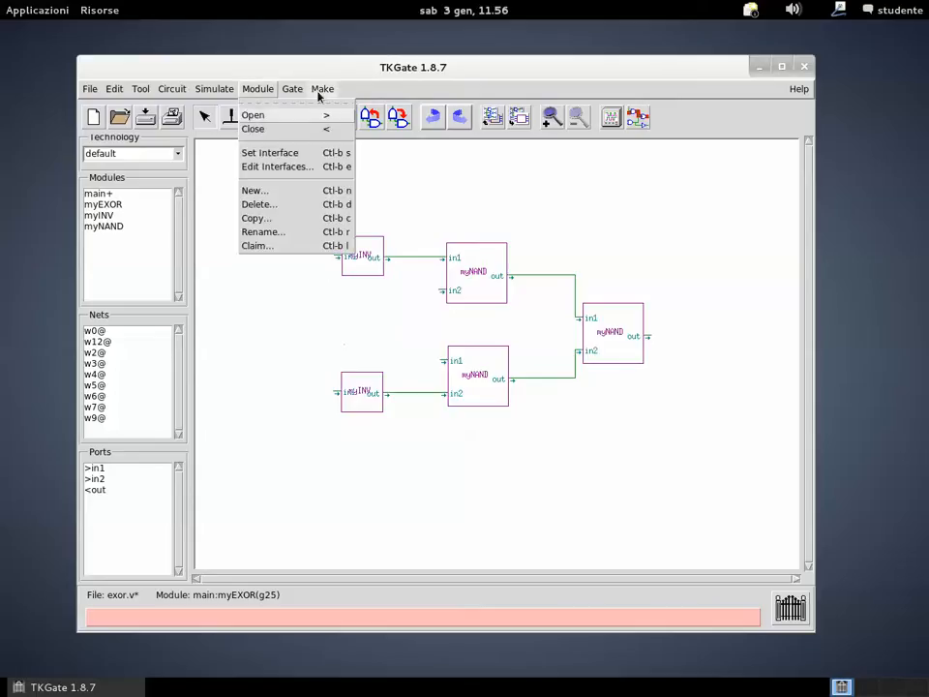
{"action": "mouse_move", "coordinate": [323, 89]}
{"action": "mouse_move", "coordinate": [340, 199]}
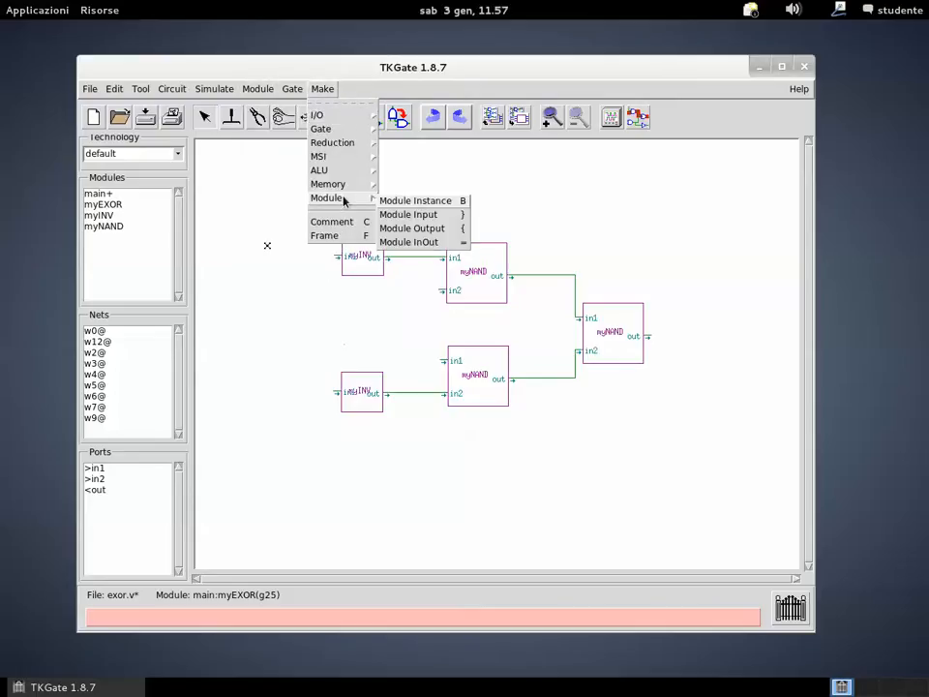
{"action": "left_click", "coordinate": [445, 214]}
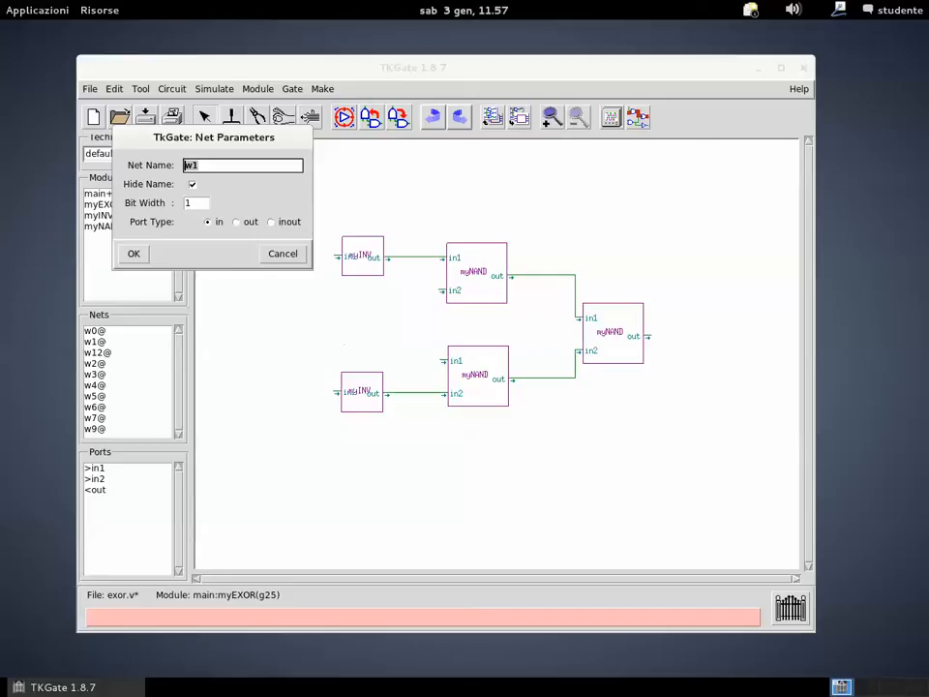
{"action": "key", "text": "BackSpace"}
{"action": "type", "text": "in1"}
{"action": "left_click", "coordinate": [192, 184]}
{"action": "left_click", "coordinate": [134, 255]}
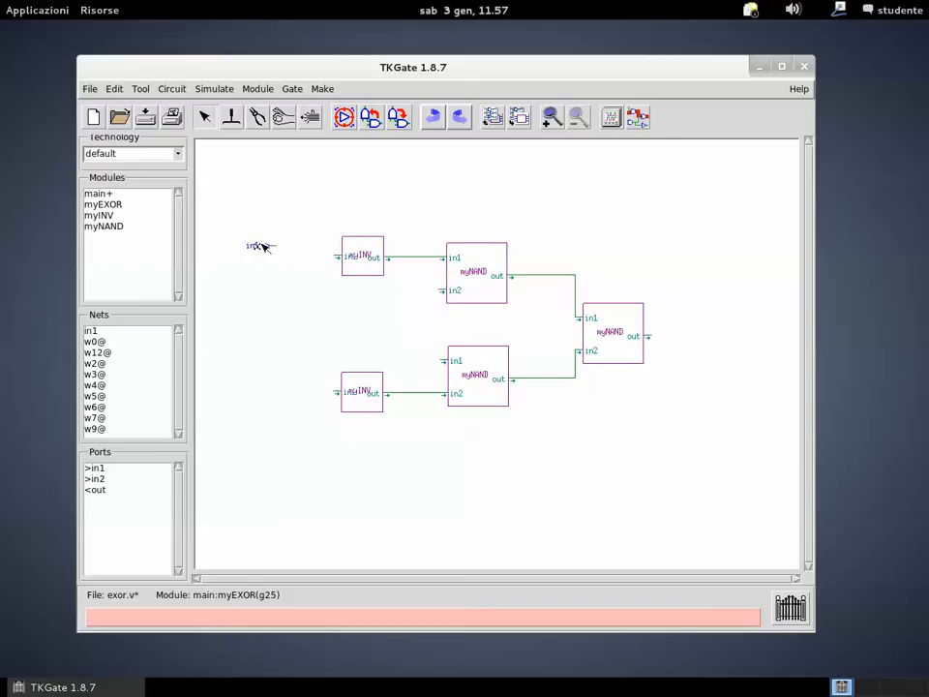
Step: Wire port in1 to the upper myINV input and branch it to in1 of the lower myNAND
{"action": "left_click_drag", "start_coordinate": [259, 248], "coordinate": [338, 259]}
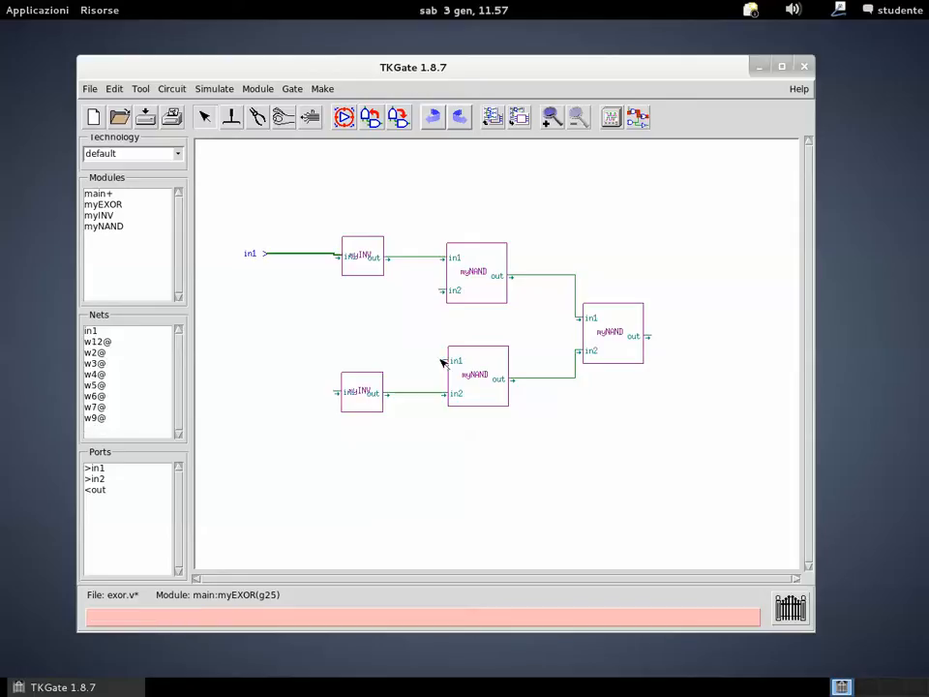
{"action": "left_click_drag", "start_coordinate": [440, 361], "coordinate": [298, 255]}
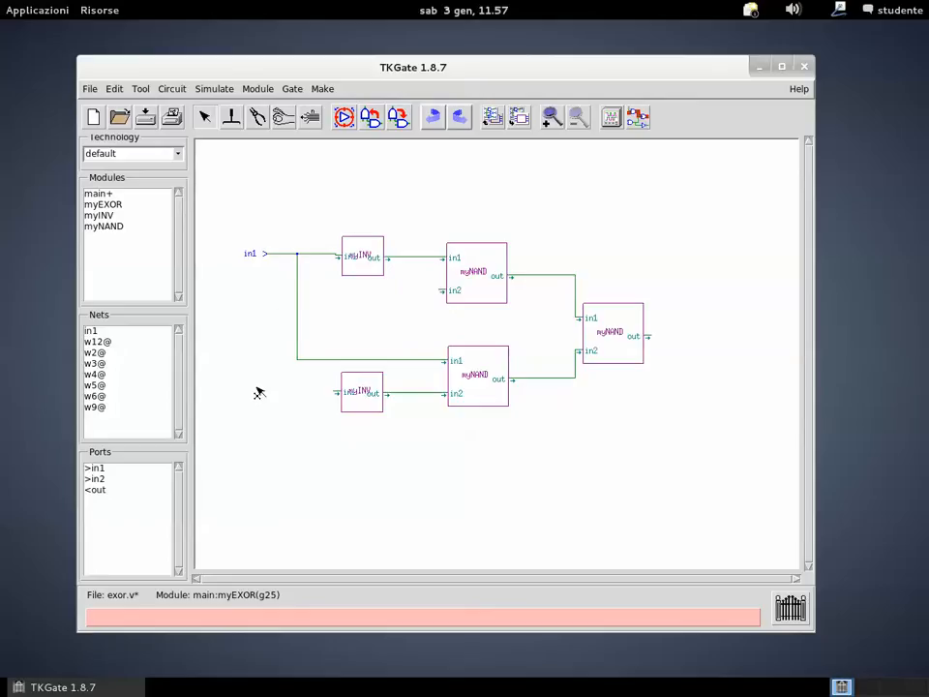
Step: Add a module input port named in2 and wire it to the lower myINV input
{"action": "right_click", "coordinate": [256, 392]}
{"action": "mouse_move", "coordinate": [273, 398]}
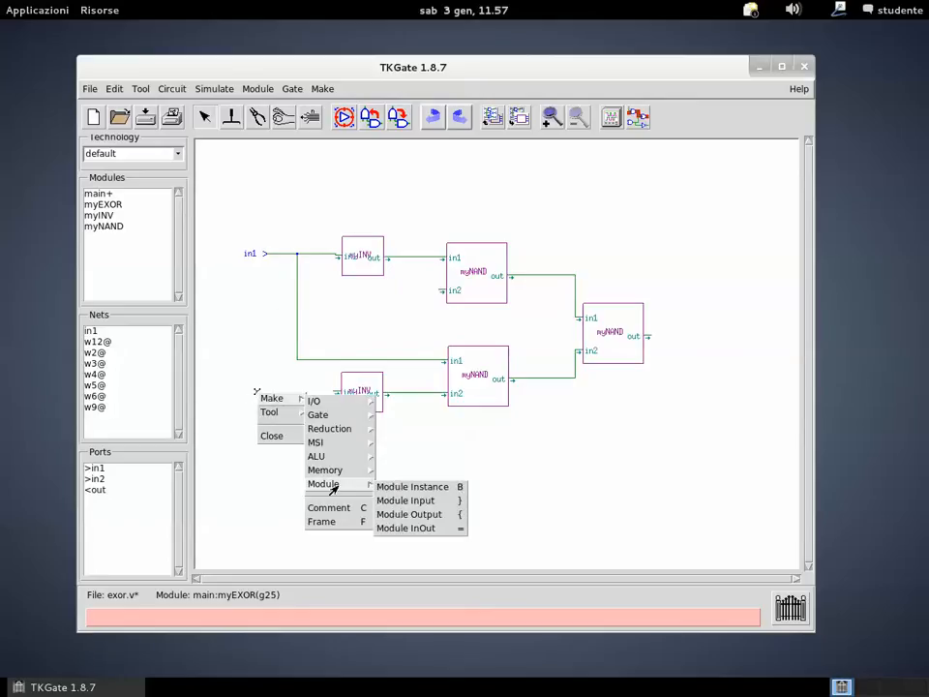
{"action": "left_click", "coordinate": [401, 499]}
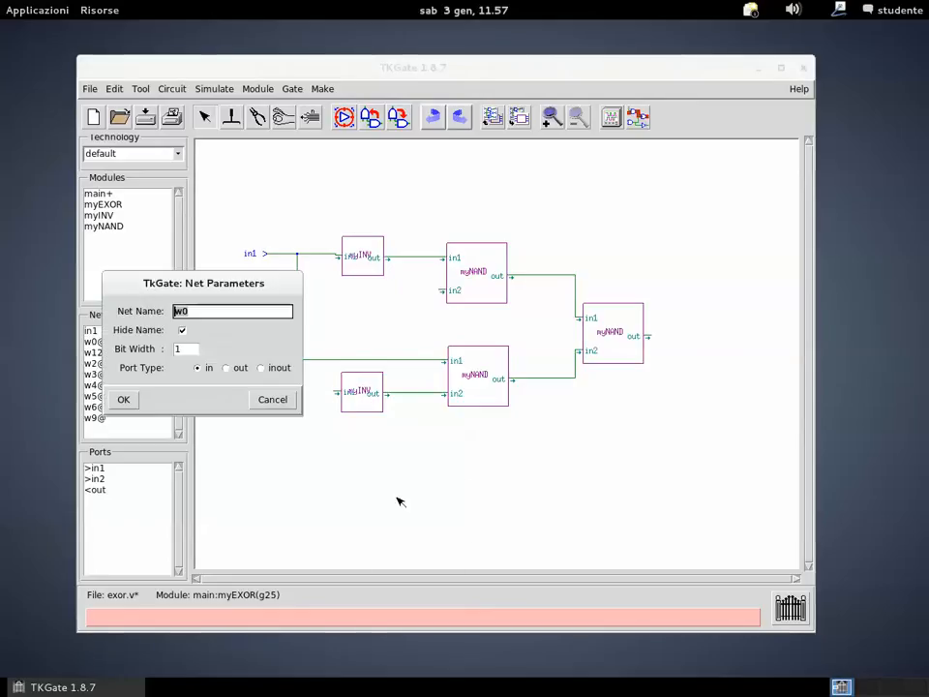
{"action": "type", "text": "in2"}
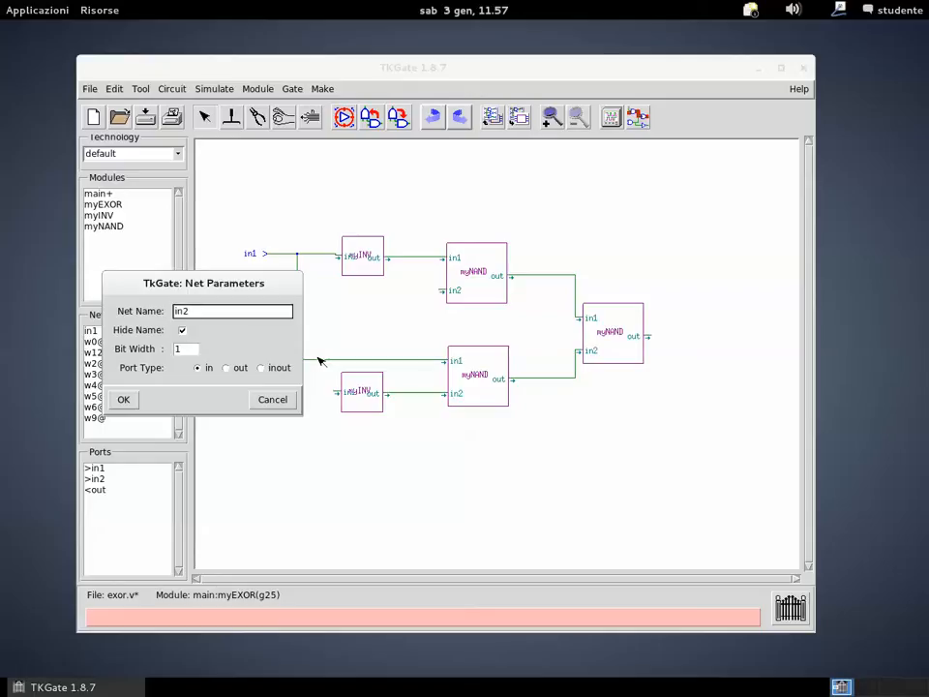
{"action": "left_click", "coordinate": [118, 402]}
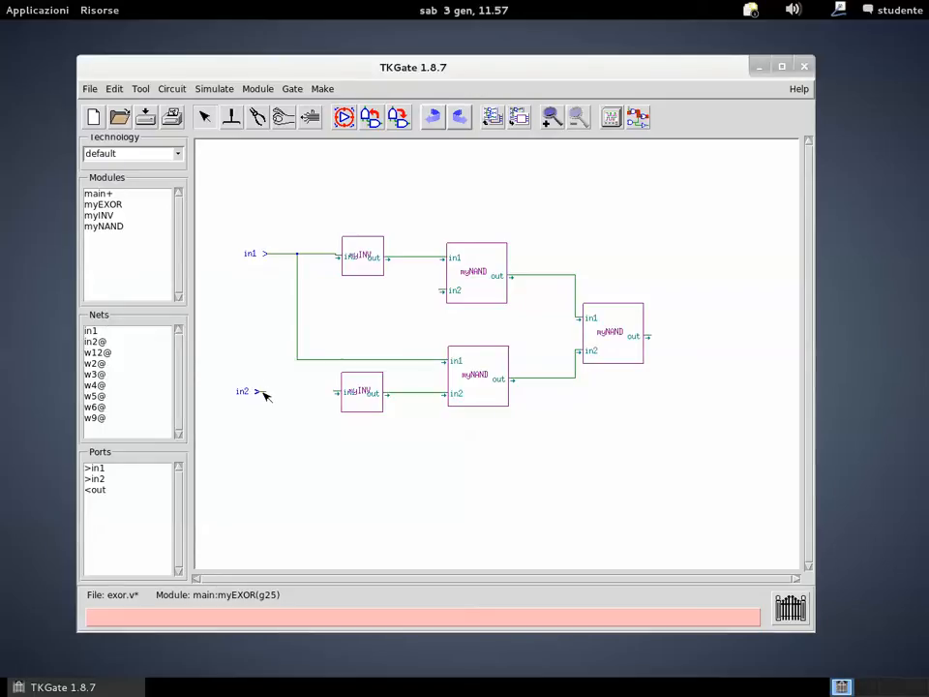
{"action": "left_click_drag", "start_coordinate": [268, 391], "coordinate": [336, 392]}
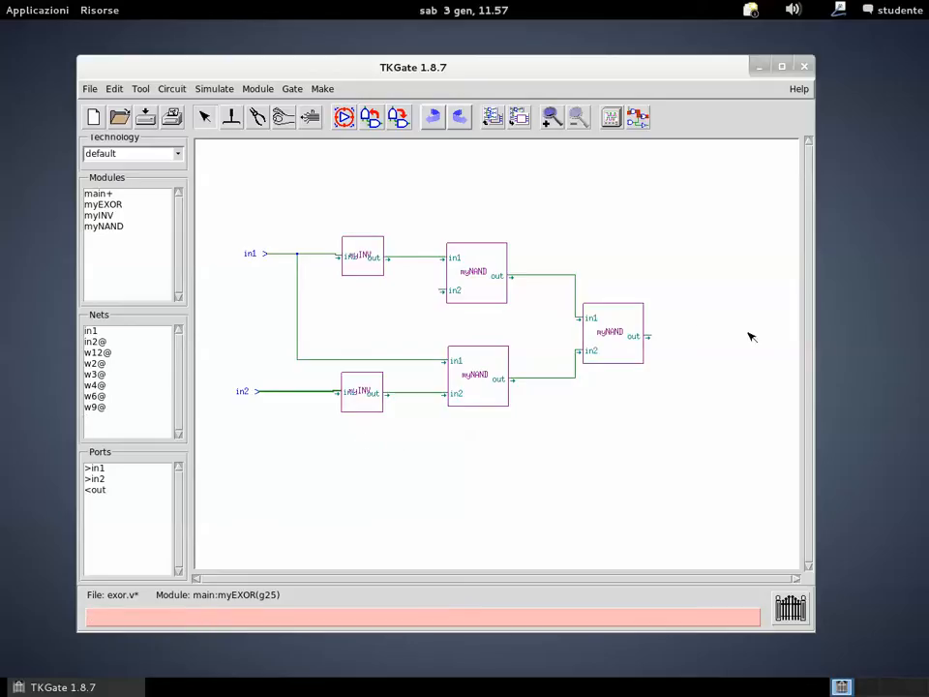
Step: Add a module output port named out on the rightmost myNAND output and branch the in2 wire to in2 of the upper myNAND
{"action": "right_click", "coordinate": [693, 331]}
{"action": "mouse_move", "coordinate": [712, 340]}
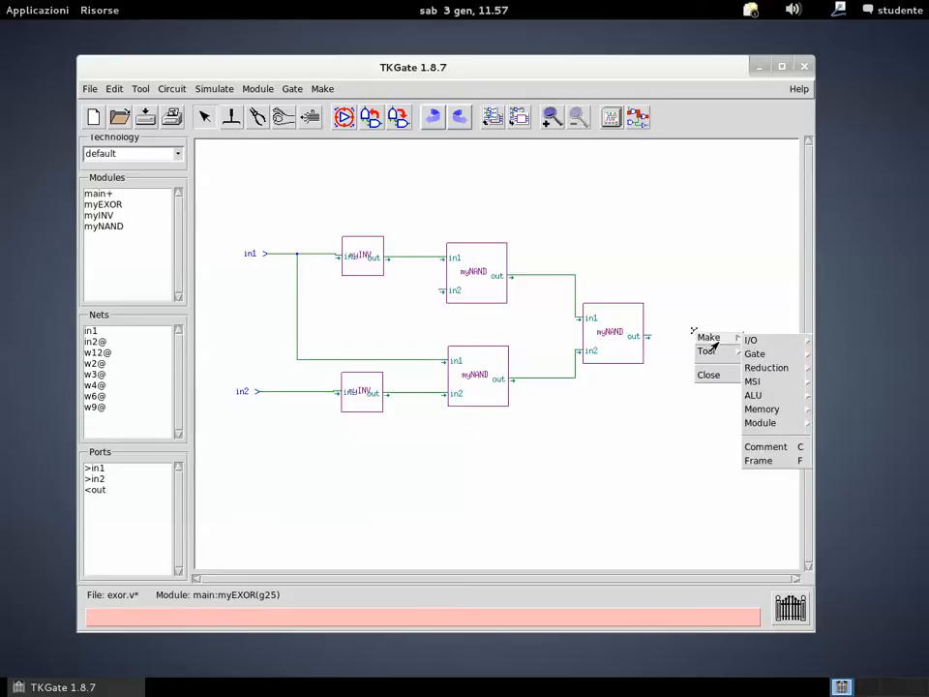
{"action": "mouse_move", "coordinate": [772, 423]}
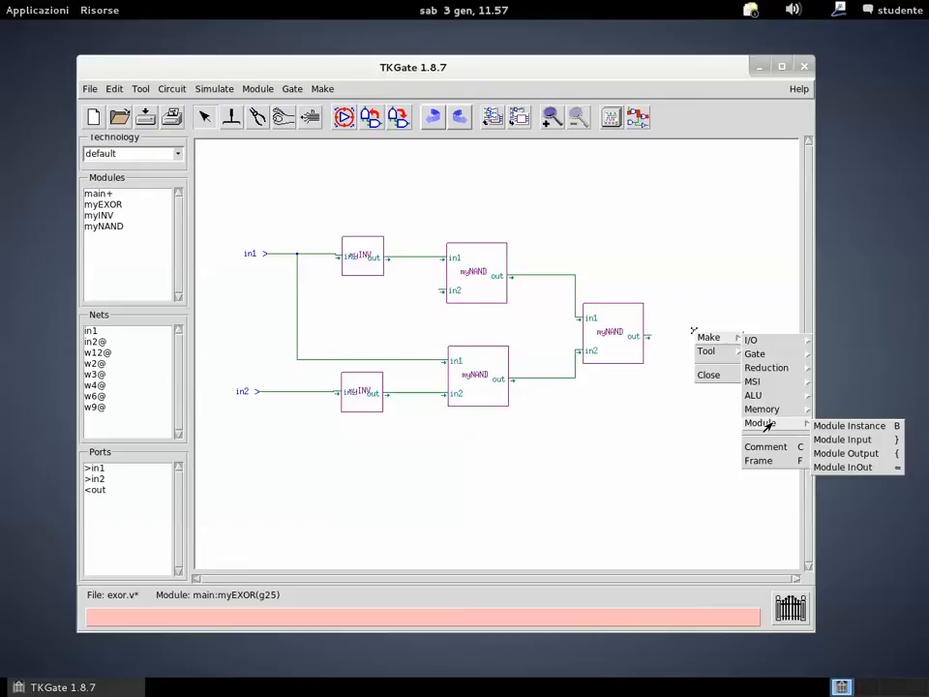
{"action": "left_click", "coordinate": [840, 455]}
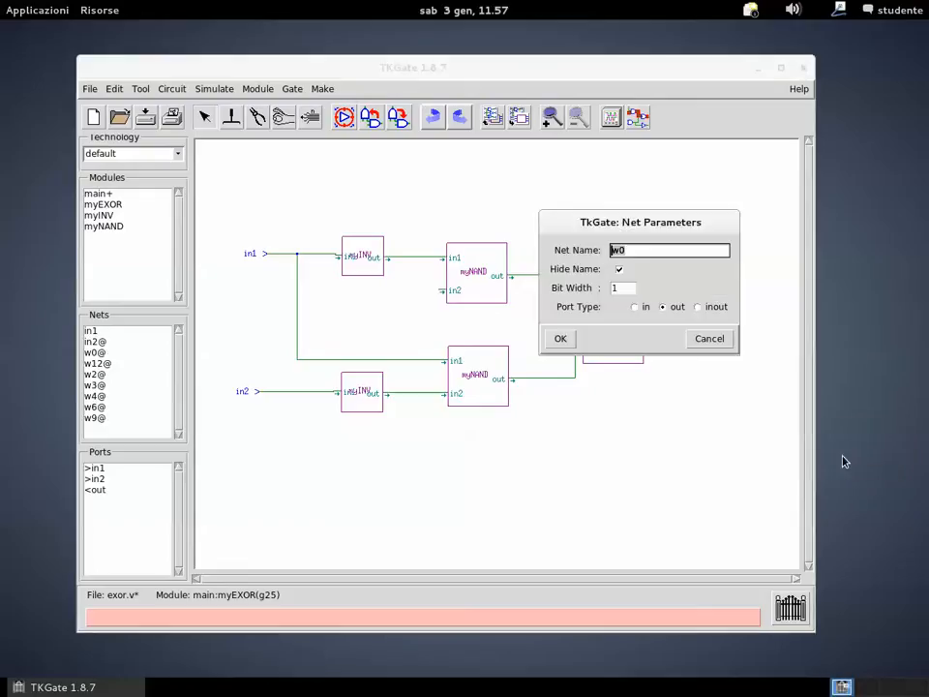
{"action": "type", "text": "out"}
{"action": "left_click", "coordinate": [559, 339]}
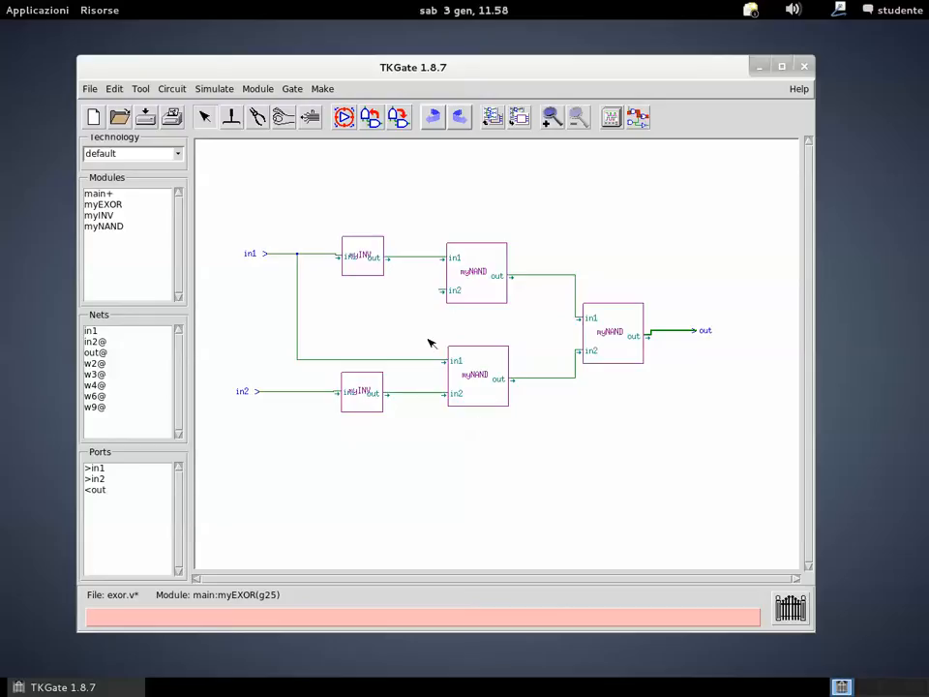
{"action": "left_click_drag", "start_coordinate": [442, 292], "coordinate": [308, 391]}
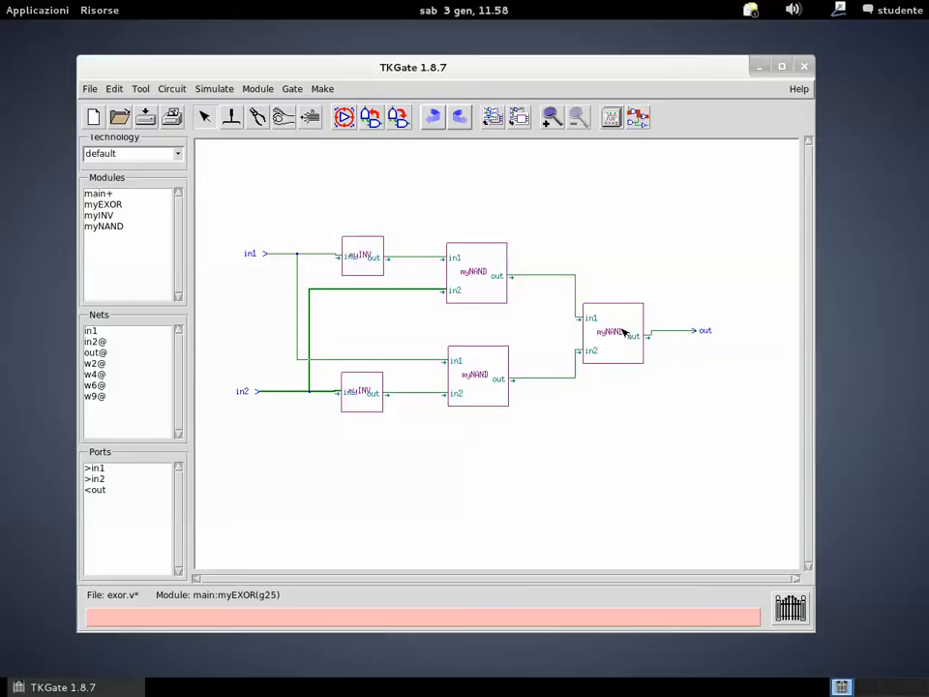
Step: Open the upper myINV block's module and place a PMOS transistor in its empty circuit
{"action": "left_click", "coordinate": [374, 243]}
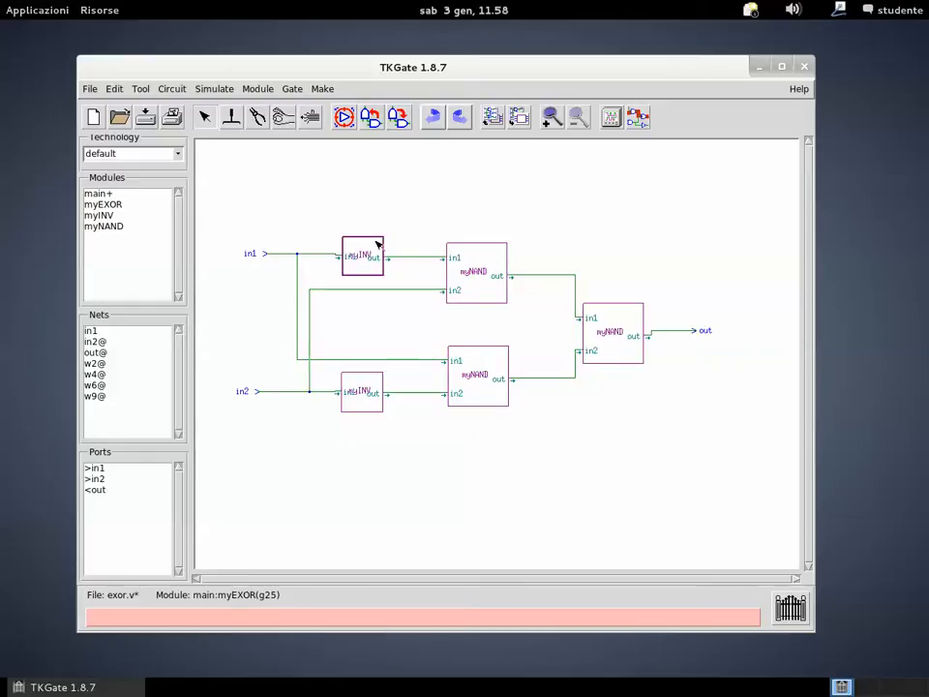
{"action": "left_click", "coordinate": [493, 117]}
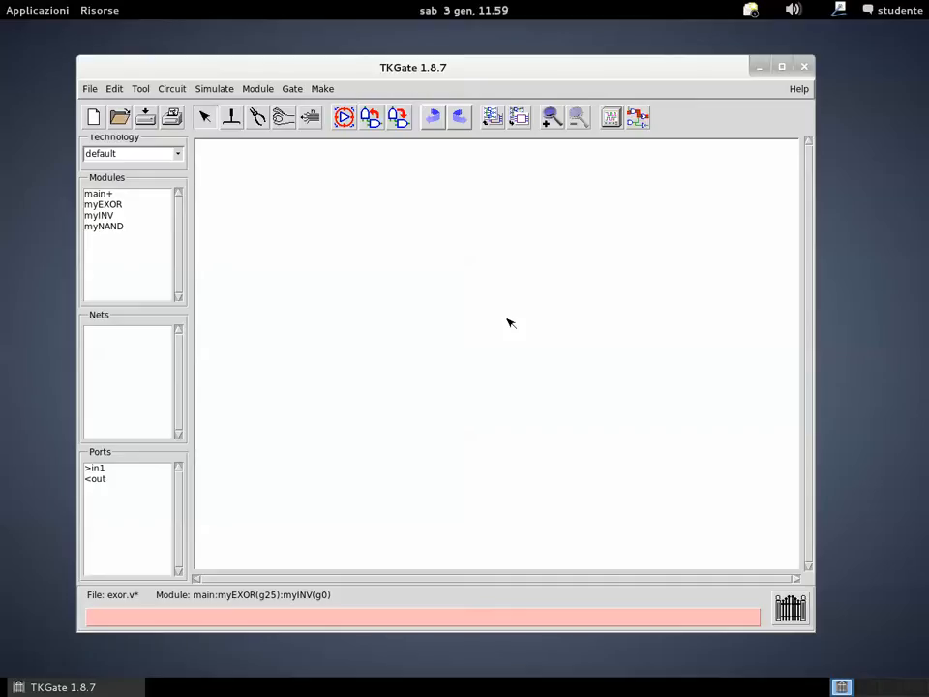
{"action": "left_click", "coordinate": [317, 89]}
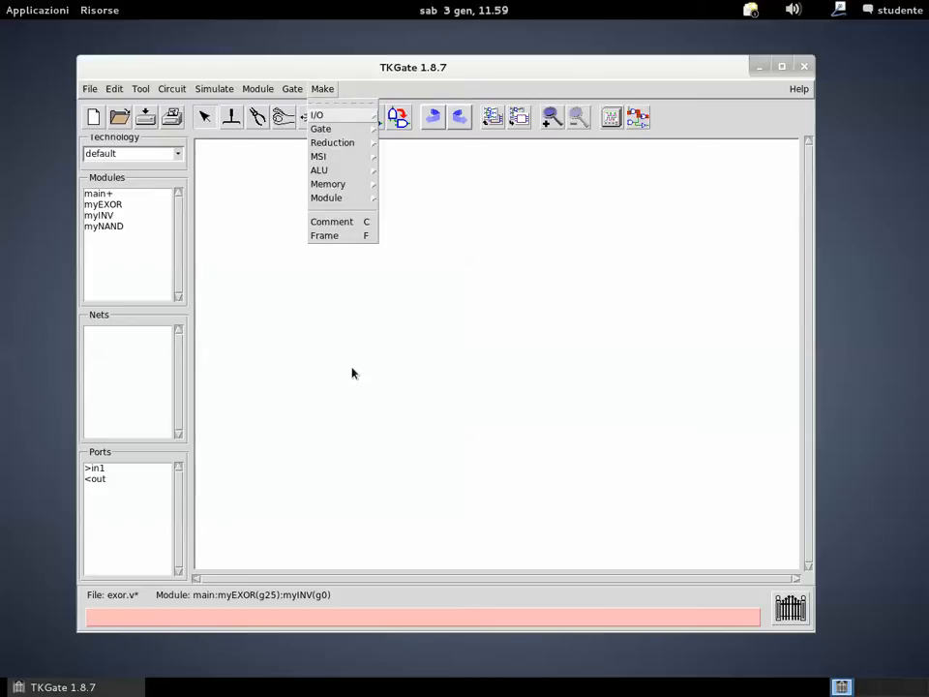
{"action": "left_click", "coordinate": [322, 89]}
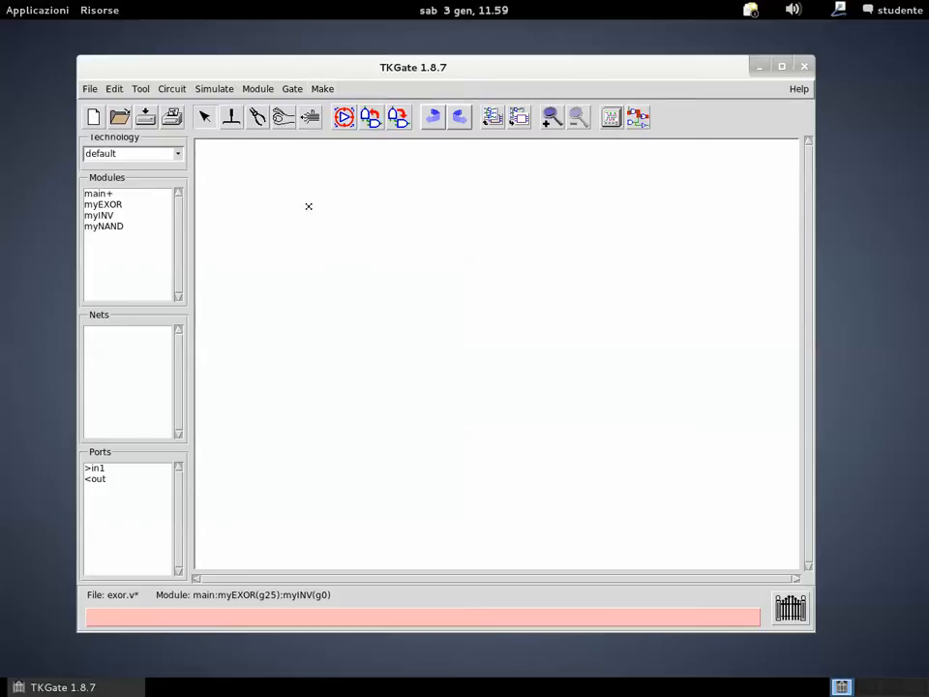
{"action": "left_click", "coordinate": [325, 89]}
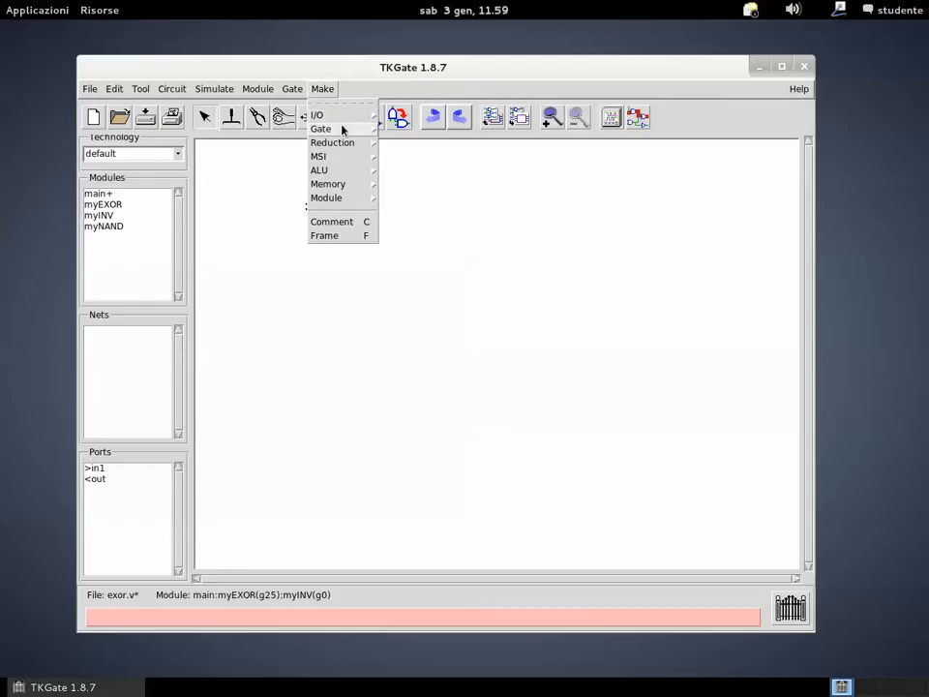
{"action": "mouse_move", "coordinate": [342, 129]}
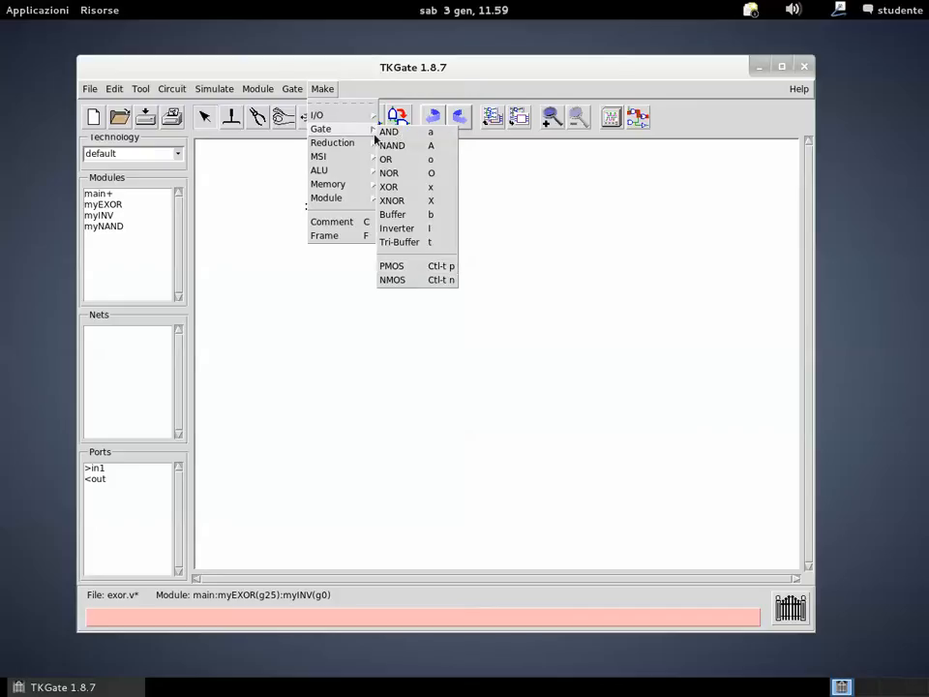
{"action": "left_click", "coordinate": [421, 267]}
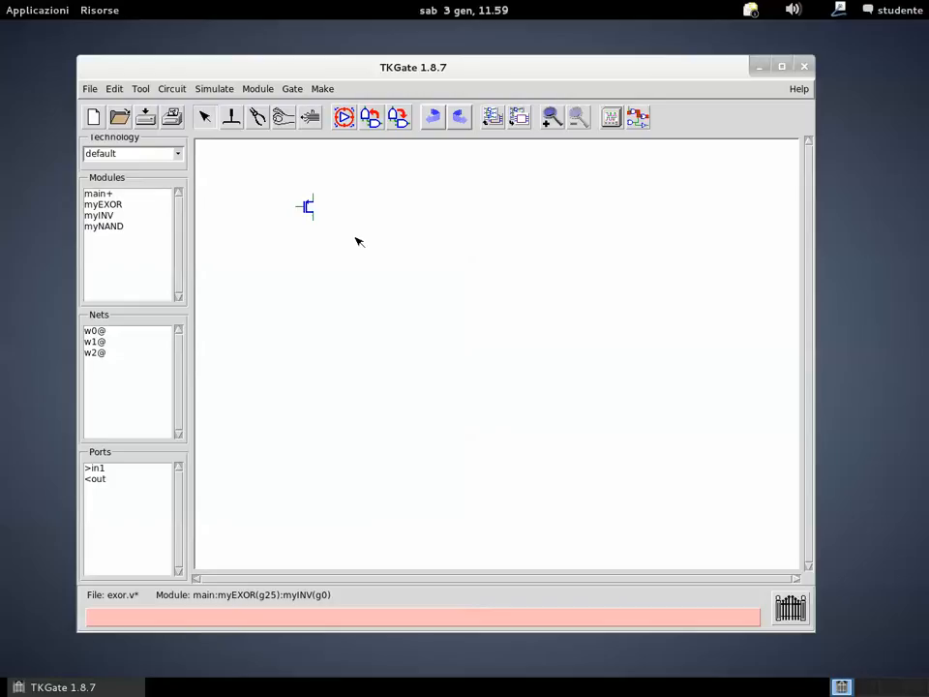
Step: Place an NMOS transistor below the PMOS and wire its upper terminal in a straight line to the PMOS's lower terminal
{"action": "left_click", "coordinate": [321, 89]}
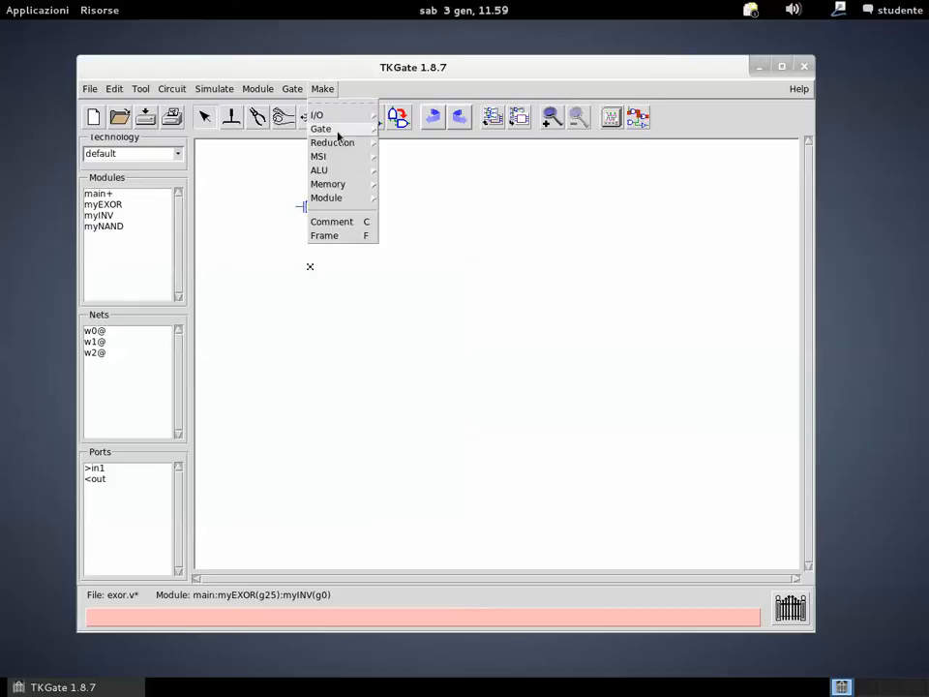
{"action": "left_click", "coordinate": [425, 280]}
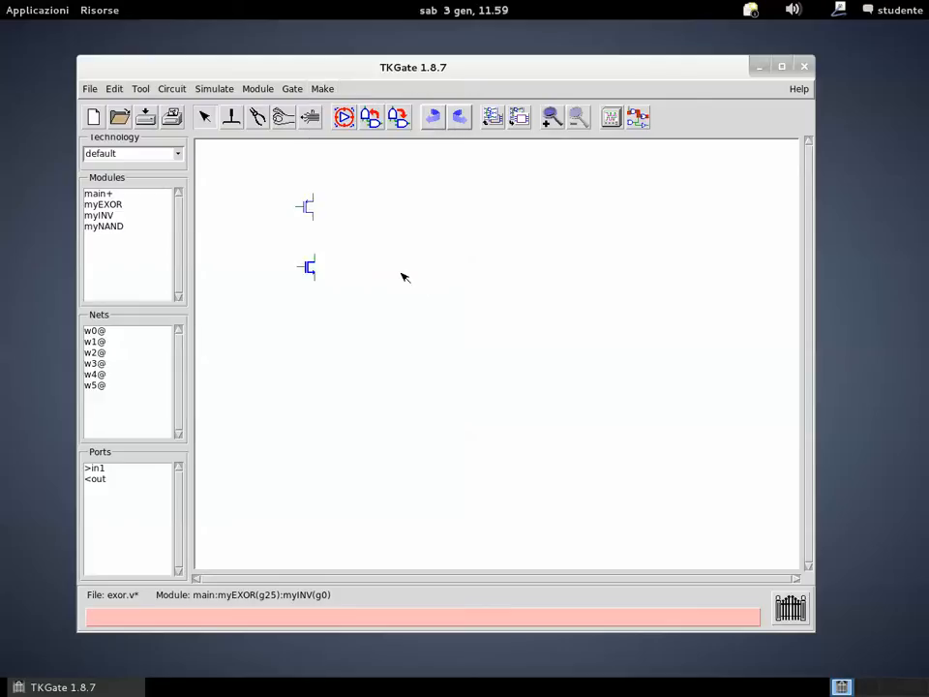
{"action": "left_click", "coordinate": [313, 220]}
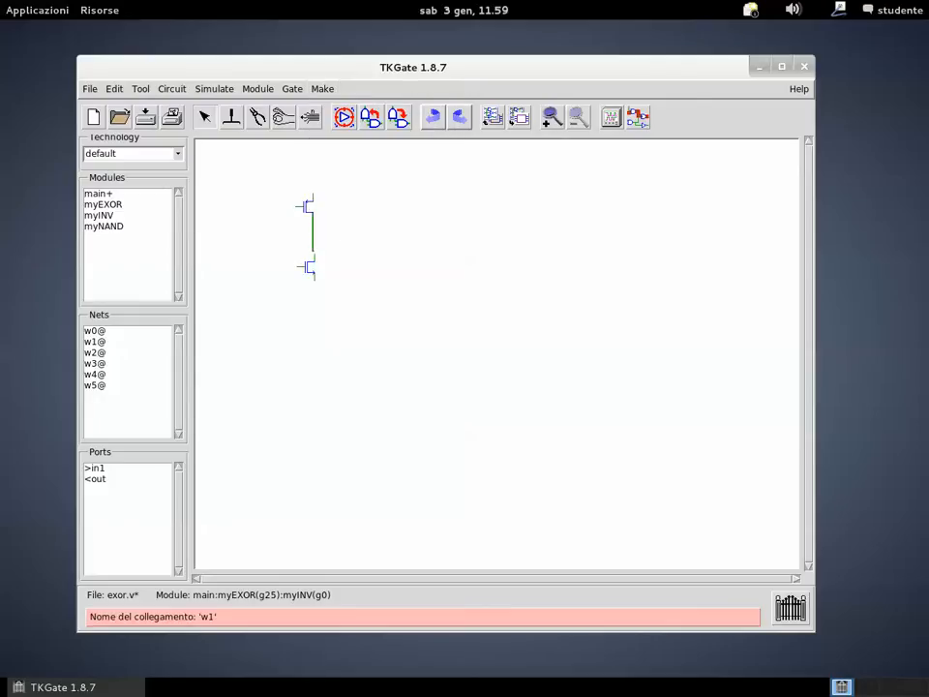
{"action": "left_click", "coordinate": [311, 264]}
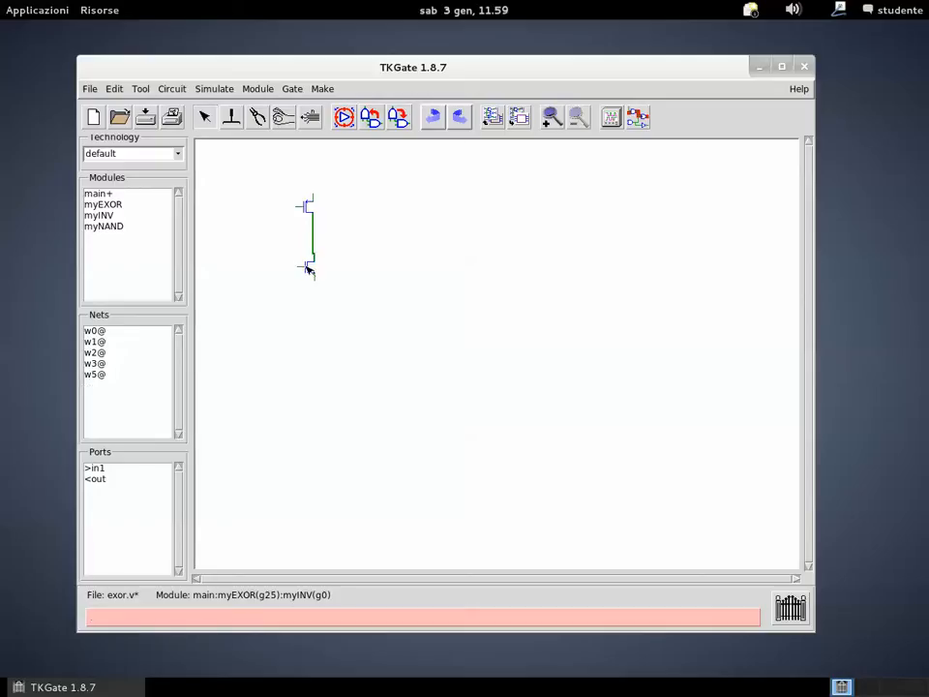
{"action": "left_click_drag", "start_coordinate": [314, 271], "coordinate": [312, 269]}
Step: Place a Vdd supply symbol above the PMOS transistor in the myINV module
{"action": "left_click", "coordinate": [313, 174]}
{"action": "left_click", "coordinate": [322, 88]}
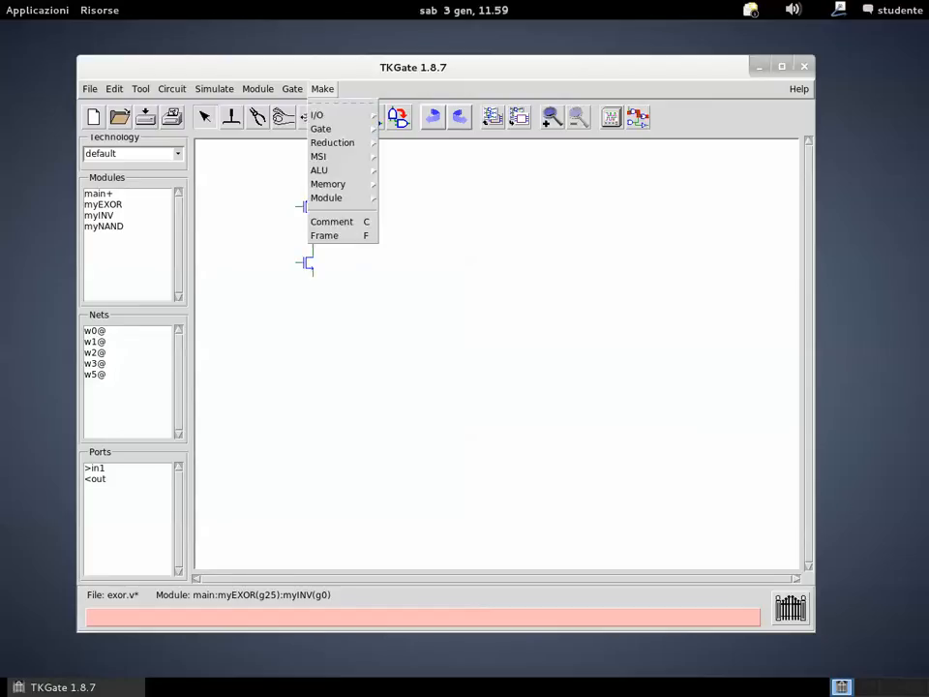
{"action": "left_click", "coordinate": [338, 118]}
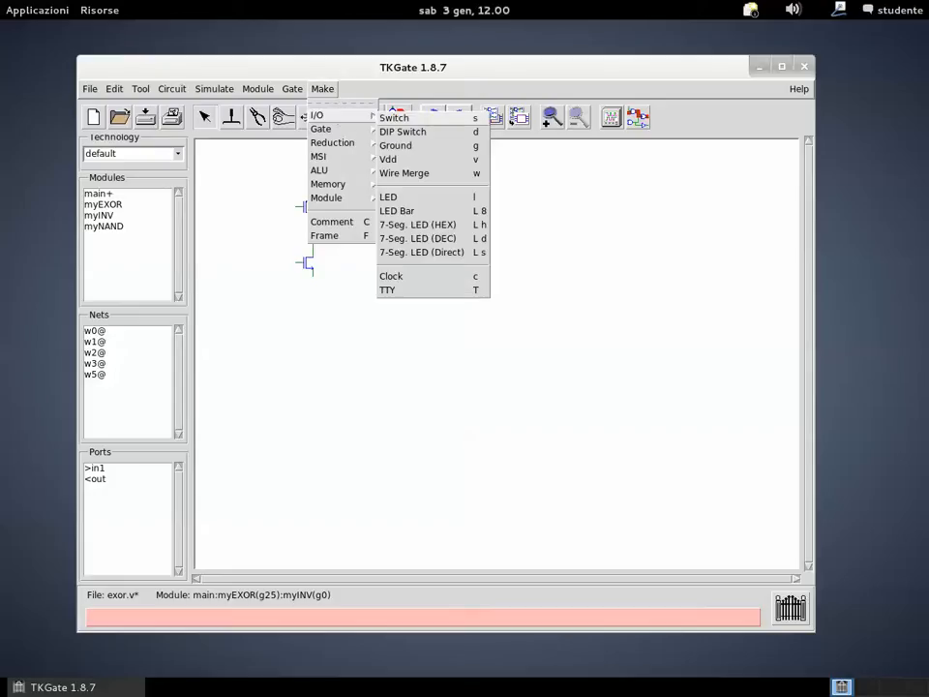
{"action": "left_click", "coordinate": [409, 160]}
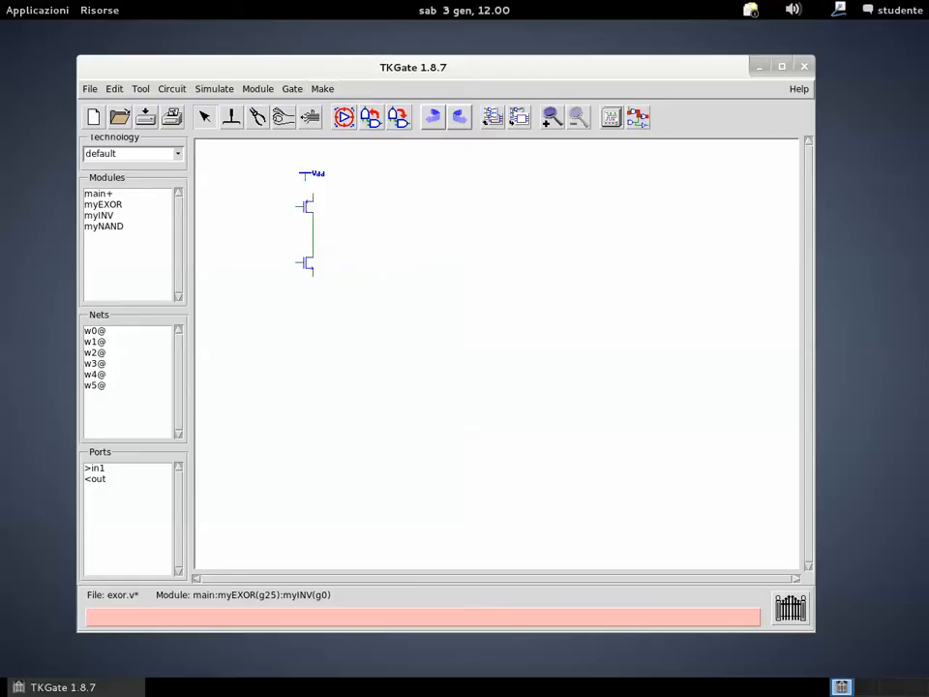
Step: Place a ground symbol below the NMOS and wire it to the NMOS's lower terminal
{"action": "left_click", "coordinate": [313, 306]}
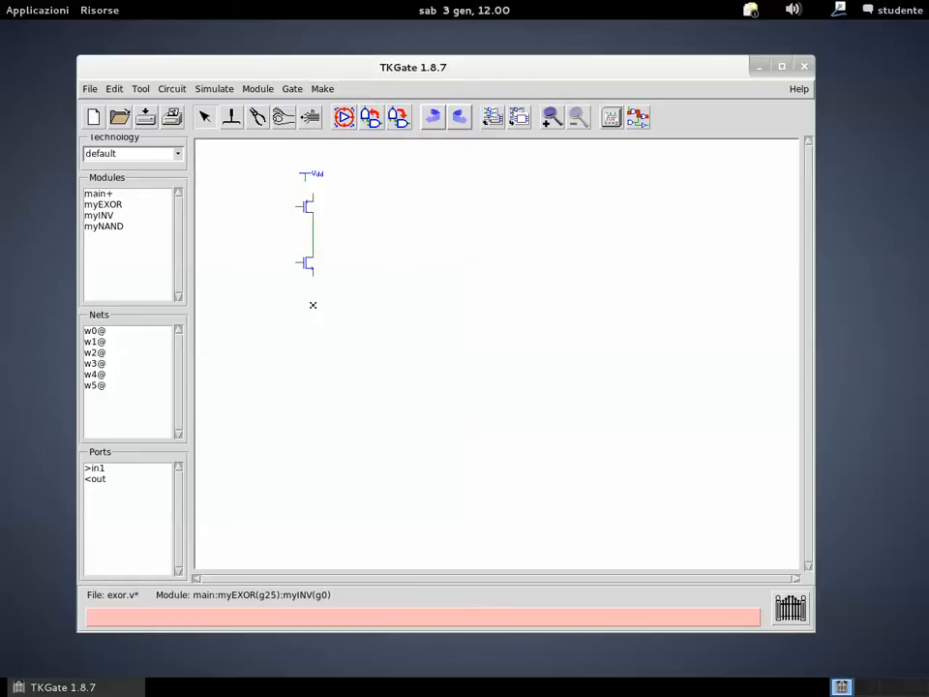
{"action": "left_click", "coordinate": [322, 89]}
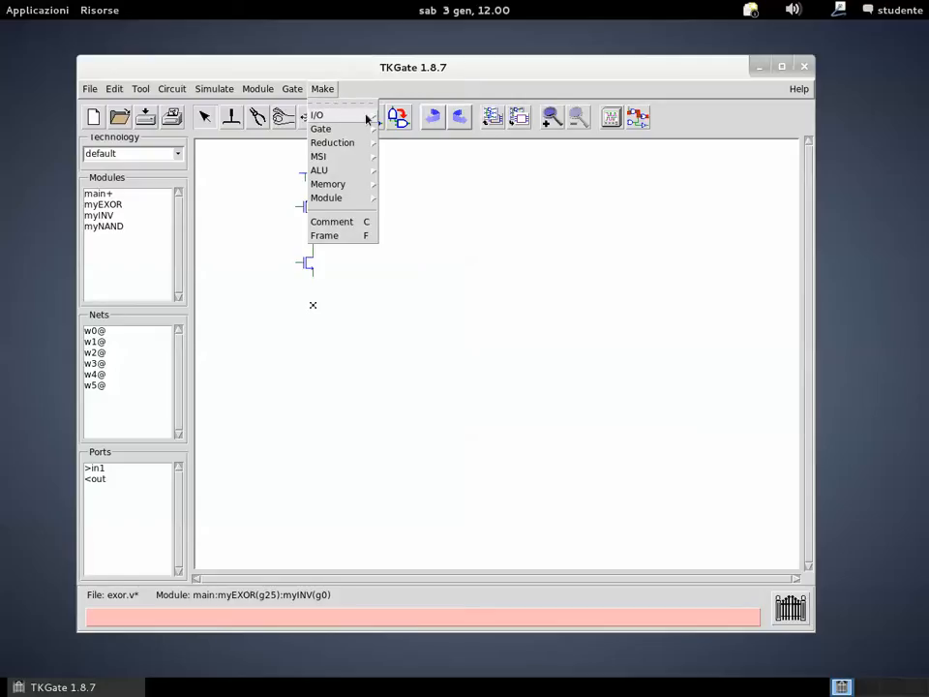
{"action": "mouse_move", "coordinate": [367, 118]}
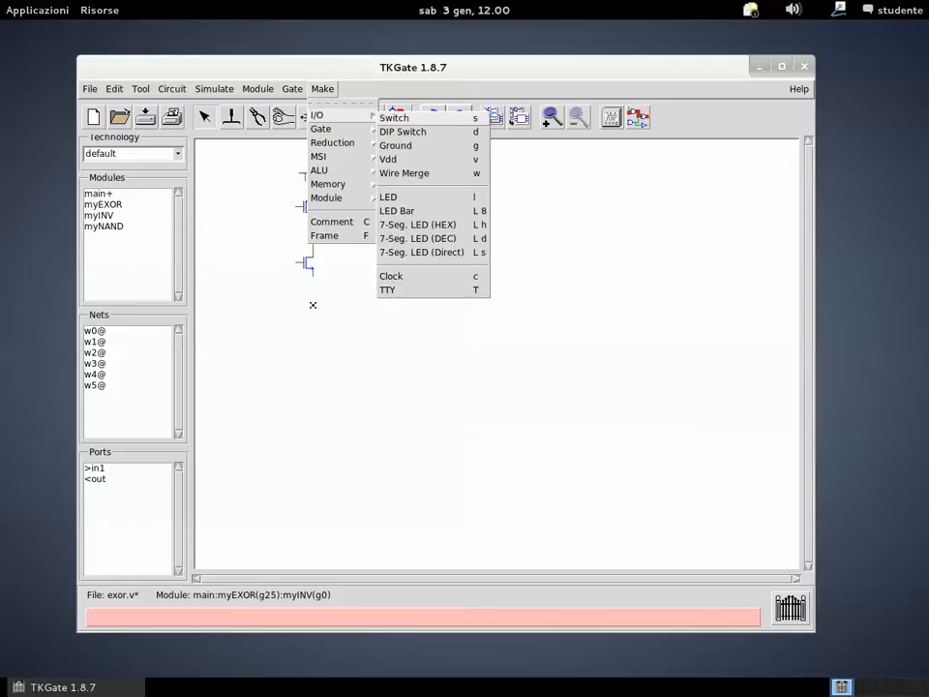
{"action": "left_click", "coordinate": [420, 147]}
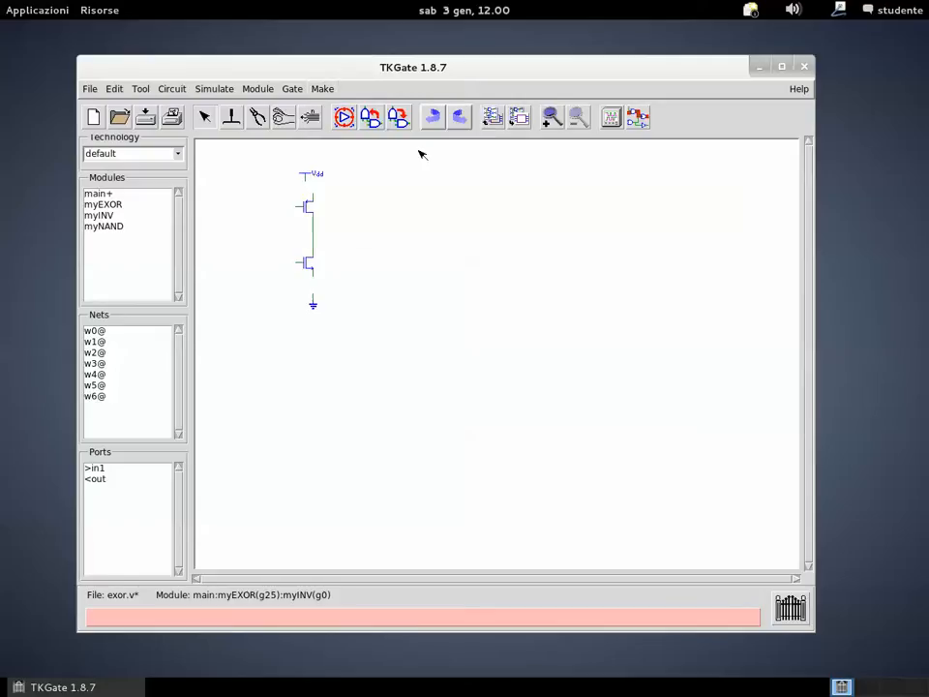
{"action": "left_click", "coordinate": [312, 276]}
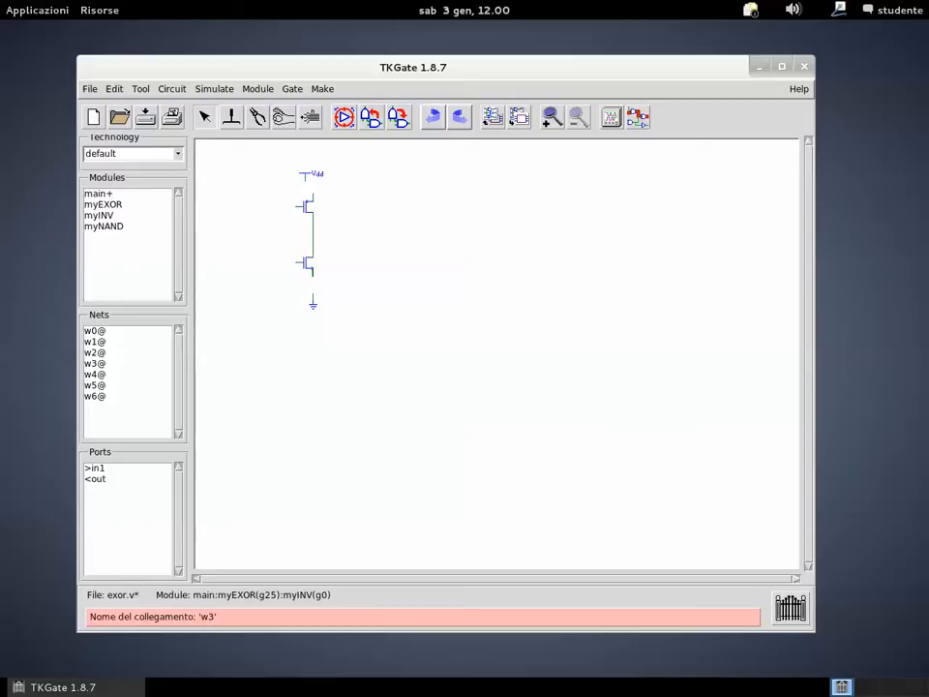
{"action": "left_click_drag", "start_coordinate": [313, 276], "coordinate": [313, 292]}
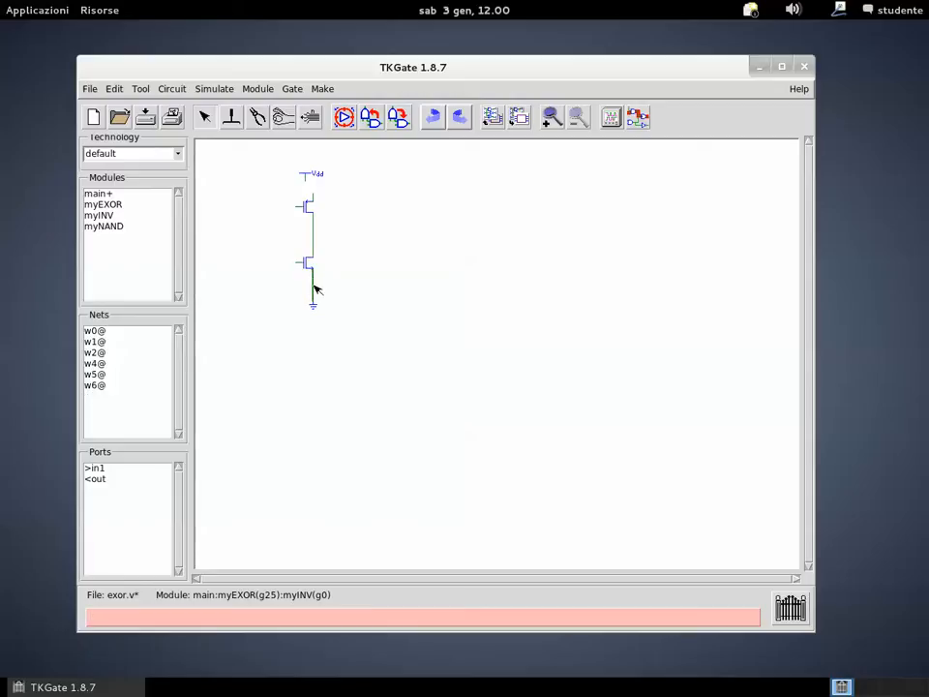
Step: Wire Vdd in a straight line to the PMOS's upper terminal and connect the two transistor gates together
{"action": "left_click_drag", "start_coordinate": [304, 181], "coordinate": [301, 264]}
{"action": "left_click", "coordinate": [306, 175]}
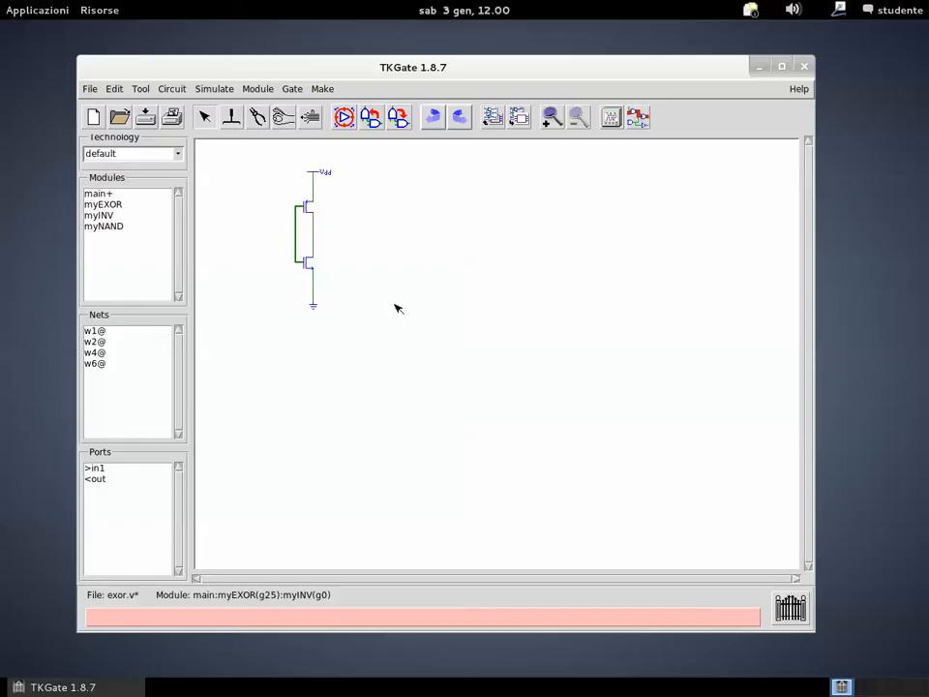
Step: Add a module input port named in1 beside the joined transistor gates
{"action": "right_click", "coordinate": [262, 230]}
{"action": "mouse_move", "coordinate": [265, 237]}
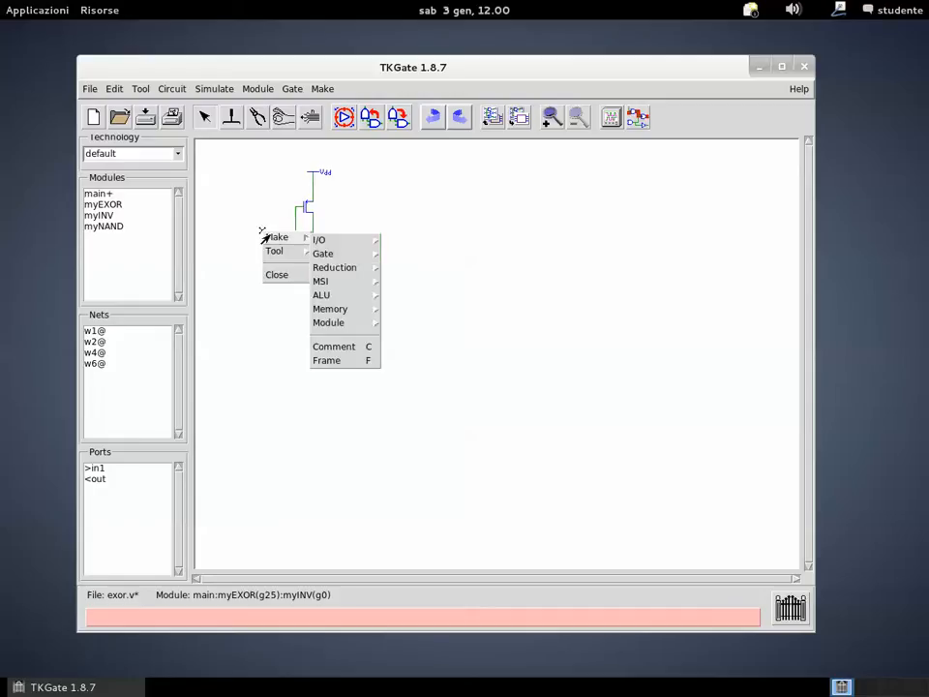
{"action": "mouse_move", "coordinate": [351, 242]}
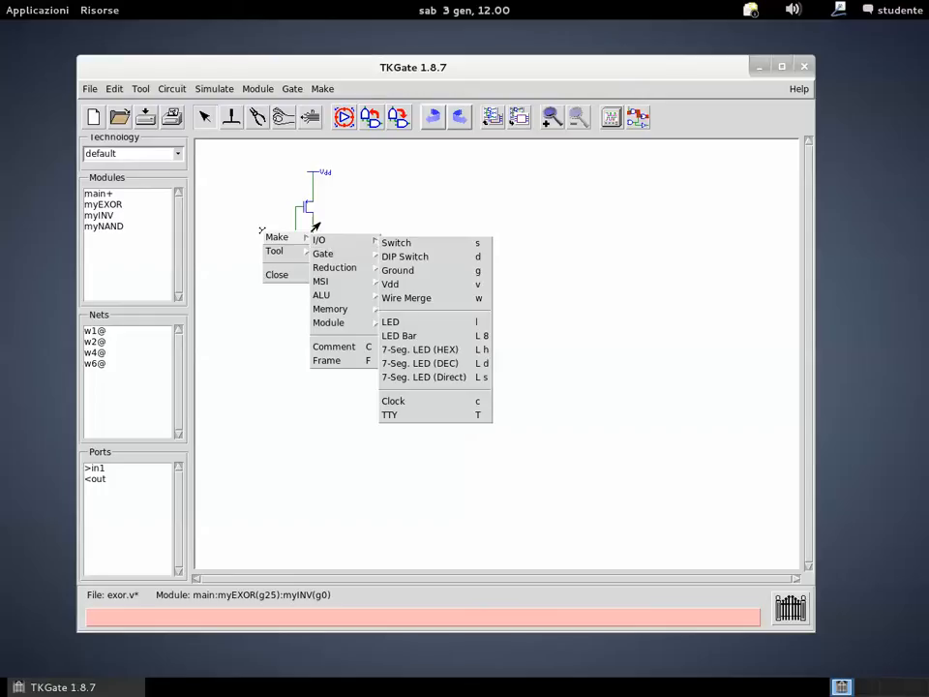
{"action": "mouse_move", "coordinate": [321, 322]}
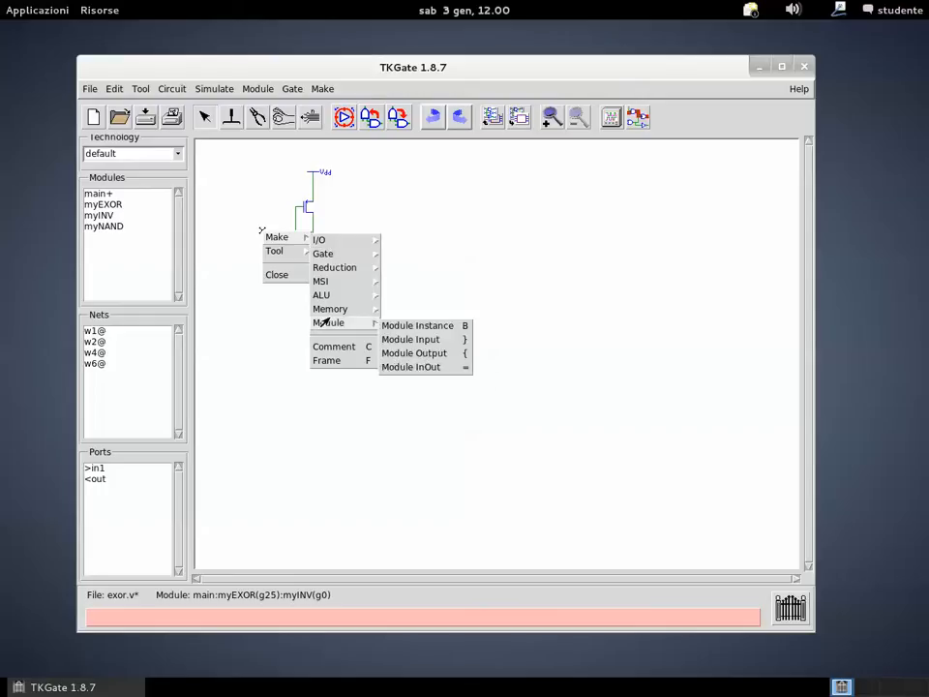
{"action": "left_click", "coordinate": [397, 339]}
{"action": "type", "text": "in1"}
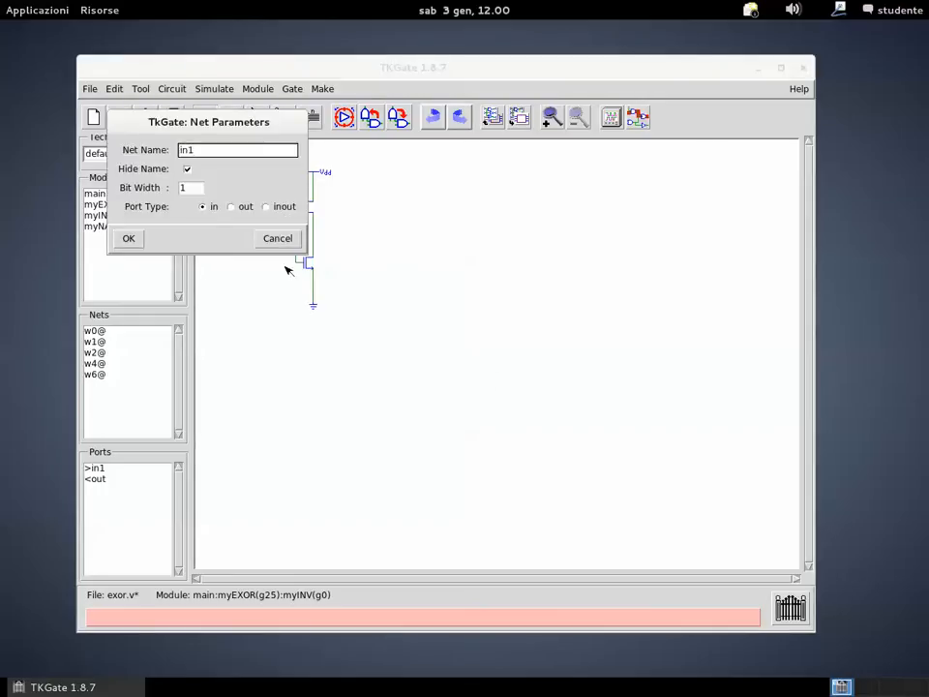
{"action": "left_click", "coordinate": [129, 239]}
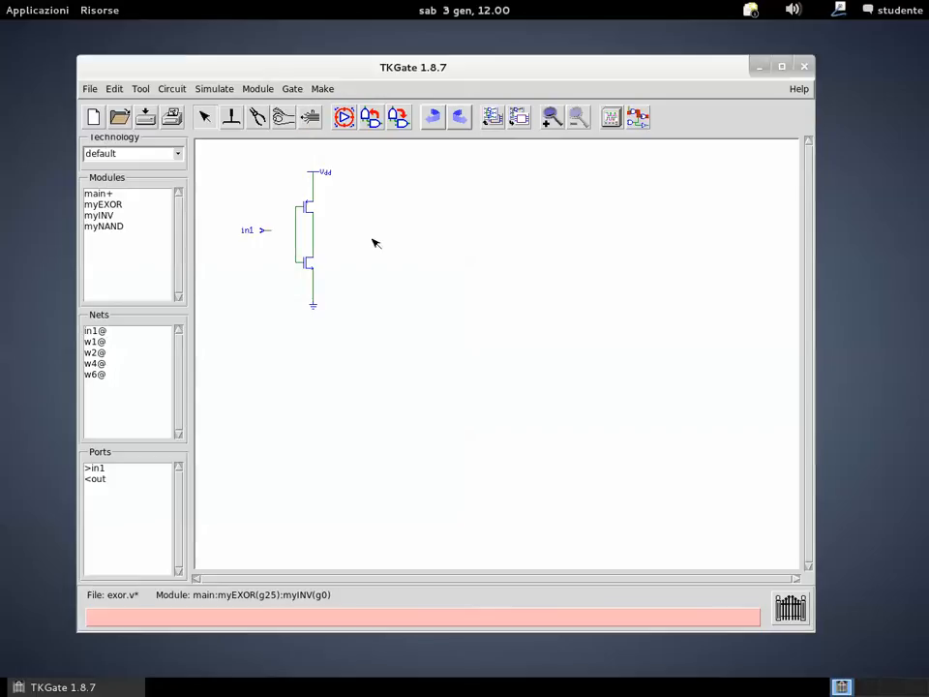
Step: Add a module output port named out on the opposite side of the transistors, level with in1
{"action": "right_click", "coordinate": [358, 232]}
{"action": "mouse_move", "coordinate": [364, 238]}
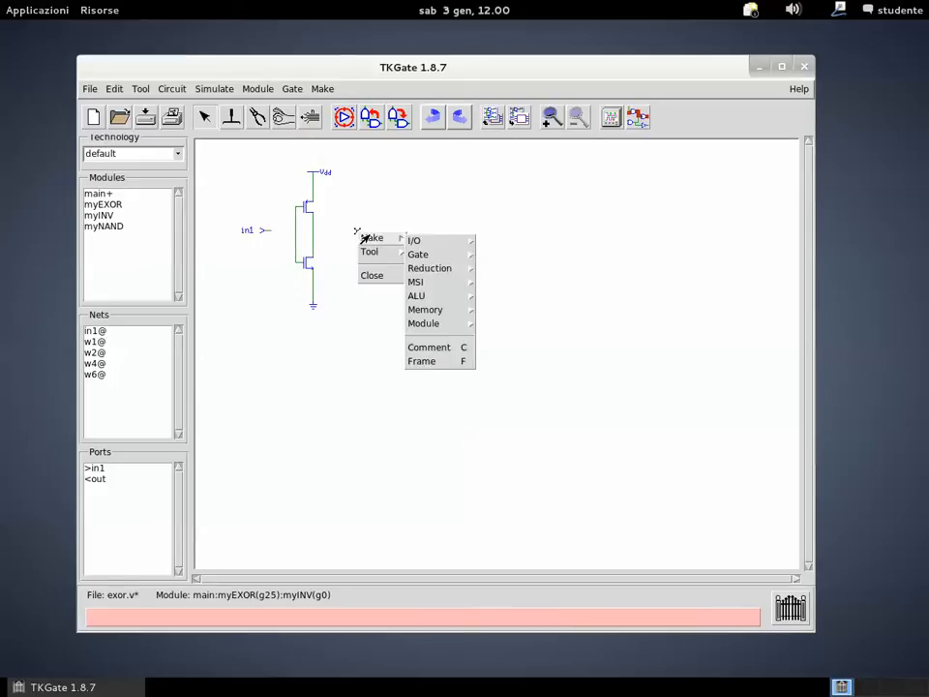
{"action": "mouse_move", "coordinate": [416, 241]}
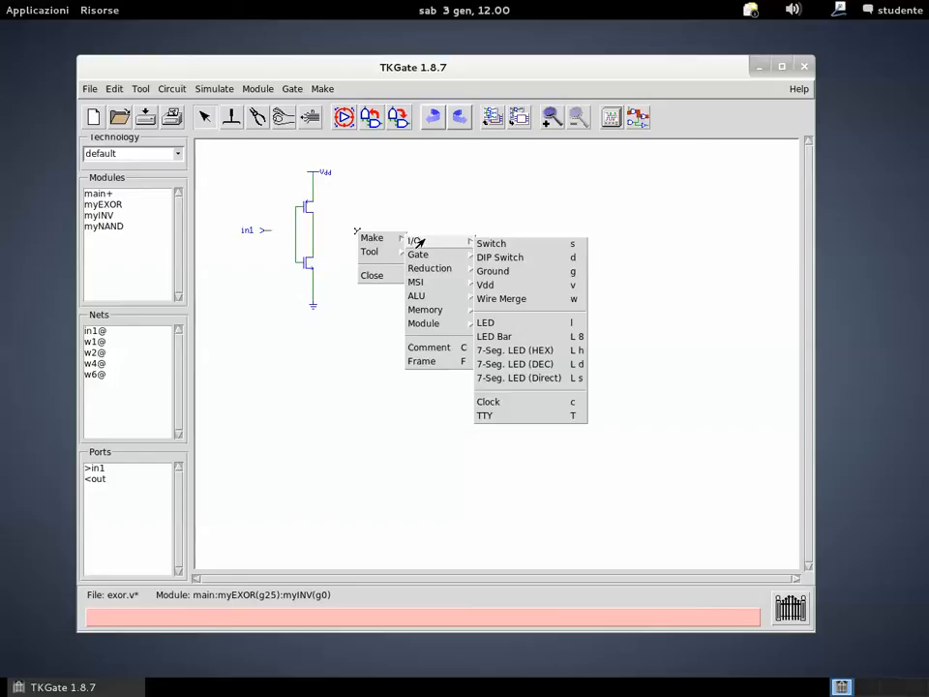
{"action": "mouse_move", "coordinate": [435, 323]}
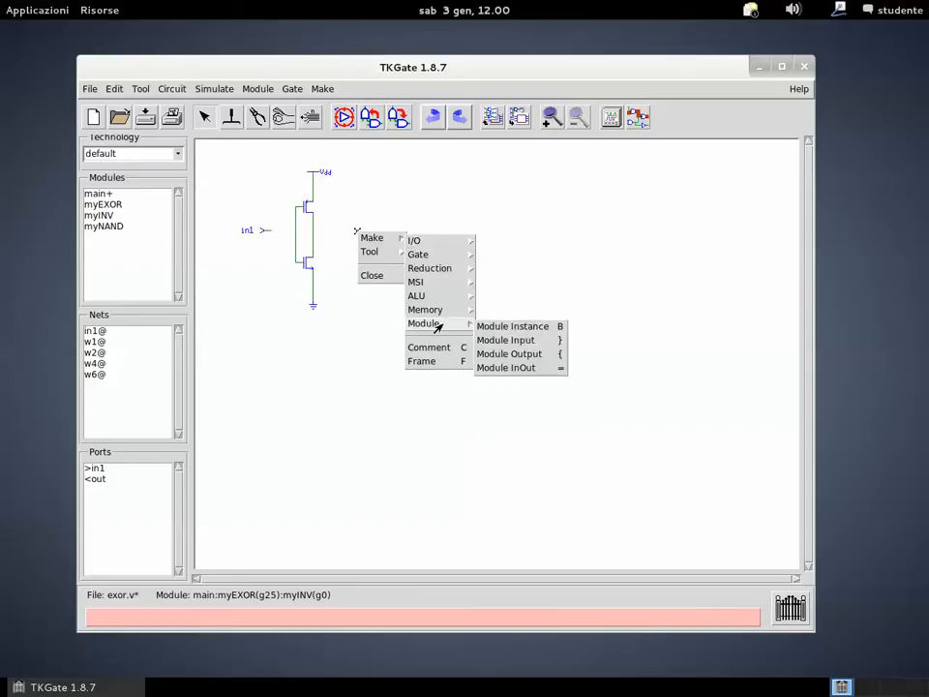
{"action": "left_click", "coordinate": [506, 354]}
{"action": "type", "text": "out"}
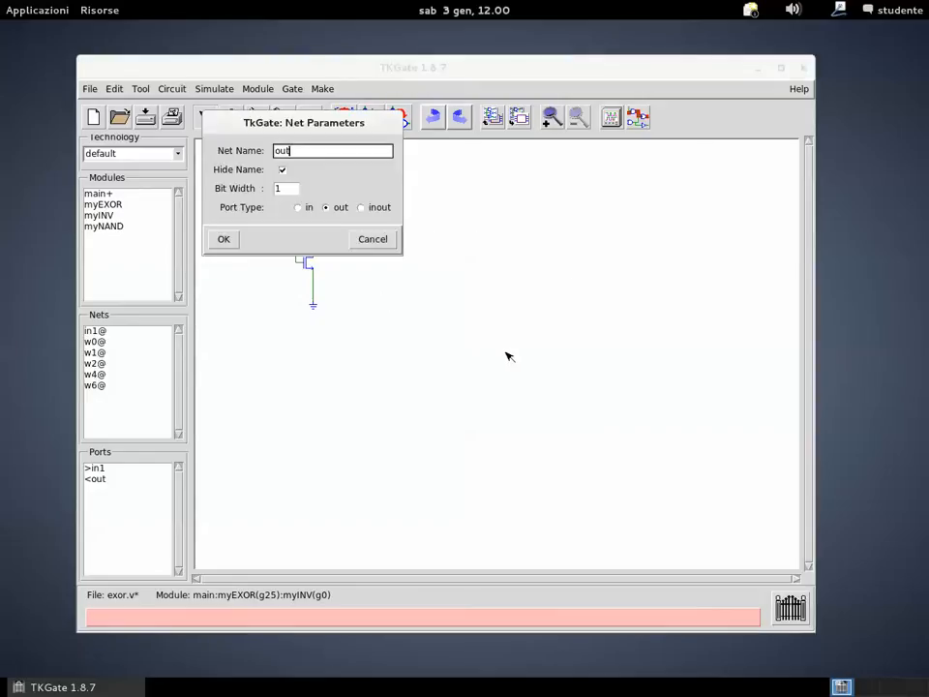
{"action": "left_click", "coordinate": [223, 240]}
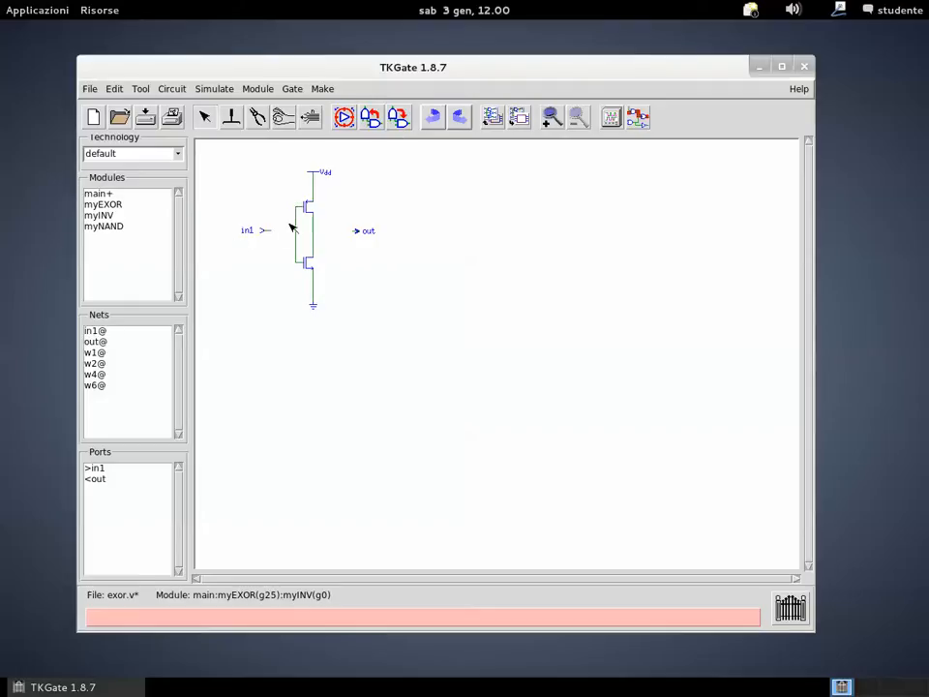
Step: Wire in1 to the joined gates and out to the wire between the two transistors, and return to myEXOR
{"action": "left_click_drag", "start_coordinate": [274, 233], "coordinate": [296, 230]}
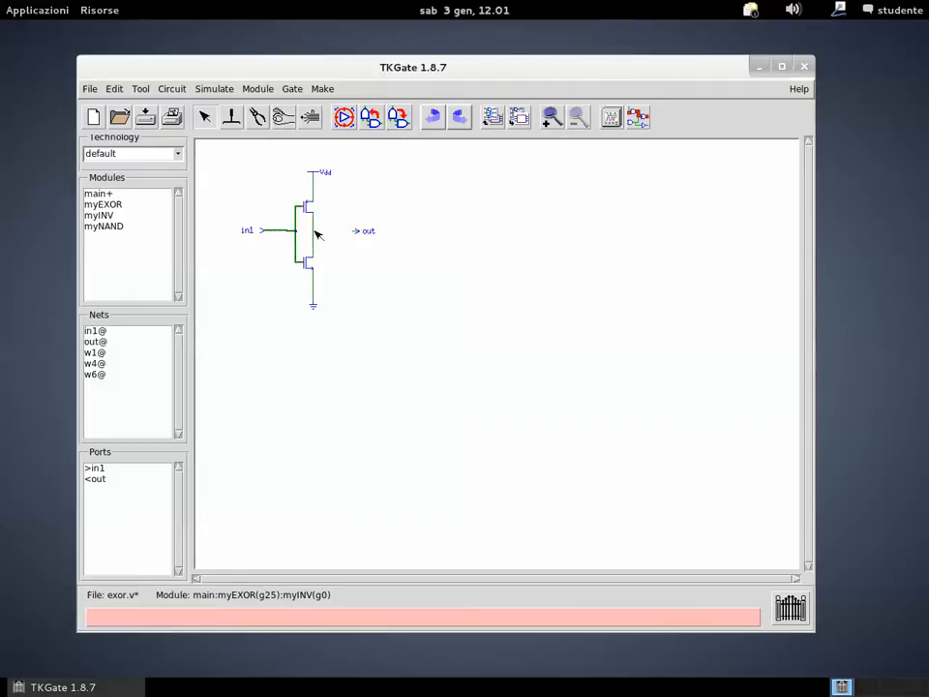
{"action": "left_click_drag", "start_coordinate": [354, 233], "coordinate": [313, 231]}
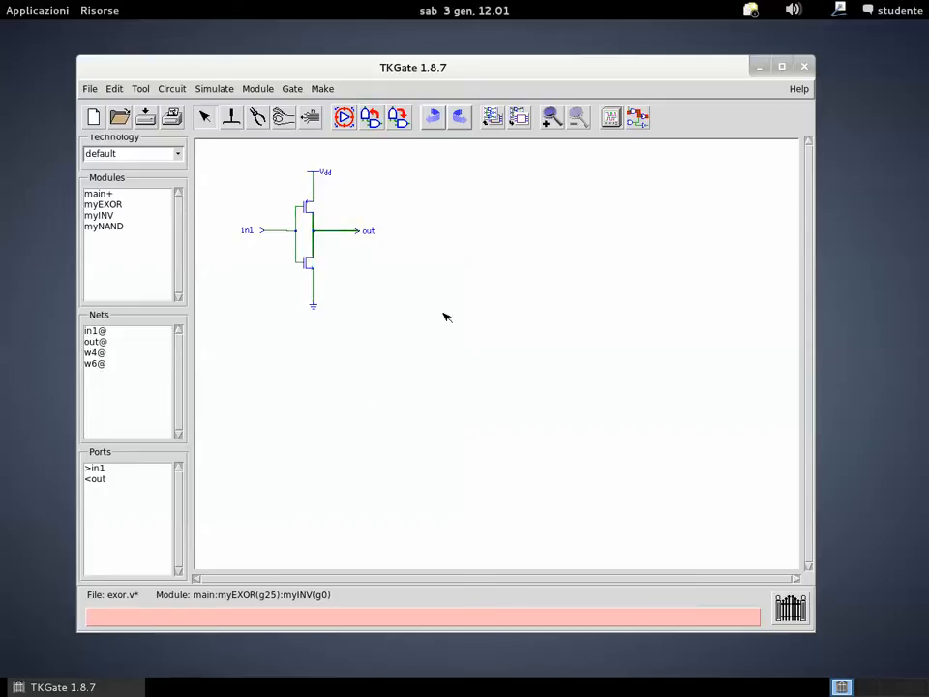
{"action": "left_click", "coordinate": [519, 116]}
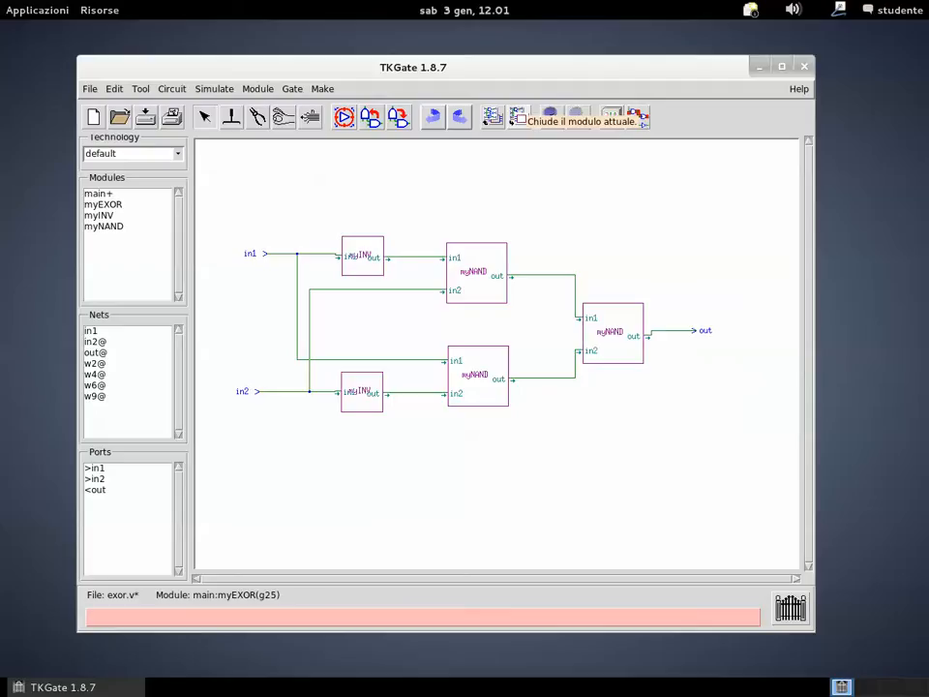
Step: Open the lower myINV block's module to check its transistor circuit, and return to myEXOR
{"action": "left_click", "coordinate": [365, 266]}
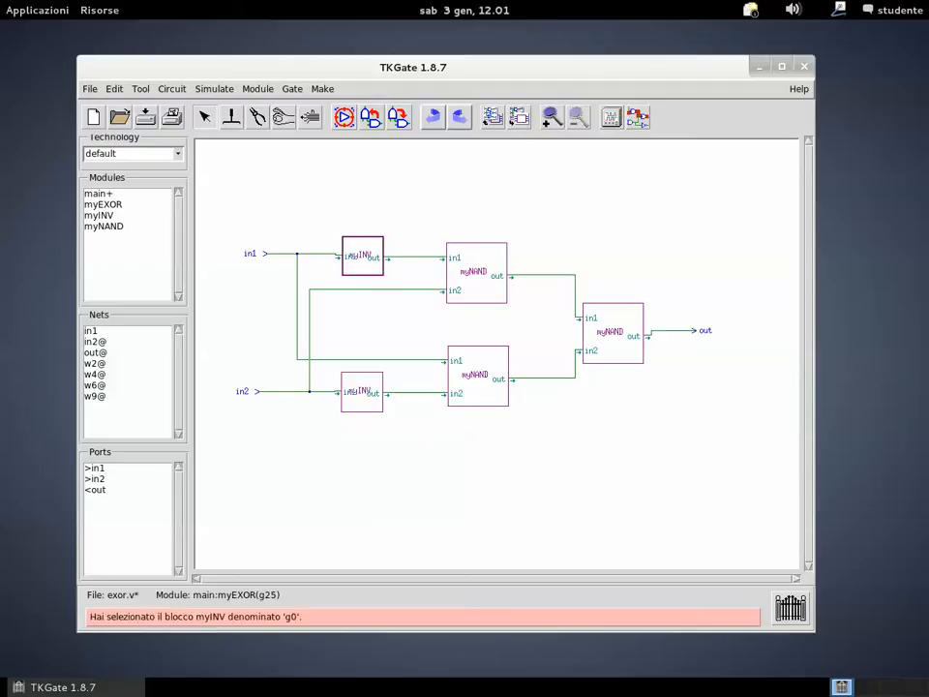
{"action": "left_click", "coordinate": [363, 387]}
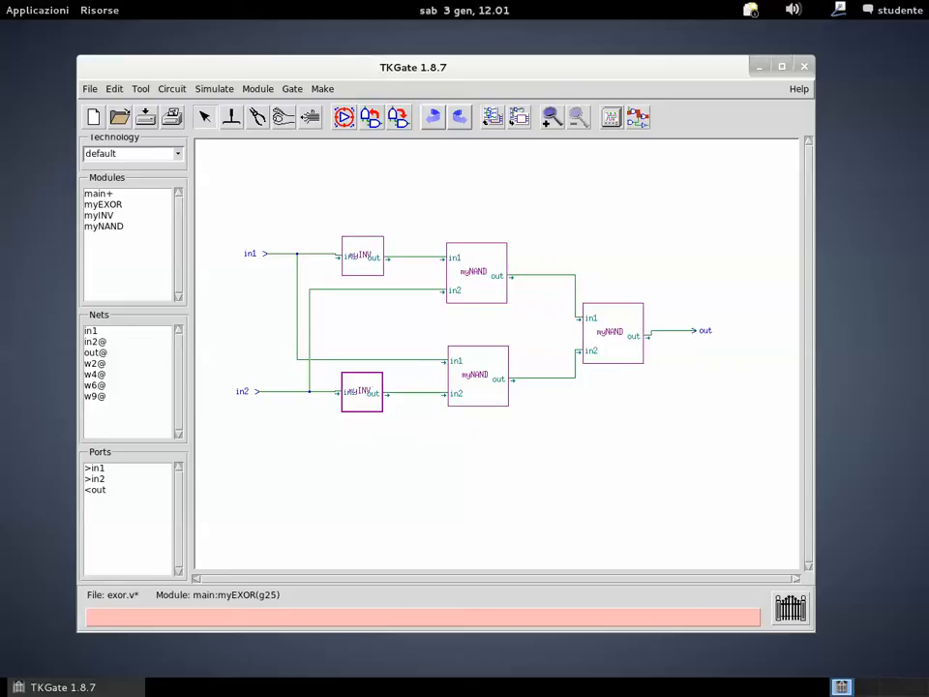
{"action": "left_click", "coordinate": [494, 115]}
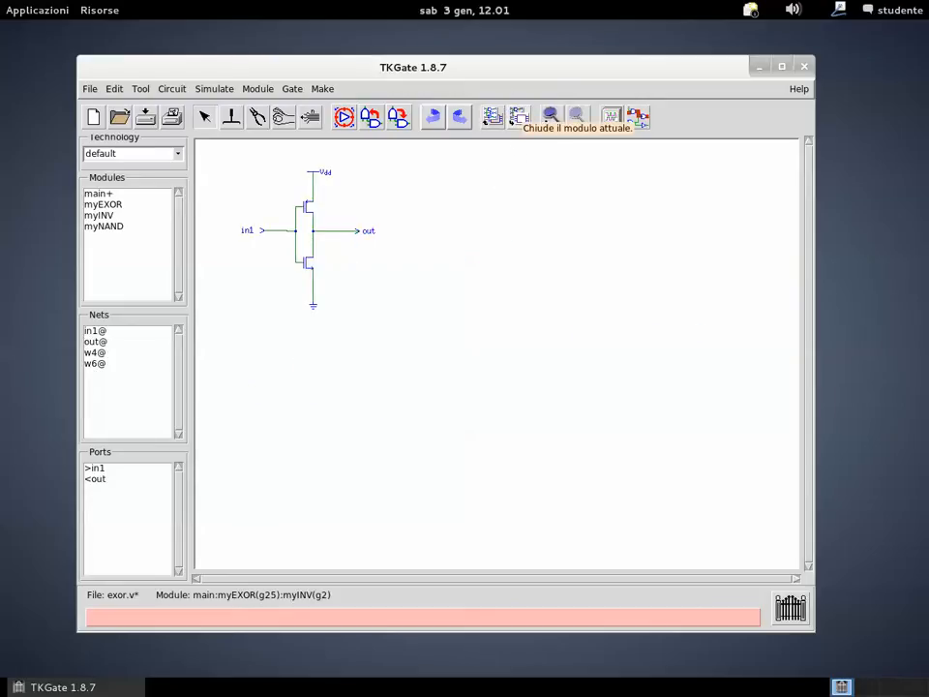
{"action": "left_click", "coordinate": [519, 115]}
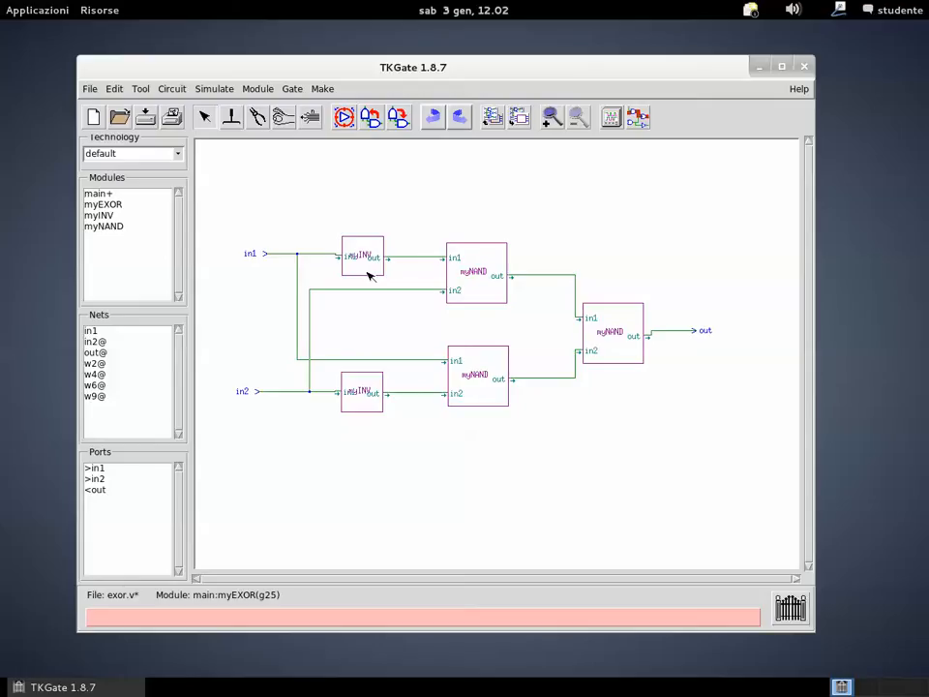
Step: Open the upper myNAND block's module and place a PMOS transistor in its empty circuit
{"action": "left_click", "coordinate": [499, 258]}
{"action": "left_click", "coordinate": [493, 117]}
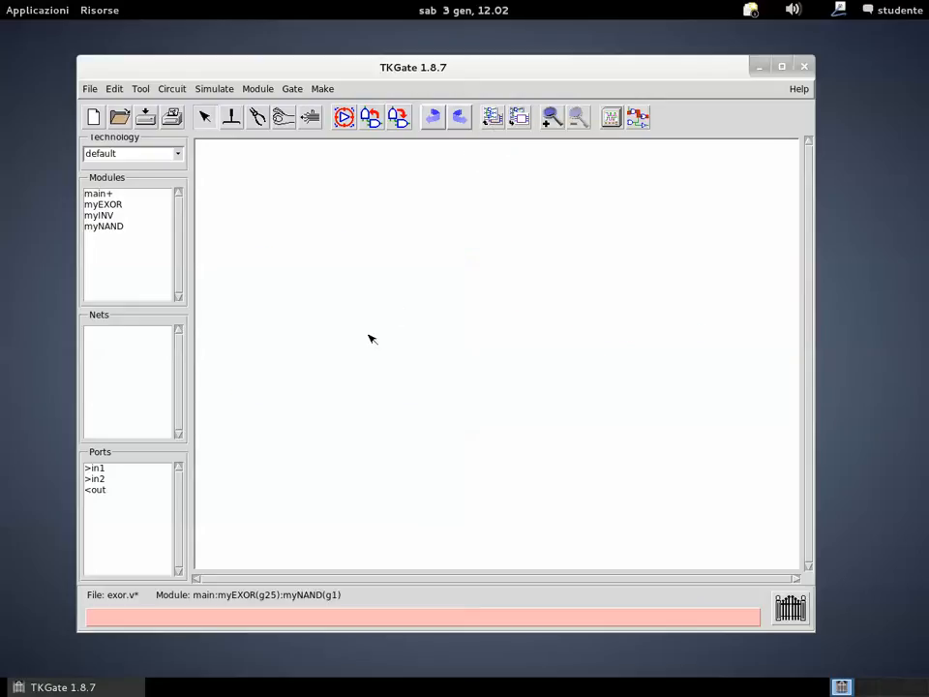
{"action": "right_click", "coordinate": [363, 261]}
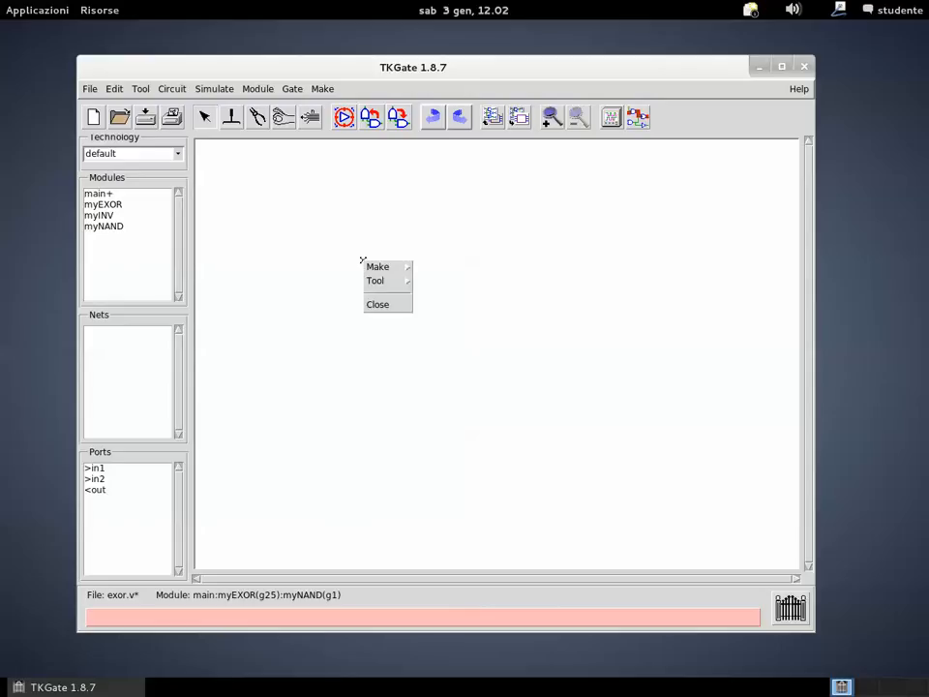
{"action": "mouse_move", "coordinate": [390, 265]}
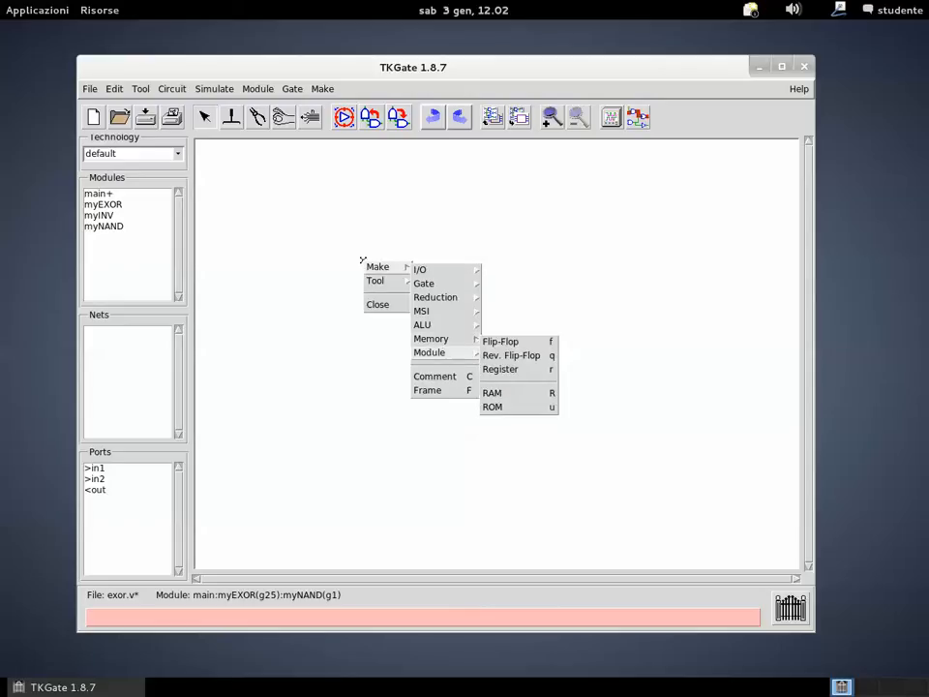
{"action": "mouse_move", "coordinate": [437, 353]}
{"action": "mouse_move", "coordinate": [440, 282]}
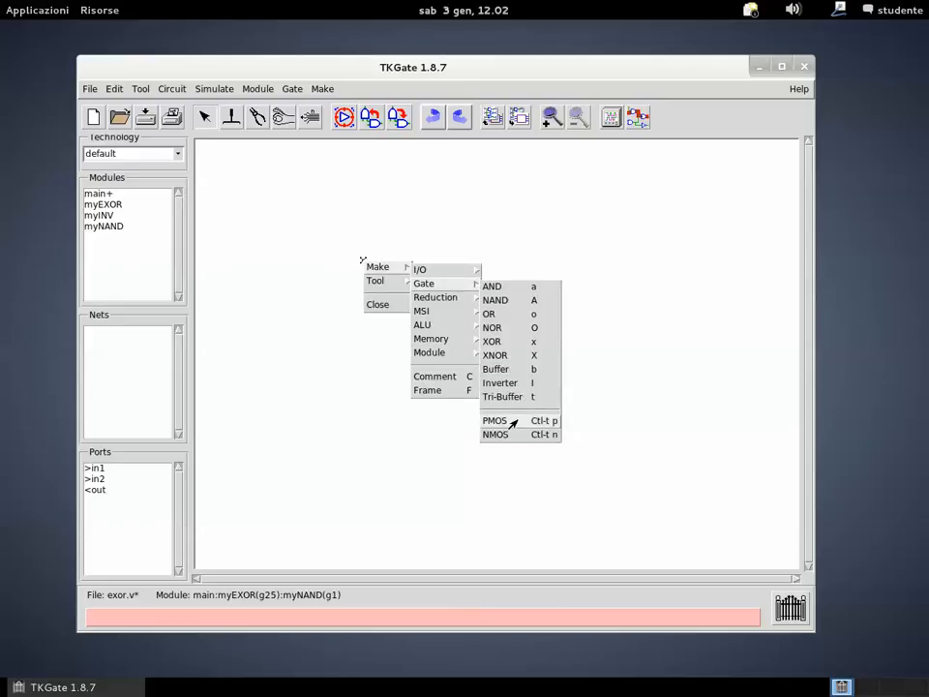
{"action": "left_click", "coordinate": [512, 422]}
Step: Place a second PMOS transistor to the right of the first one, slightly lower
{"action": "right_click", "coordinate": [418, 275]}
{"action": "mouse_move", "coordinate": [432, 282]}
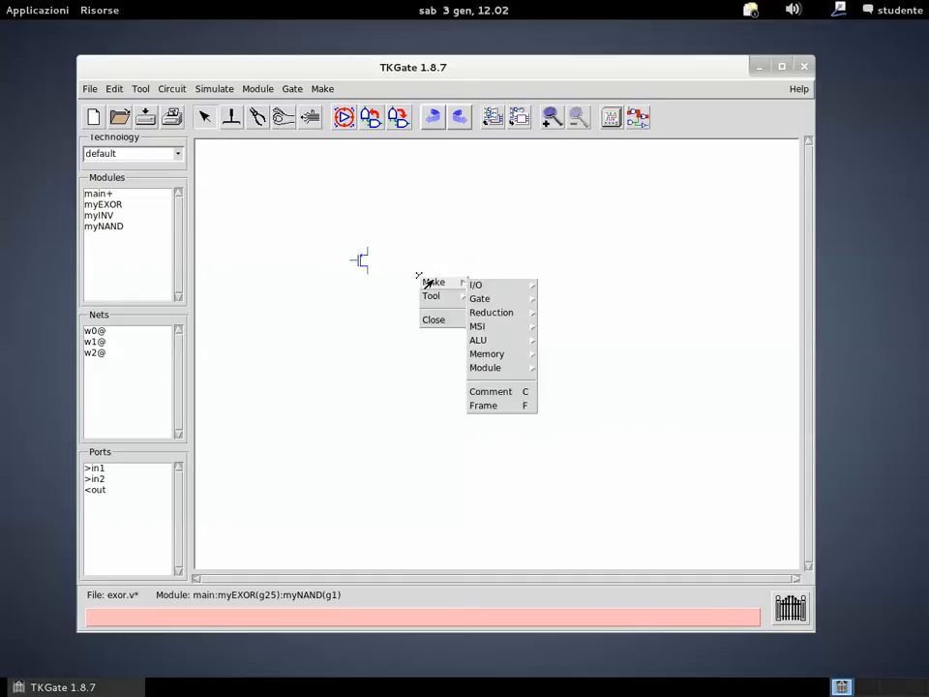
{"action": "mouse_move", "coordinate": [480, 298]}
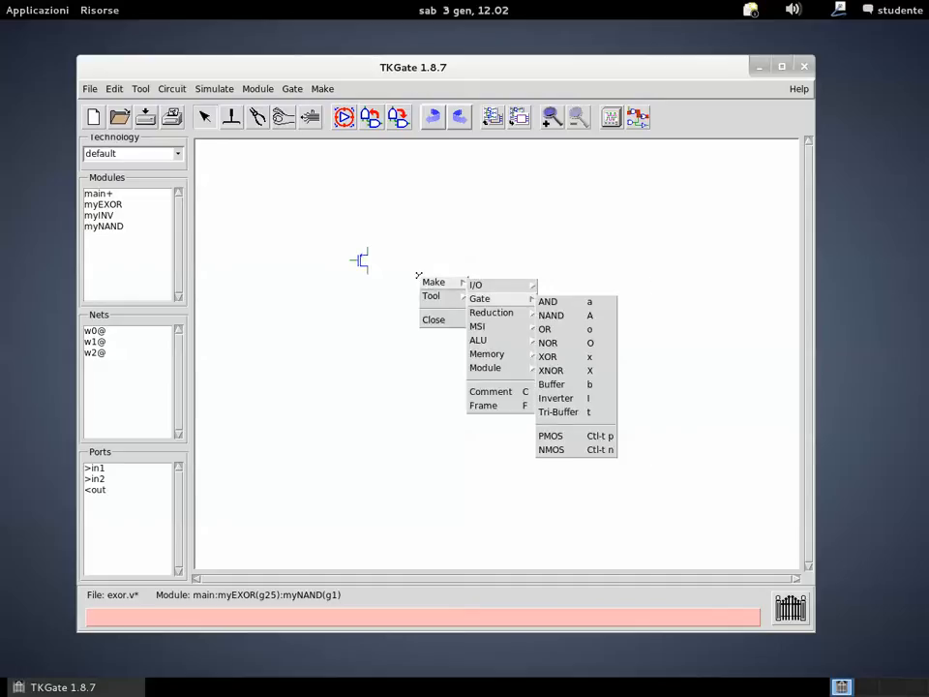
{"action": "left_click", "coordinate": [556, 436]}
Step: Place two NMOS transistors below the PMOS pair, one under the left PMOS and one further right
{"action": "right_click", "coordinate": [360, 357]}
{"action": "mouse_move", "coordinate": [374, 367]}
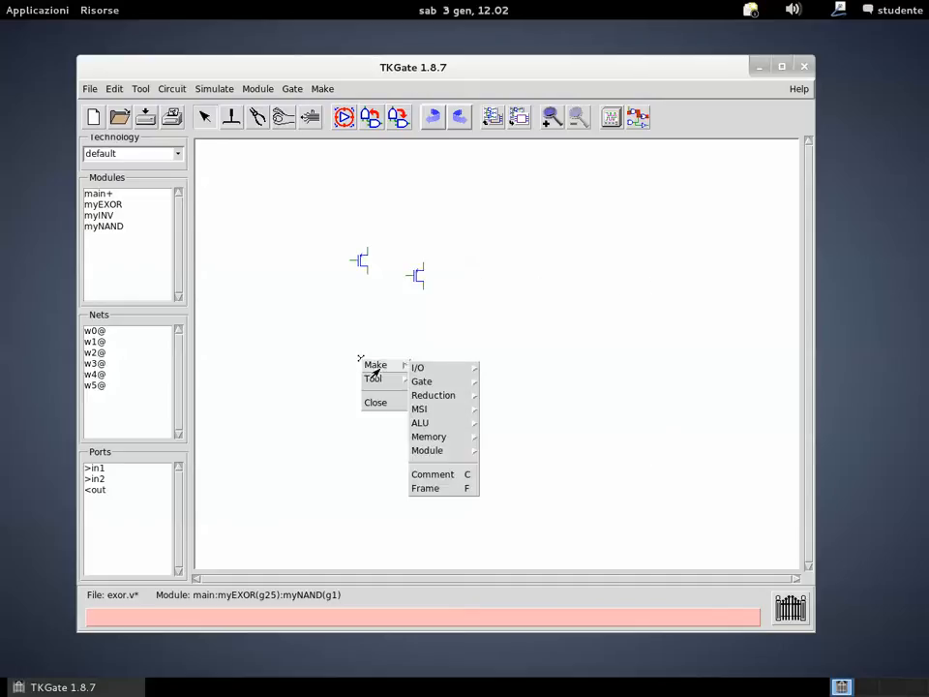
{"action": "mouse_move", "coordinate": [421, 380]}
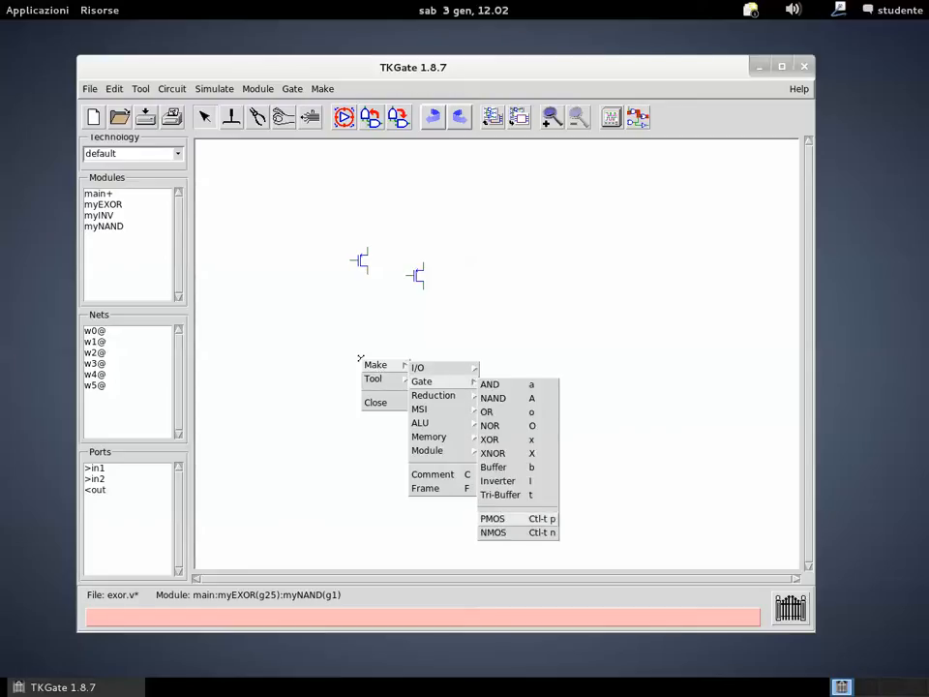
{"action": "left_click", "coordinate": [494, 532]}
{"action": "right_click", "coordinate": [443, 376]}
{"action": "mouse_move", "coordinate": [474, 385]}
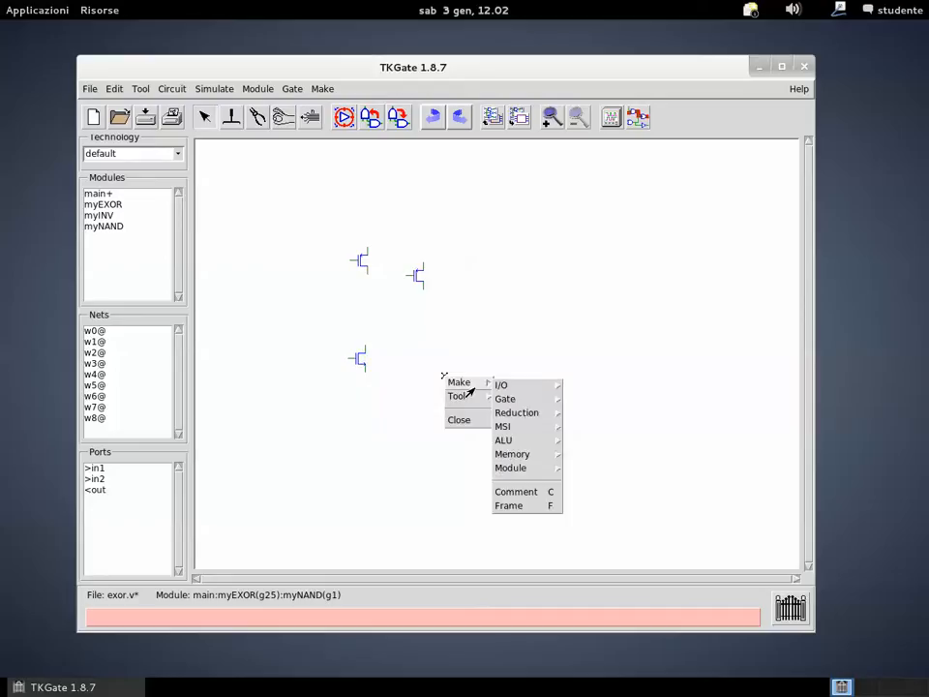
{"action": "mouse_move", "coordinate": [506, 399]}
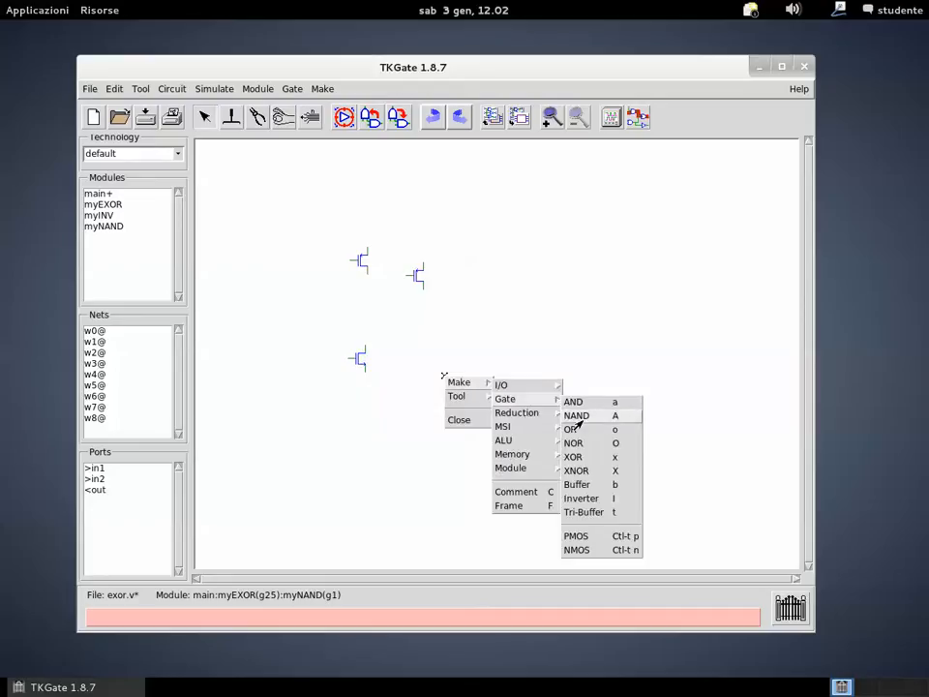
{"action": "left_click", "coordinate": [579, 550]}
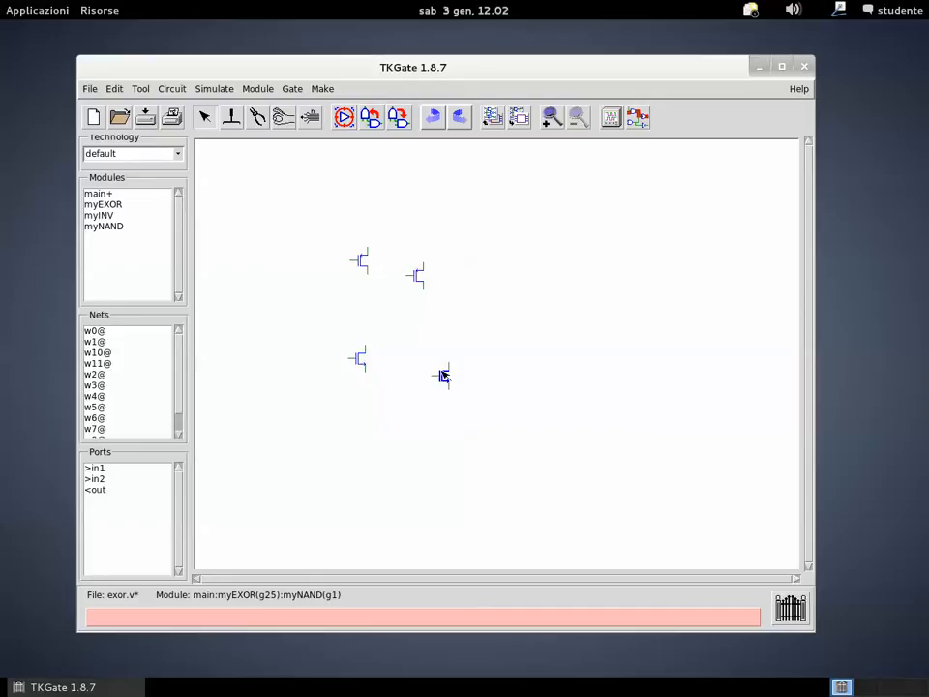
Step: Move the right NMOS directly beneath the other NMOS and wire the two in series
{"action": "left_click_drag", "start_coordinate": [441, 376], "coordinate": [357, 400]}
{"action": "left_click", "coordinate": [366, 373]}
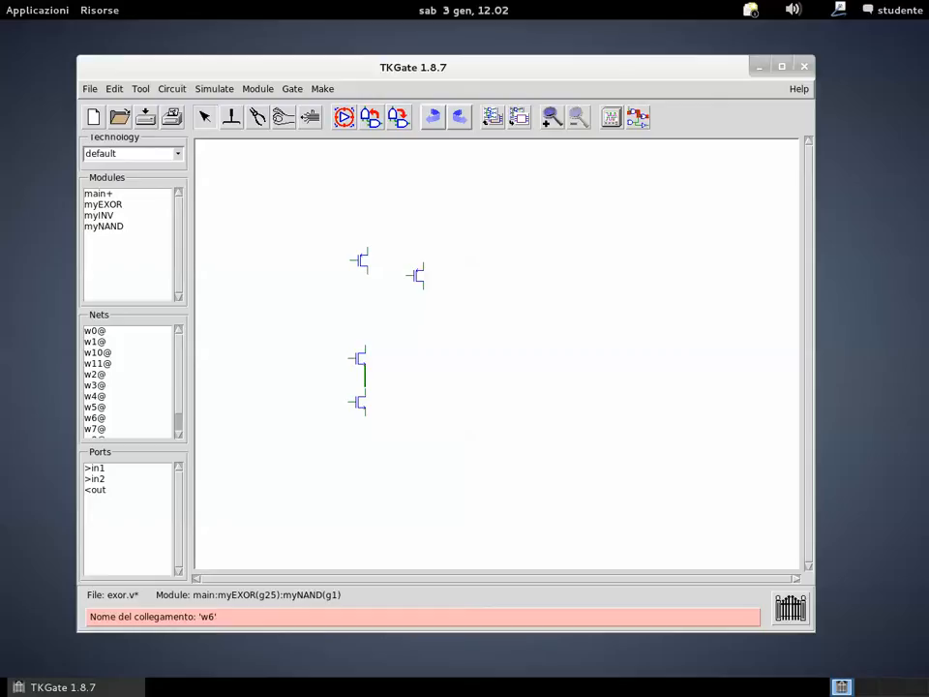
{"action": "left_click_drag", "start_coordinate": [365, 386], "coordinate": [365, 387]}
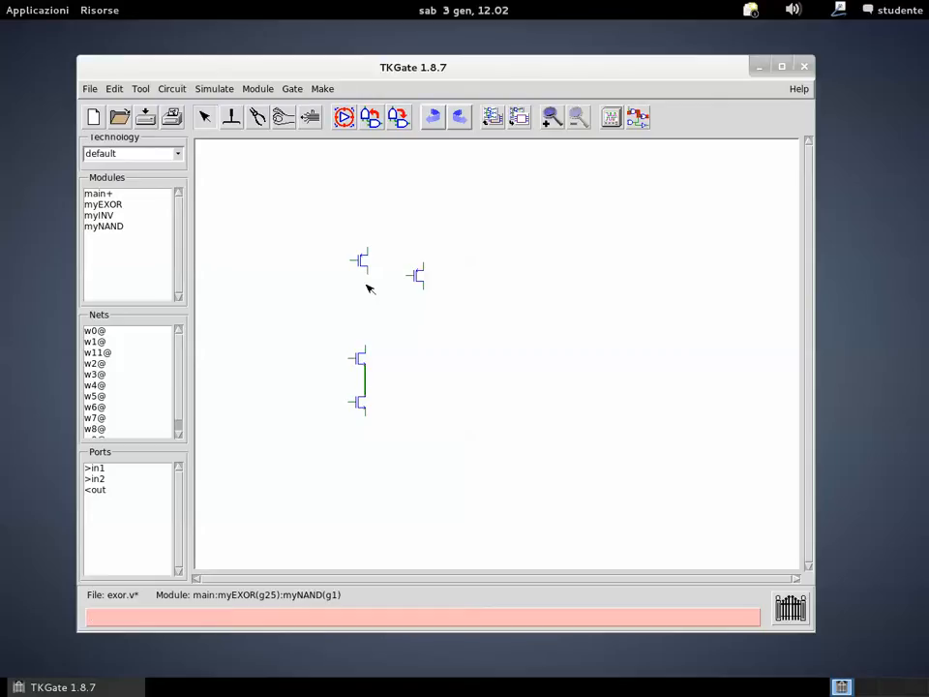
Step: Align the two PMOS transistors side by side, wire them in parallel, and connect their lower terminals to the upper NMOS
{"action": "left_click_drag", "start_coordinate": [362, 262], "coordinate": [341, 290]}
{"action": "mouse_move", "coordinate": [419, 278]}
{"action": "left_mouse_down"}
{"action": "mouse_move", "coordinate": [384, 293]}
{"action": "mouse_move", "coordinate": [395, 293]}
{"action": "mouse_move", "coordinate": [349, 277]}
{"action": "mouse_move", "coordinate": [403, 279]}
{"action": "left_mouse_up"}
{"action": "left_click_drag", "start_coordinate": [351, 304], "coordinate": [400, 305]}
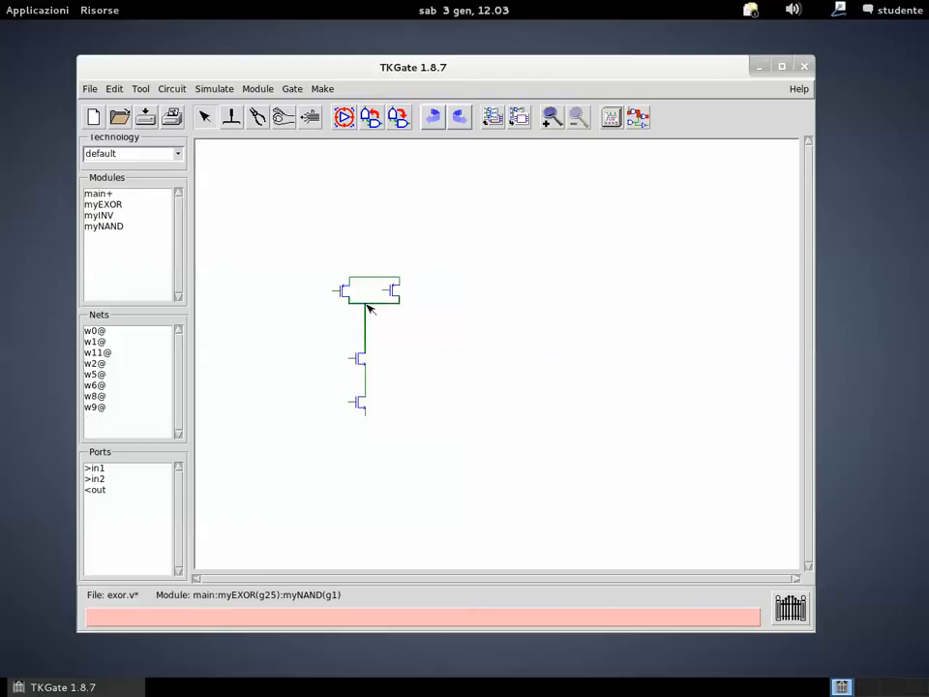
Step: Move both NMOS transistors up closer to the PMOS pair and straighten the wire between them
{"action": "left_click_drag", "start_coordinate": [359, 358], "coordinate": [361, 336]}
{"action": "left_click_drag", "start_coordinate": [358, 404], "coordinate": [360, 377]}
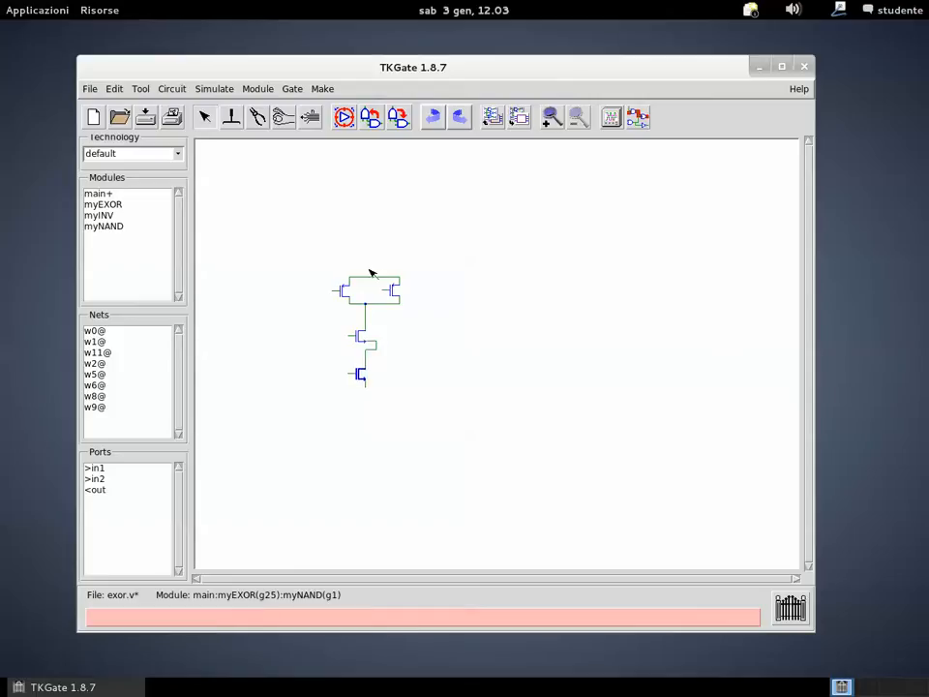
{"action": "left_click", "coordinate": [378, 344]}
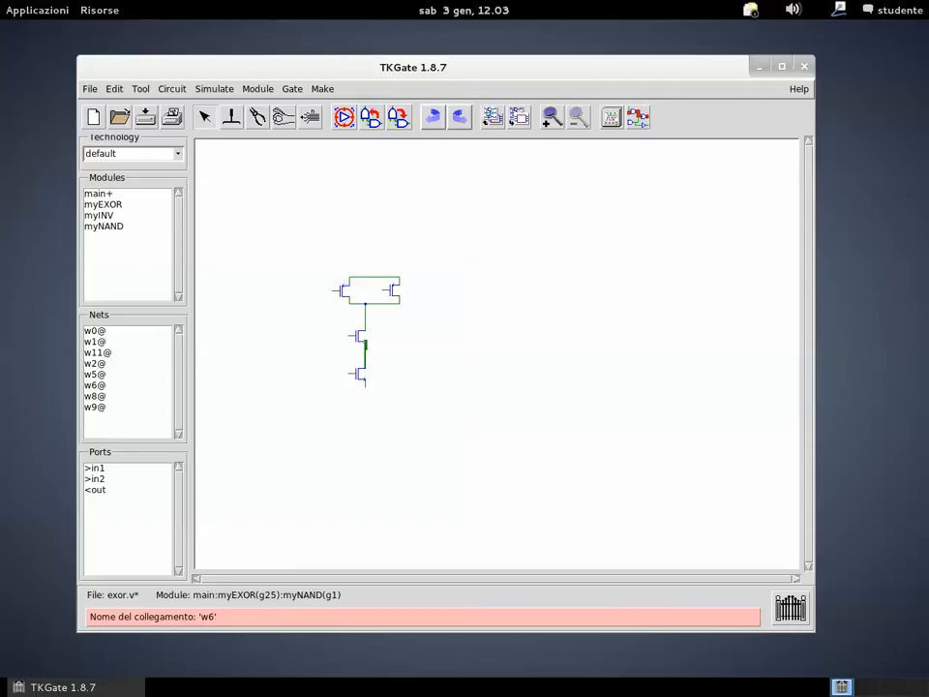
Step: Place a Vdd symbol above the PMOS pair and a Ground symbol below the lower NMOS
{"action": "right_click", "coordinate": [363, 243]}
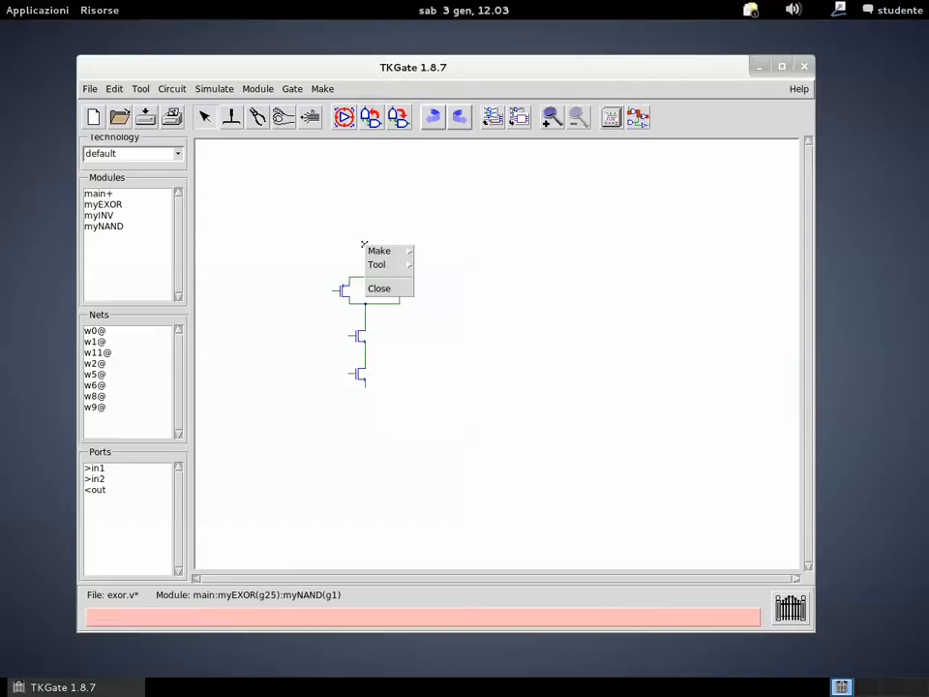
{"action": "mouse_move", "coordinate": [370, 249]}
{"action": "mouse_move", "coordinate": [414, 255]}
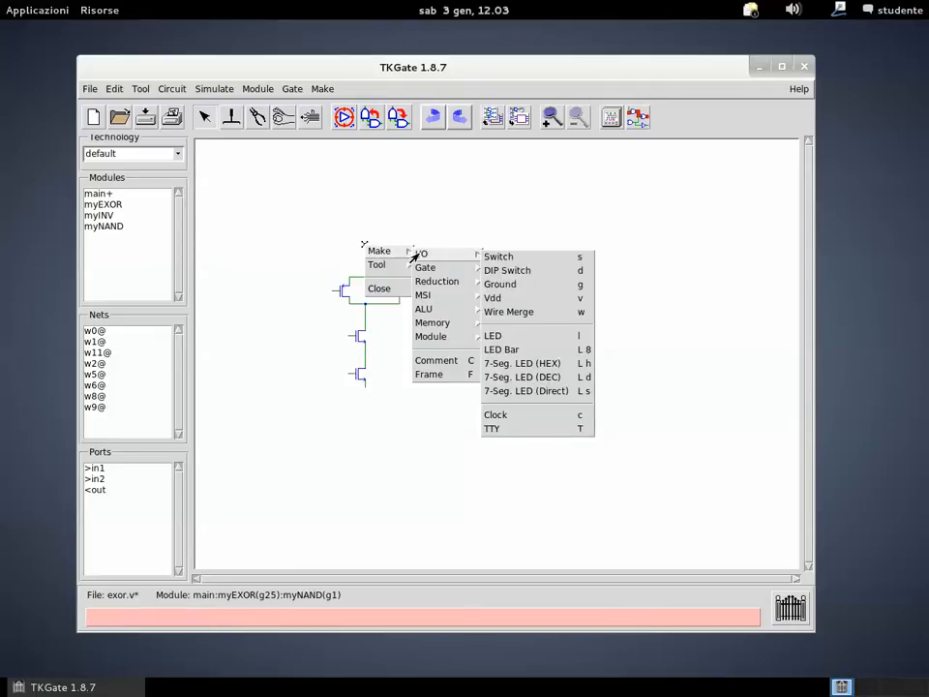
{"action": "left_click", "coordinate": [493, 299]}
{"action": "right_click", "coordinate": [359, 413]}
{"action": "mouse_move", "coordinate": [367, 421]}
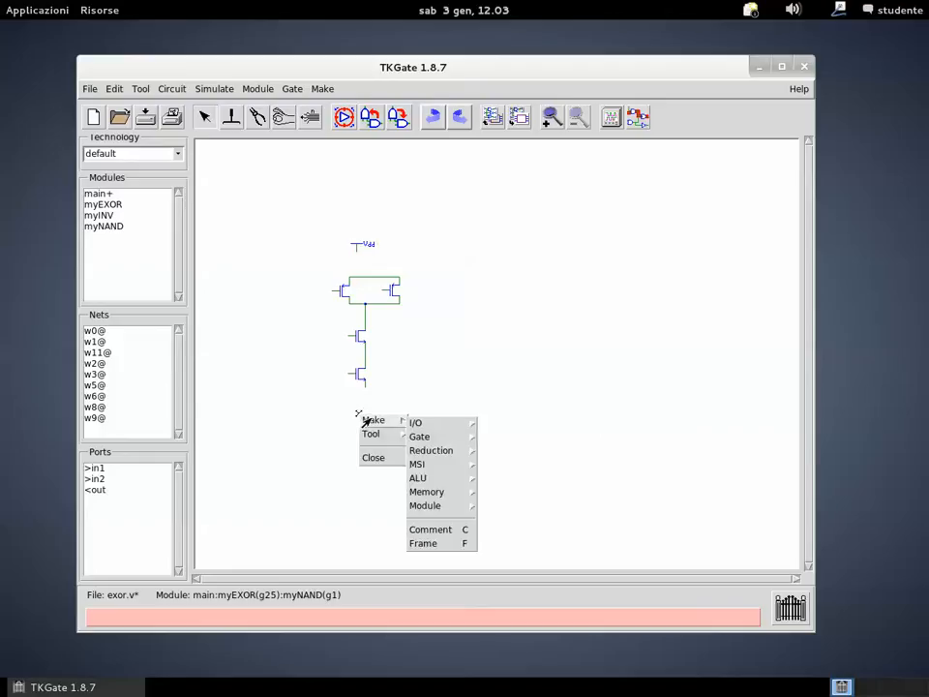
{"action": "mouse_move", "coordinate": [464, 425]}
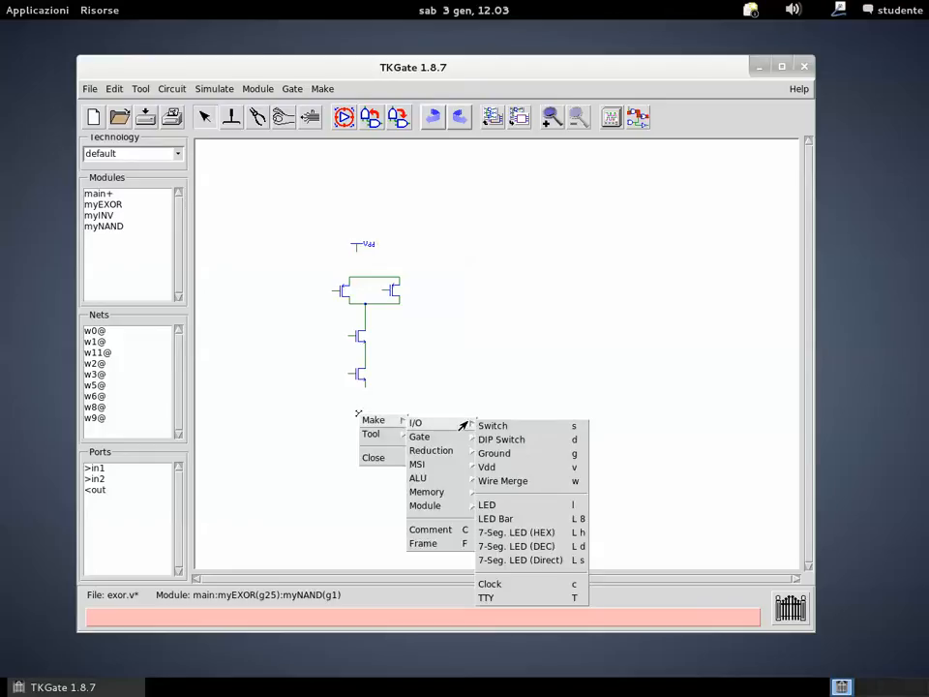
{"action": "left_click", "coordinate": [503, 453]}
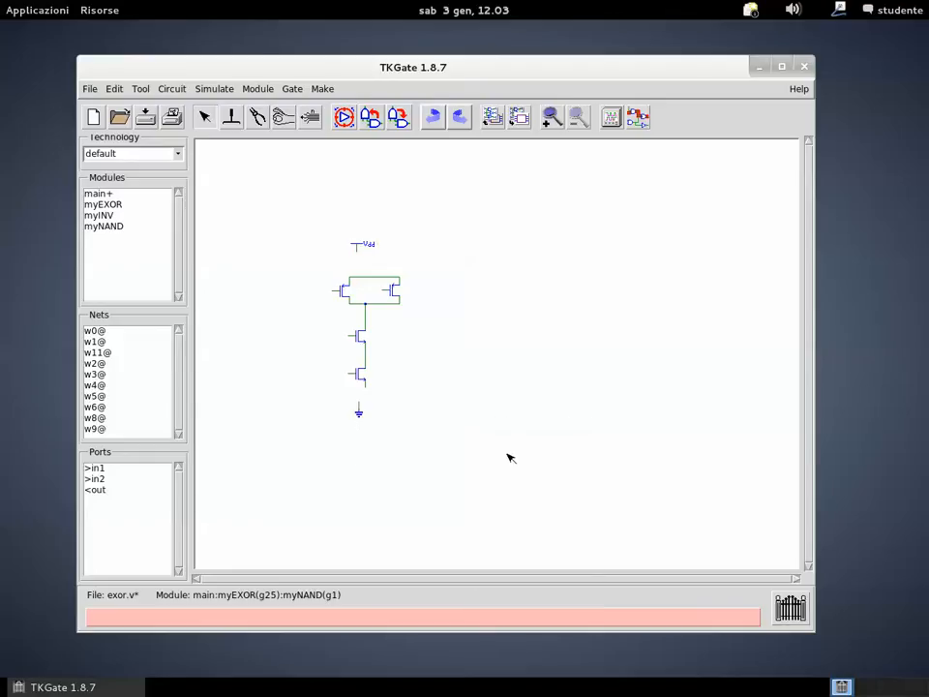
Step: Wire the lower NMOS to Ground and Vdd to the PMOS pair's upper wire, aligning both symbols so the wires run straight
{"action": "left_click", "coordinate": [366, 385]}
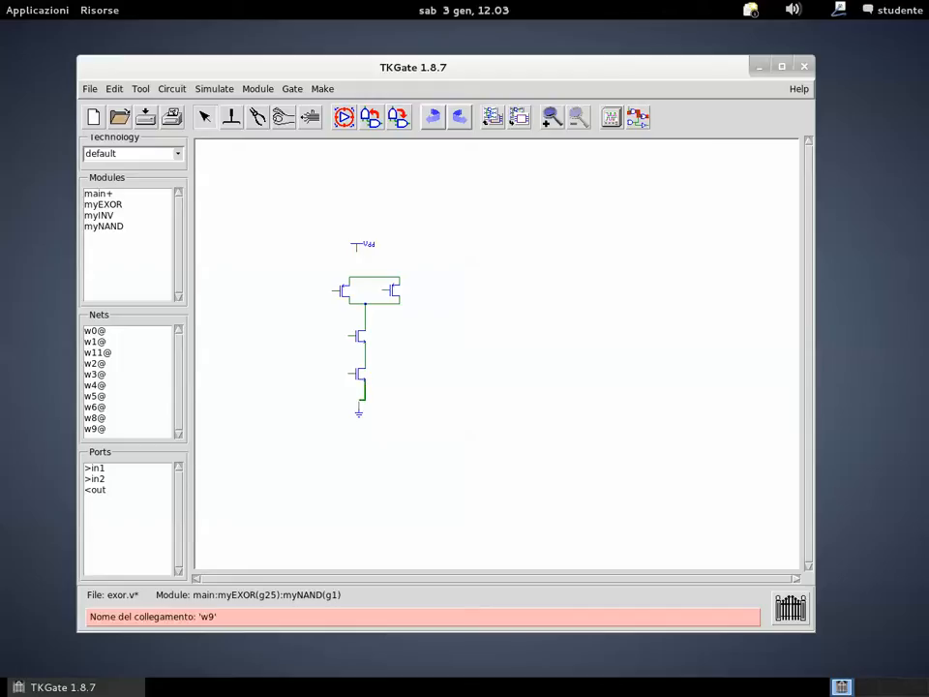
{"action": "left_click_drag", "start_coordinate": [360, 399], "coordinate": [359, 405]}
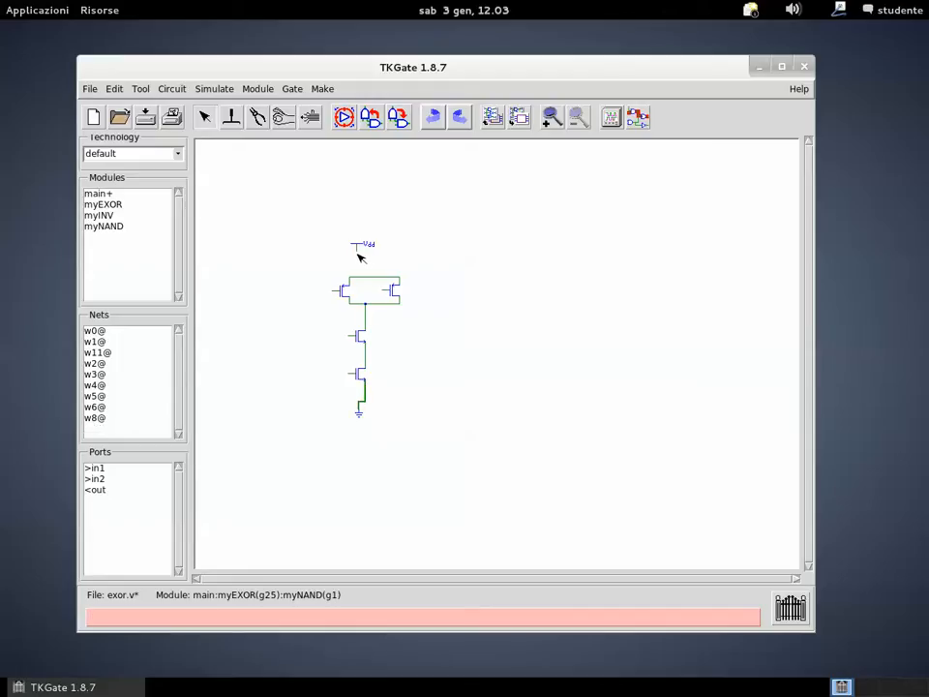
{"action": "left_click", "coordinate": [357, 250]}
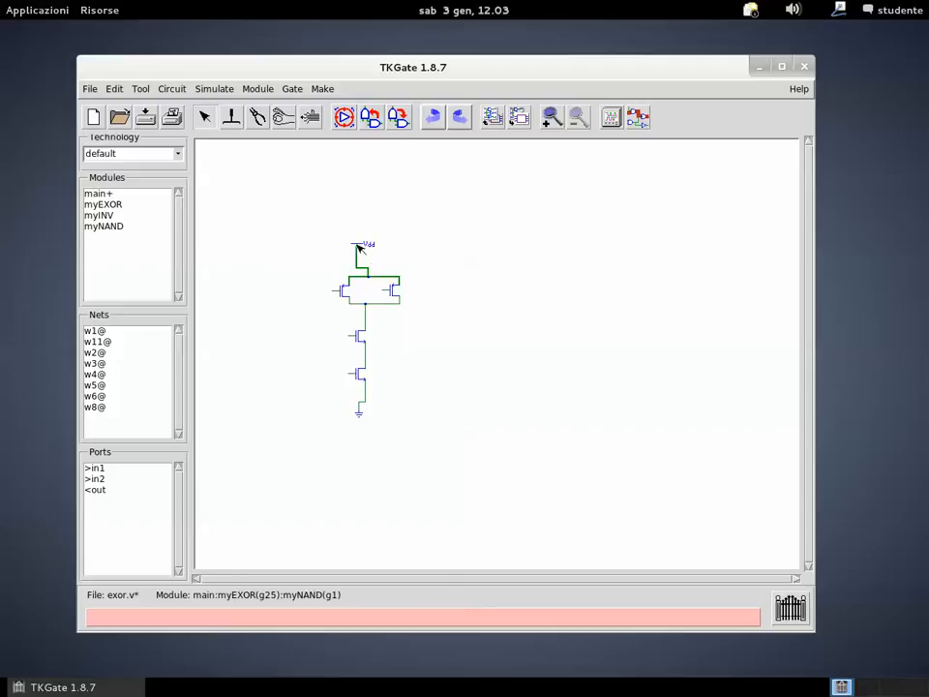
{"action": "left_click_drag", "start_coordinate": [365, 245], "coordinate": [372, 245]}
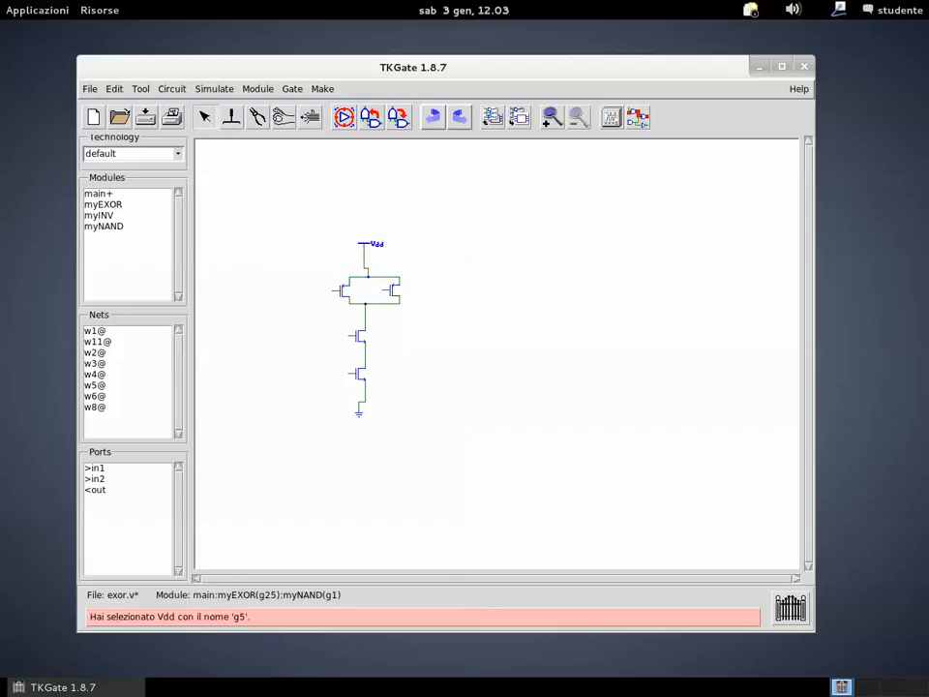
{"action": "left_click", "coordinate": [359, 413]}
{"action": "left_click_drag", "start_coordinate": [359, 414], "coordinate": [366, 414]}
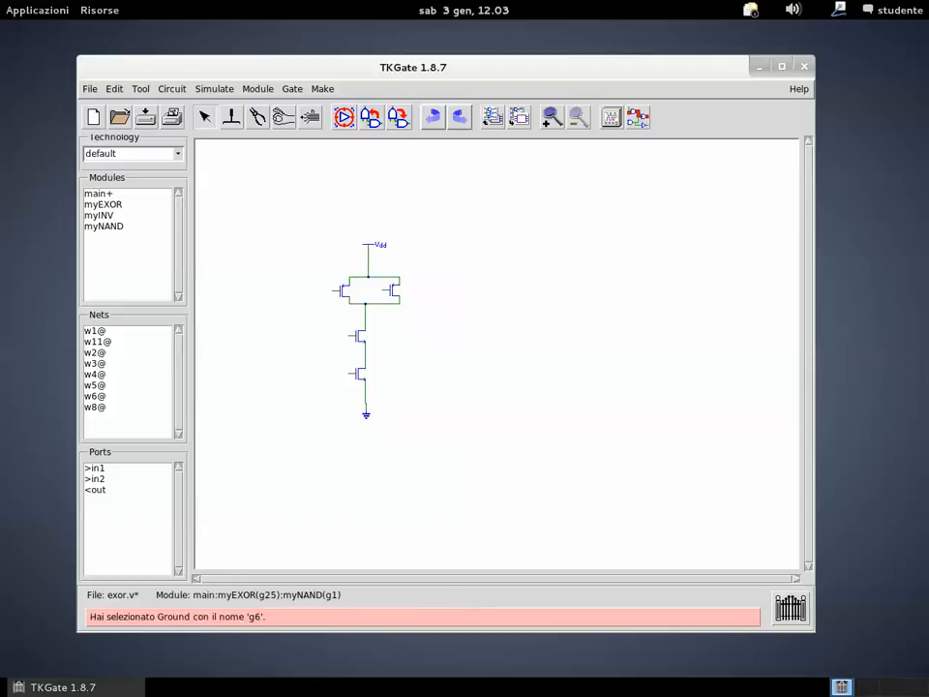
Step: Add a module input named in1 to the left of the left PMOS transistor
{"action": "right_click", "coordinate": [283, 291]}
{"action": "mouse_move", "coordinate": [290, 298]}
{"action": "mouse_move", "coordinate": [366, 384]}
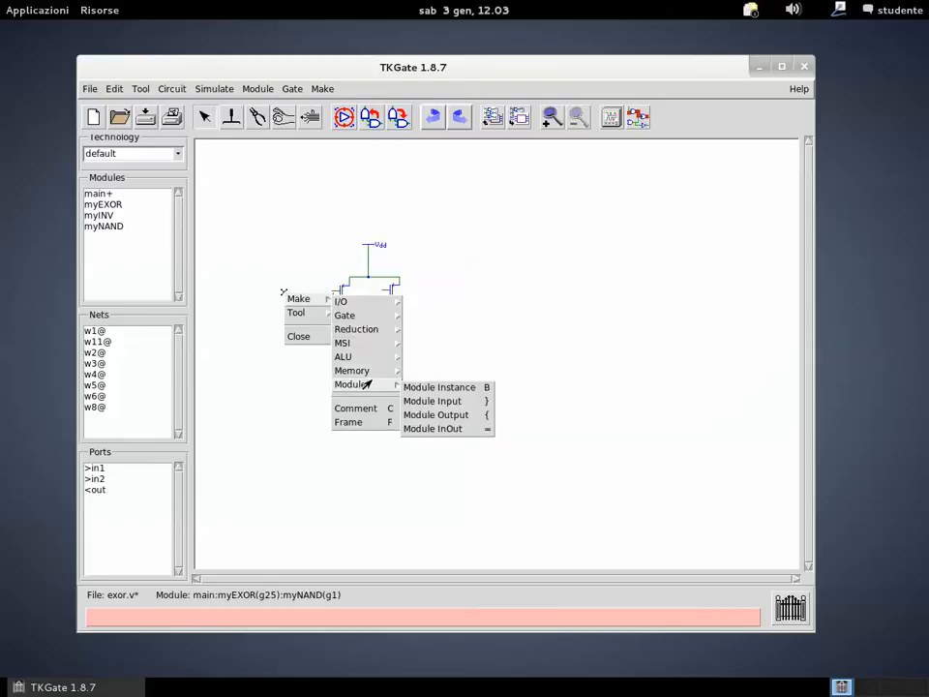
{"action": "left_click", "coordinate": [430, 402]}
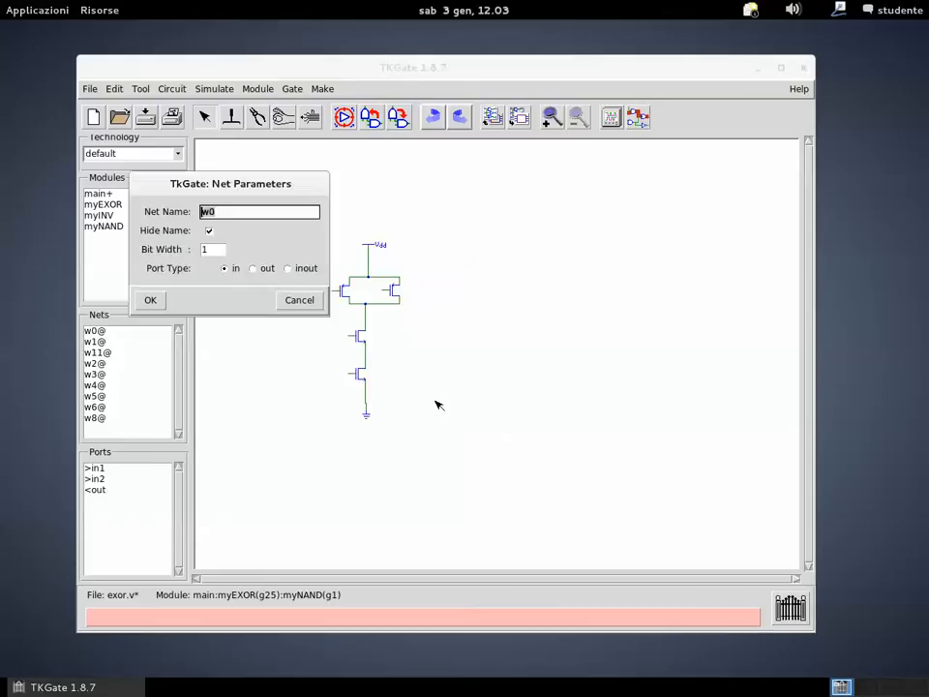
{"action": "type", "text": "in1"}
{"action": "key", "text": "Return"}
Step: Add a second module input named in2 below and slightly left of in1
{"action": "right_click", "coordinate": [256, 317]}
{"action": "mouse_move", "coordinate": [291, 325]}
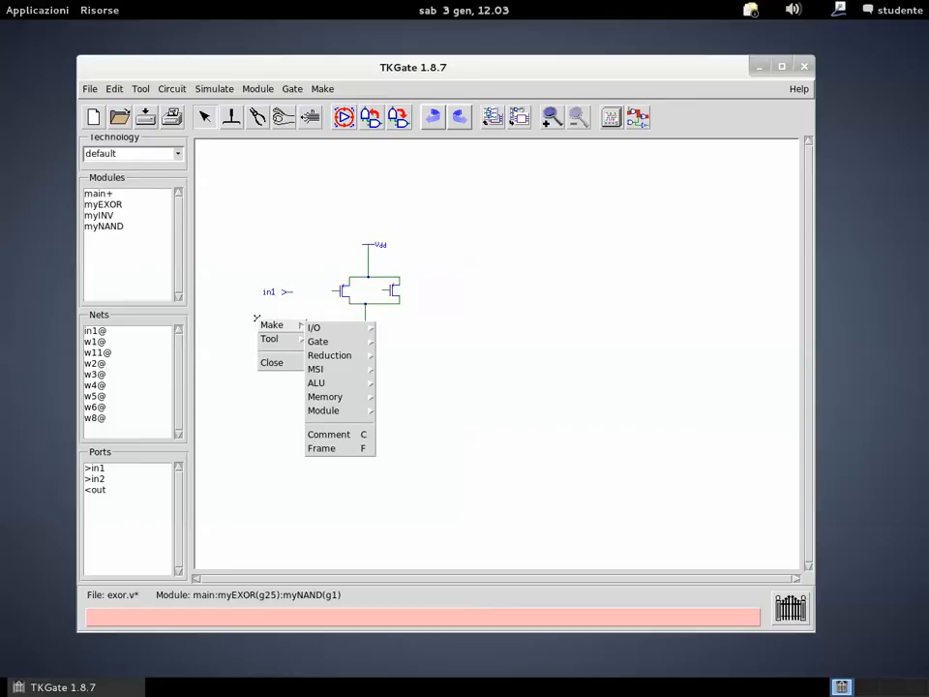
{"action": "mouse_move", "coordinate": [334, 343]}
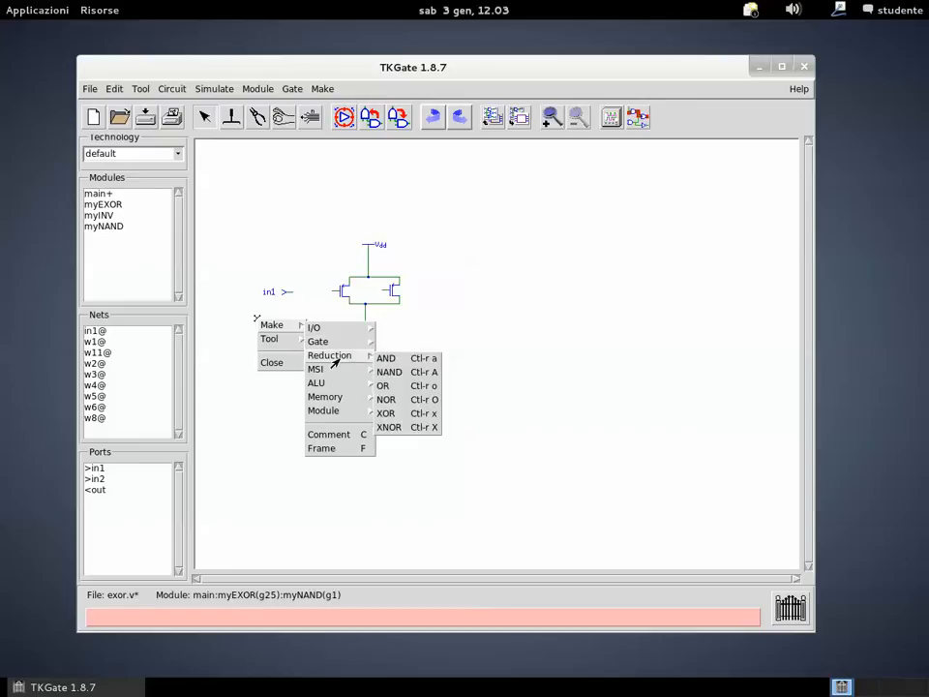
{"action": "mouse_move", "coordinate": [340, 416]}
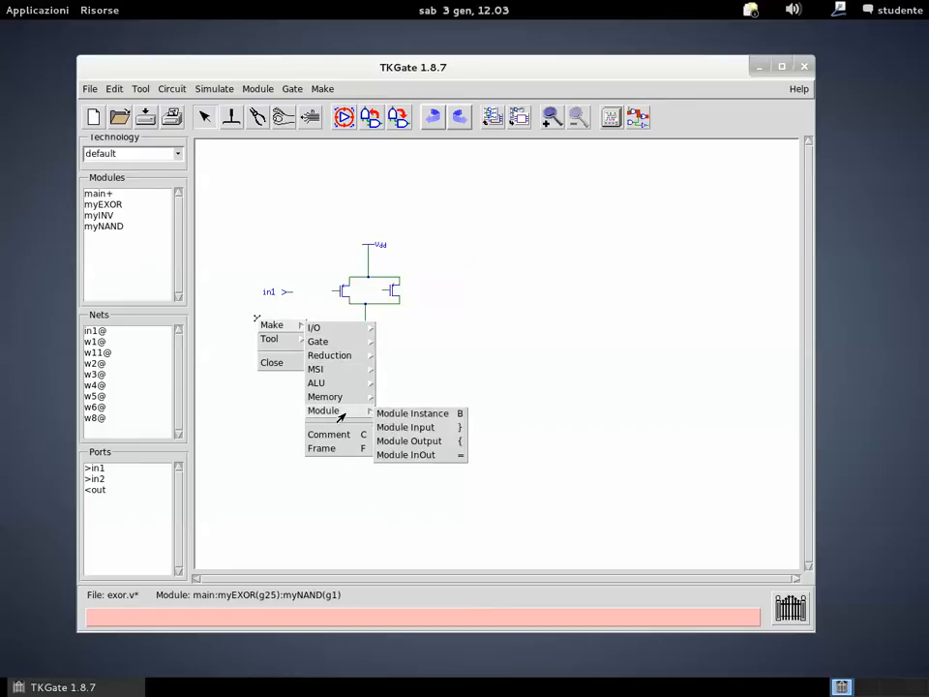
{"action": "left_click", "coordinate": [419, 427]}
{"action": "key", "text": "BackSpace"}
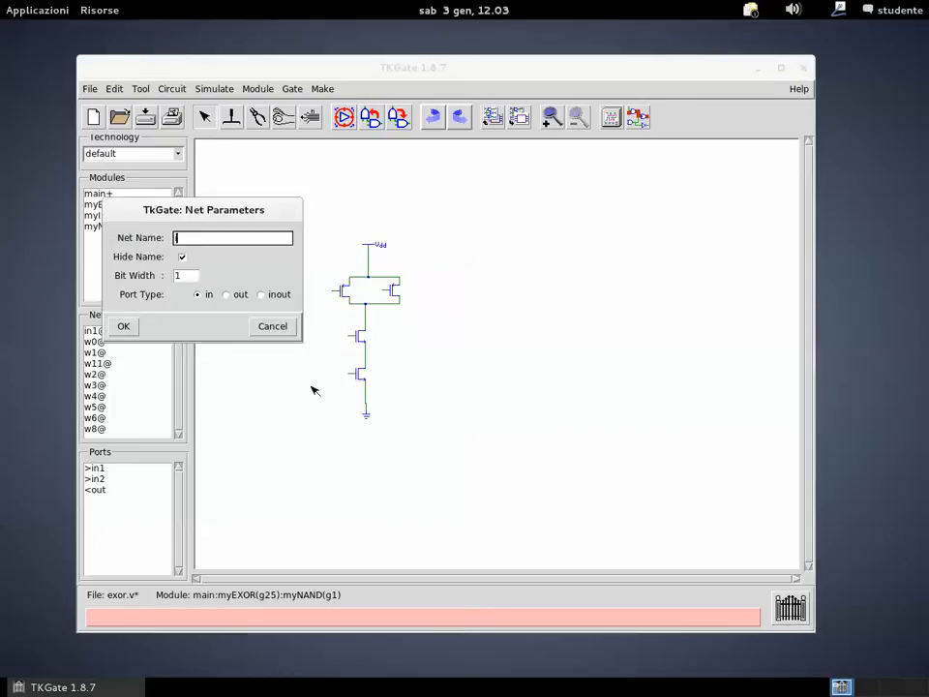
{"action": "type", "text": "in2"}
{"action": "left_click", "coordinate": [114, 326]}
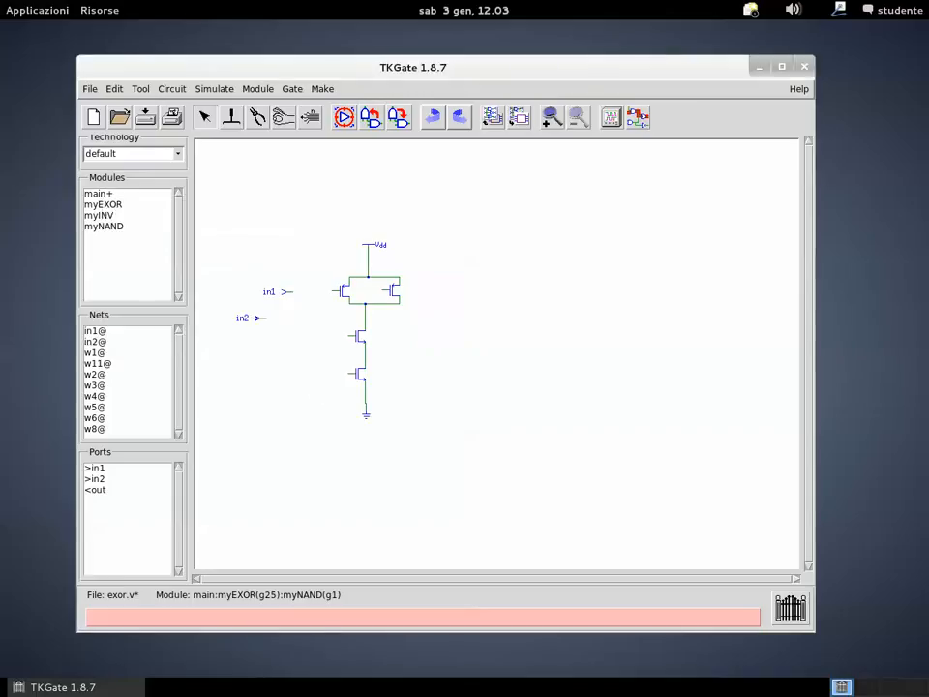
Step: Add a module output named out to the right of the transistor circuit
{"action": "right_click", "coordinate": [459, 332]}
{"action": "mouse_move", "coordinate": [477, 339]}
{"action": "mouse_move", "coordinate": [532, 350]}
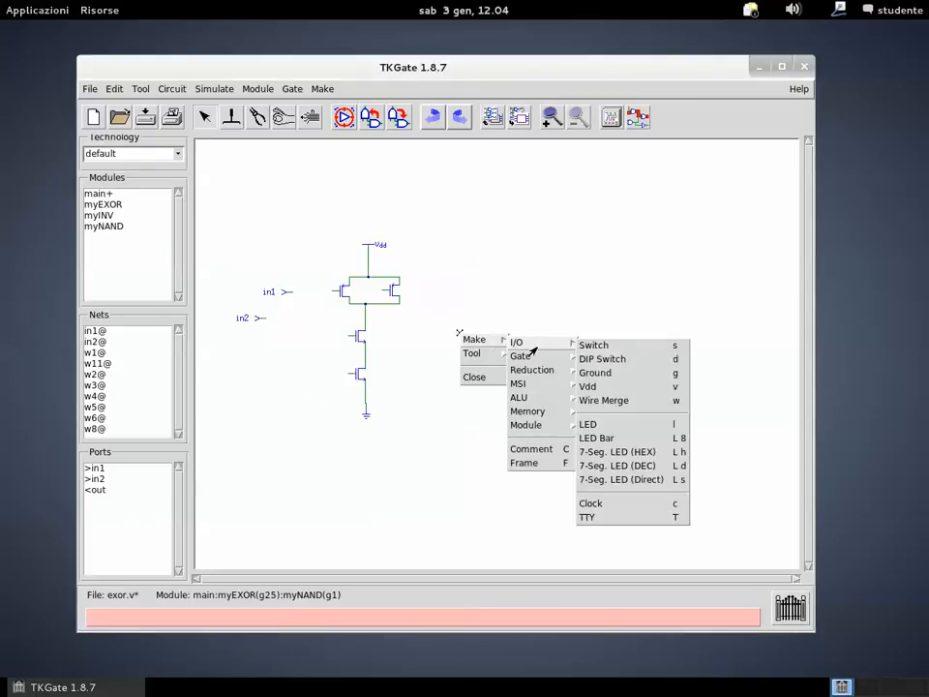
{"action": "mouse_move", "coordinate": [551, 425]}
{"action": "left_click", "coordinate": [615, 457]}
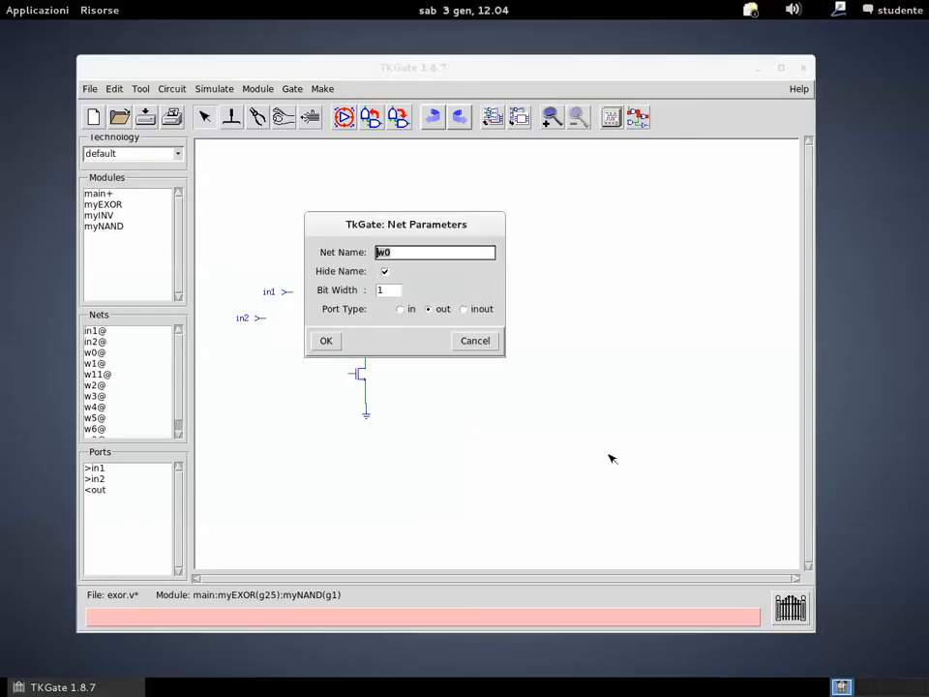
{"action": "type", "text": "out"}
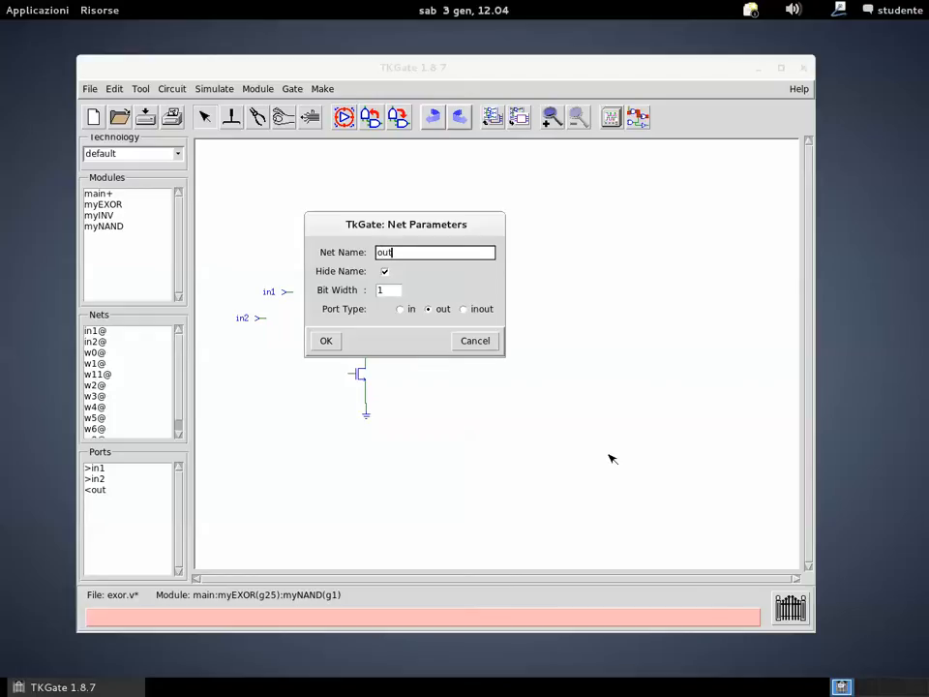
{"action": "left_click", "coordinate": [325, 340]}
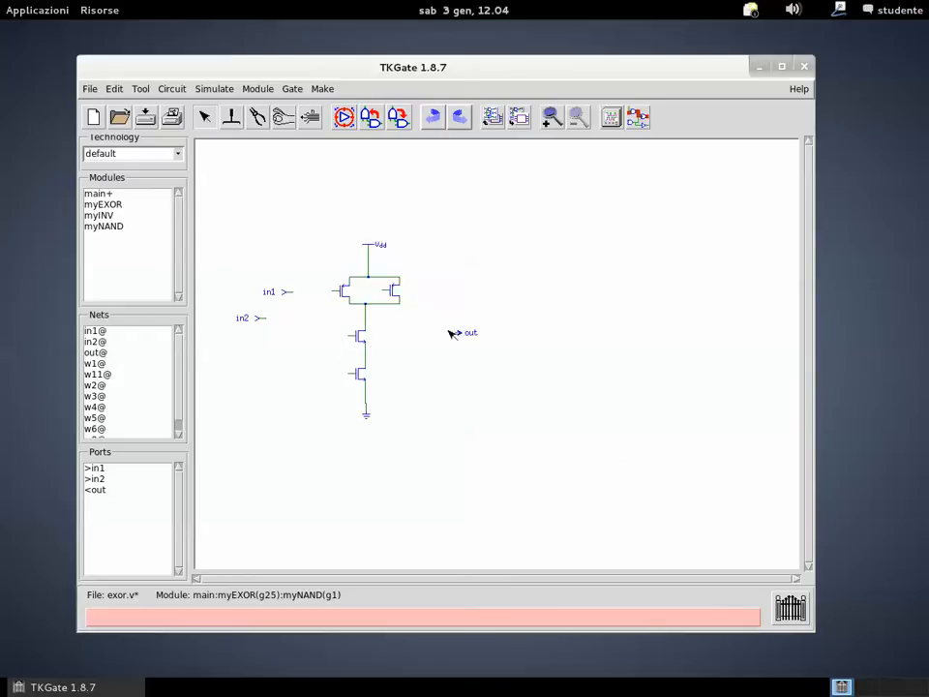
Step: Wire out straight to the node between the PMOS pair and upper NMOS, and in1 to the left PMOS and upper NMOS gates
{"action": "mouse_move", "coordinate": [459, 335]}
{"action": "left_mouse_down"}
{"action": "mouse_move", "coordinate": [366, 332]}
{"action": "mouse_move", "coordinate": [366, 317]}
{"action": "left_mouse_up"}
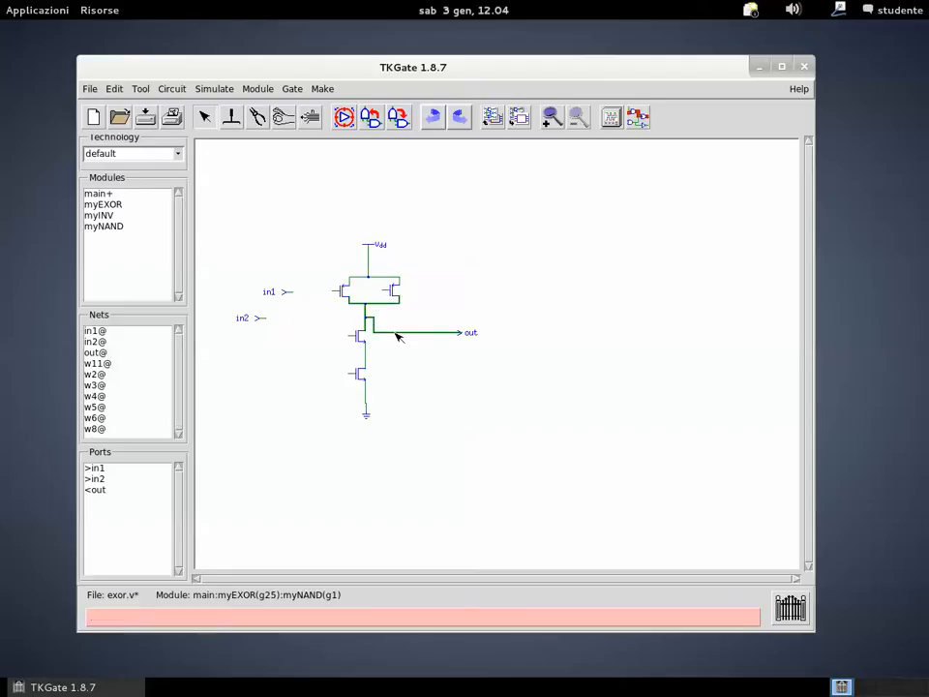
{"action": "left_click_drag", "start_coordinate": [472, 336], "coordinate": [472, 320]}
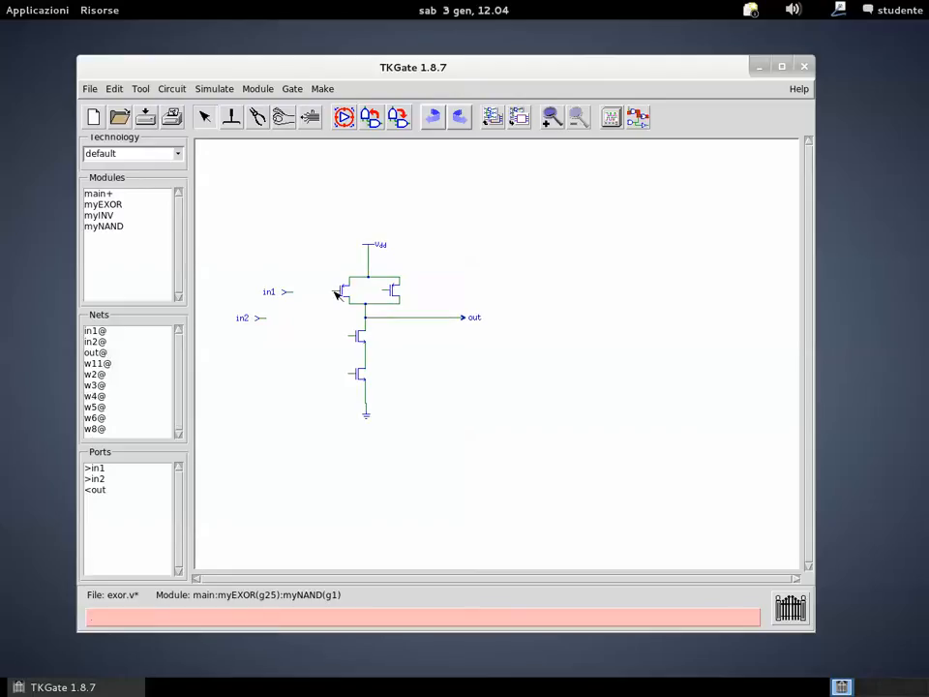
{"action": "left_click_drag", "start_coordinate": [333, 292], "coordinate": [305, 292]}
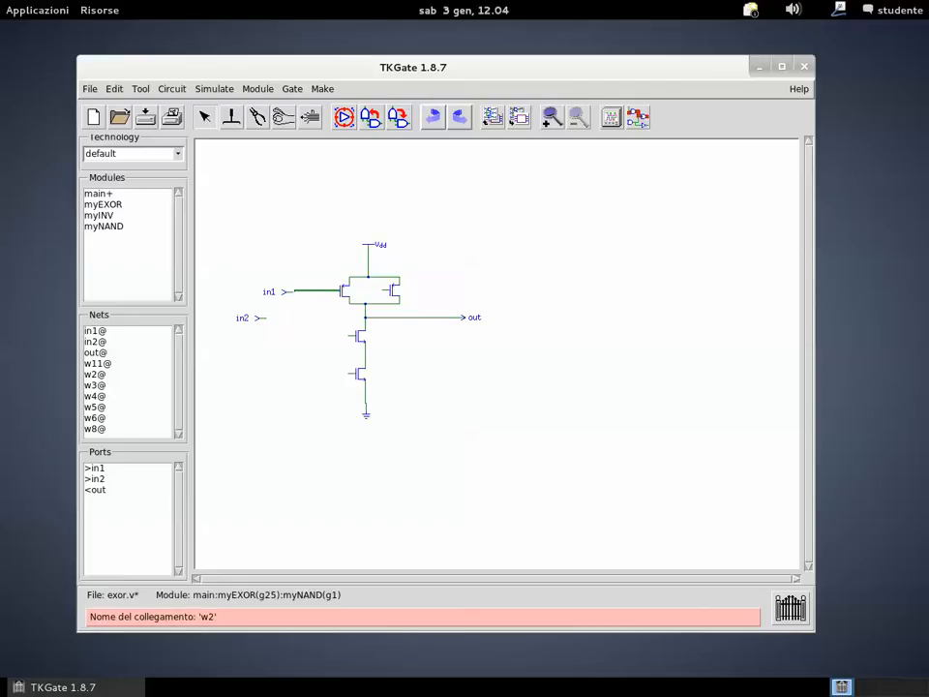
{"action": "mouse_move", "coordinate": [352, 336]}
{"action": "left_mouse_down"}
{"action": "mouse_move", "coordinate": [318, 305]}
{"action": "mouse_move", "coordinate": [318, 290]}
{"action": "left_mouse_up"}
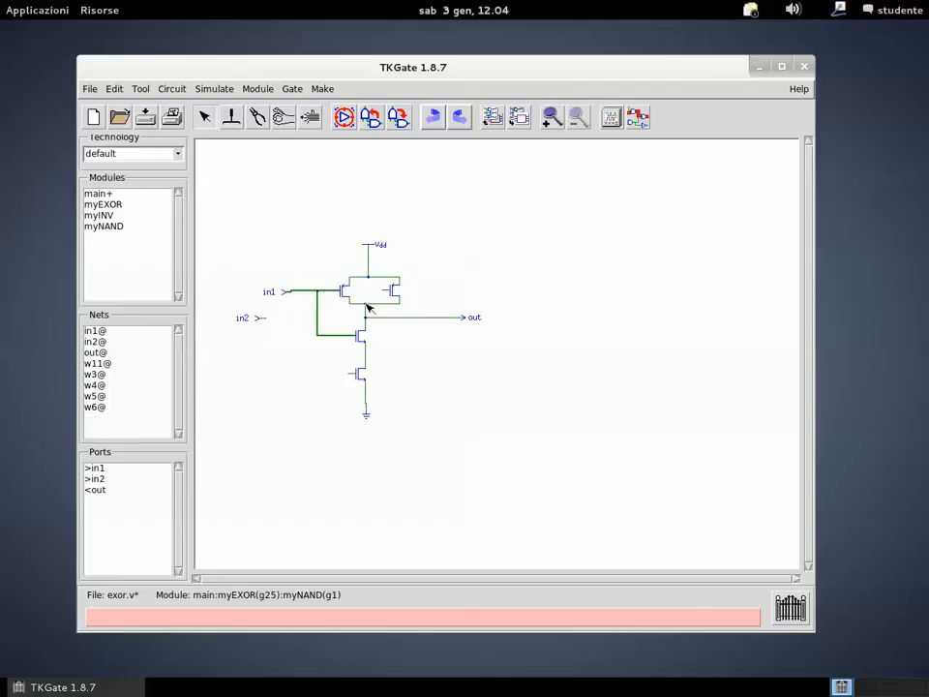
Step: Wire in2 to the gates of the right PMOS and lower NMOS, shifting in1 and the left PMOS slightly up to separate the wires
{"action": "left_click_drag", "start_coordinate": [385, 293], "coordinate": [267, 317]}
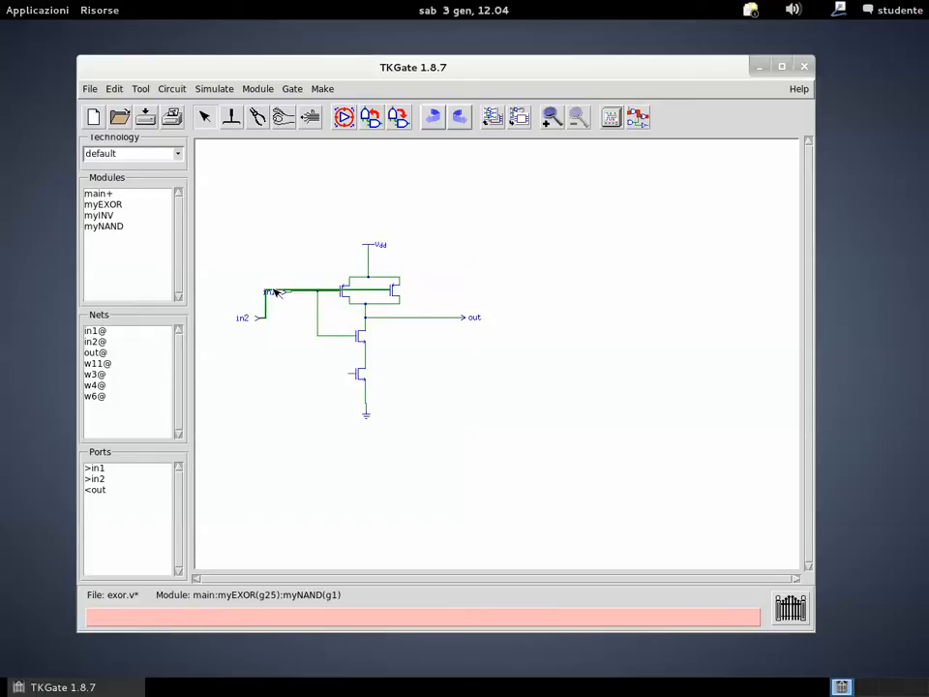
{"action": "left_click_drag", "start_coordinate": [267, 308], "coordinate": [284, 282]}
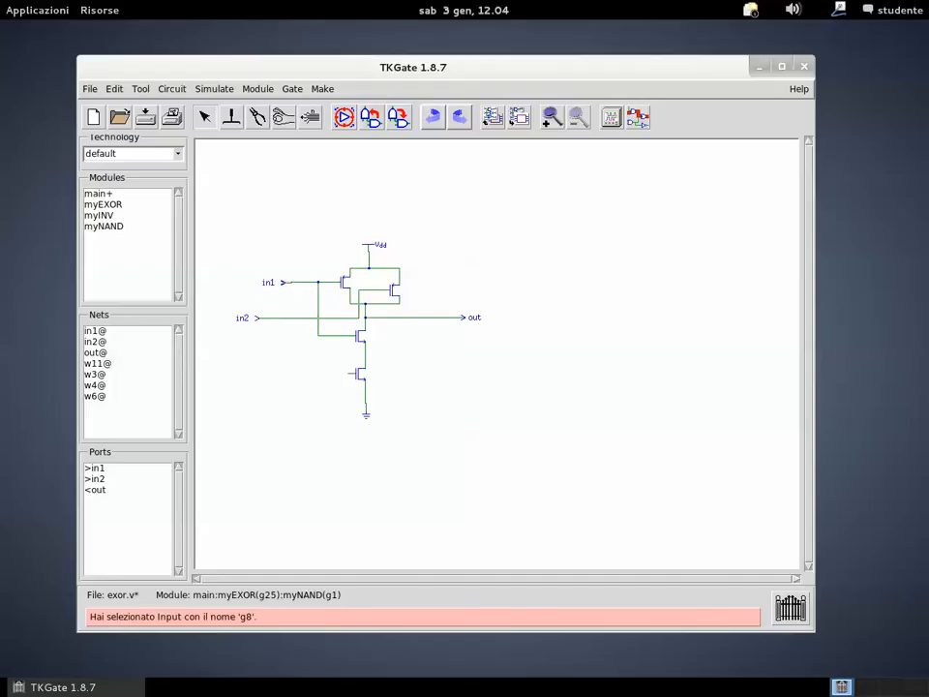
{"action": "left_click", "coordinate": [305, 293]}
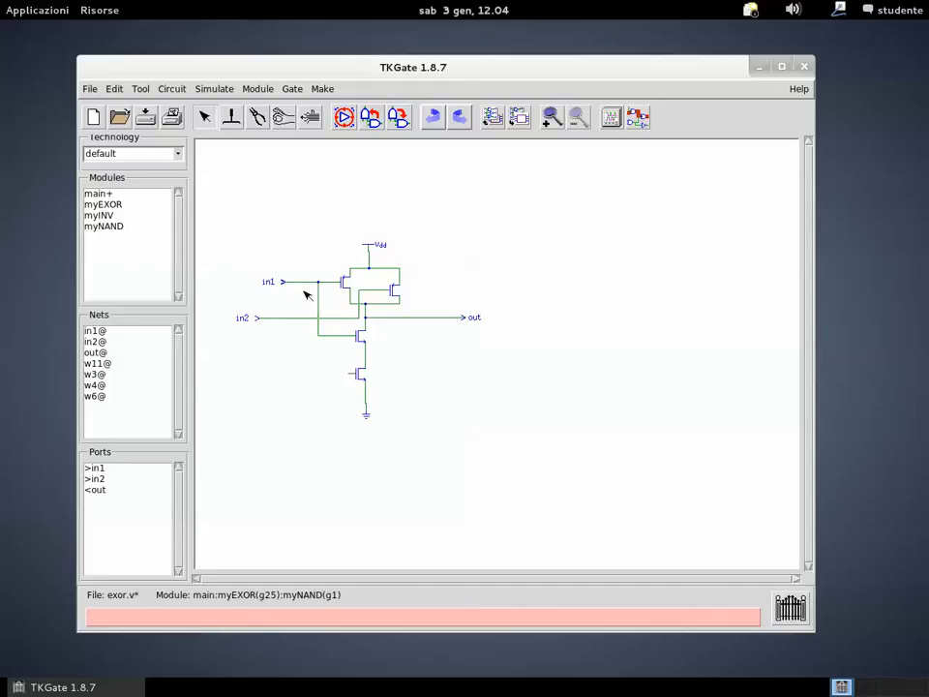
{"action": "left_click", "coordinate": [360, 316]}
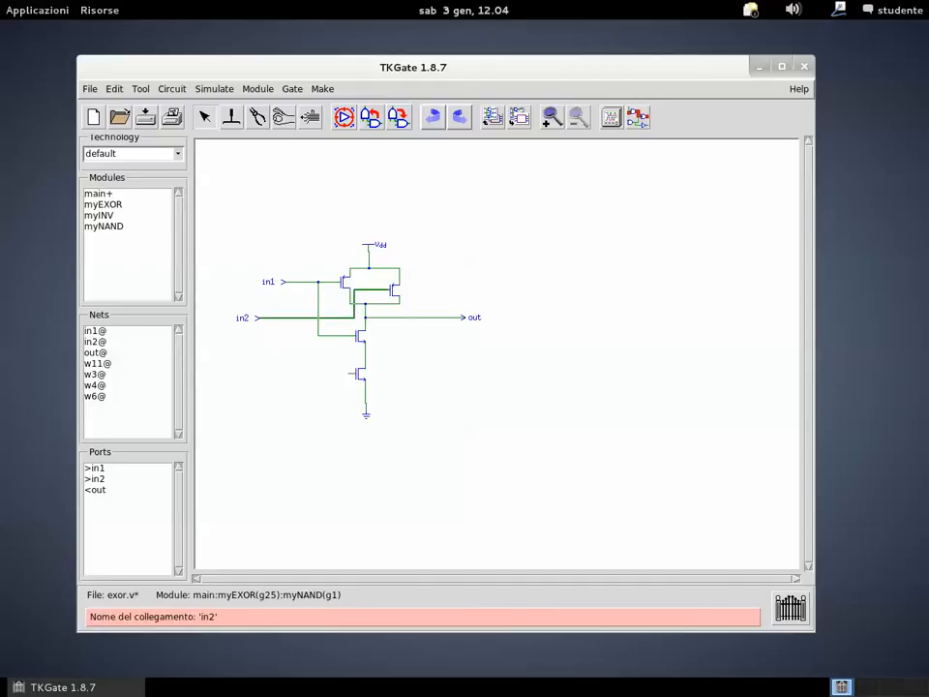
{"action": "left_click", "coordinate": [350, 375]}
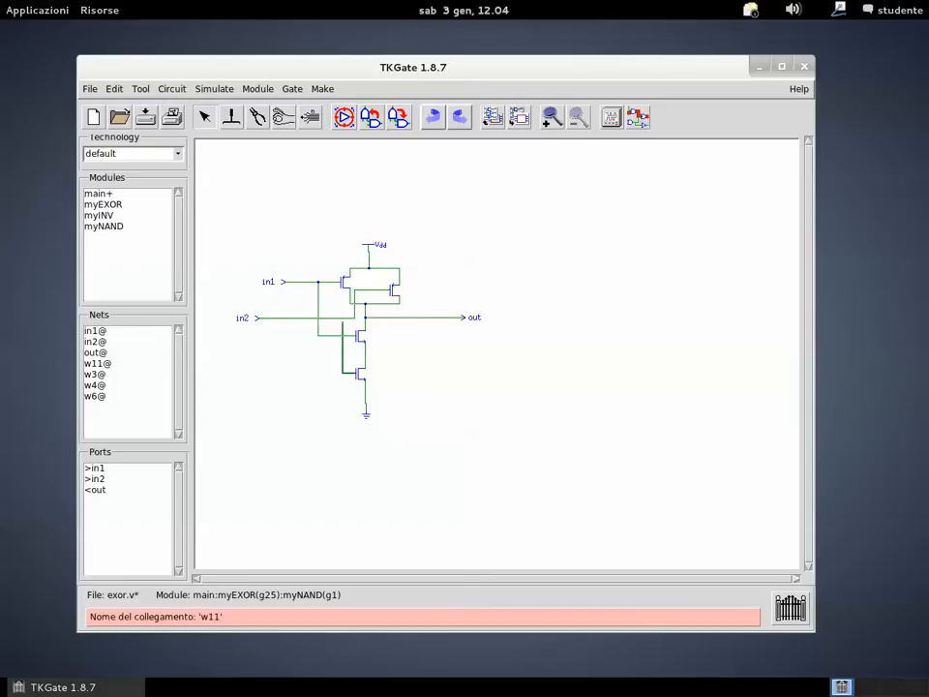
{"action": "left_click_drag", "start_coordinate": [343, 344], "coordinate": [345, 320]}
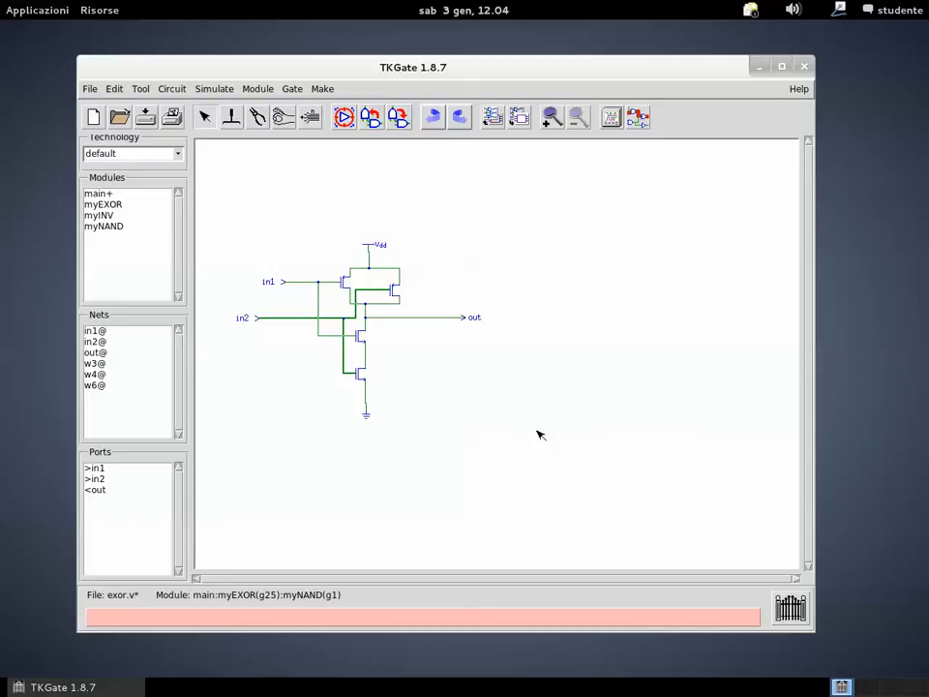
Step: Leave the current myNAND, check the contents of the lower myNAND instance in myEXOR, and return to the main module
{"action": "left_click", "coordinate": [518, 116]}
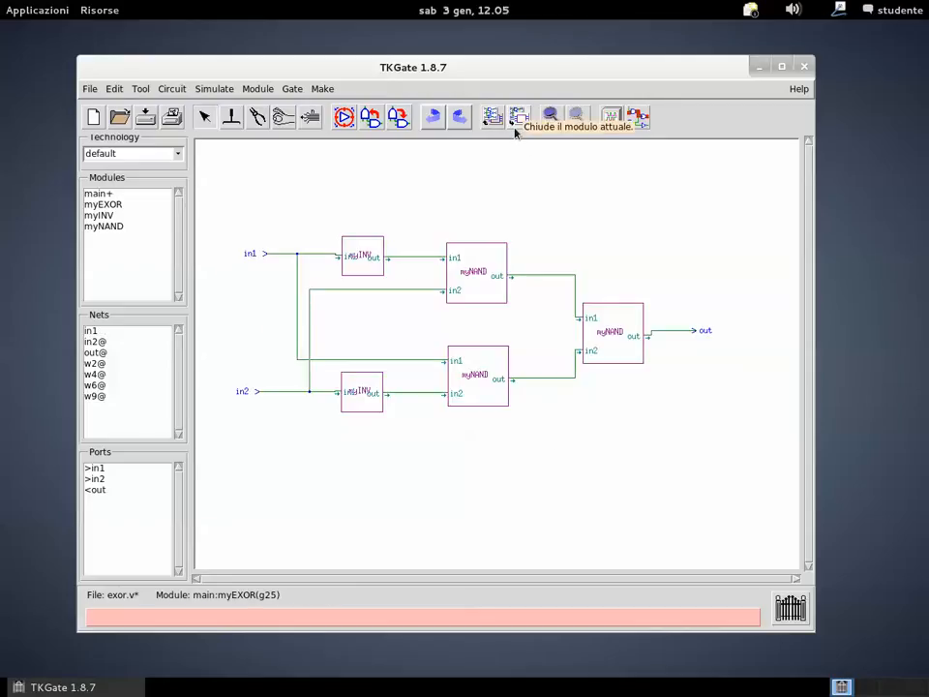
{"action": "left_click", "coordinate": [491, 379]}
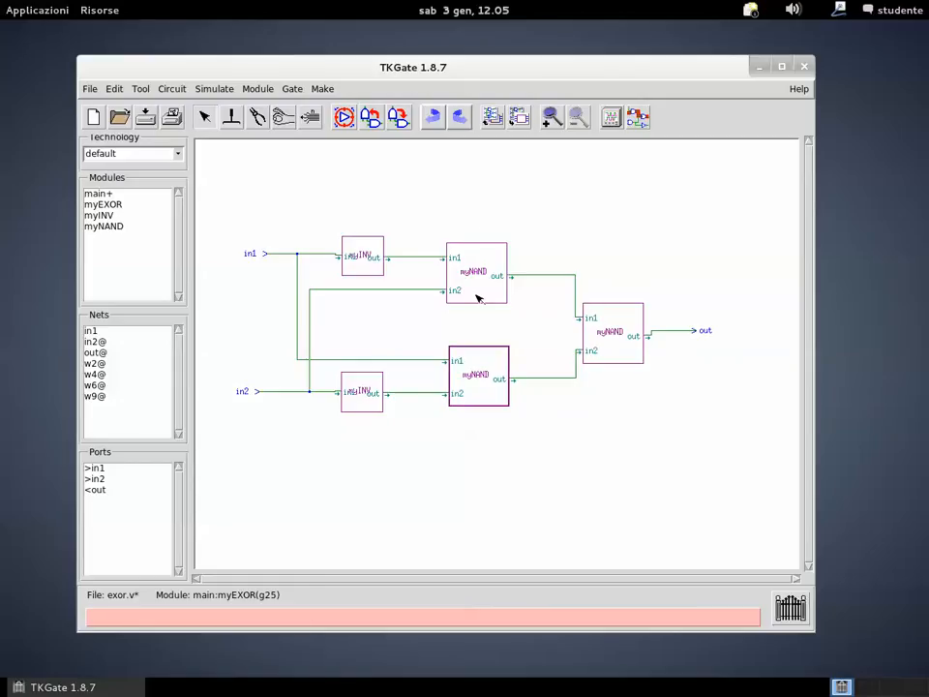
{"action": "left_click", "coordinate": [519, 116]}
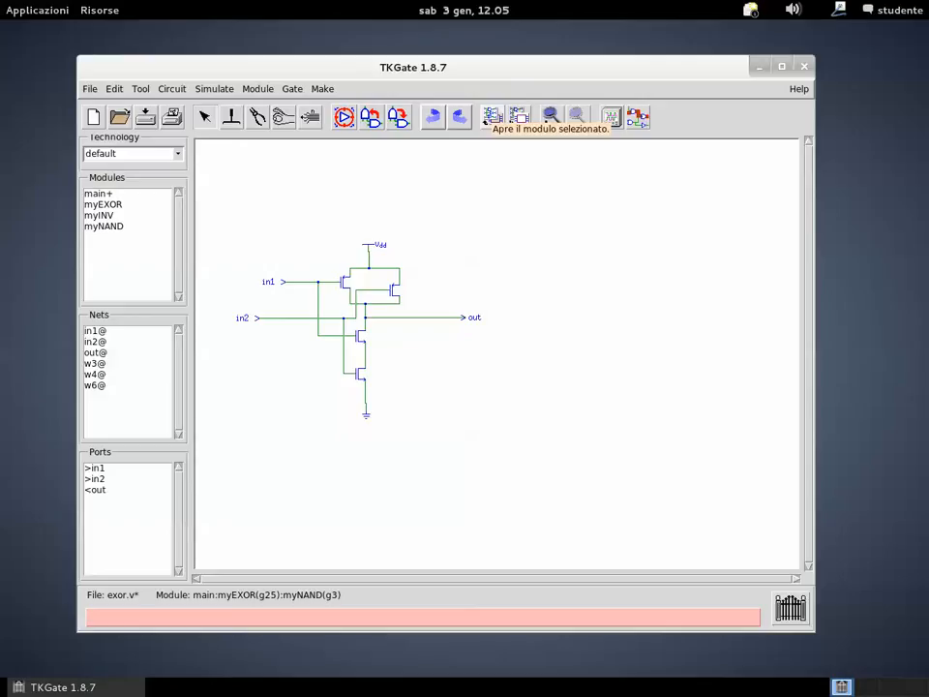
{"action": "left_click", "coordinate": [519, 116]}
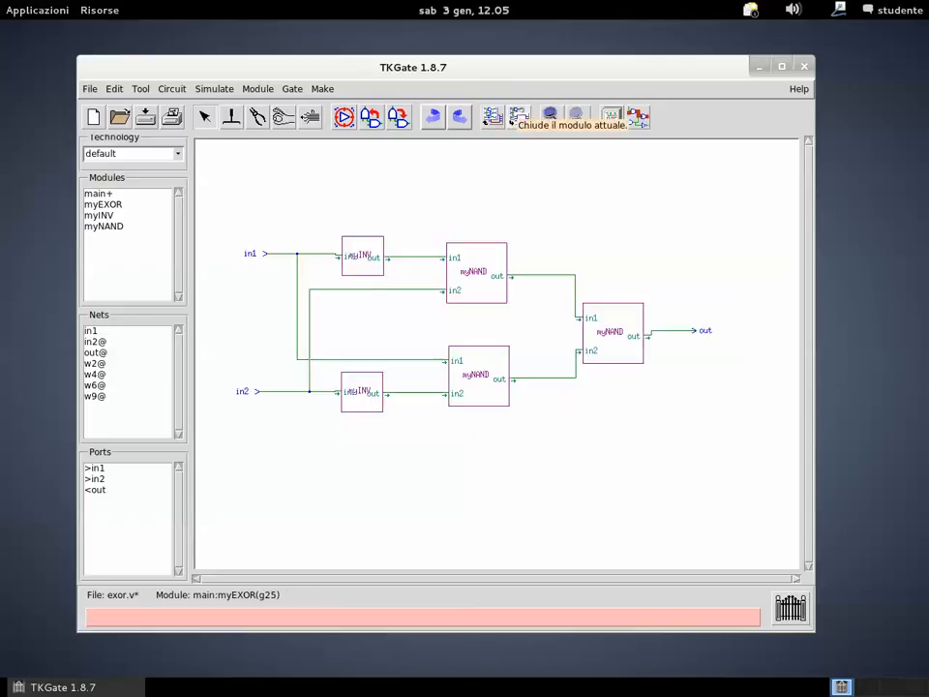
{"action": "left_click", "coordinate": [518, 116]}
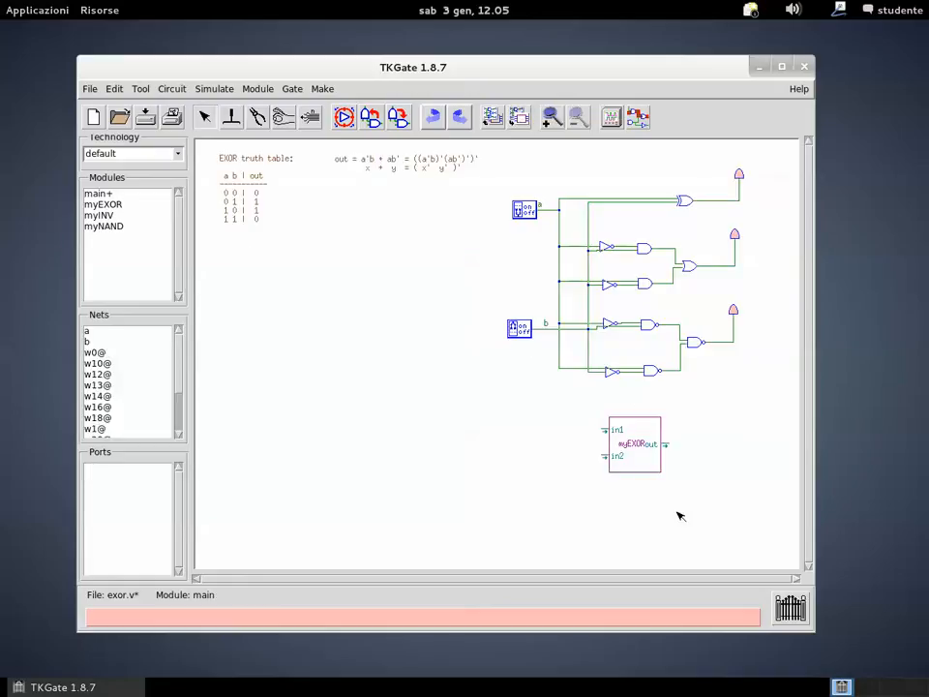
Step: Shift the myEXOR block slightly up and right, and connect its out port to a new LED placed below the existing LEDs
{"action": "left_click_drag", "start_coordinate": [633, 426], "coordinate": [641, 422]}
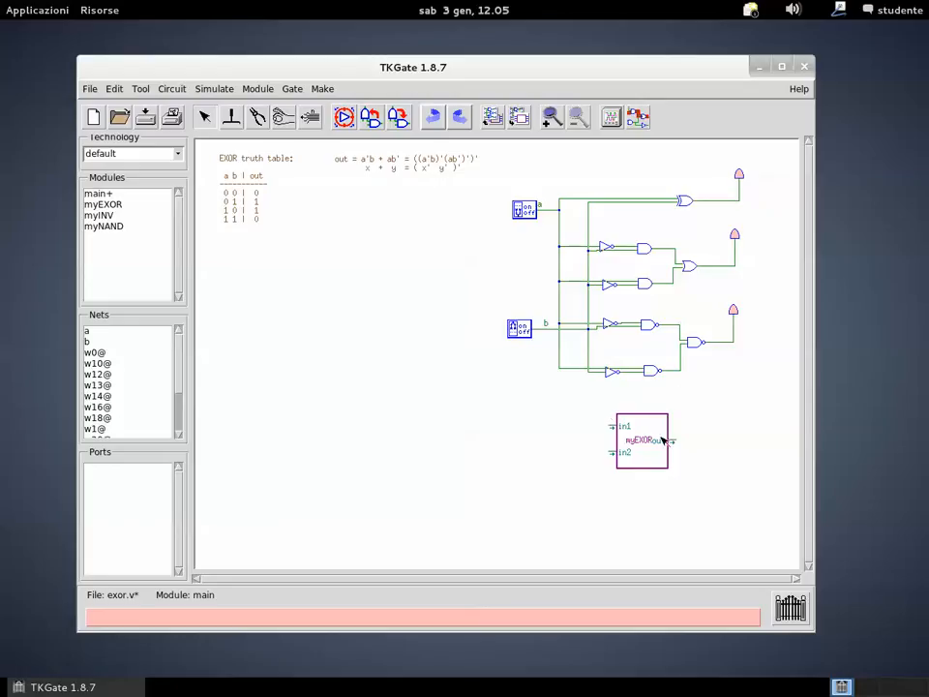
{"action": "left_click_drag", "start_coordinate": [651, 425], "coordinate": [650, 418]}
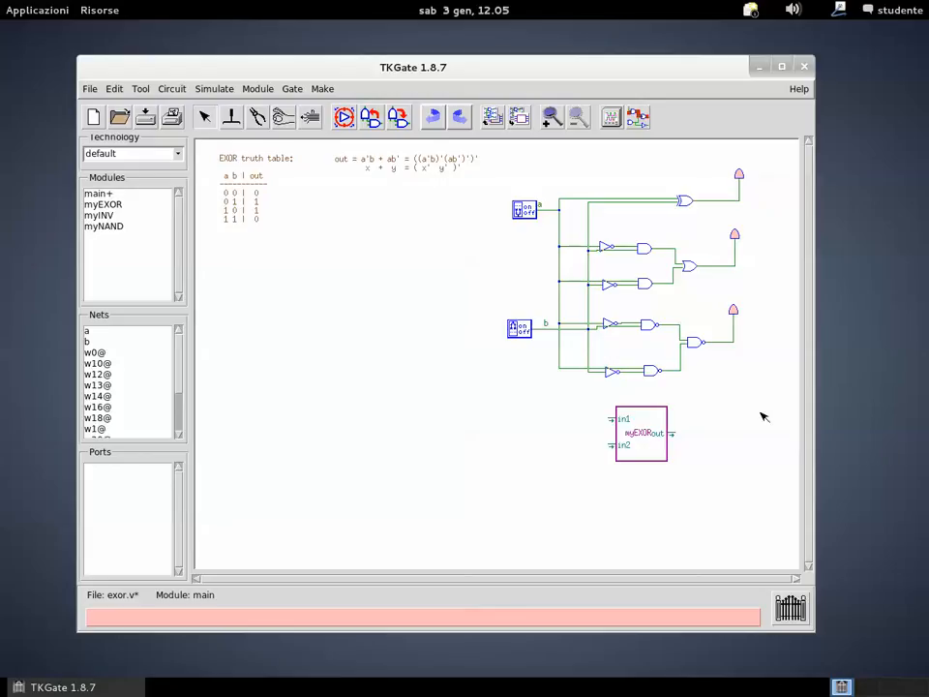
{"action": "right_click", "coordinate": [727, 396]}
{"action": "mouse_move", "coordinate": [732, 403]}
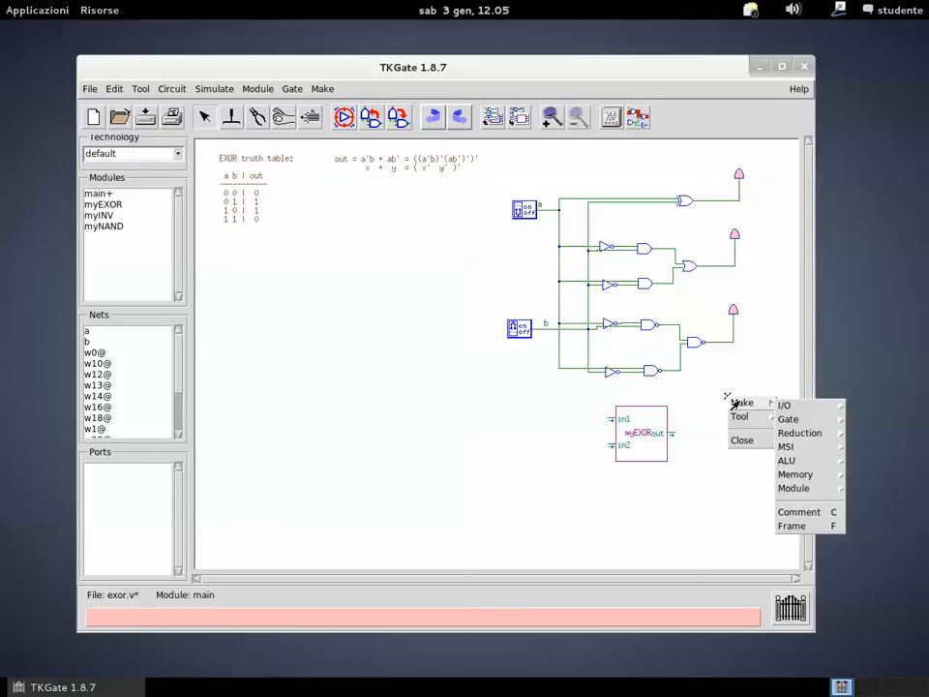
{"action": "mouse_move", "coordinate": [782, 406]}
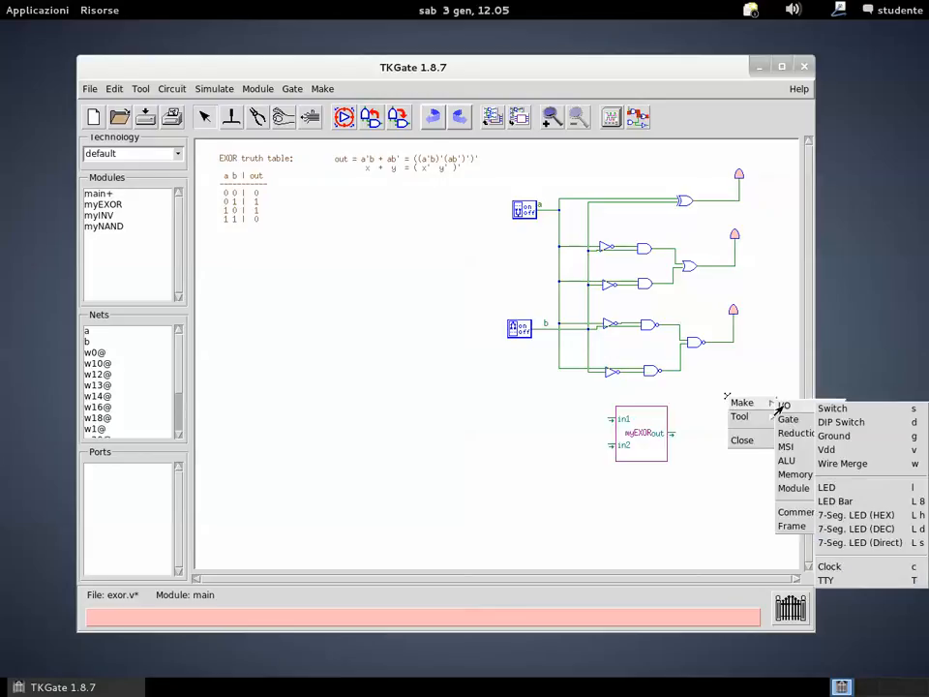
{"action": "left_click", "coordinate": [850, 486]}
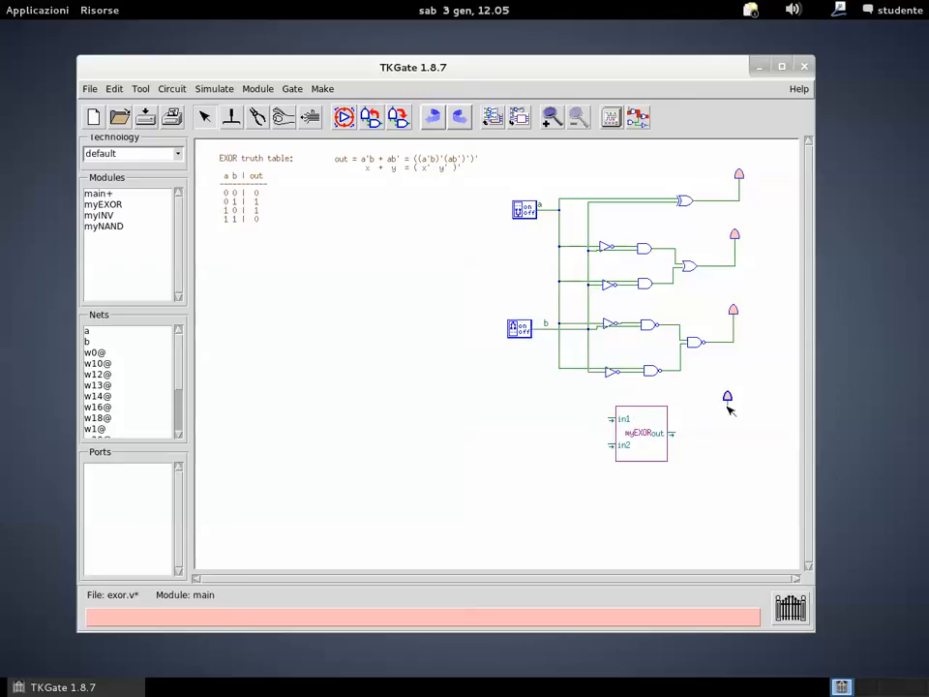
{"action": "left_click_drag", "start_coordinate": [728, 404], "coordinate": [679, 434]}
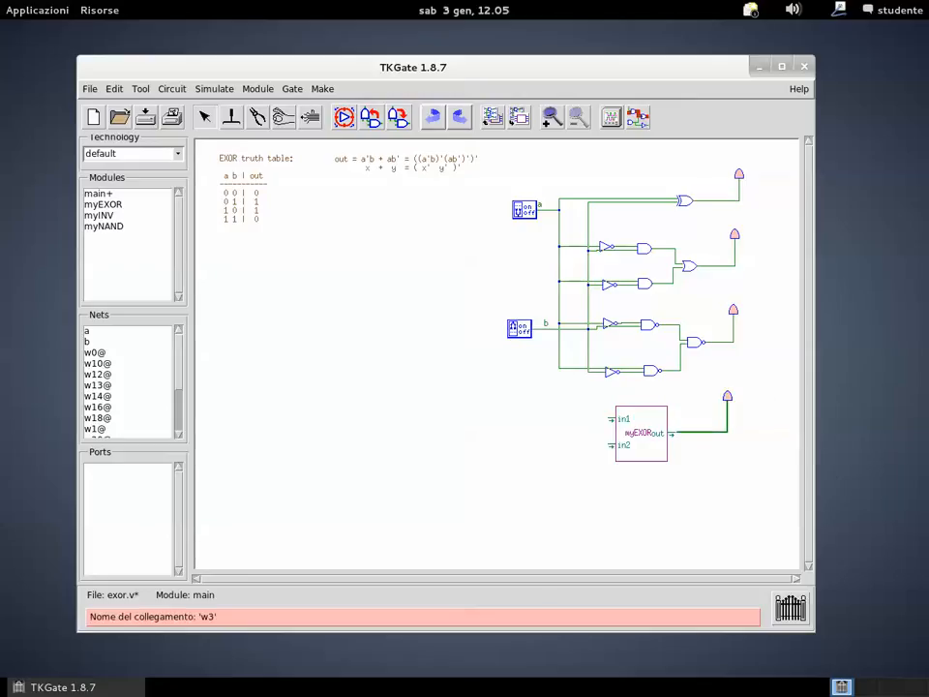
Step: Wire myEXOR's in1 to net a and its in2 to net b by extending the existing vertical wires
{"action": "left_click", "coordinate": [610, 420]}
{"action": "left_click_drag", "start_coordinate": [575, 398], "coordinate": [560, 368]}
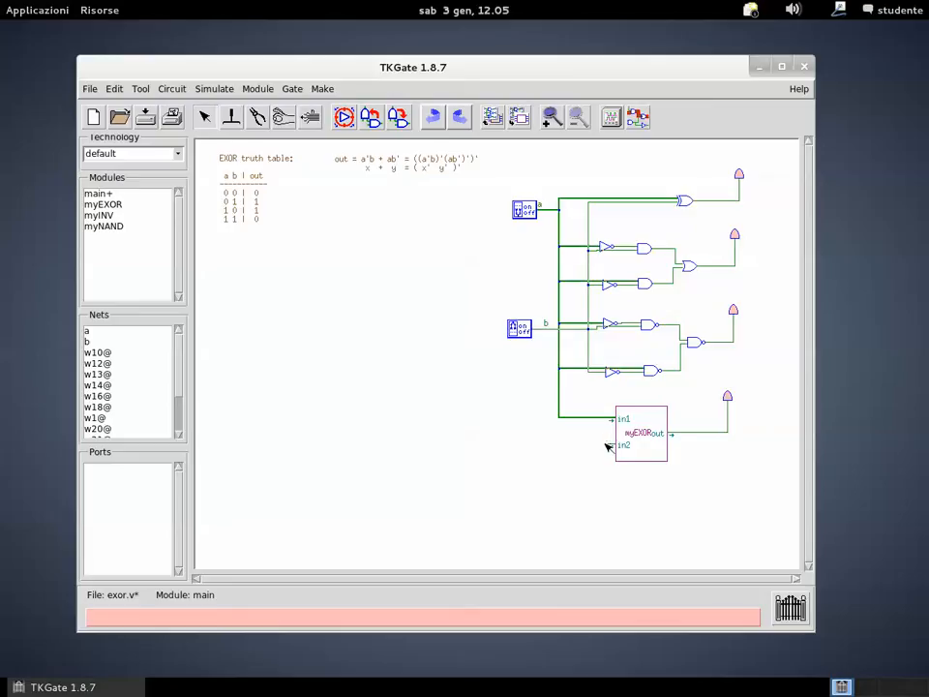
{"action": "left_click_drag", "start_coordinate": [611, 445], "coordinate": [599, 440]}
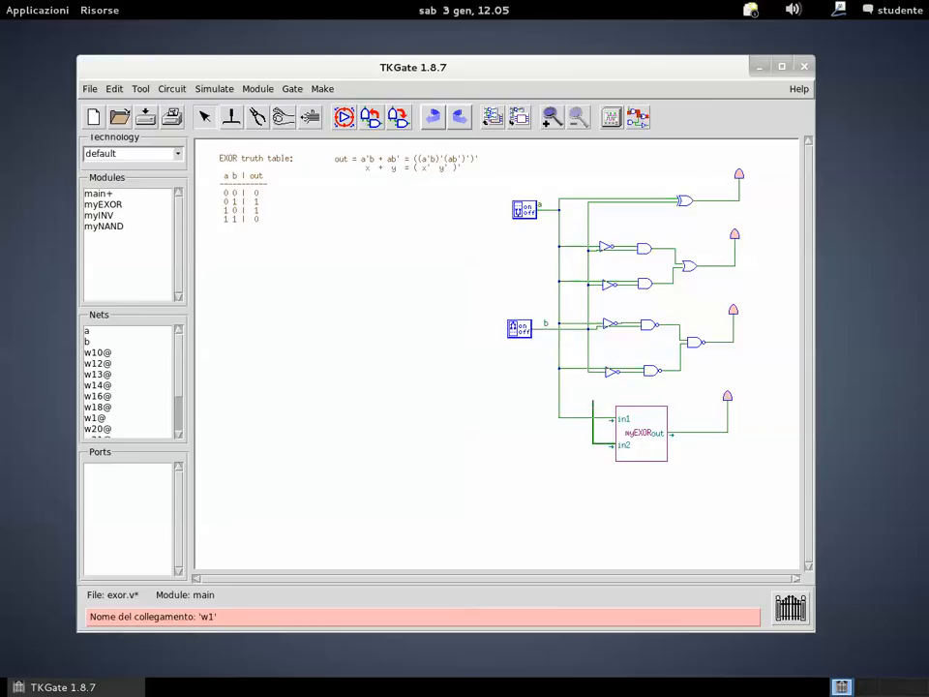
{"action": "left_click_drag", "start_coordinate": [592, 398], "coordinate": [588, 373]}
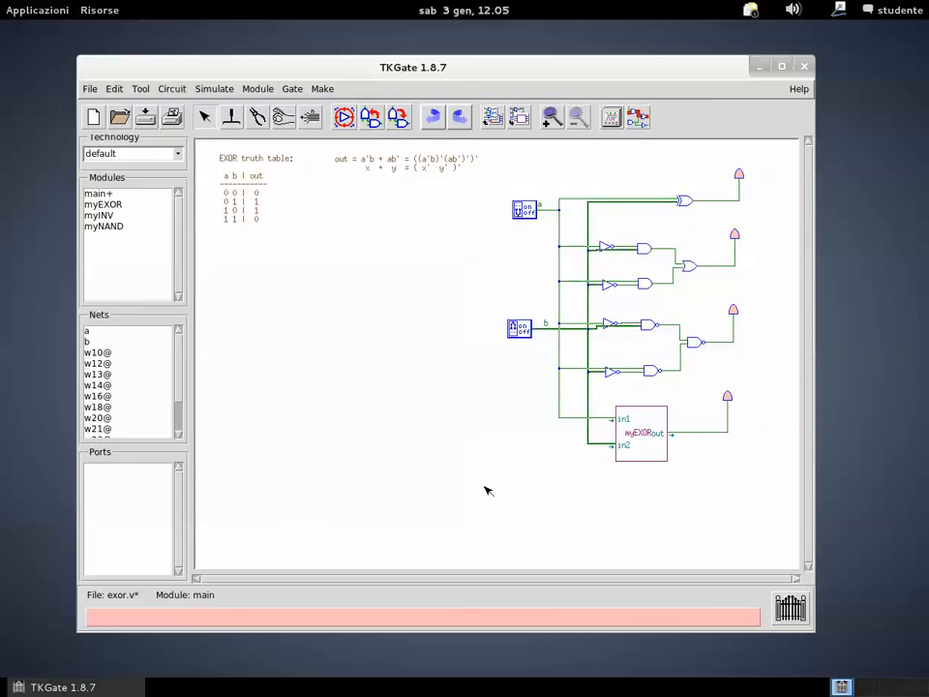
Step: Begin and run the circuit simulation, with the scope window moved clear of the schematic
{"action": "left_click", "coordinate": [213, 88]}
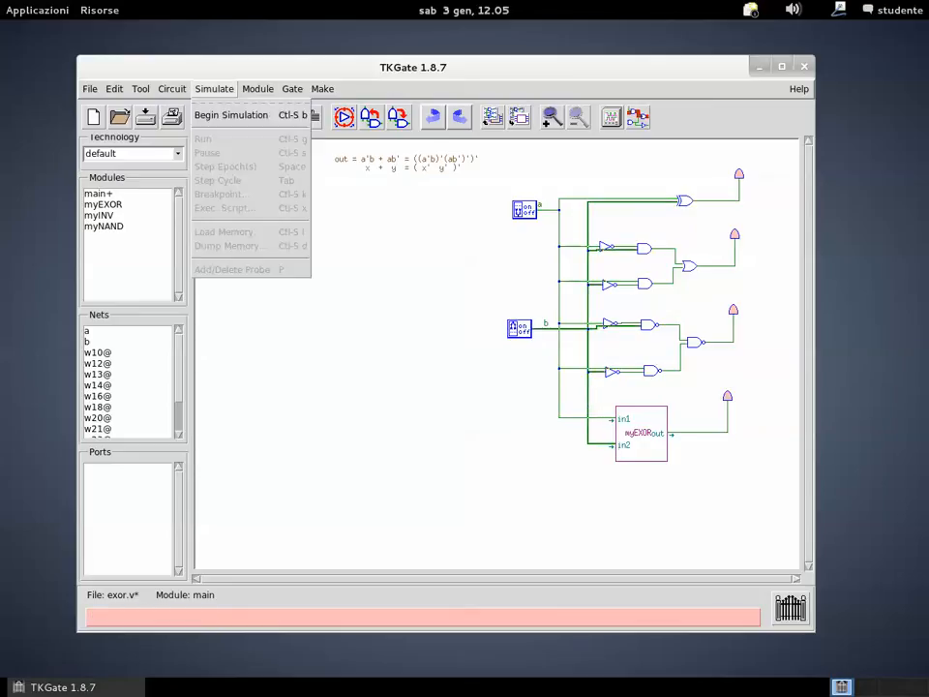
{"action": "left_click", "coordinate": [224, 113]}
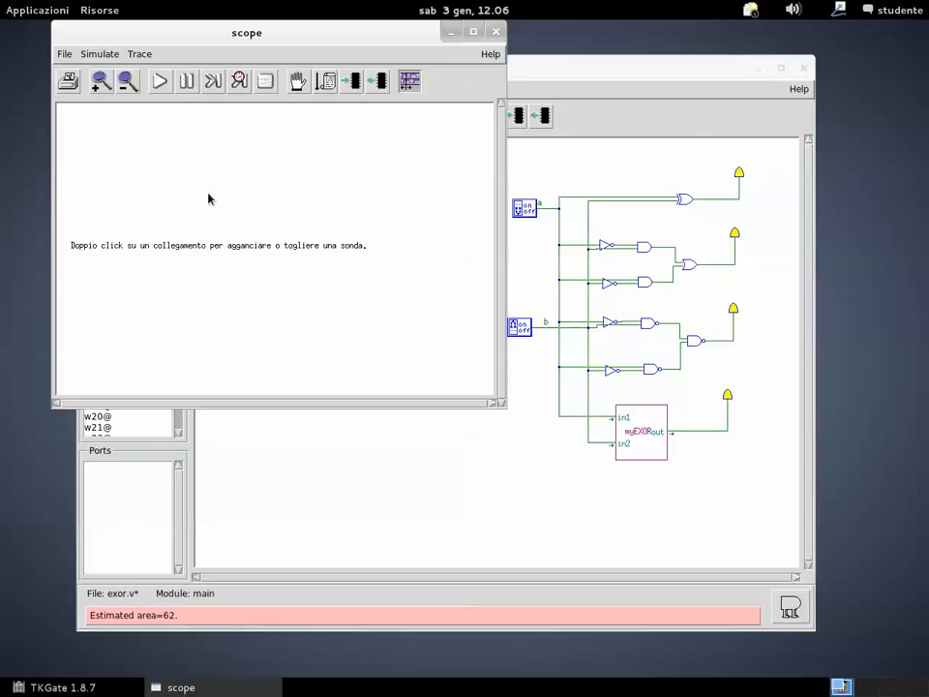
{"action": "left_click", "coordinate": [160, 80]}
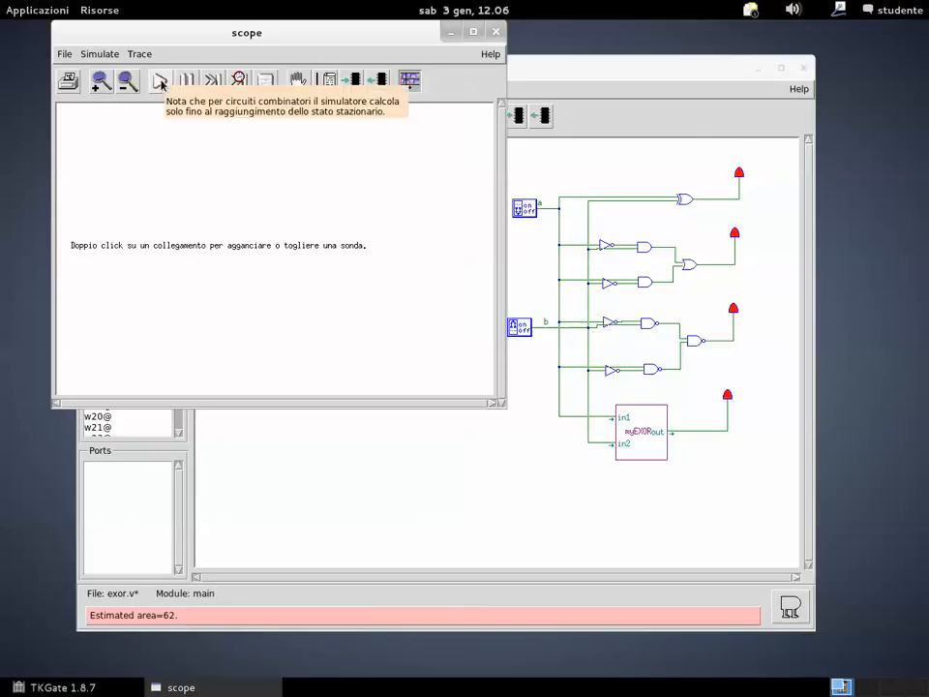
{"action": "left_click_drag", "start_coordinate": [222, 31], "coordinate": [595, 532]}
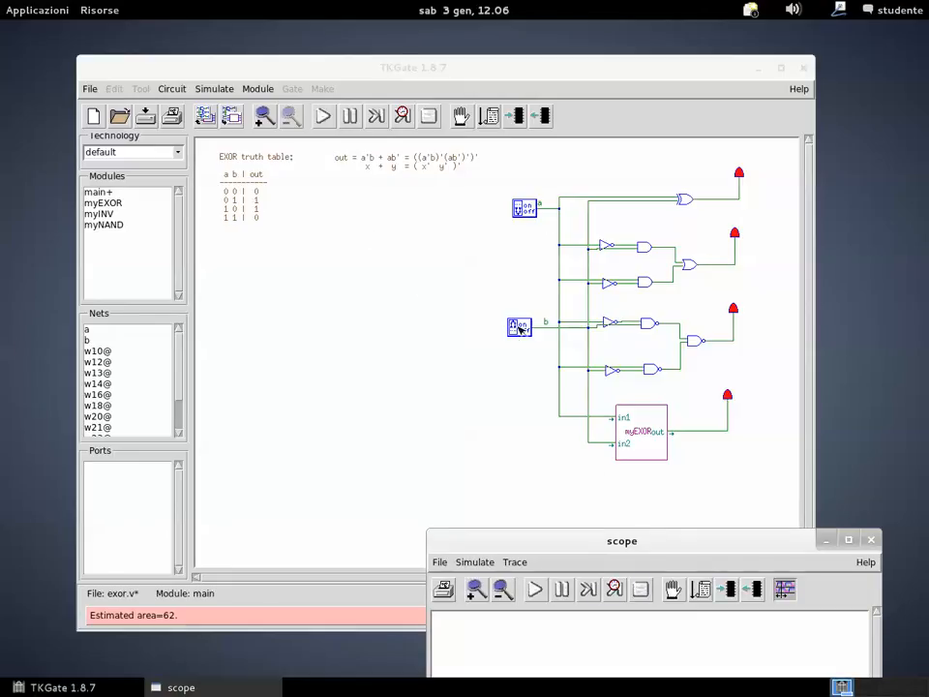
Step: Toggle switches a and b through the input combinations to compare myEXOR's LED with the other EXOR circuits, and end the simulation
{"action": "left_click", "coordinate": [391, 249]}
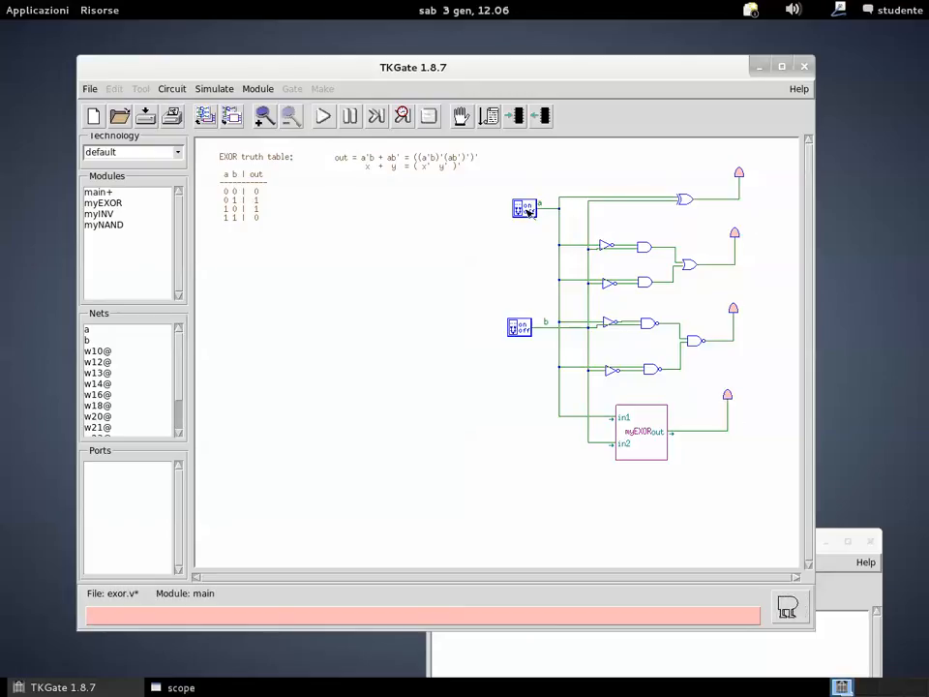
{"action": "left_click", "coordinate": [521, 327]}
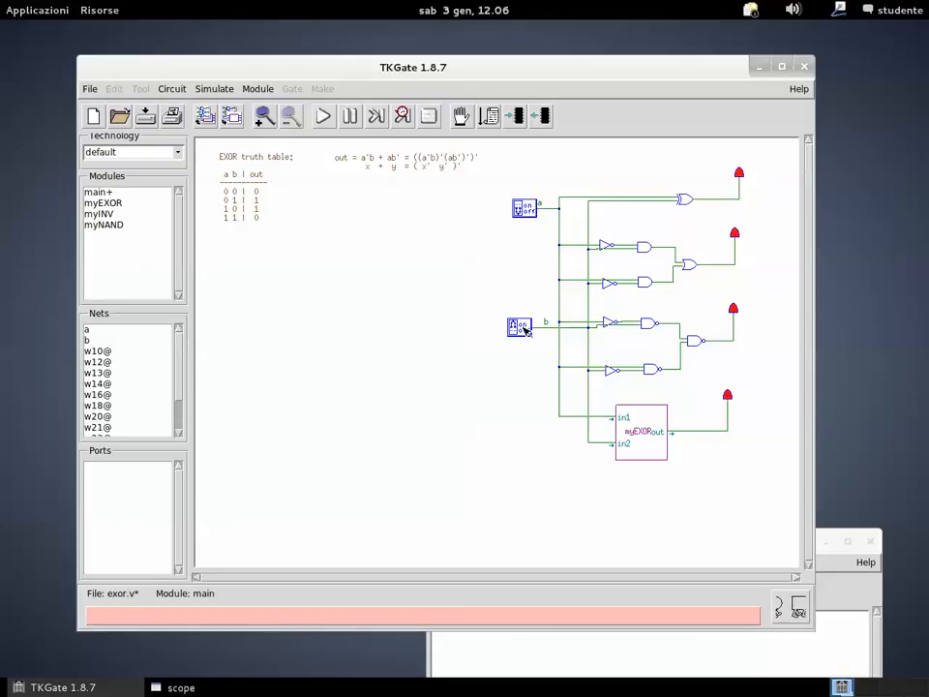
{"action": "left_click", "coordinate": [530, 211]}
{"action": "left_click", "coordinate": [522, 329]}
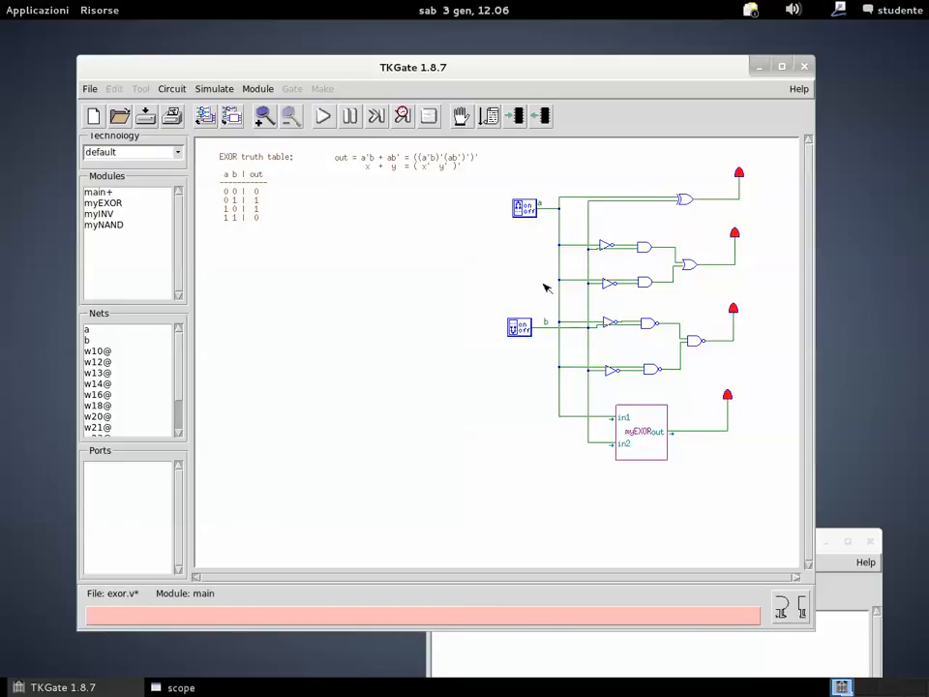
{"action": "left_click", "coordinate": [521, 333]}
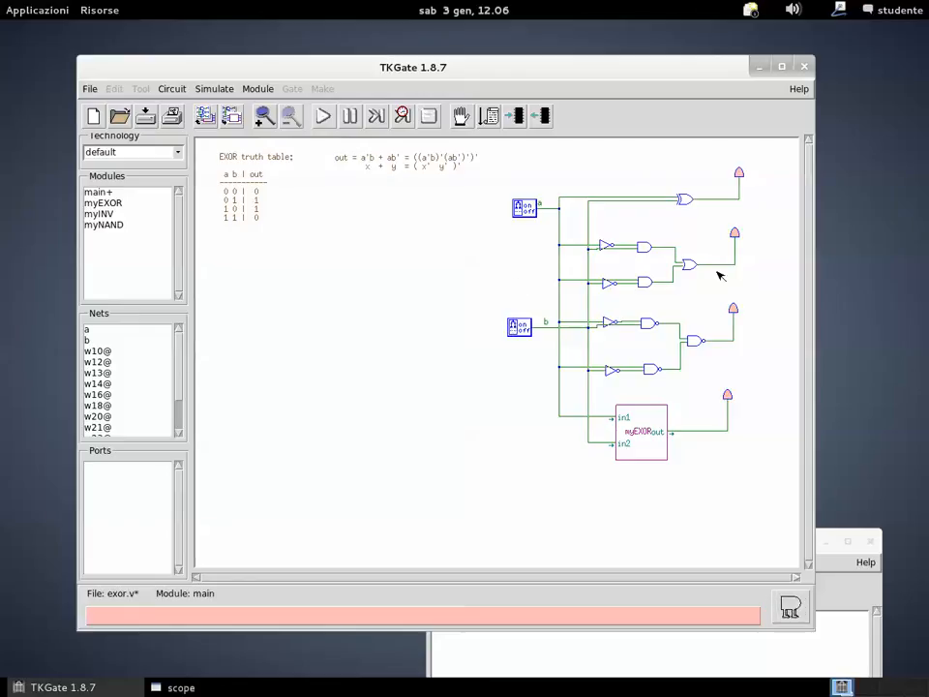
{"action": "left_click", "coordinate": [651, 452]}
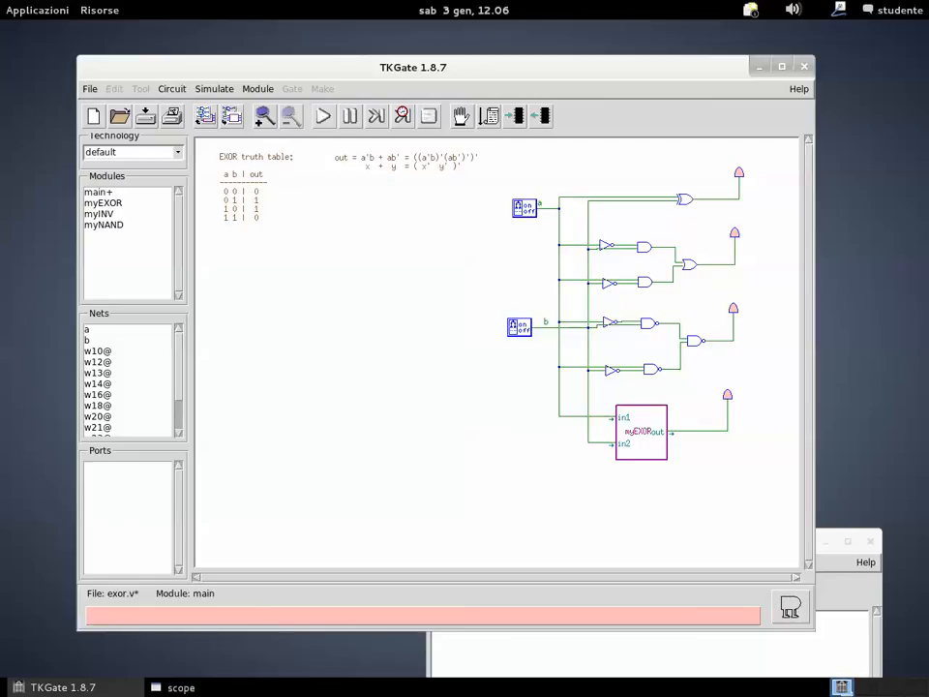
{"action": "left_click", "coordinate": [428, 115]}
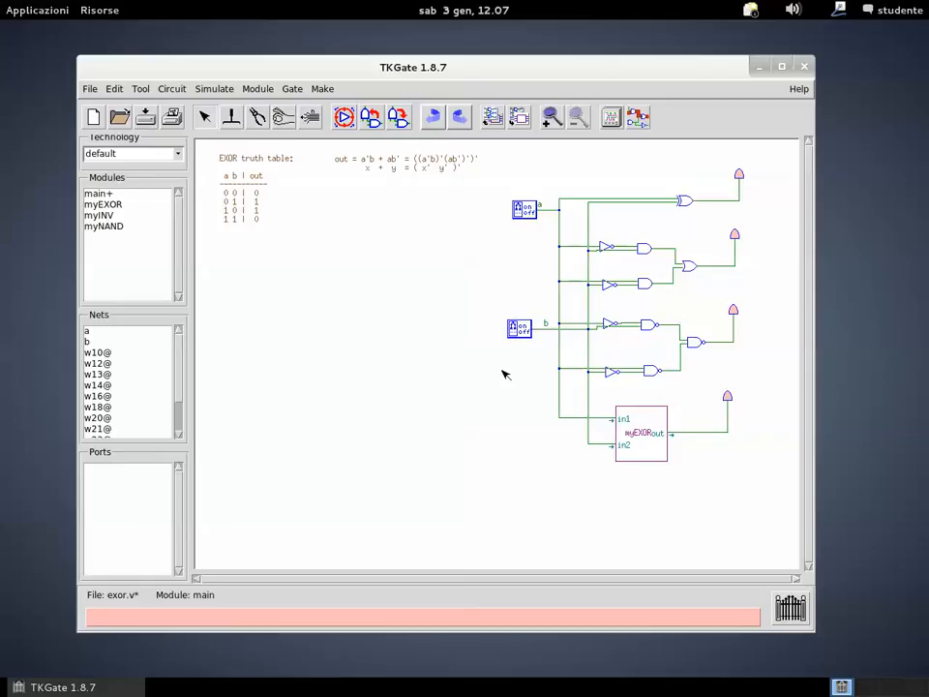